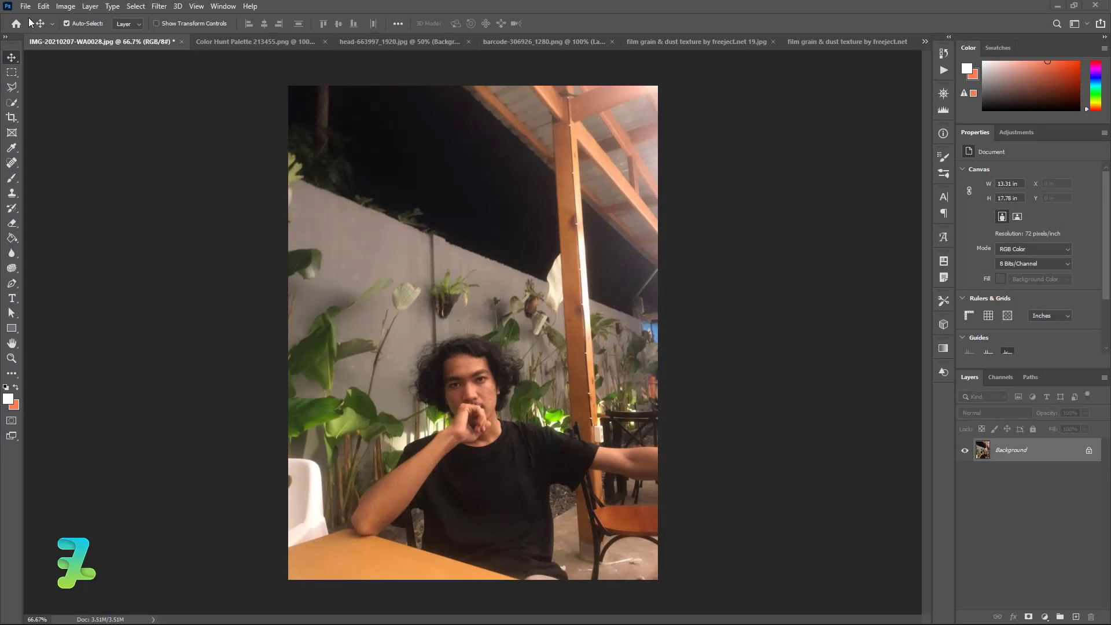
# Create a new A3 print document (297 × 420 mm, 300 ppi) with Black background contents
pyautogui.click(25, 6)
pyautogui.click(36, 19)
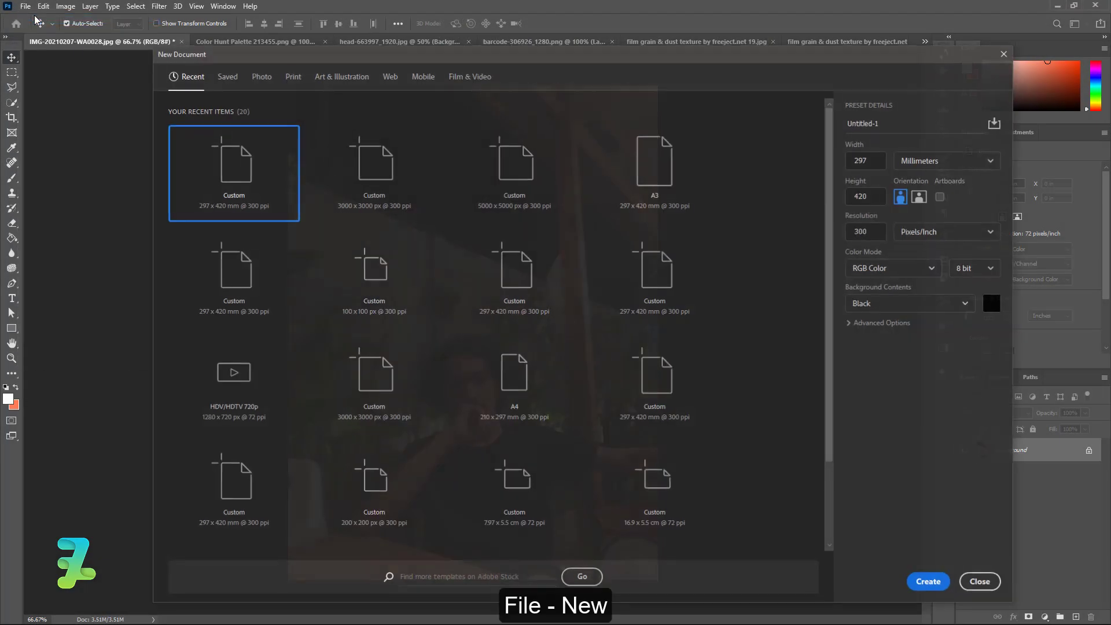
pyautogui.click(290, 78)
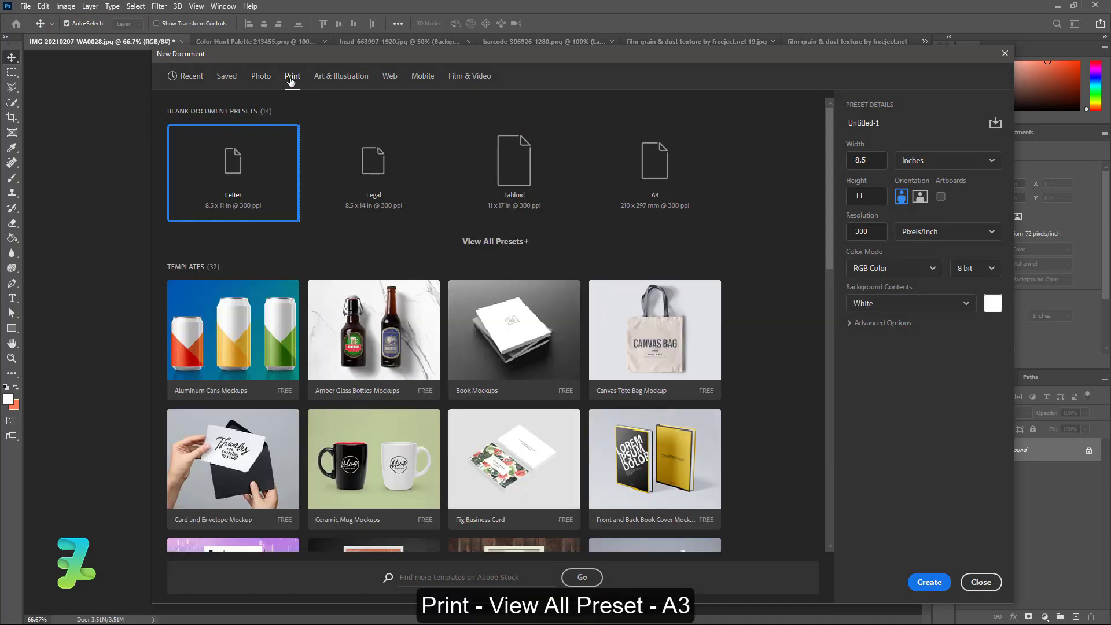
pyautogui.click(489, 241)
pyautogui.click(505, 269)
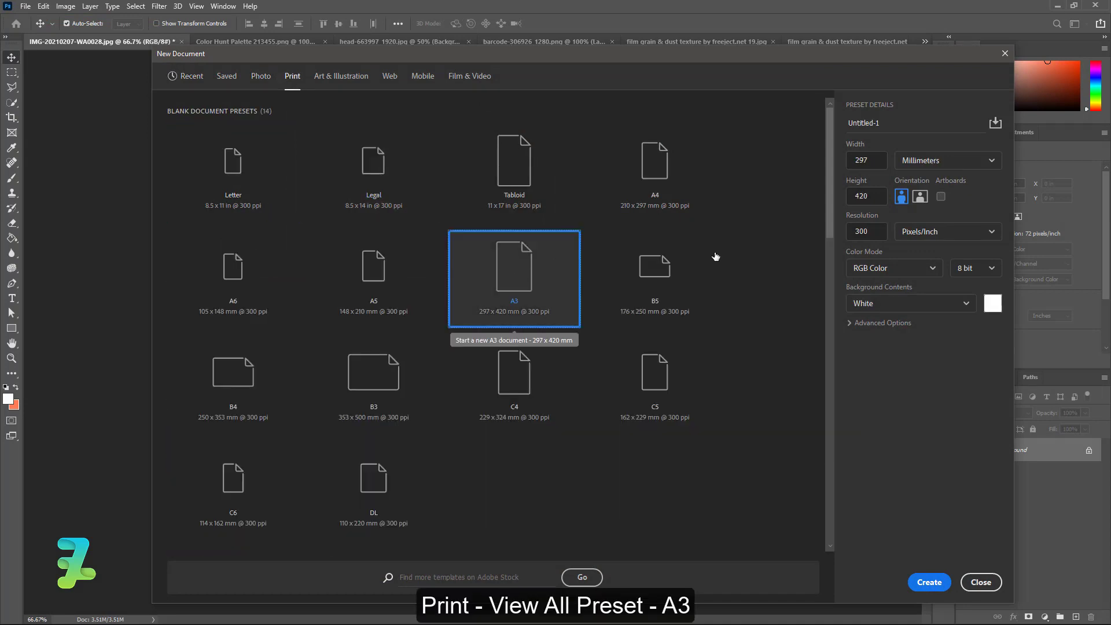
pyautogui.click(895, 305)
pyautogui.click(909, 348)
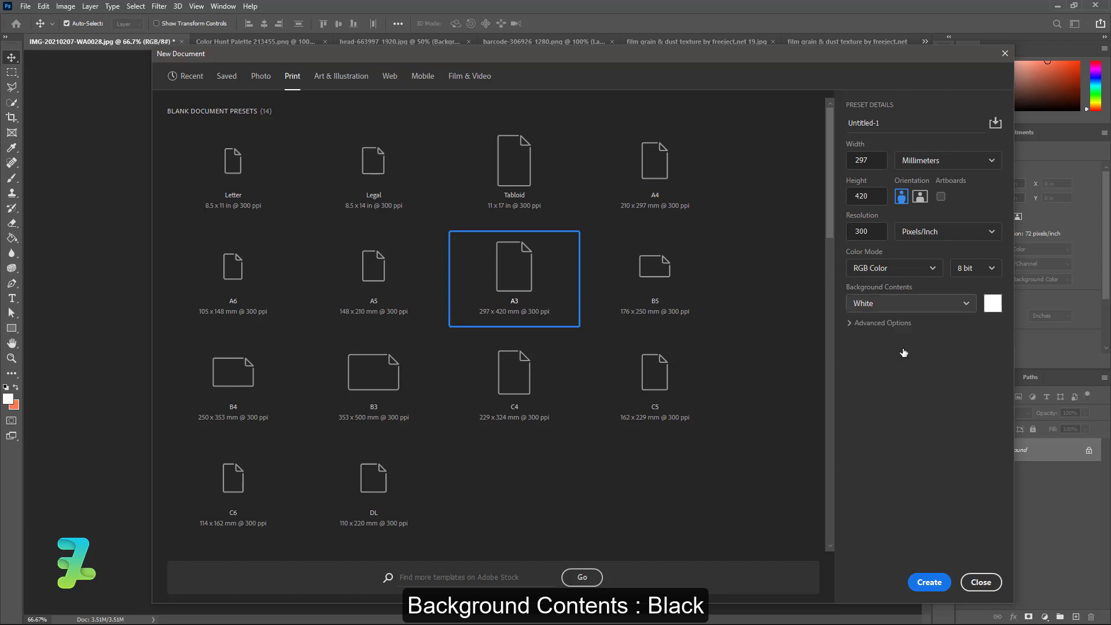
pyautogui.click(928, 581)
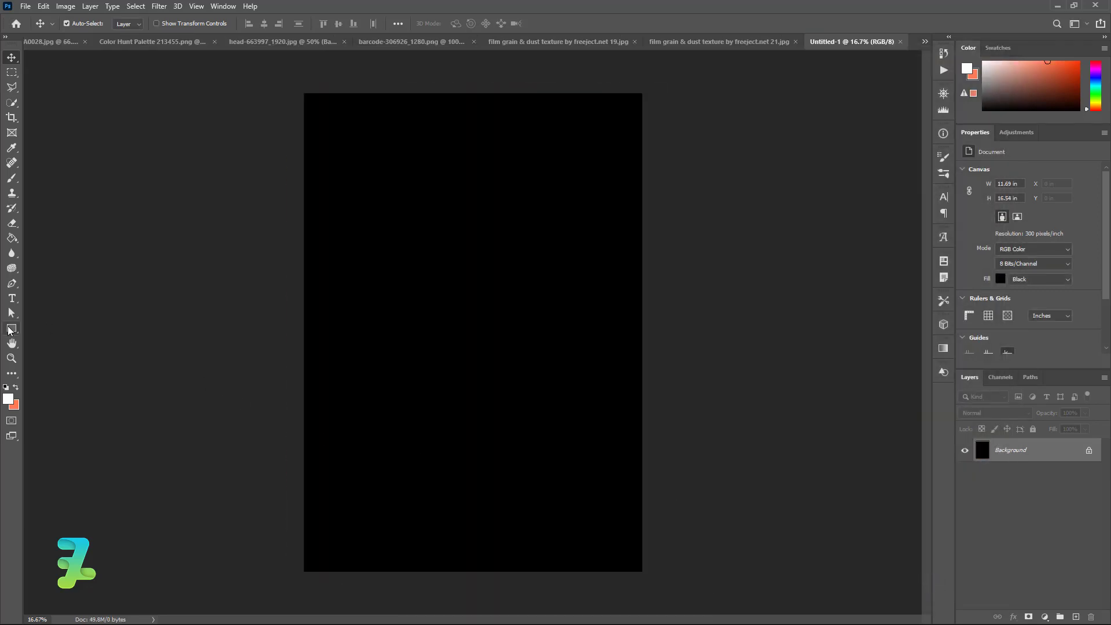
# Draw a tall white-filled (#ffffff) rectangle, 1590 × 2641 px, in the page's upper right
pyautogui.rightClick(12, 328)
pyautogui.click(46, 327)
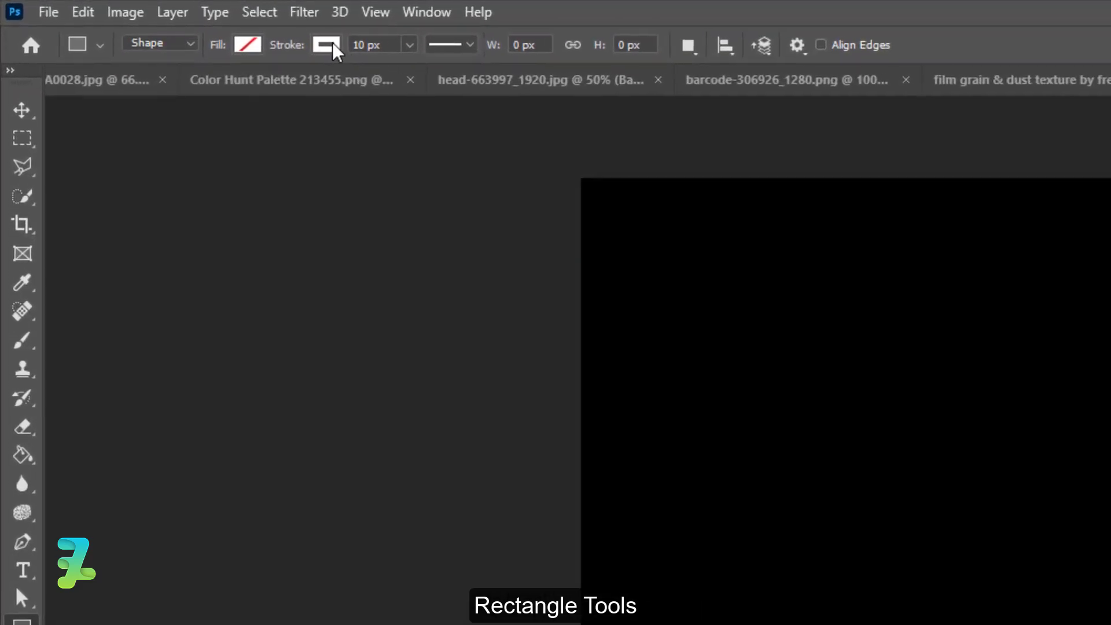
pyautogui.click(229, 31)
pyautogui.click(248, 44)
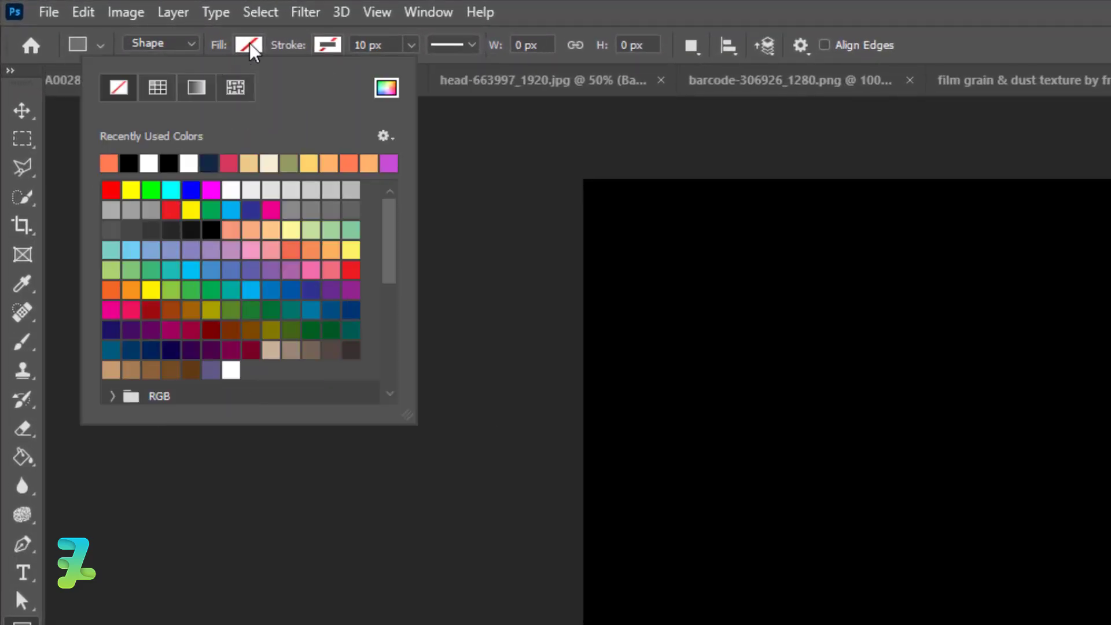
pyautogui.click(155, 164)
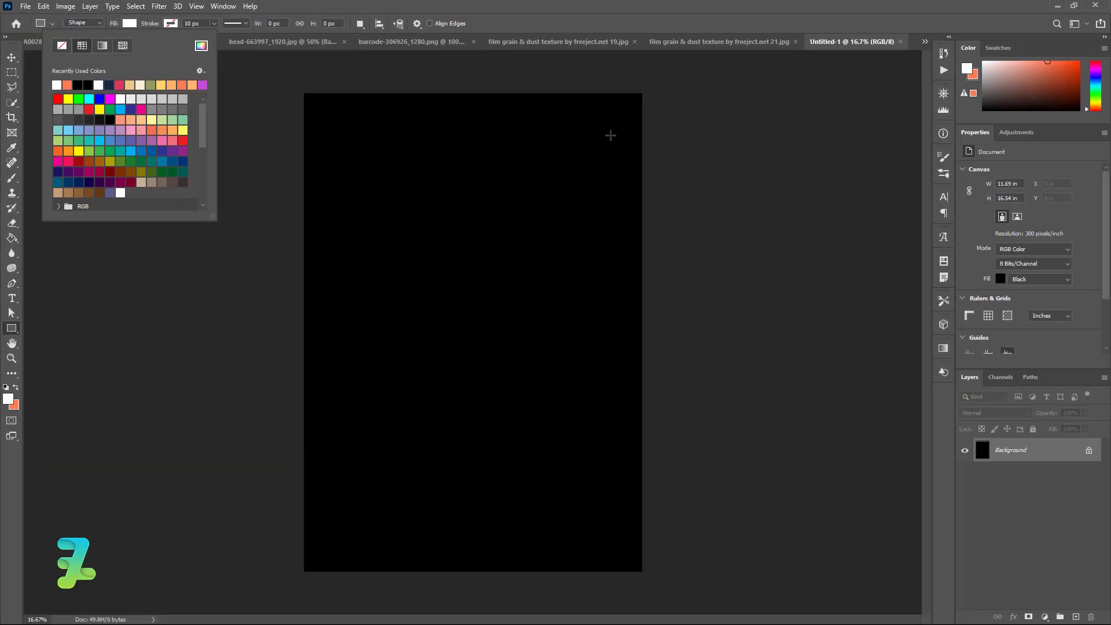
pyautogui.click(609, 140)
pyautogui.moveTo(609, 141); pyautogui.dragTo(469, 389)
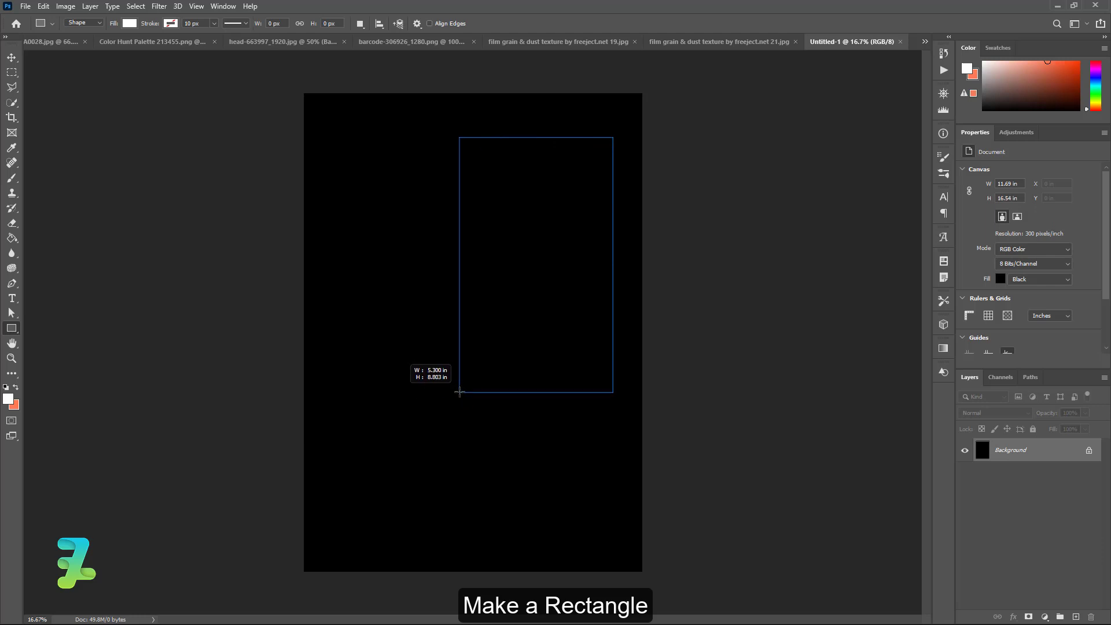
pyautogui.moveTo(468, 388); pyautogui.dragTo(459, 392)
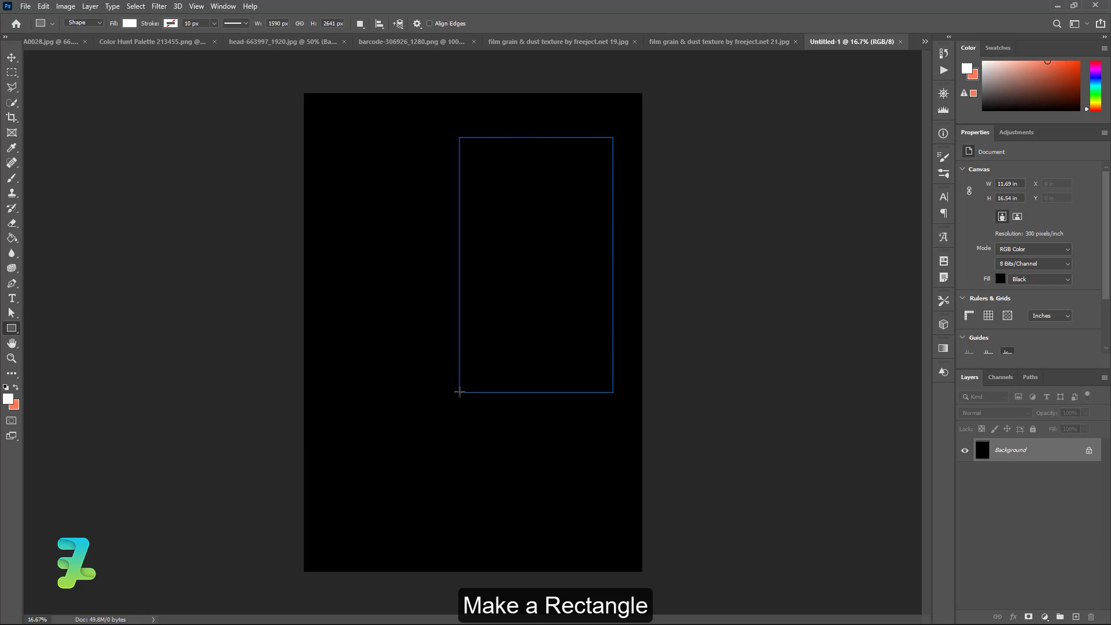
# Duplicate the white rectangle, move the copy to the left and halve its height
pyautogui.click(8, 58)
pyautogui.moveTo(504, 195); pyautogui.dragTo(513, 200)
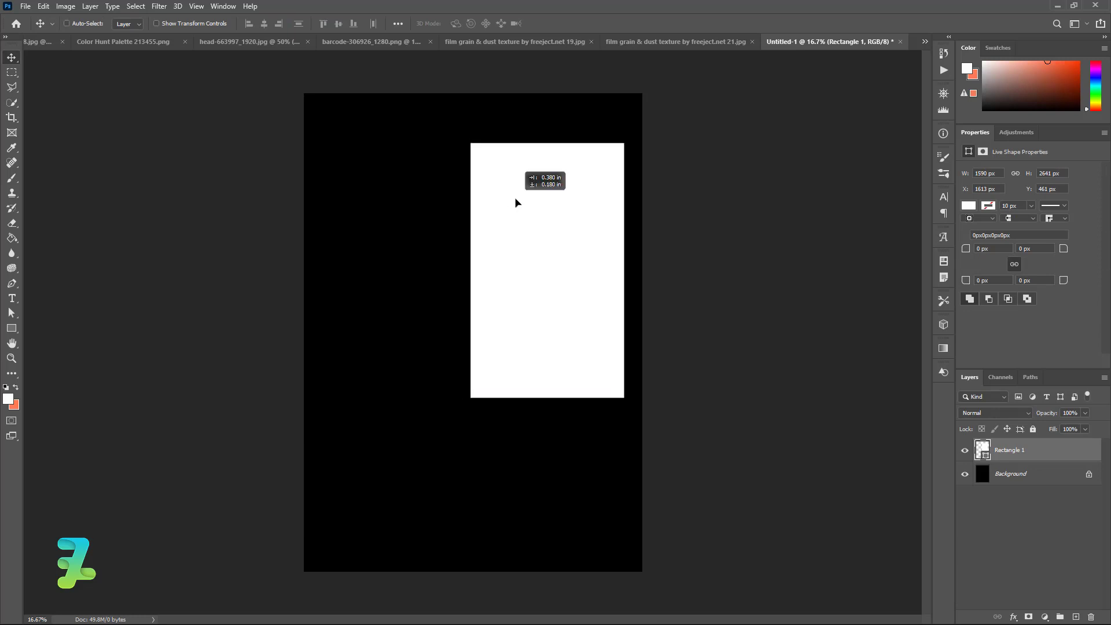
pyautogui.hotkey('ctrl', 'j')
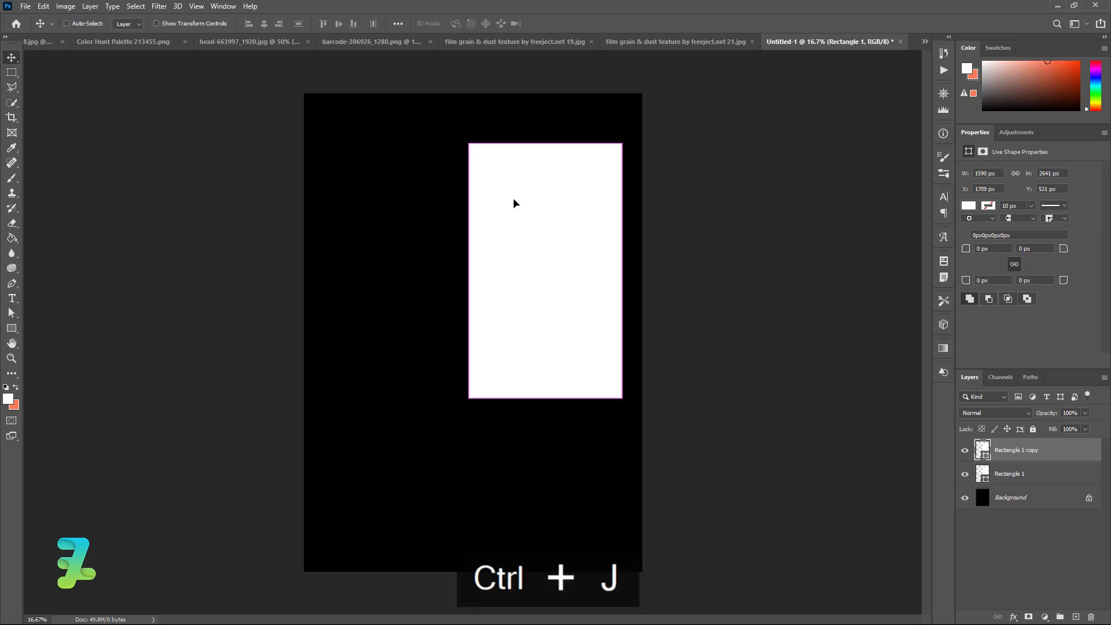
pyautogui.moveTo(526, 203)
pyautogui.mouseDown()
pyautogui.moveTo(369, 202)
pyautogui.moveTo(367, 230)
pyautogui.mouseUp()
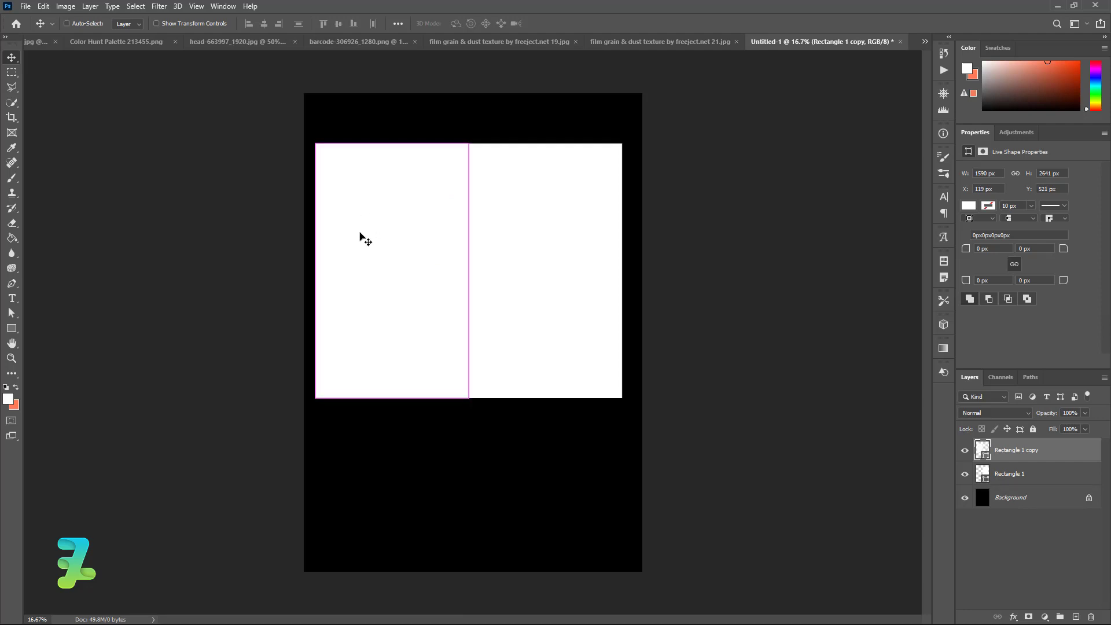
pyautogui.hotkey('ctrl', 't')
pyautogui.moveTo(392, 398); pyautogui.dragTo(392, 269)
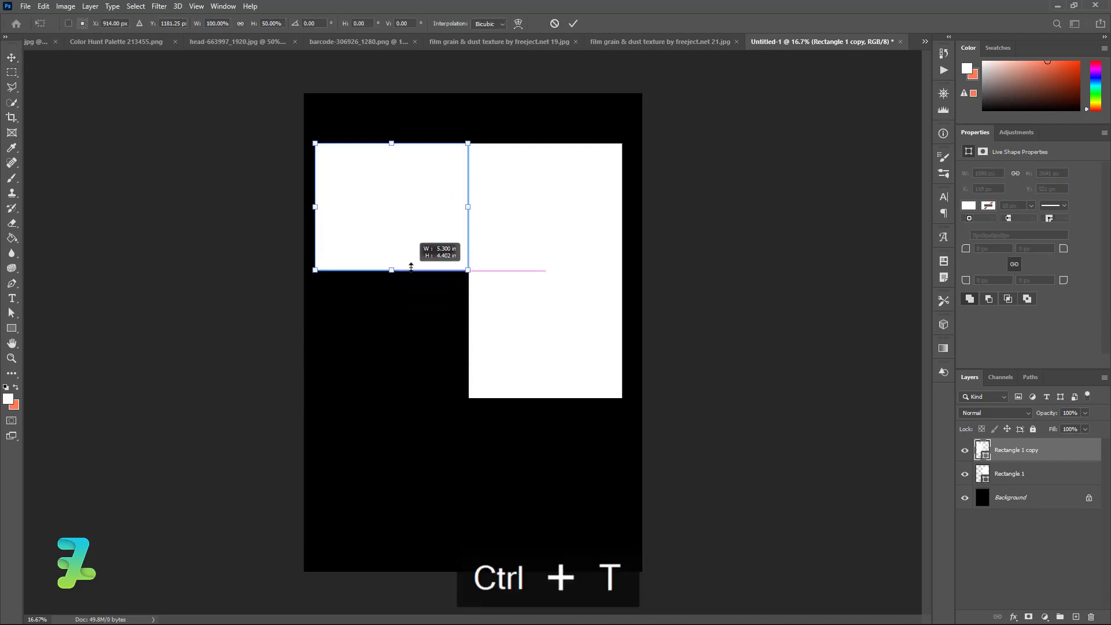
pyautogui.moveTo(469, 206); pyautogui.dragTo(463, 207)
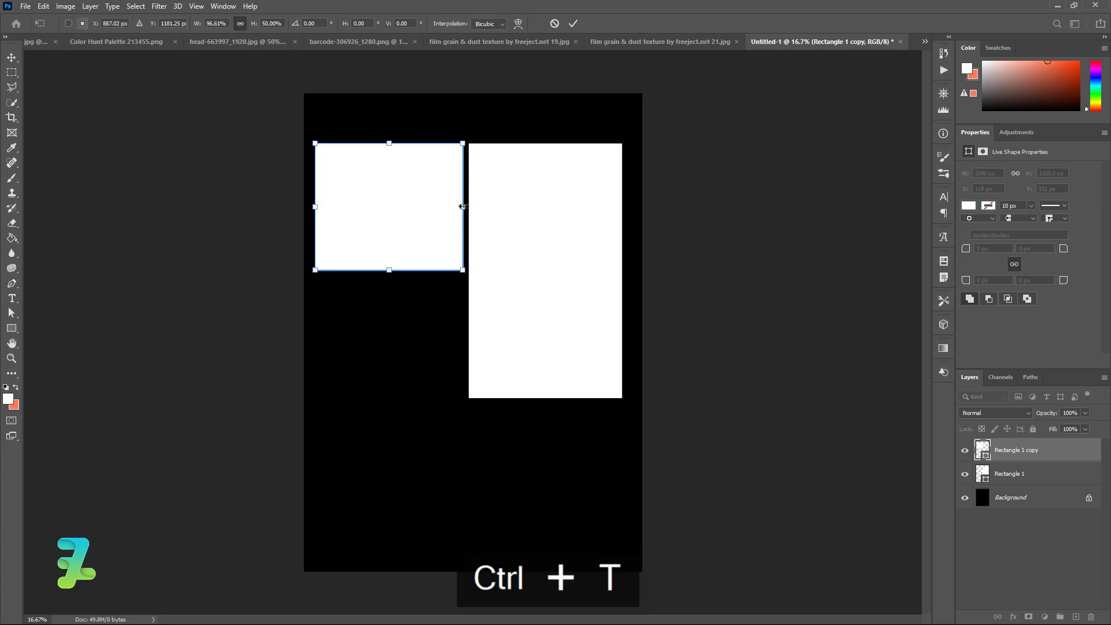
pyautogui.press('Return')
# Duplicate the half-height panel and place the copy directly below it
pyautogui.click(11, 58)
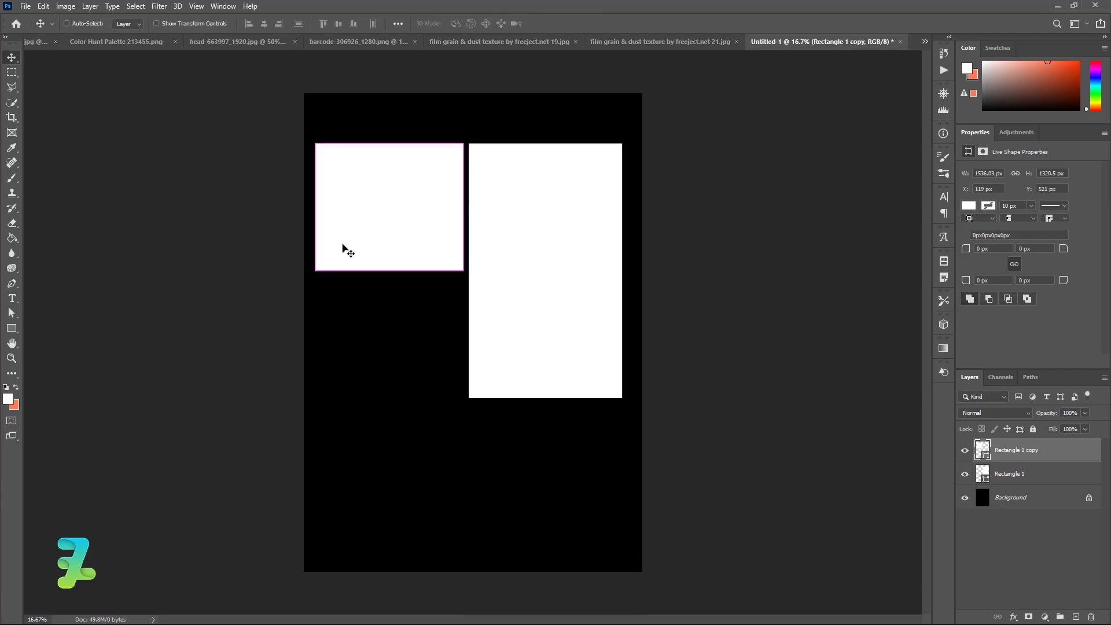
pyautogui.hotkey('ctrl', 'j')
pyautogui.moveTo(368, 206); pyautogui.dragTo(369, 340)
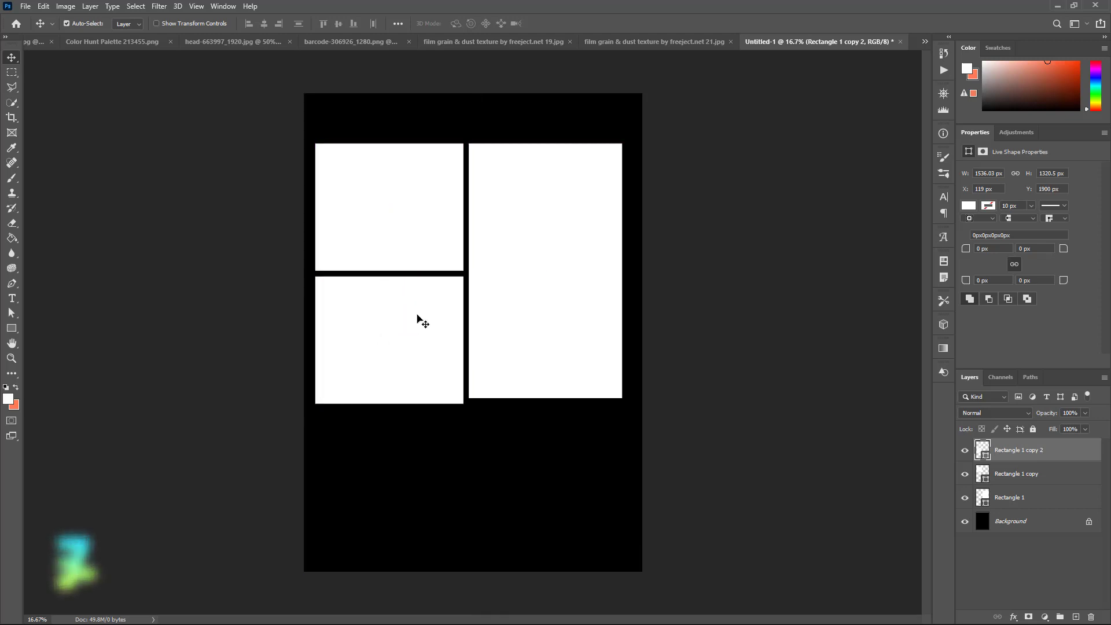
pyautogui.click(575, 303)
# Stretch the tall rectangle's bottom edge down to match the stacked pair's height
pyautogui.hotkey('ctrl', 't')
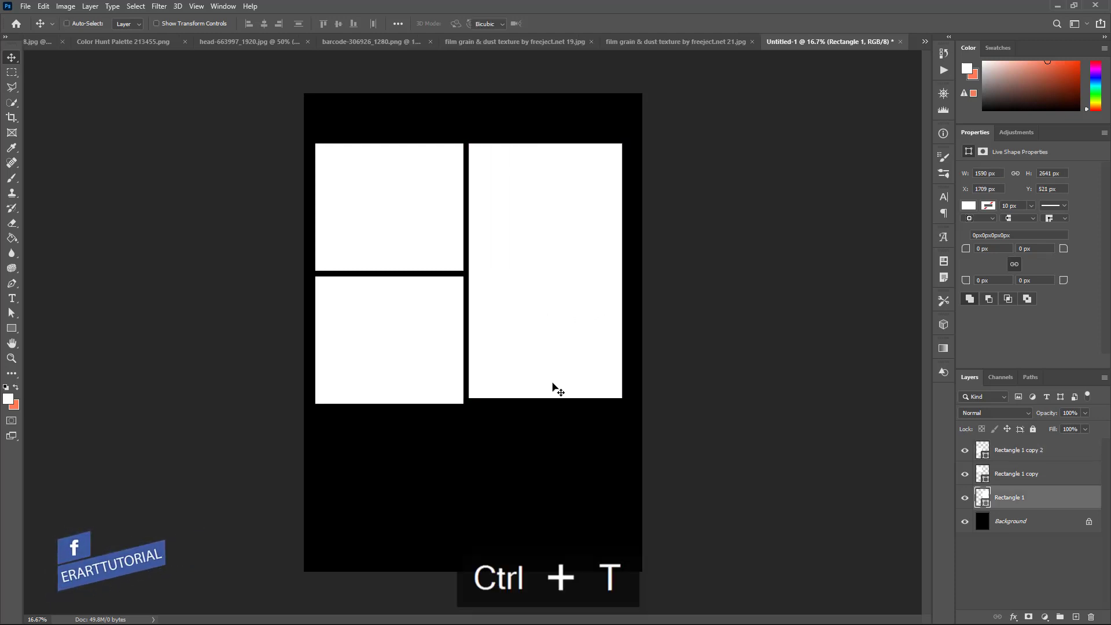
pyautogui.moveTo(545, 398)
pyautogui.mouseDown()
pyautogui.moveTo(529, 398)
pyautogui.moveTo(543, 403)
pyautogui.mouseUp()
pyautogui.hotkey('ctrl', 'z')
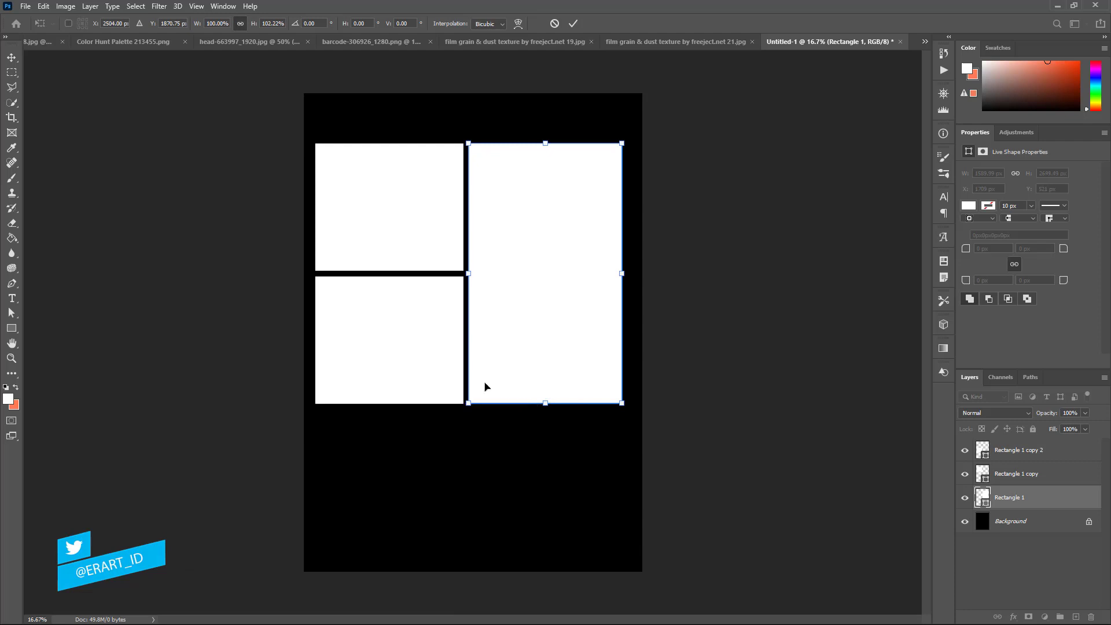
pyautogui.click(11, 58)
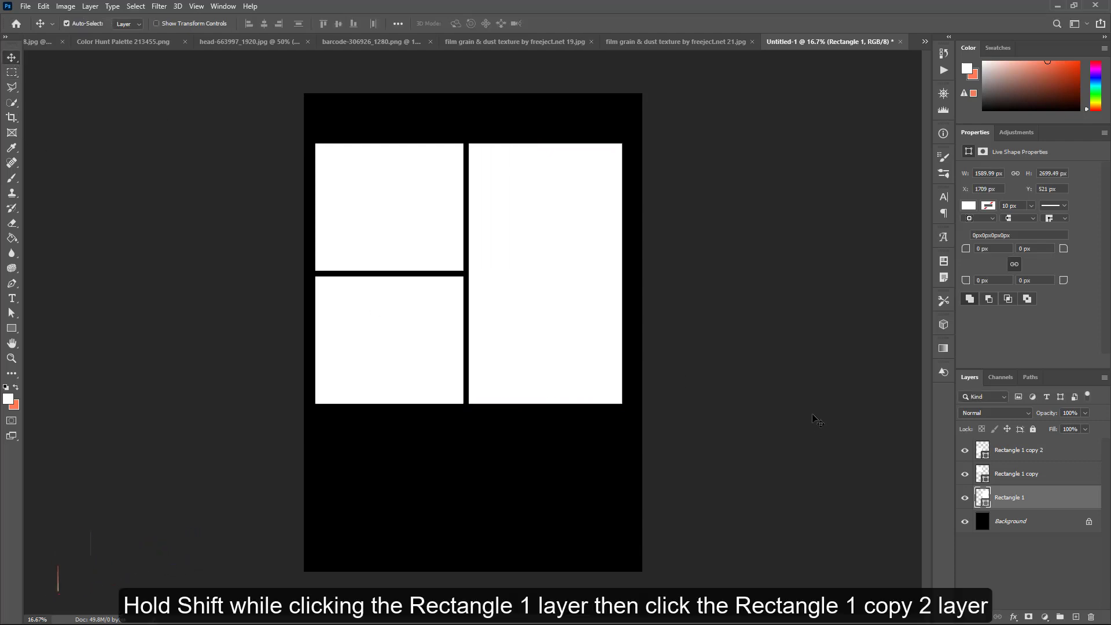
# Group the three white rectangles as Group 1 and centre them on the page
pyautogui.keyDown('shift'); pyautogui.click(1057, 458); pyautogui.keyUp('shift')
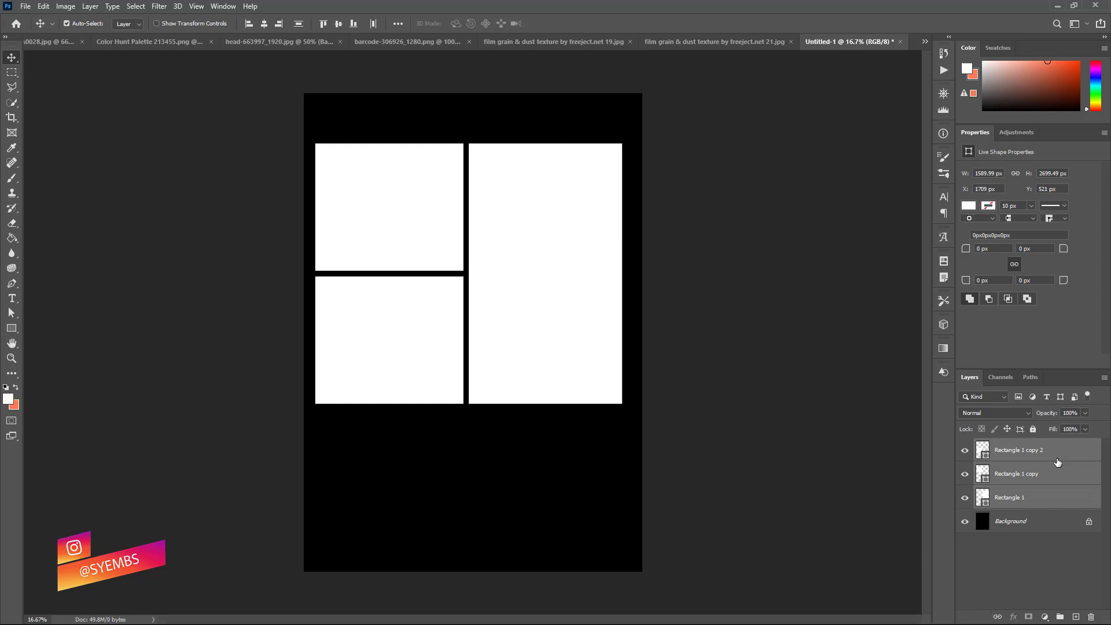
pyautogui.hotkey('ctrl', 'a')
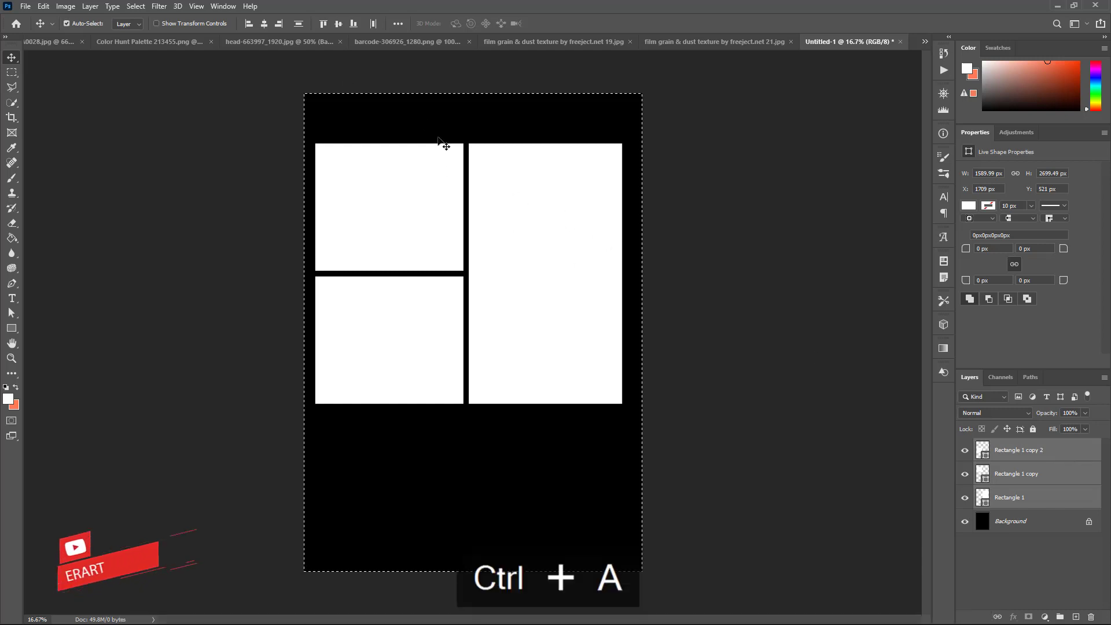
pyautogui.hotkey('ctrl', 'g')
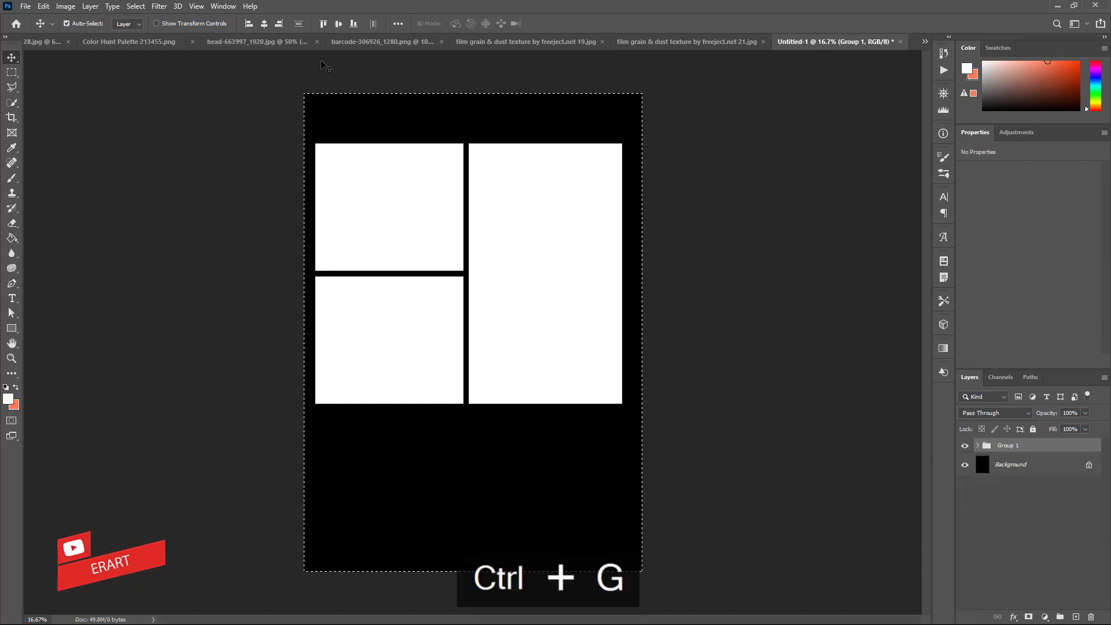
pyautogui.click(263, 23)
pyautogui.click(338, 23)
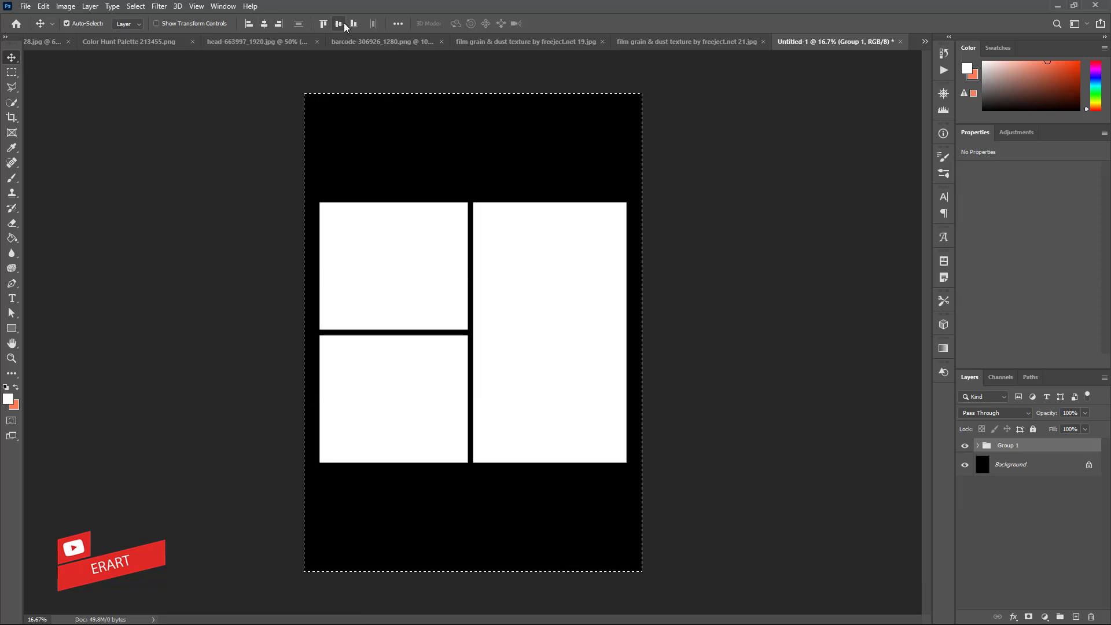
pyautogui.hotkey('ctrl', 'd')
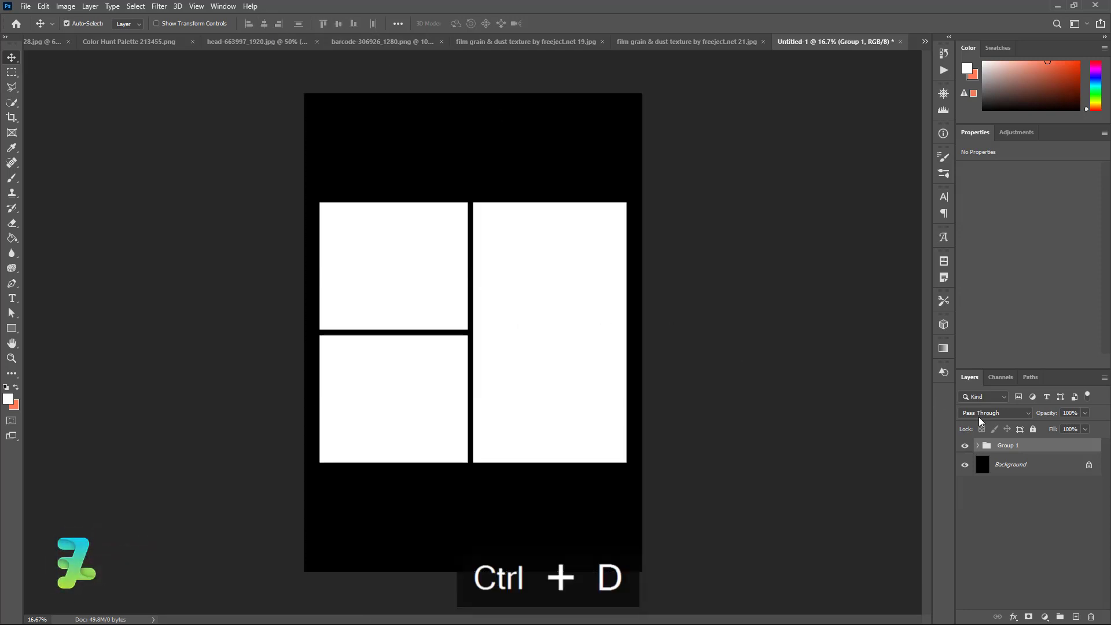
pyautogui.click(978, 446)
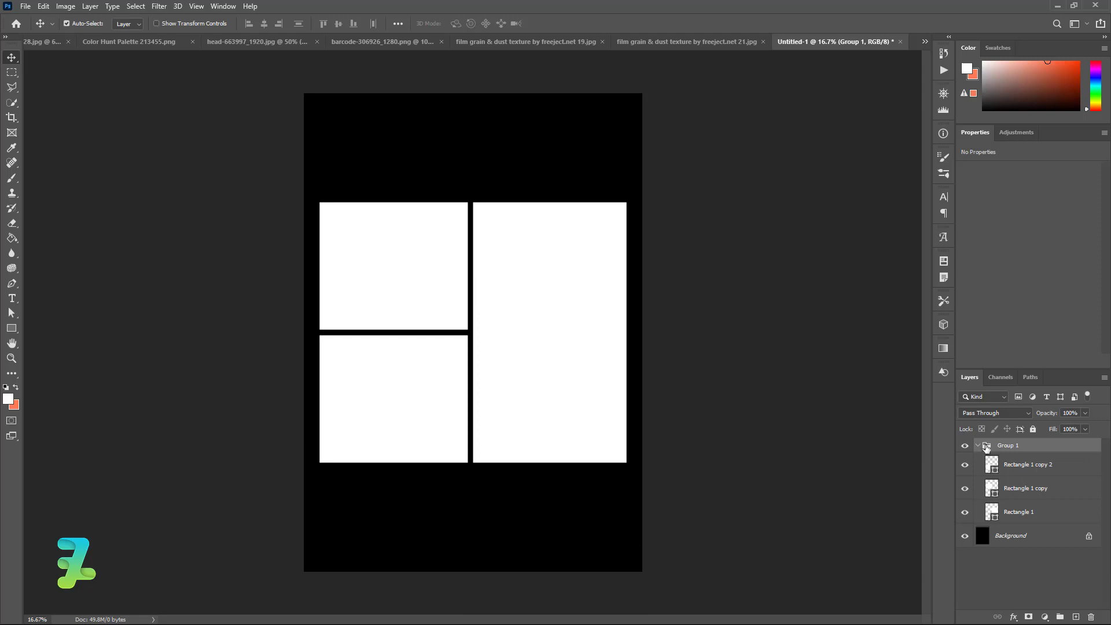
# Duplicate Rectangle 1 and scale the copy to about 92% (1459.25 × 2477.51 px)
pyautogui.click(1051, 519)
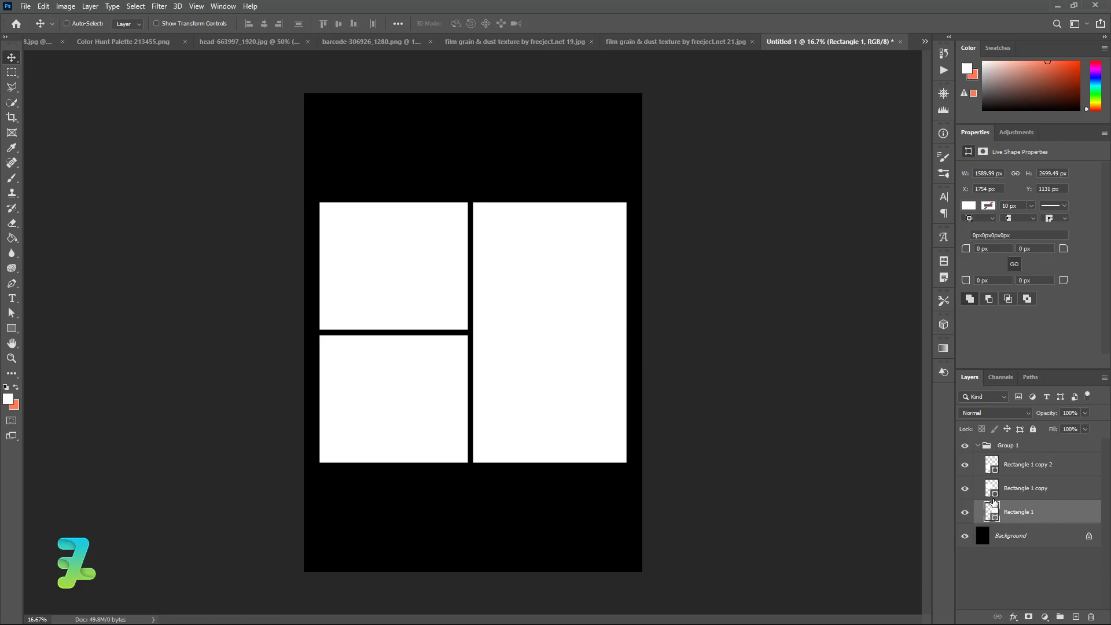
pyautogui.hotkey('ctrl', 'j')
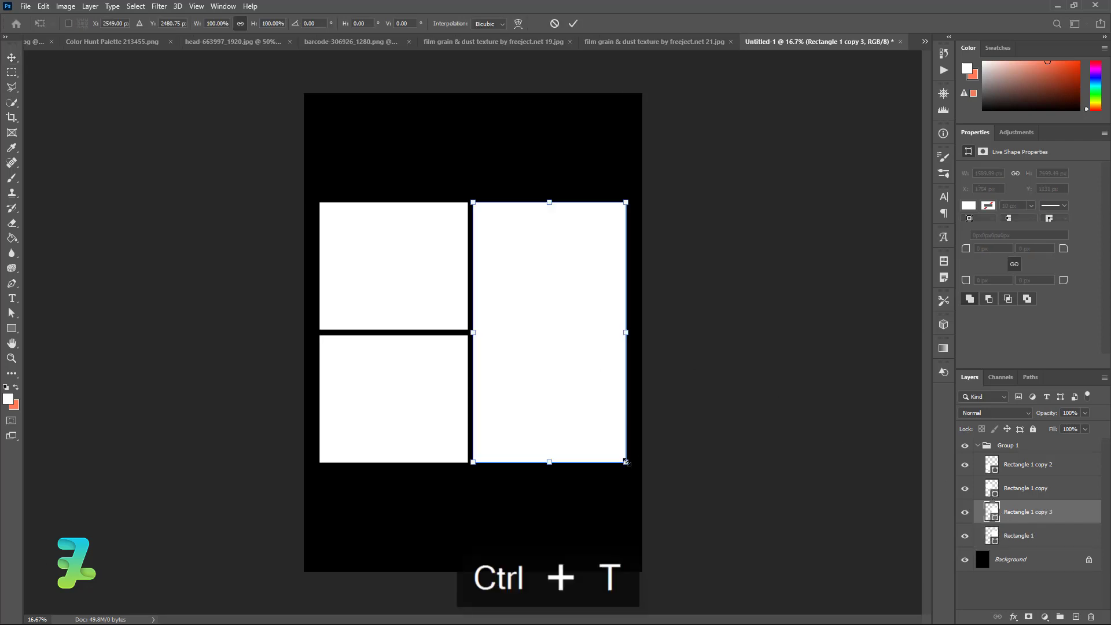
pyautogui.moveTo(626, 462); pyautogui.dragTo(618, 455)
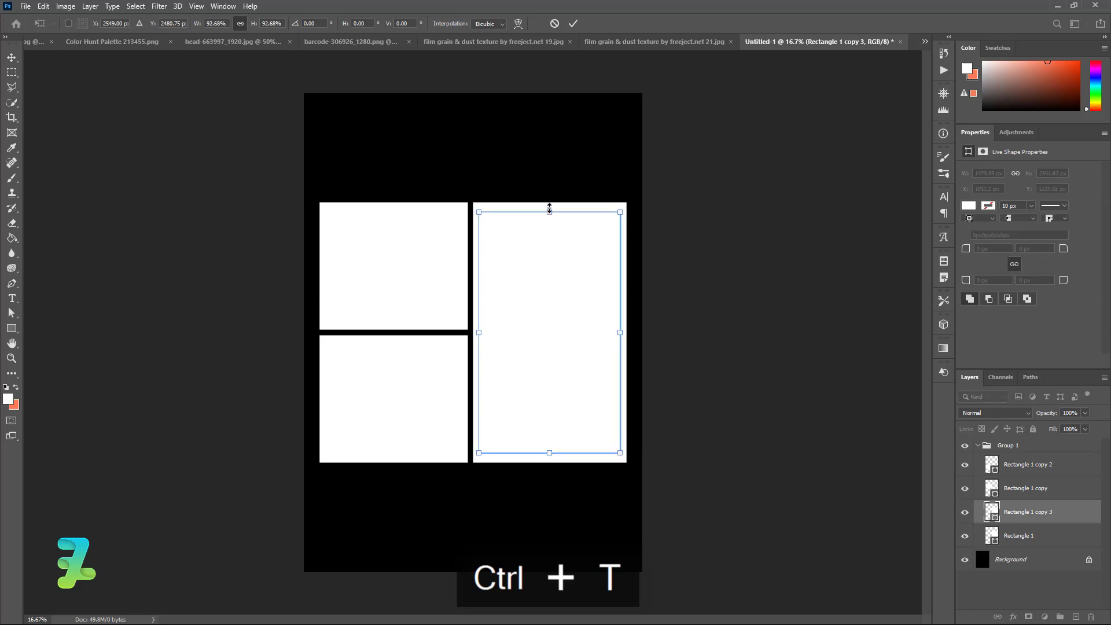
pyautogui.hotkey('ctrl', 'z')
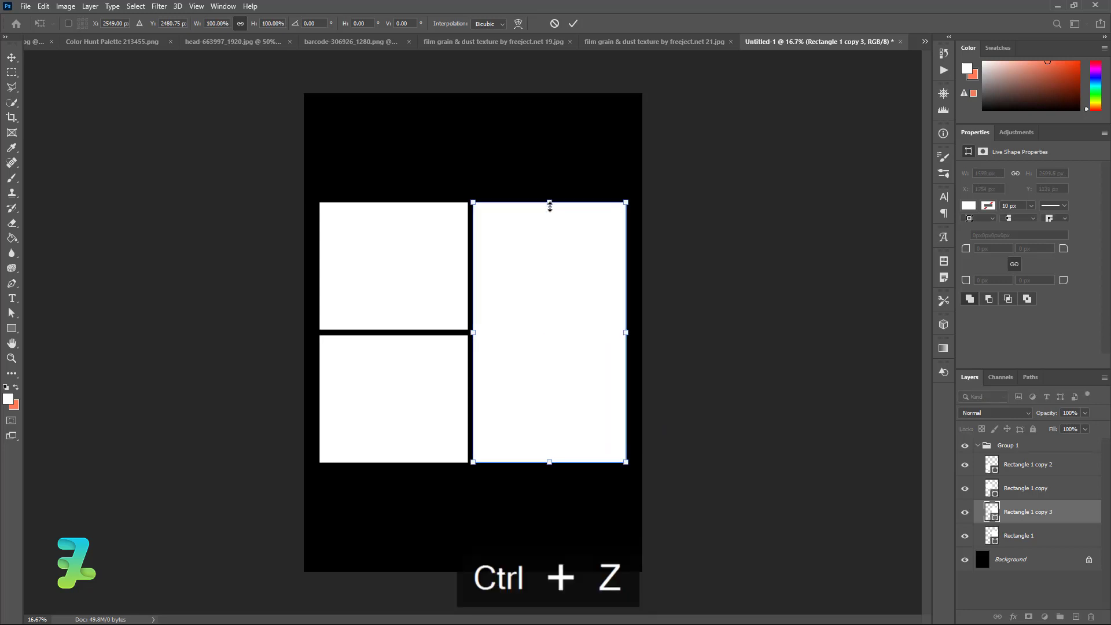
pyautogui.hotkey('ctrl', '=')
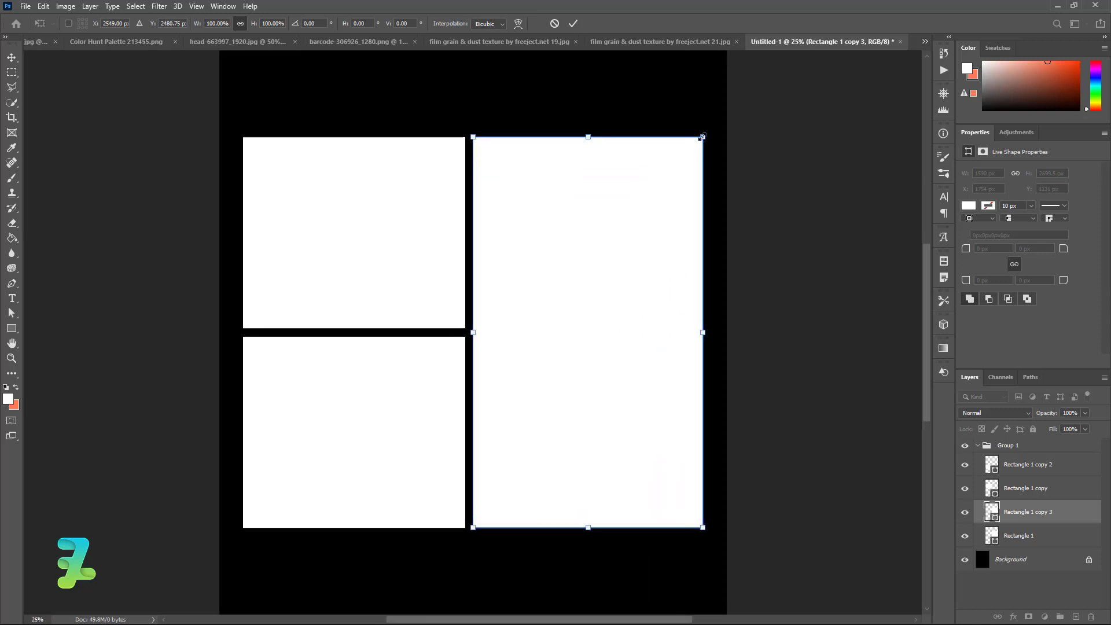
pyautogui.moveTo(702, 136)
pyautogui.mouseDown()
pyautogui.moveTo(641, 173)
pyautogui.moveTo(616, 146)
pyautogui.moveTo(638, 133)
pyautogui.mouseUp()
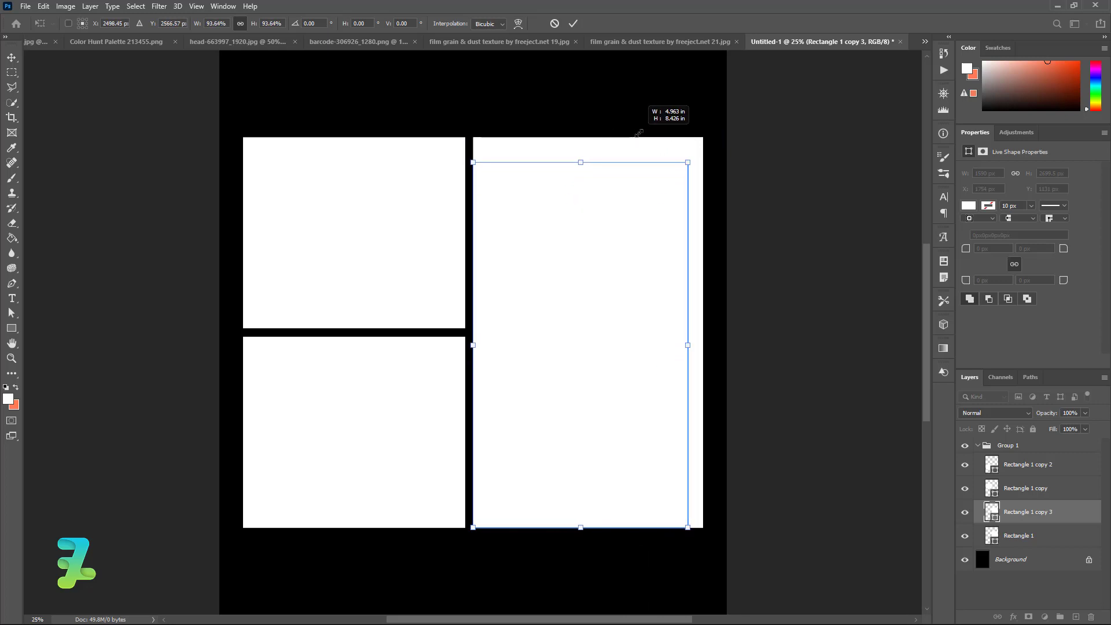
pyautogui.moveTo(638, 133); pyautogui.dragTo(635, 138)
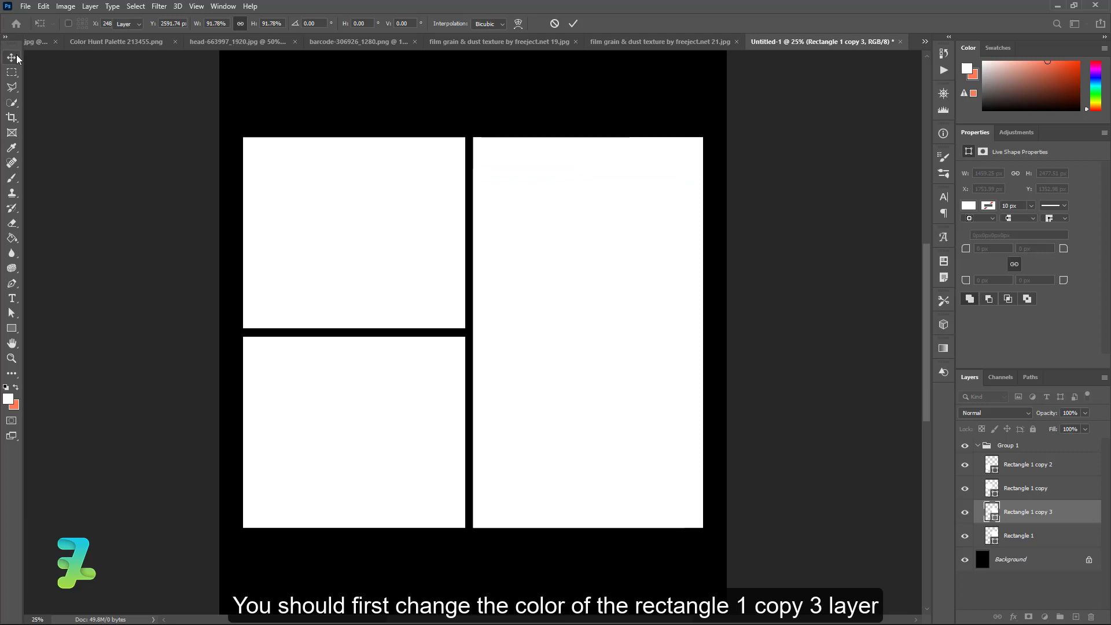
pyautogui.click(16, 57)
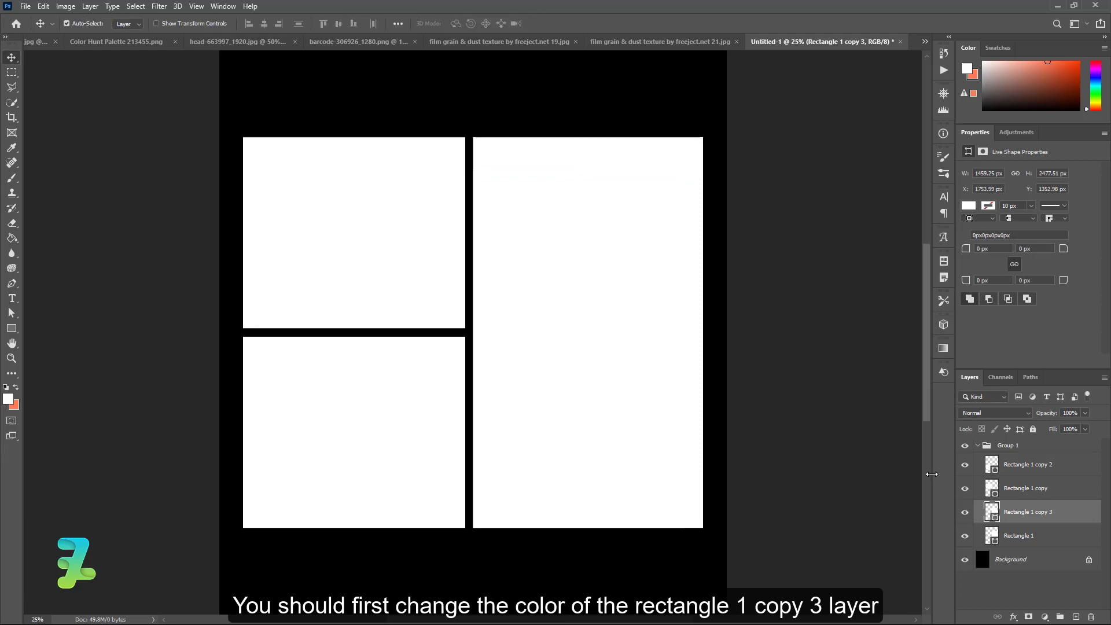
# Change the inner right rectangle copy's fill to black
pyautogui.keyDown('ctrl'); pyautogui.click(992, 513); pyautogui.keyUp('ctrl')
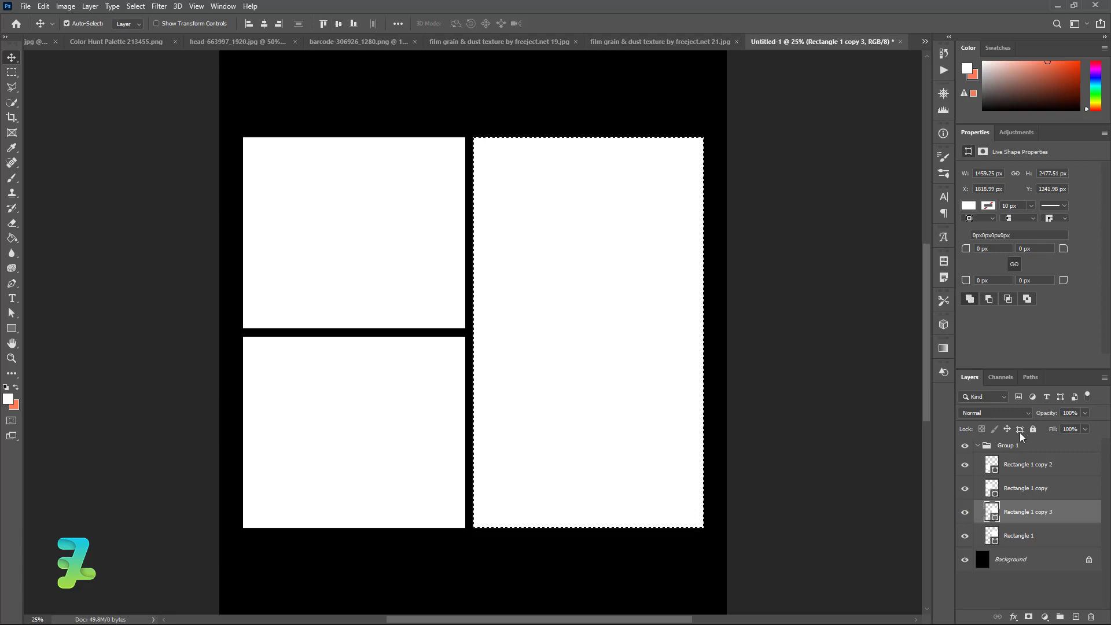
pyautogui.hotkey('ctrl', 'd')
pyautogui.click(971, 206)
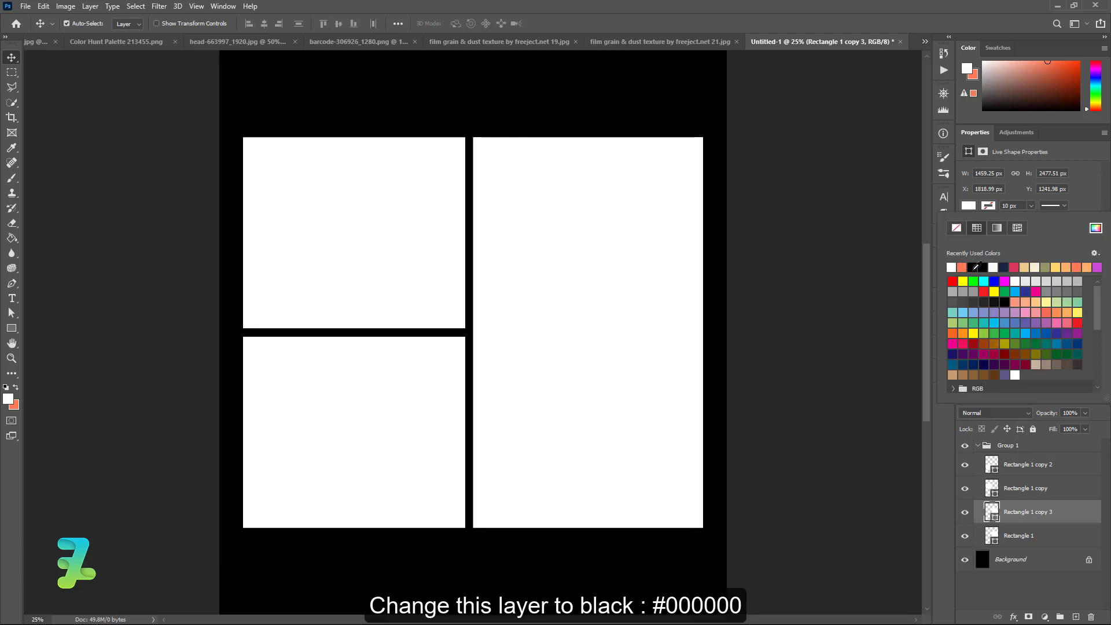
pyautogui.click(977, 267)
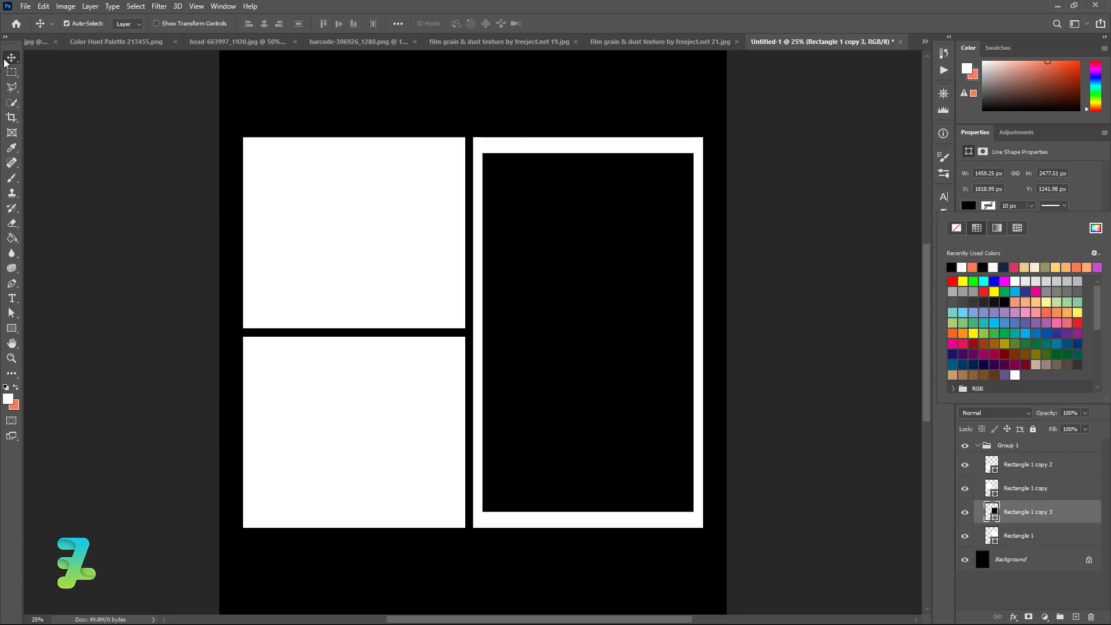
pyautogui.click(945, 515)
# Resize the black inset to sit inside the tall frame and centre it vertically
pyautogui.hotkey('ctrl', 't')
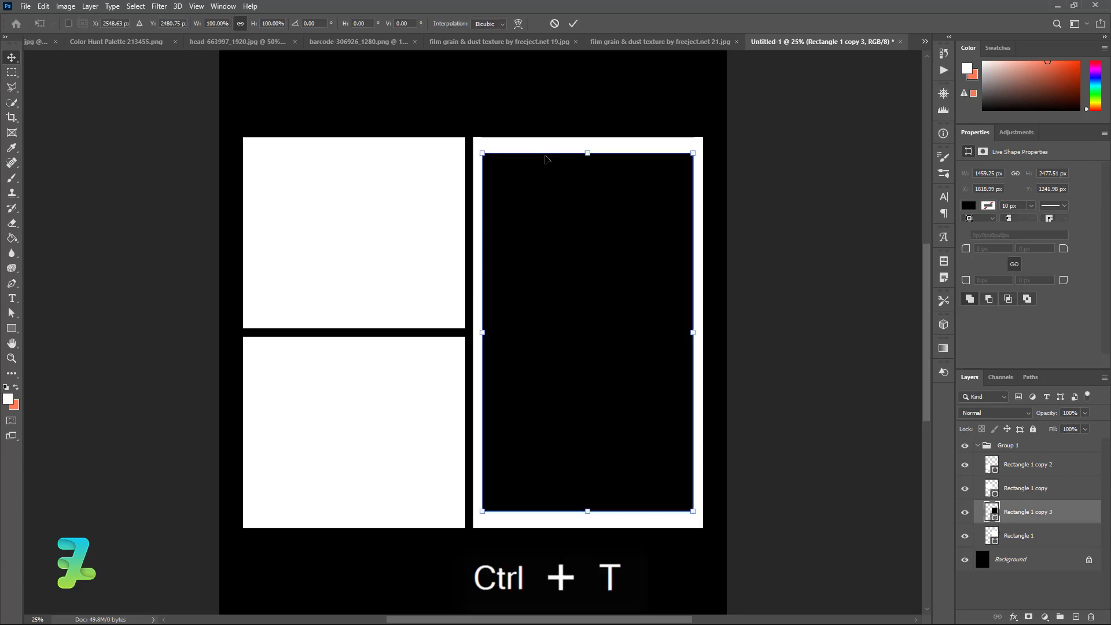
pyautogui.moveTo(588, 153); pyautogui.dragTo(592, 145)
pyautogui.hotkey('ctrl', 'z')
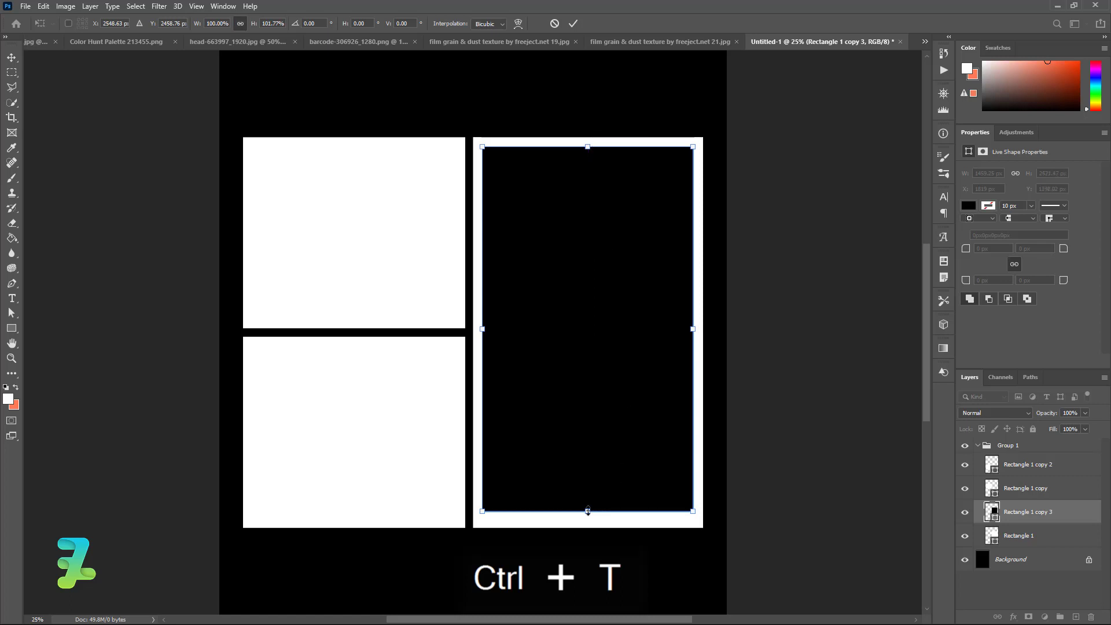
pyautogui.moveTo(587, 510); pyautogui.dragTo(591, 516)
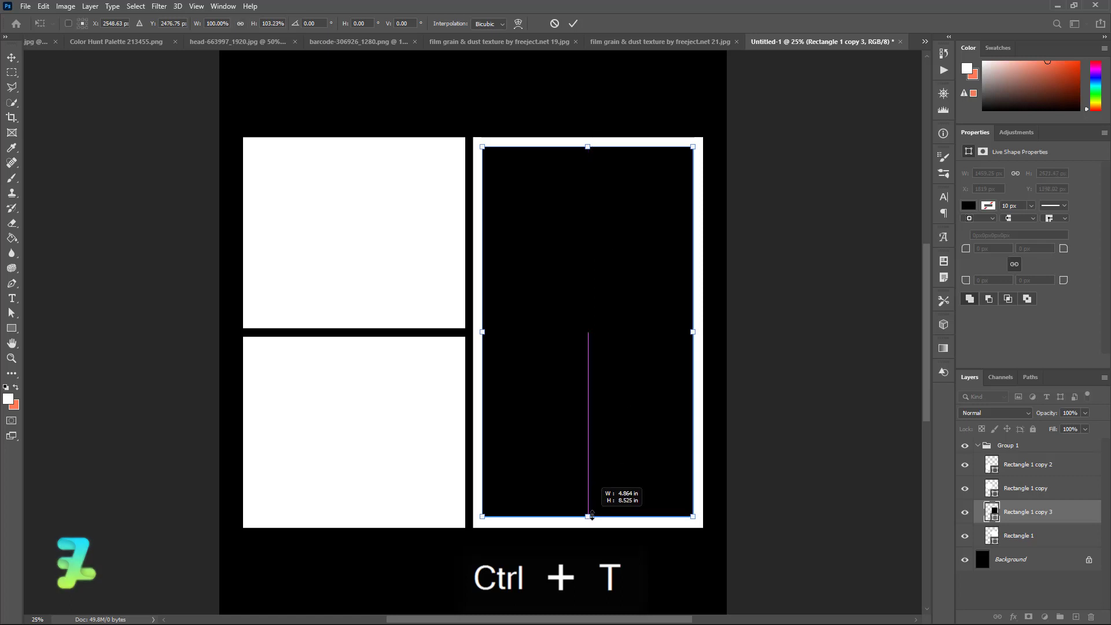
pyautogui.moveTo(593, 516); pyautogui.dragTo(593, 520)
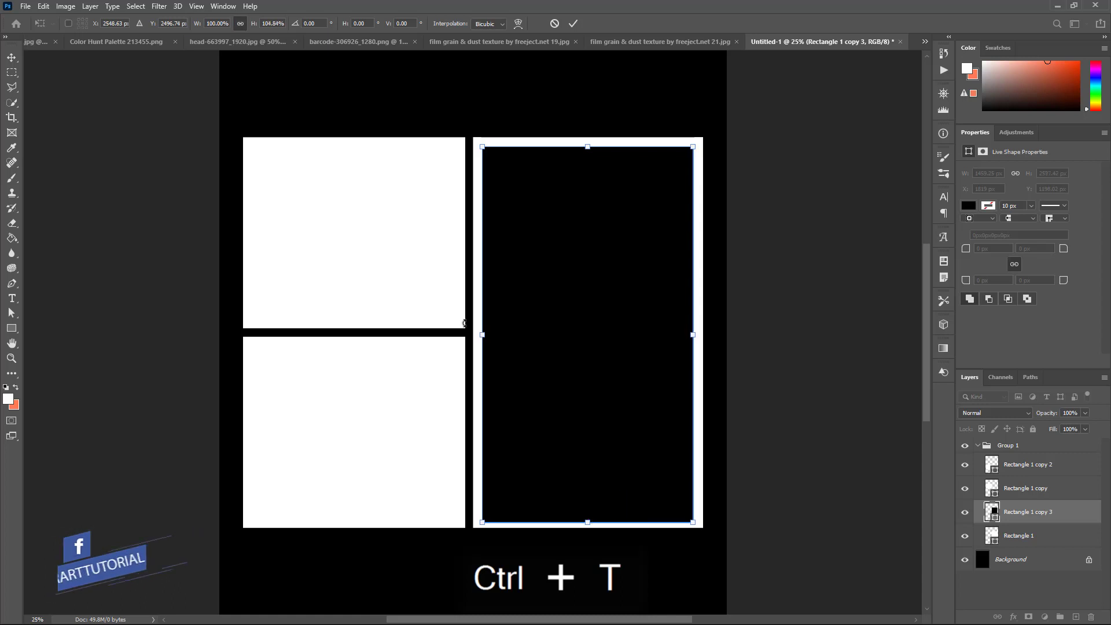
pyautogui.moveTo(481, 334); pyautogui.dragTo(478, 335)
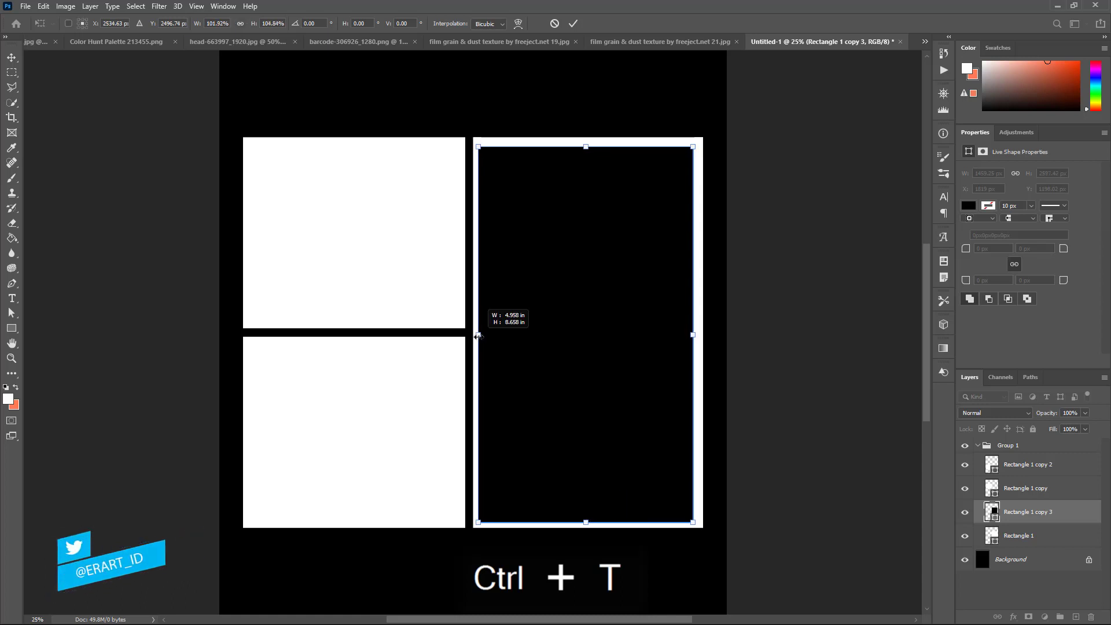
pyautogui.moveTo(586, 146); pyautogui.dragTo(591, 138)
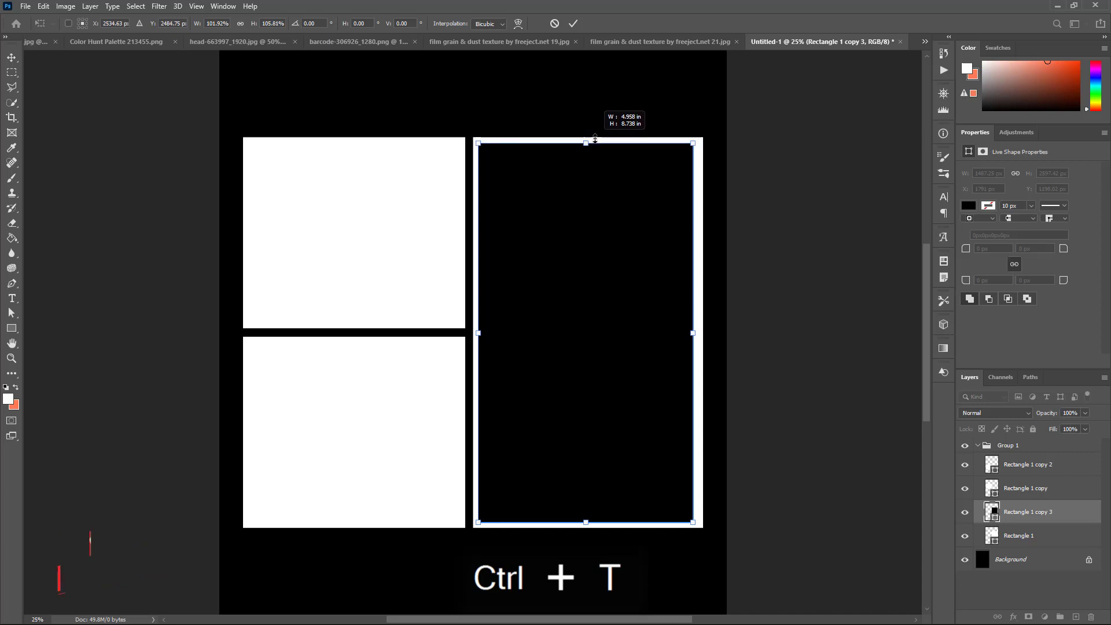
pyautogui.moveTo(592, 139); pyautogui.dragTo(592, 138)
pyautogui.moveTo(692, 332); pyautogui.dragTo(696, 331)
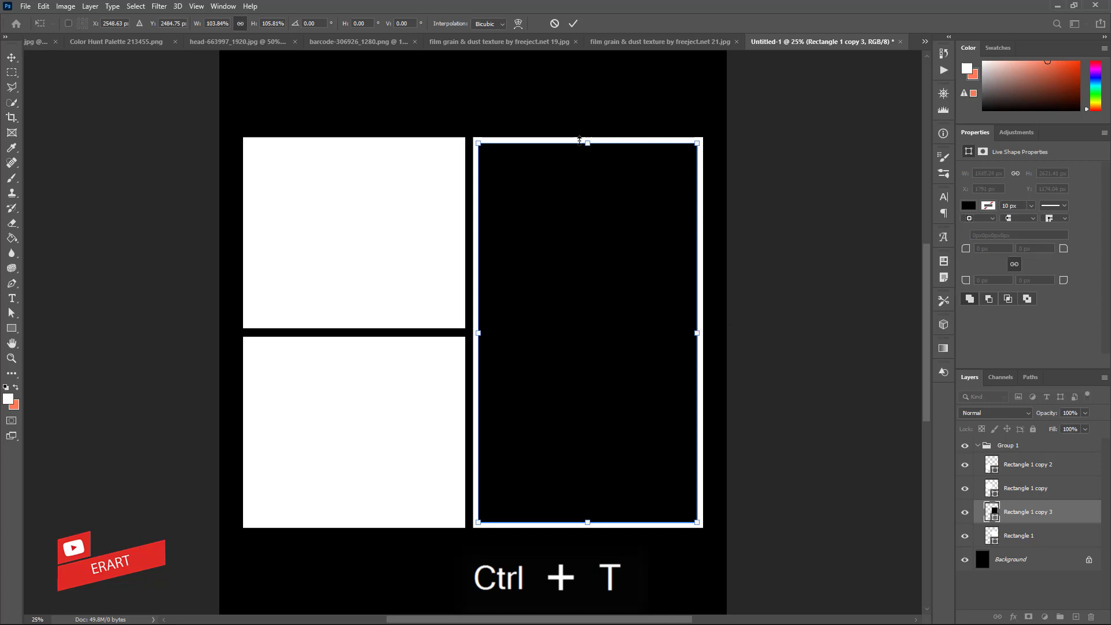
pyautogui.press('Return')
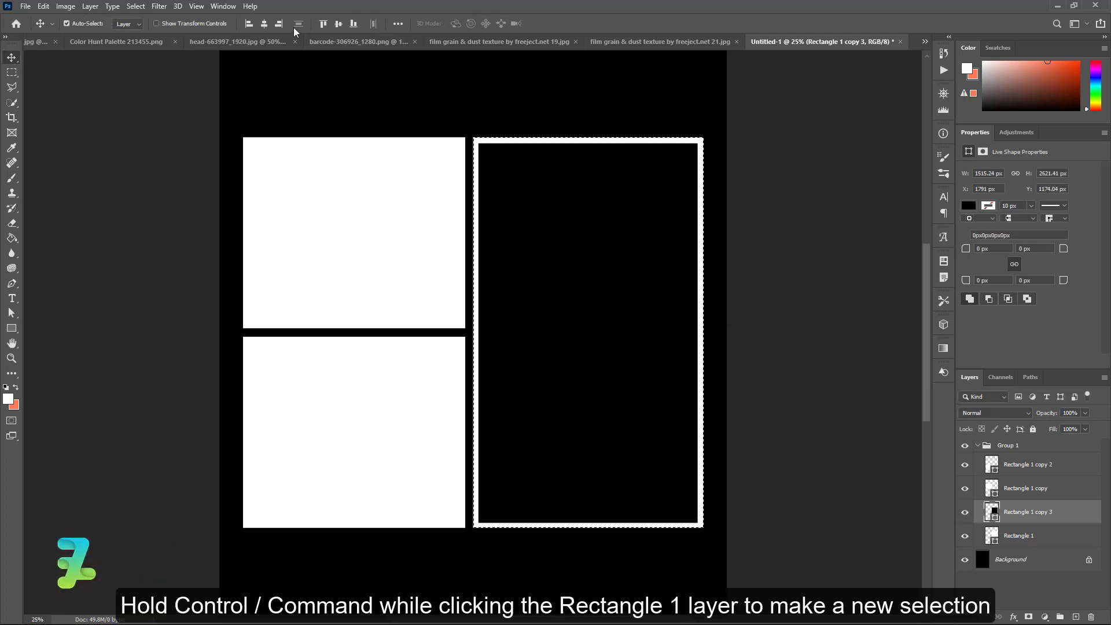
pyautogui.click(338, 24)
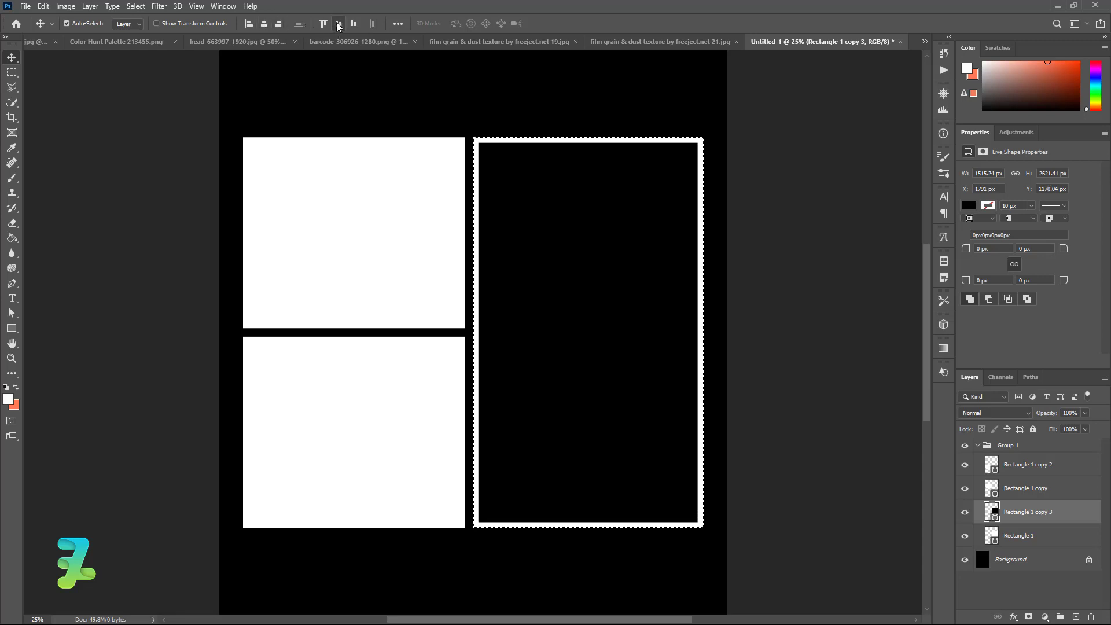
pyautogui.hotkey('ctrl', 'd')
# Duplicate the top-left rectangle, fill the copy #000000 and shrink it into an inset
pyautogui.click(992, 492)
pyautogui.hotkey('ctrl', 'j')
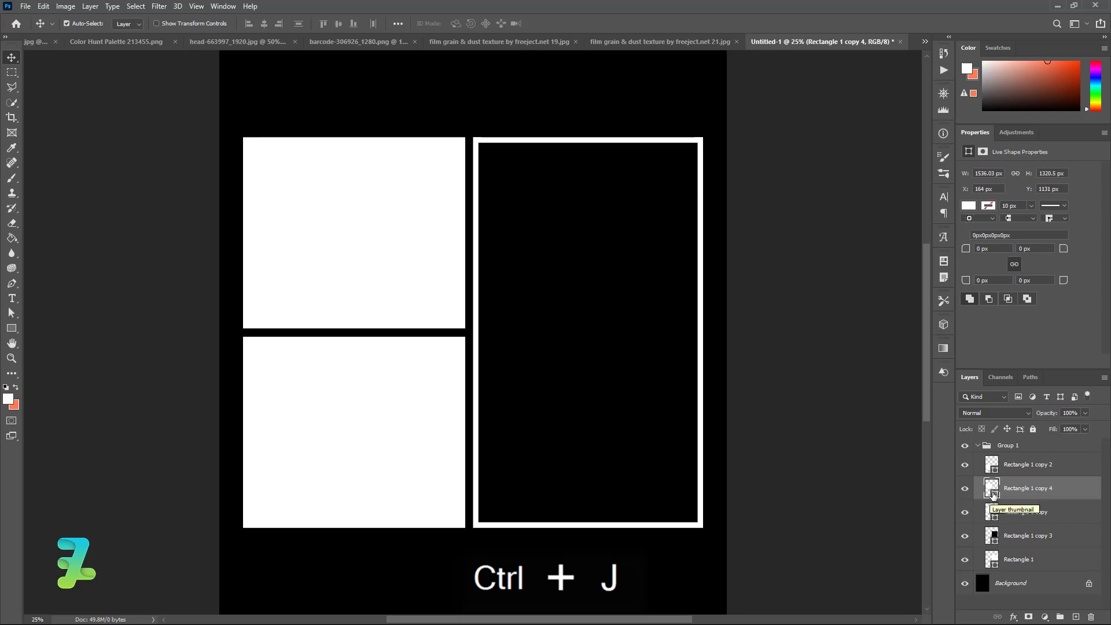
pyautogui.doubleClick(992, 489)
pyautogui.write('000000')
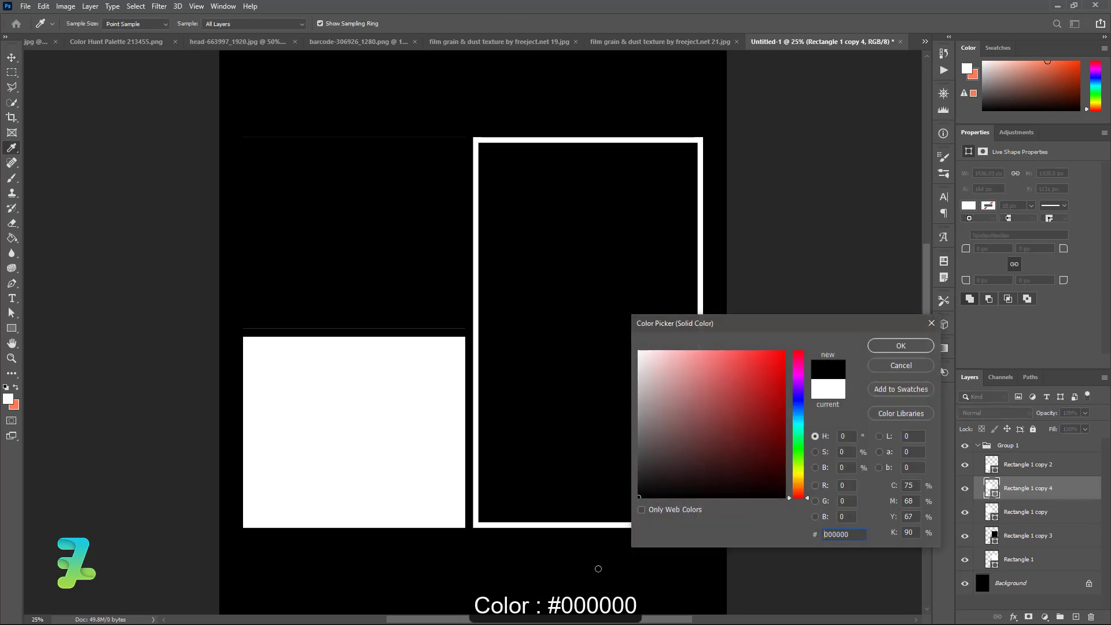
pyautogui.click(901, 345)
pyautogui.hotkey('ctrl', 't')
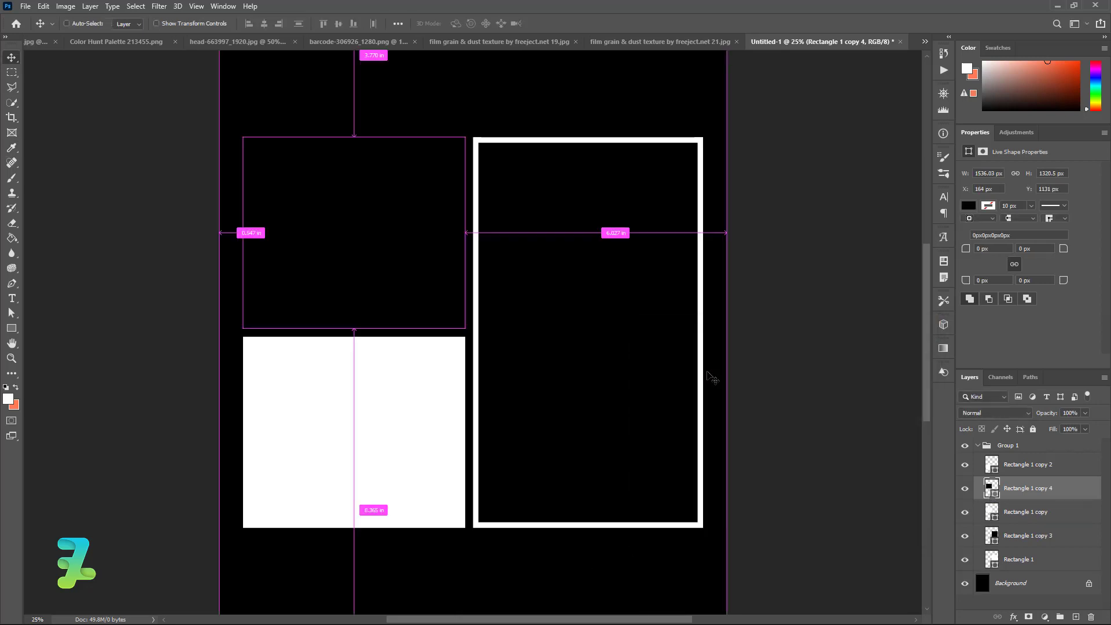
pyautogui.moveTo(464, 328); pyautogui.dragTo(461, 325)
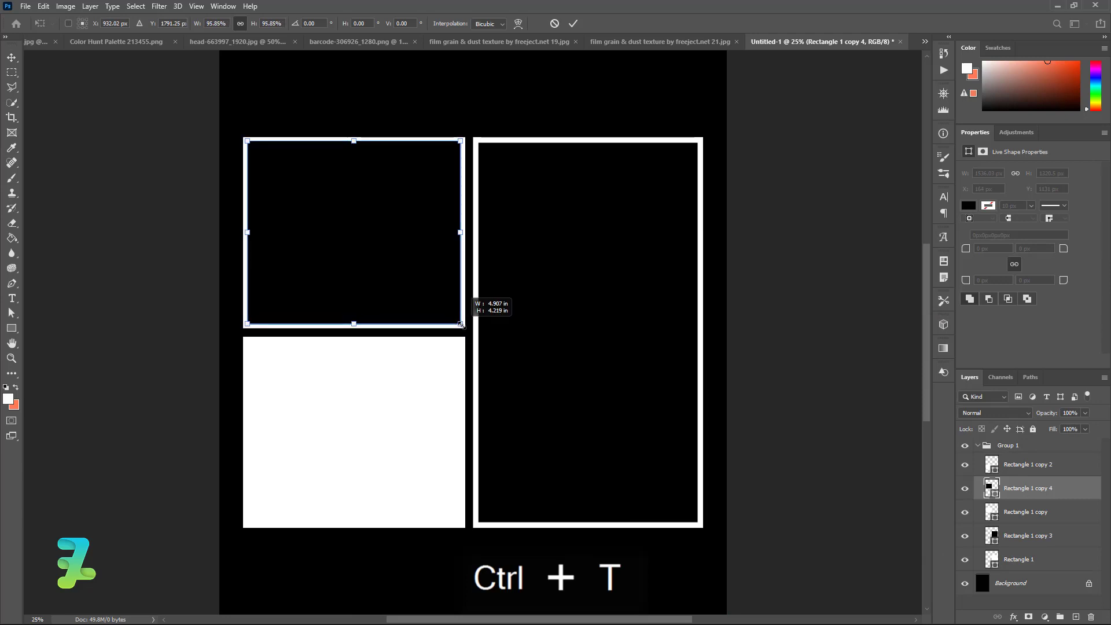
pyautogui.moveTo(461, 325); pyautogui.dragTo(461, 325)
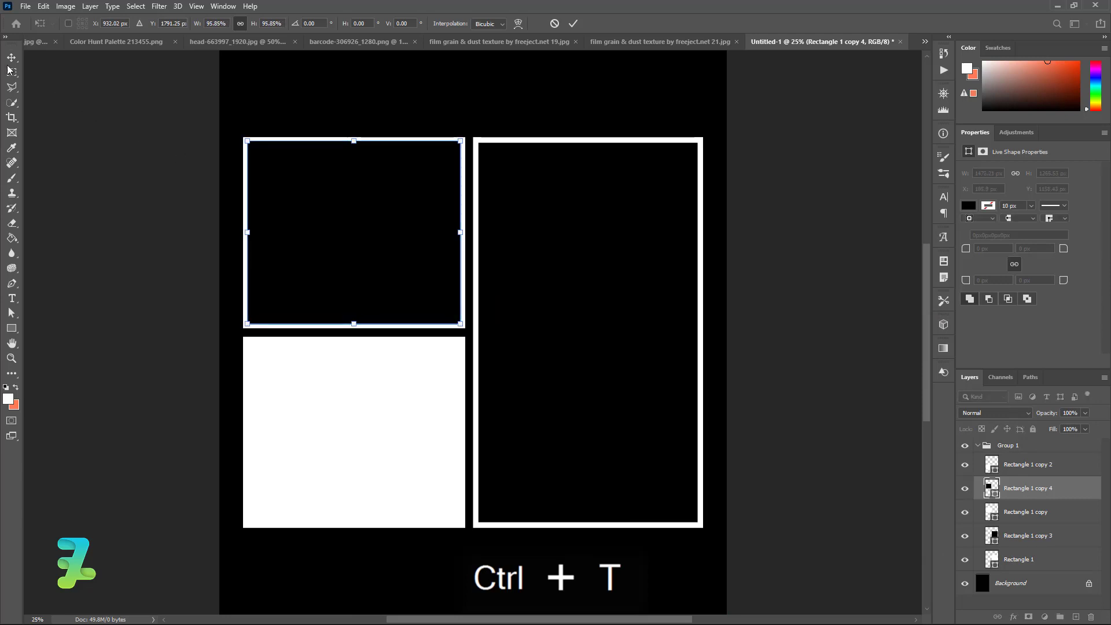
pyautogui.doubleClick(317, 305)
# Duplicate the top-left black inset and place it over the bottom-left panel
pyautogui.hotkey('ctrl', 'j')
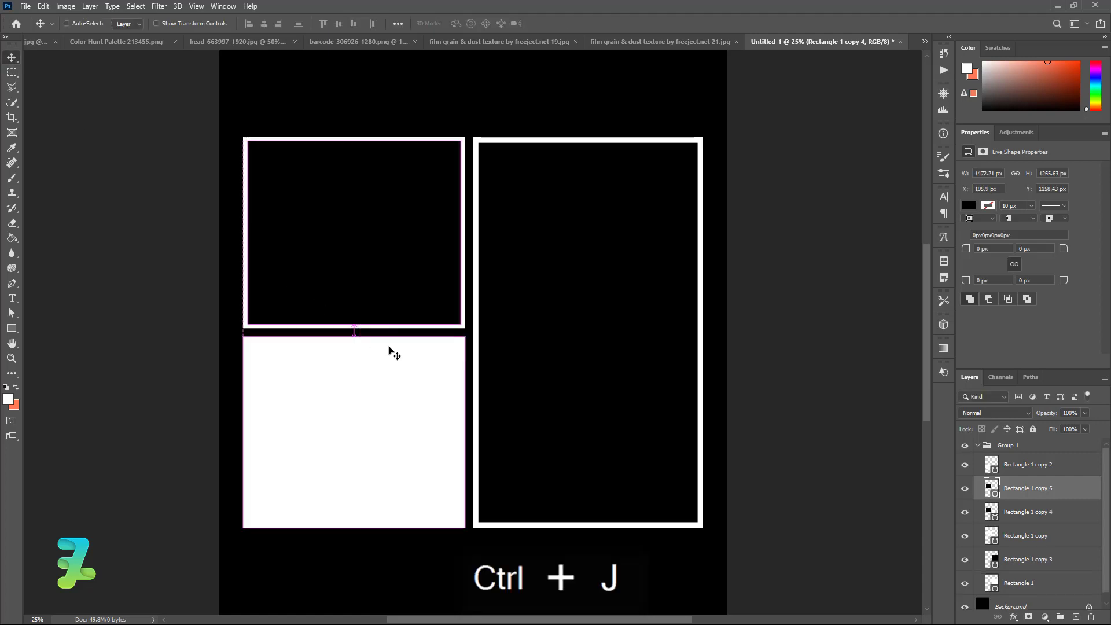
pyautogui.moveTo(994, 488); pyautogui.dragTo(996, 464)
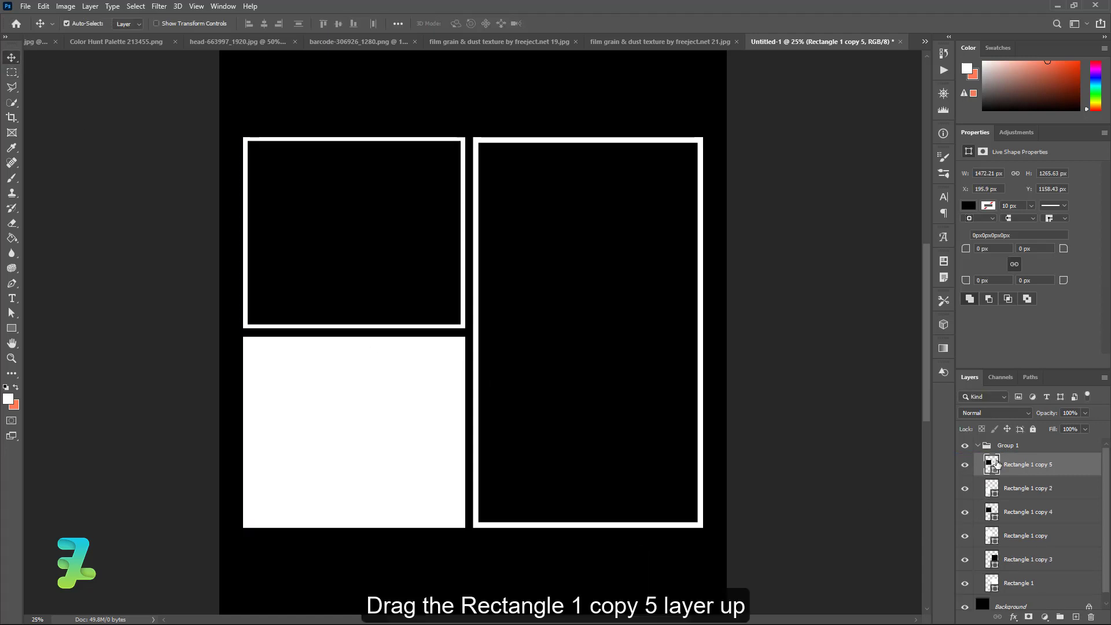
pyautogui.moveTo(395, 237); pyautogui.dragTo(388, 438)
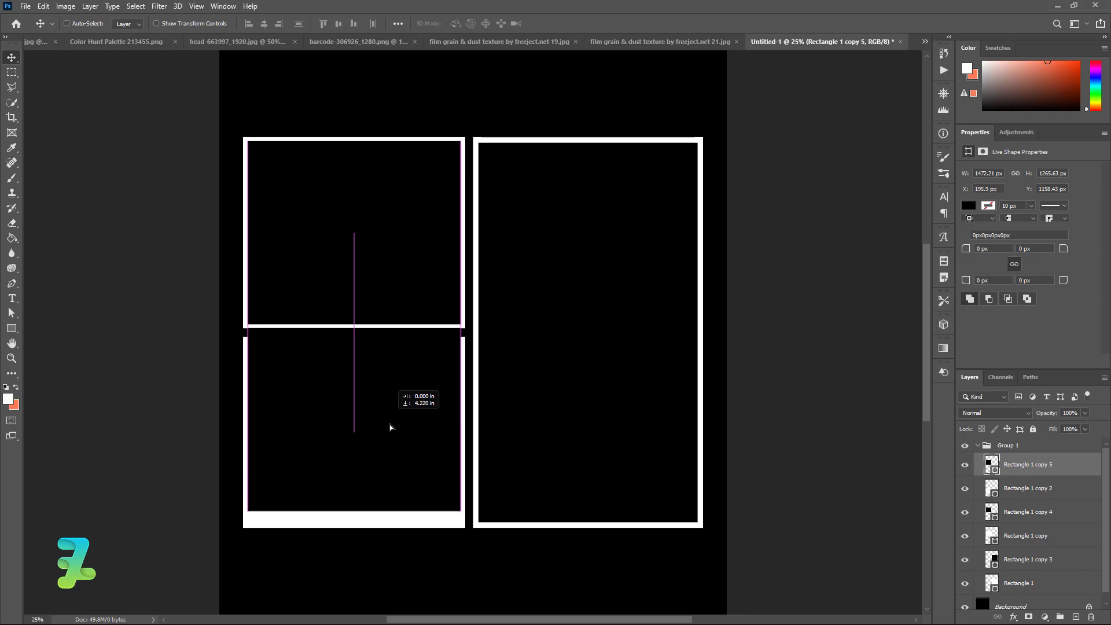
pyautogui.moveTo(388, 438); pyautogui.dragTo(391, 434)
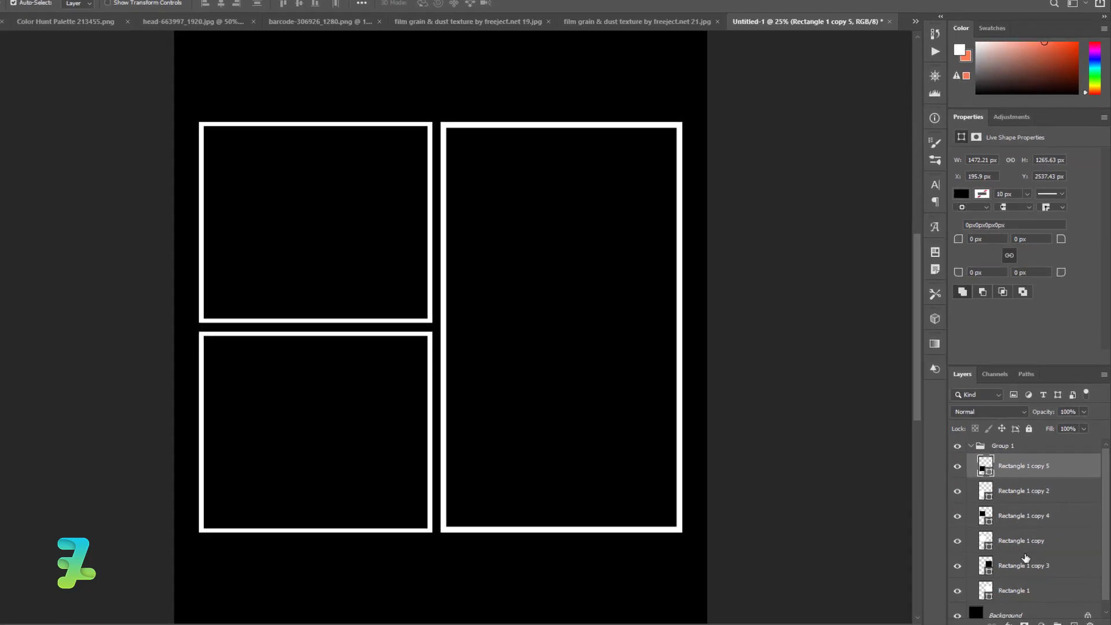
# Give Rectangle 1, its black inset copy 3 and Rectangle 1 copy 200 px corner radii
pyautogui.click(1046, 576)
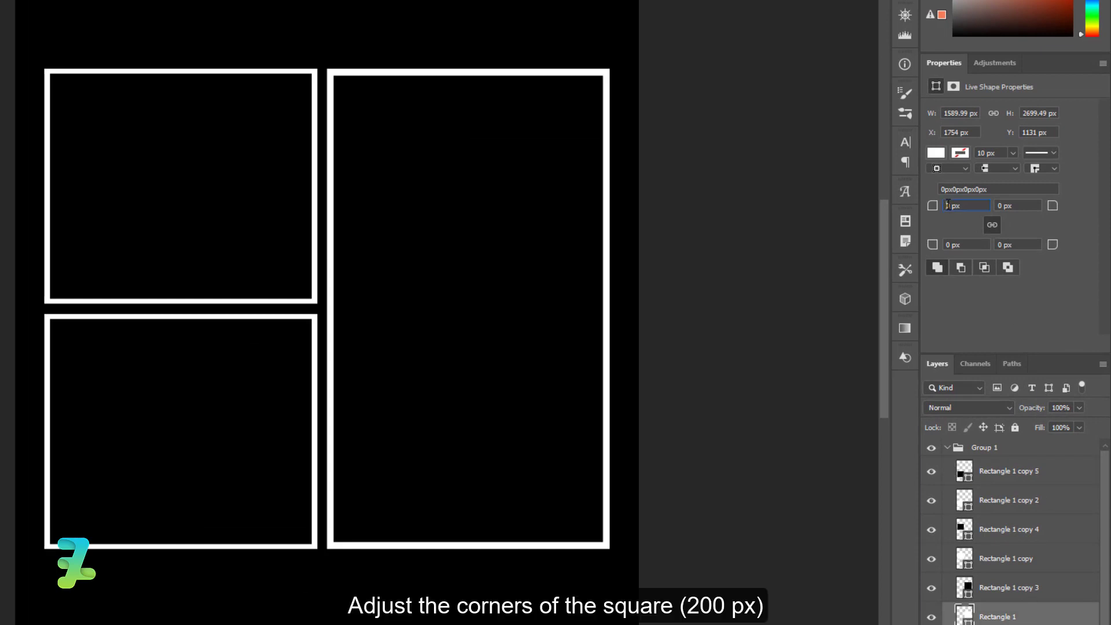
pyautogui.write('20')
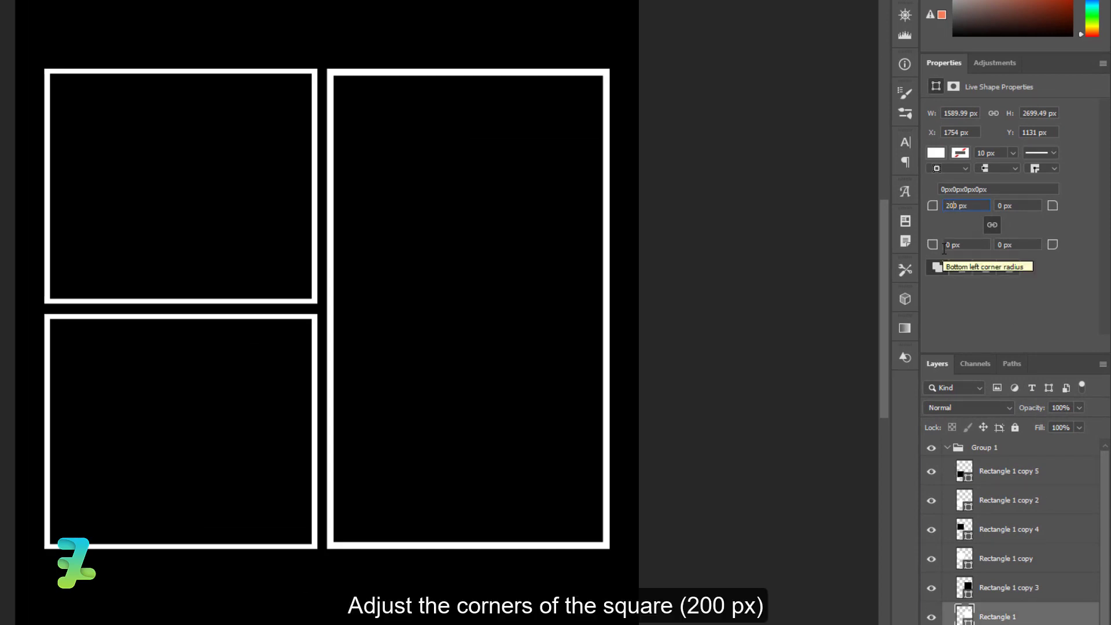
pyautogui.press('Return')
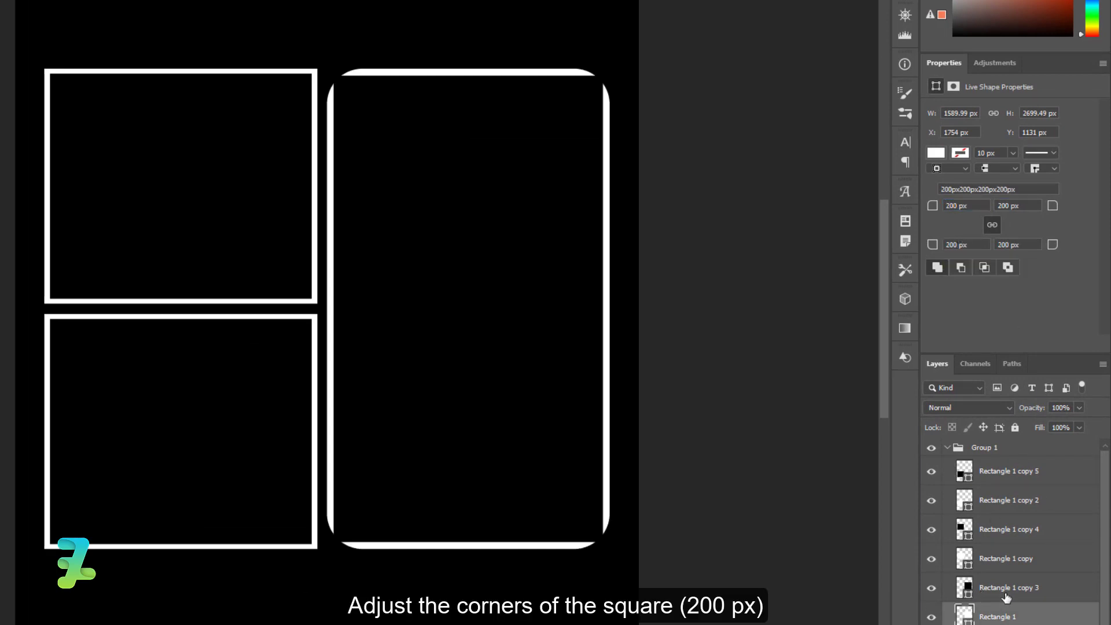
pyautogui.click(1008, 596)
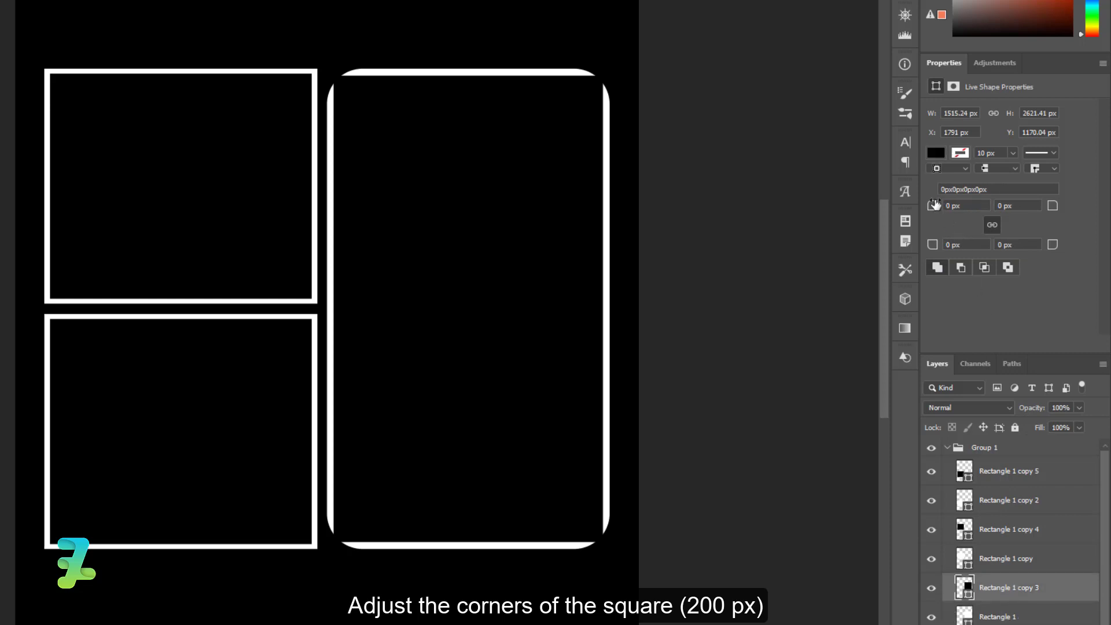
pyautogui.click(947, 205)
pyautogui.write('20')
pyautogui.press('Return')
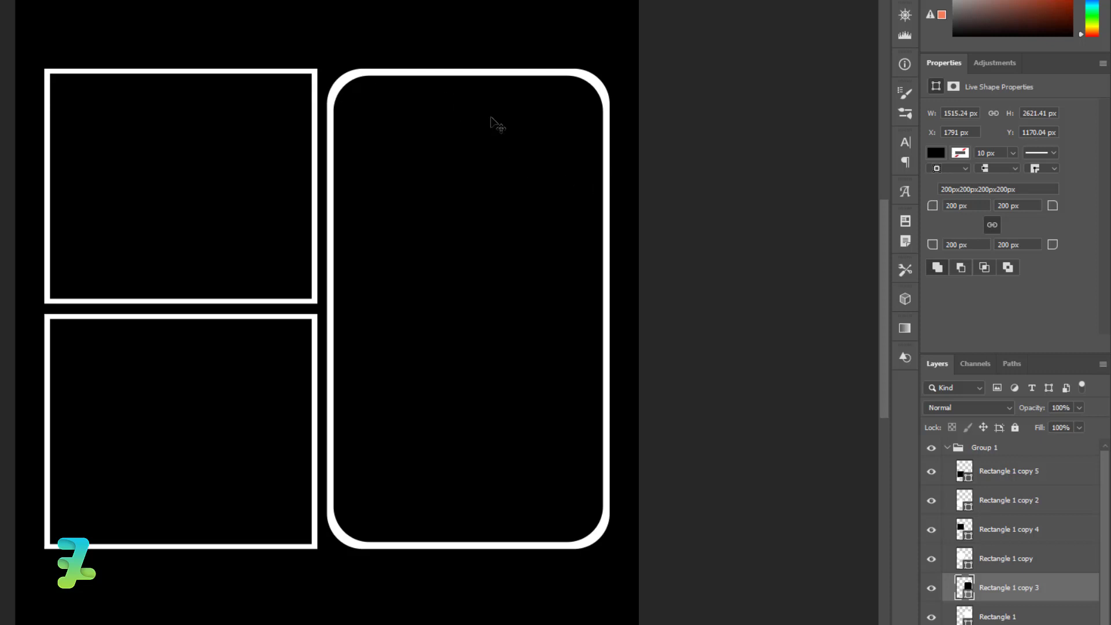
pyautogui.click(1017, 560)
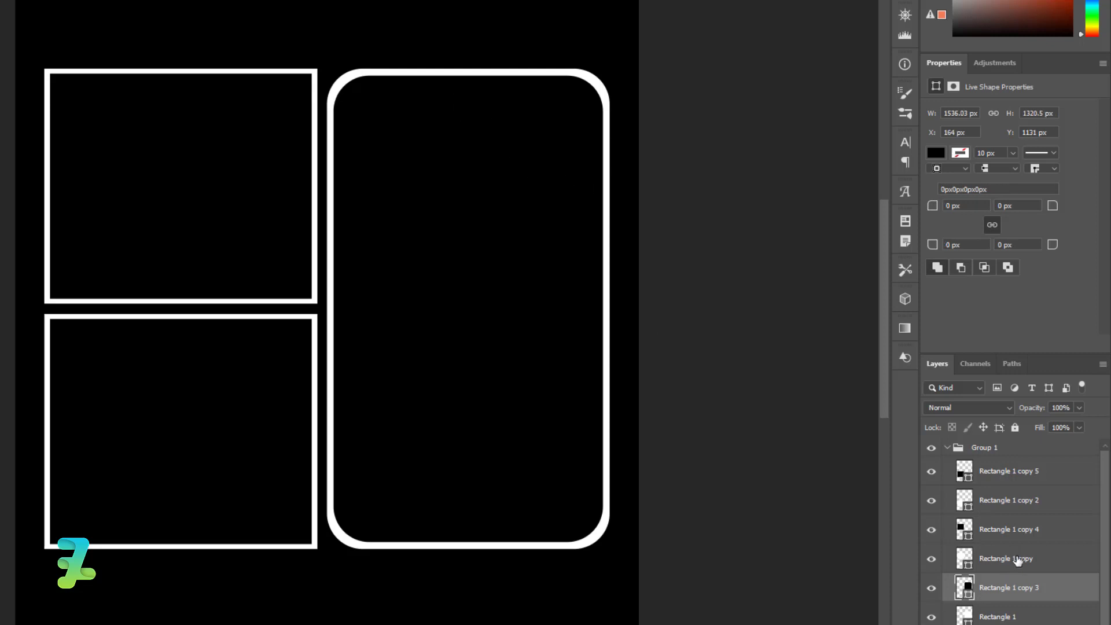
pyautogui.click(948, 203)
pyautogui.write('2')
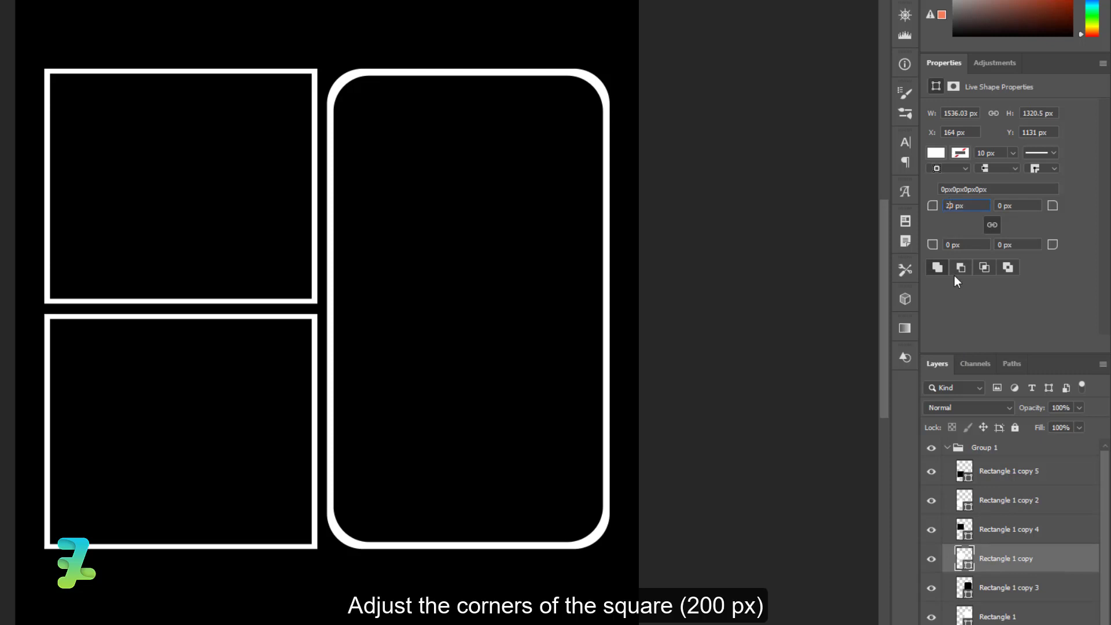
pyautogui.write('0')
pyautogui.press('Return')
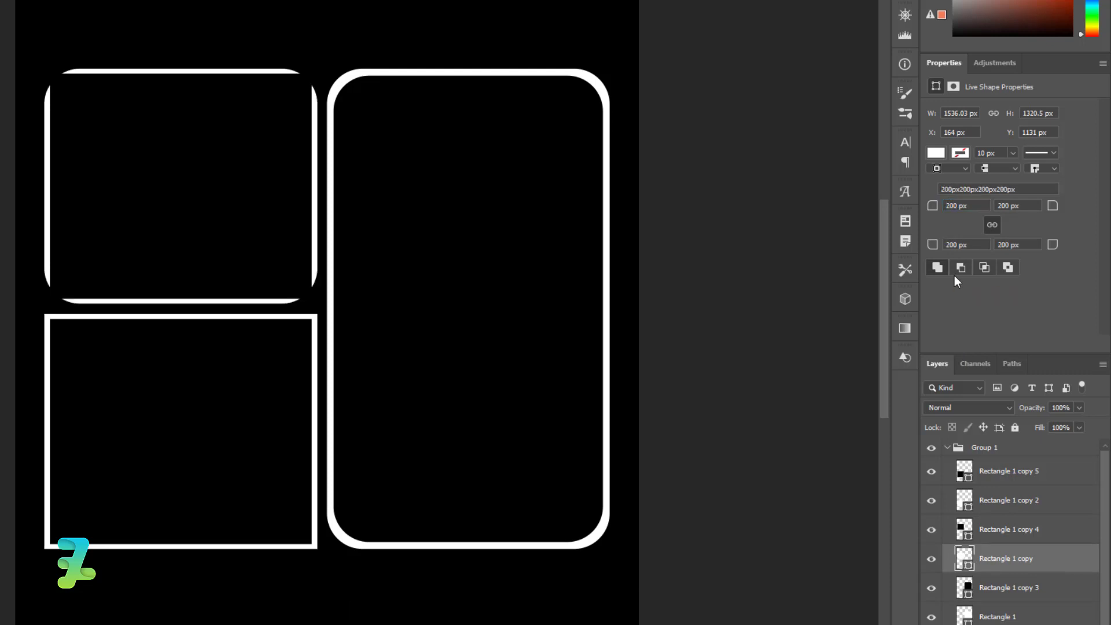
# Give Rectangle 1 copy 4, copy 2 and copy 5 200 px corner radii
pyautogui.click(982, 530)
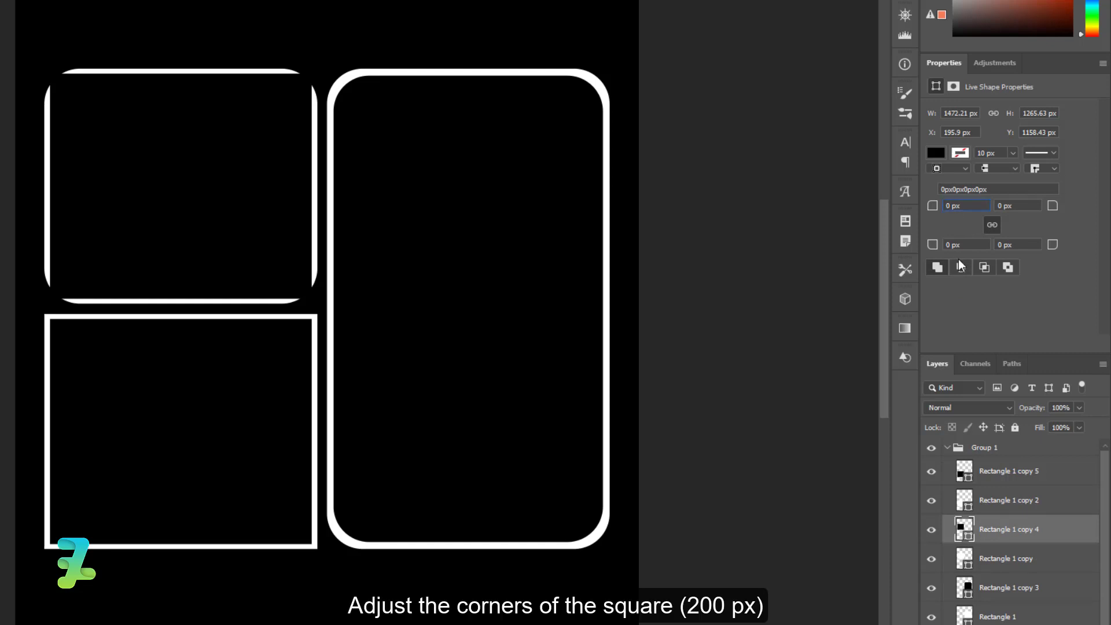
pyautogui.write('20')
pyautogui.press('Return')
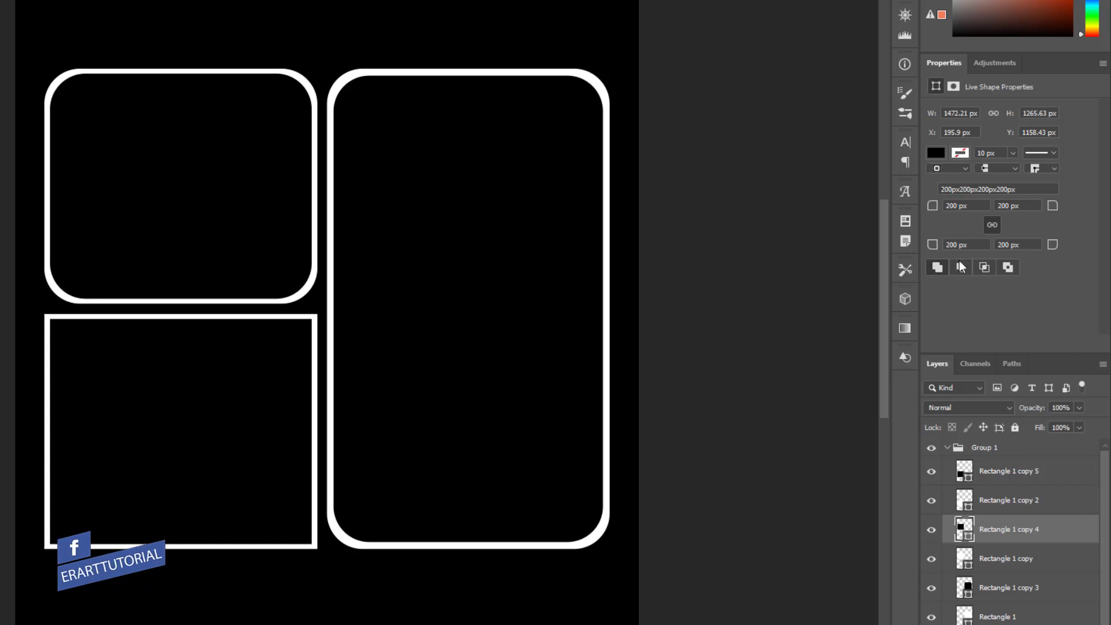
pyautogui.click(984, 509)
pyautogui.click(946, 206)
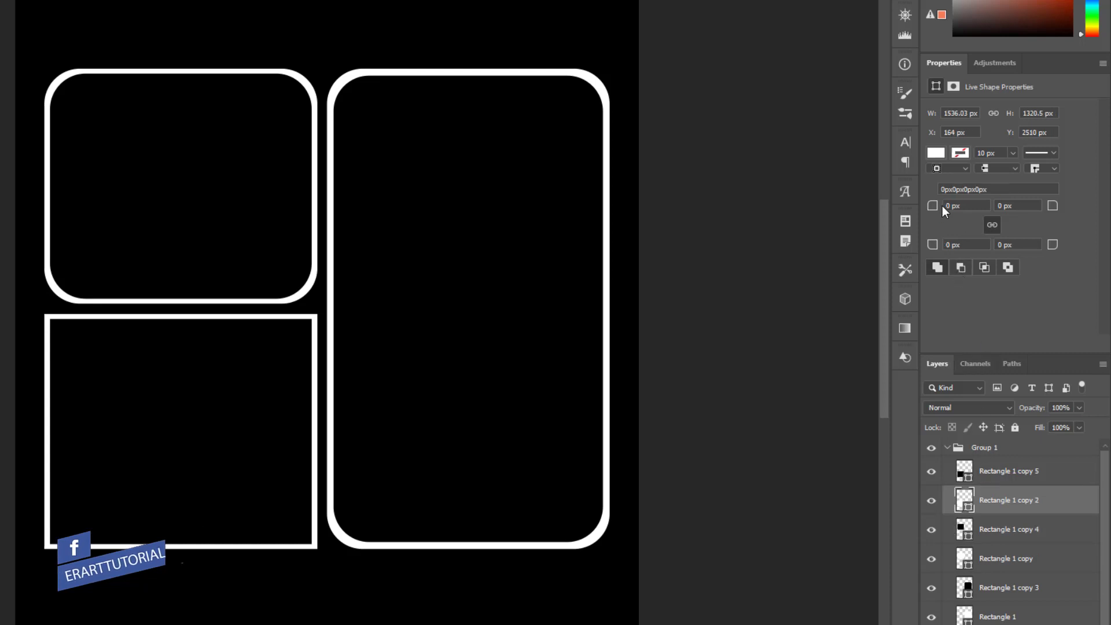
pyautogui.write('20')
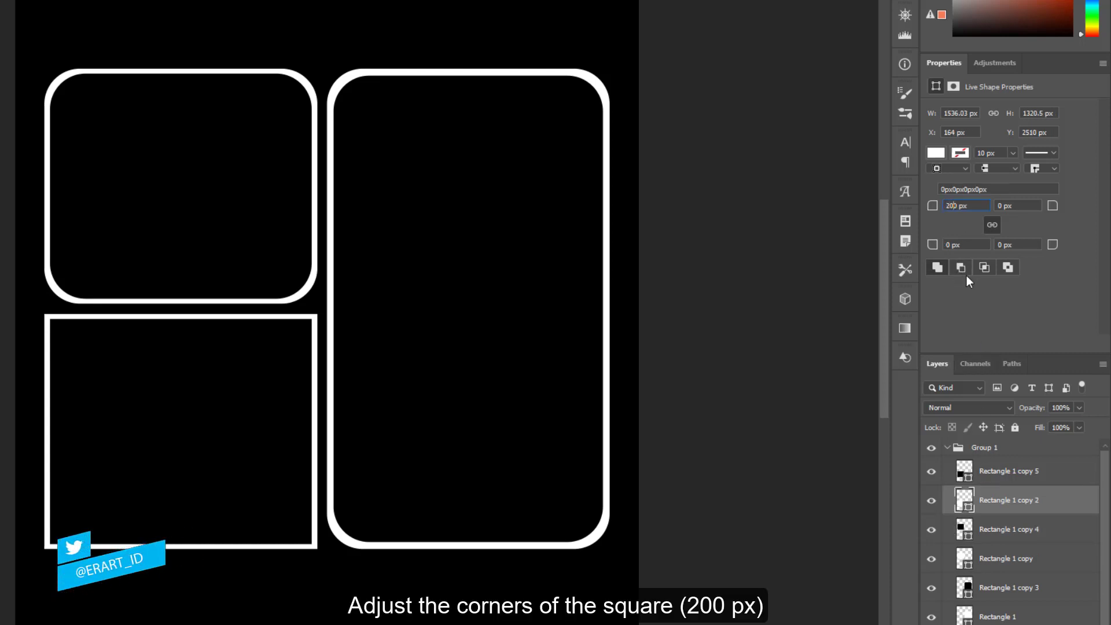
pyautogui.press('Return')
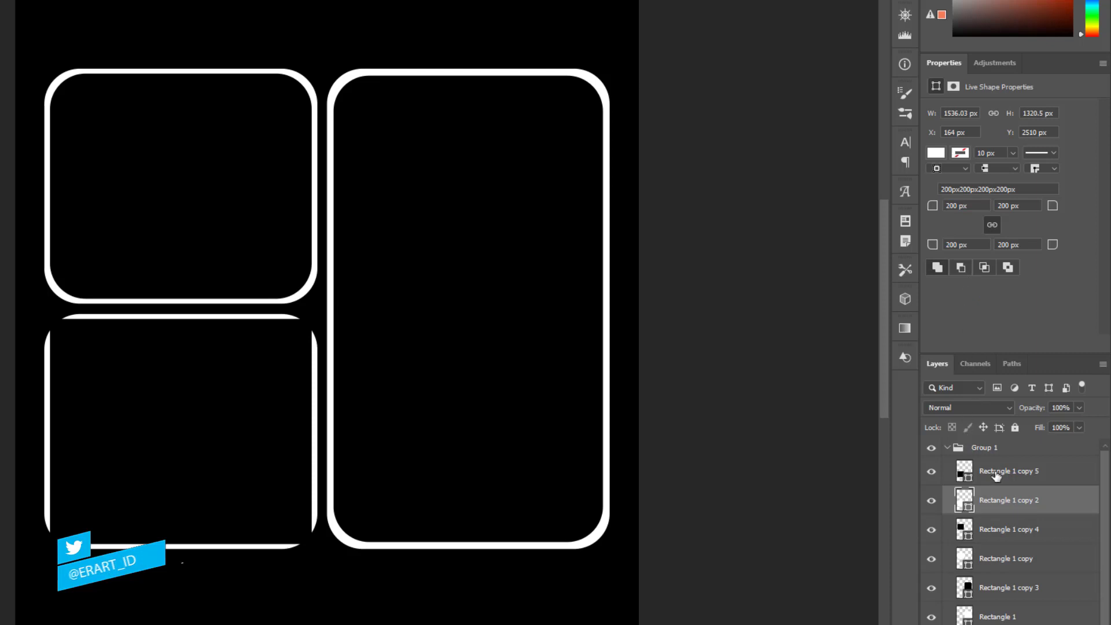
pyautogui.click(1001, 471)
pyautogui.click(950, 205)
pyautogui.write('2')
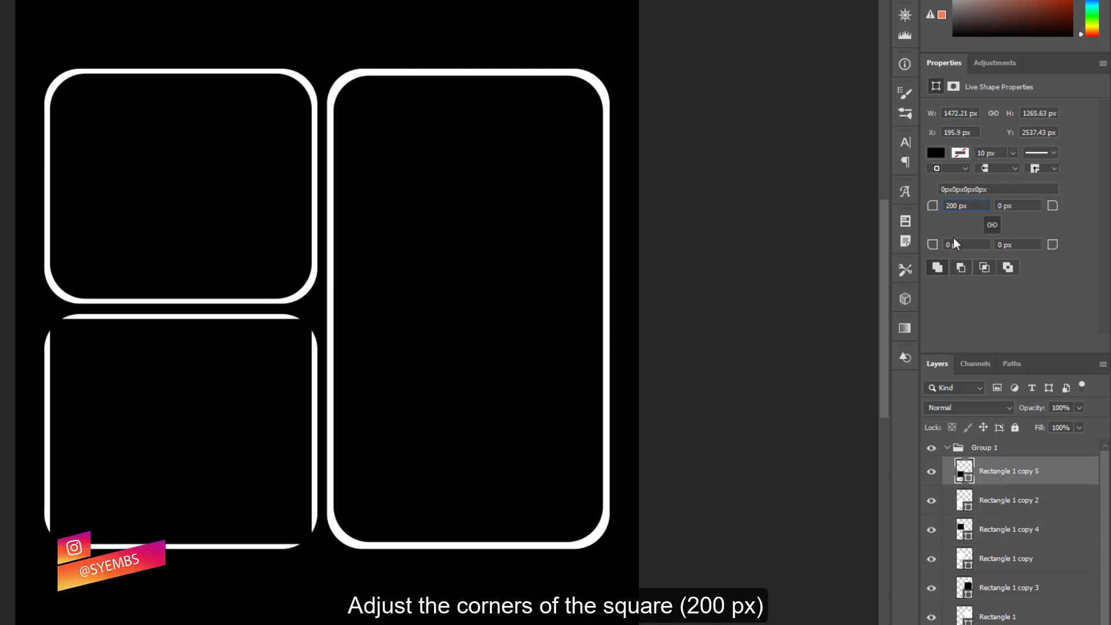
pyautogui.write('0')
pyautogui.press('Return')
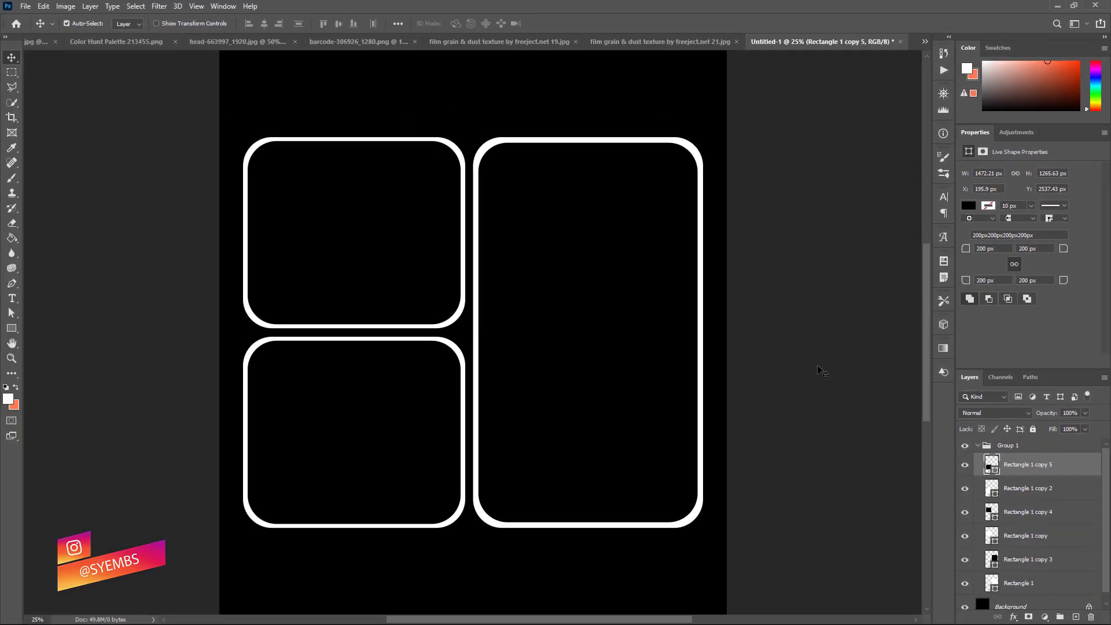
# Type 'Anxiety' above the frames in Blackletter ExtraBold at 60 pt
pyautogui.scroll(1, 742, 351)
pyautogui.scroll(2, 744, 354)
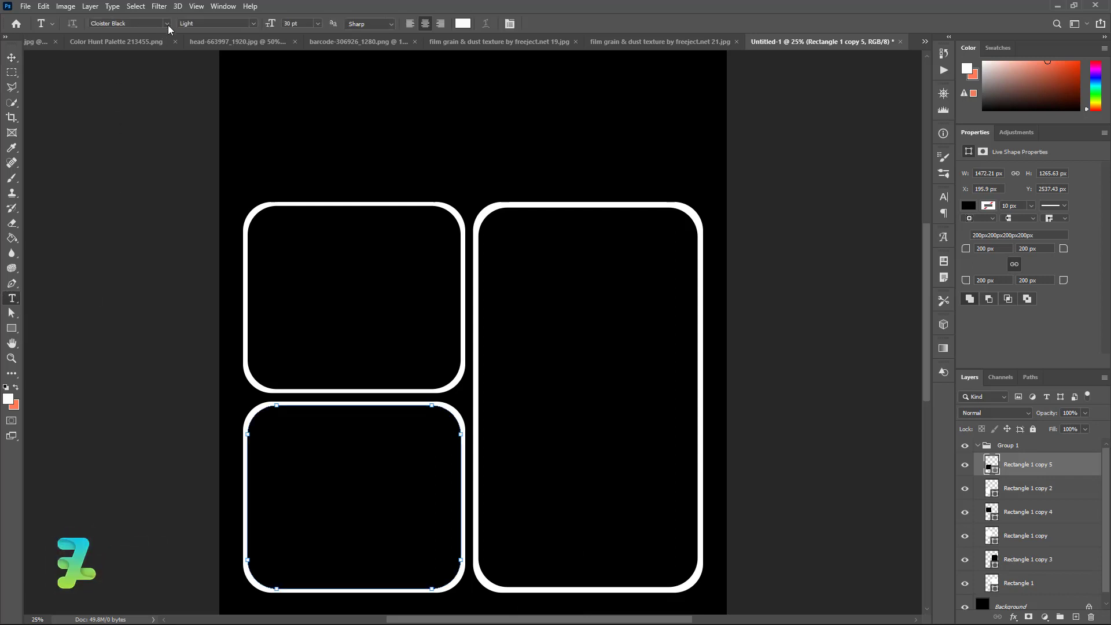
pyautogui.click(168, 25)
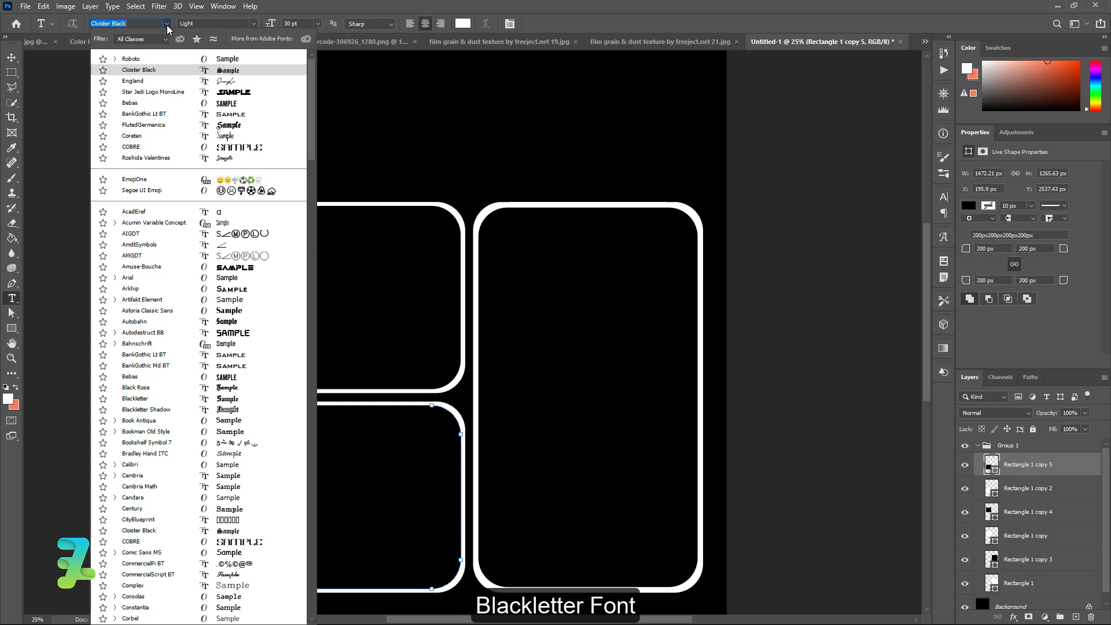
pyautogui.click(173, 399)
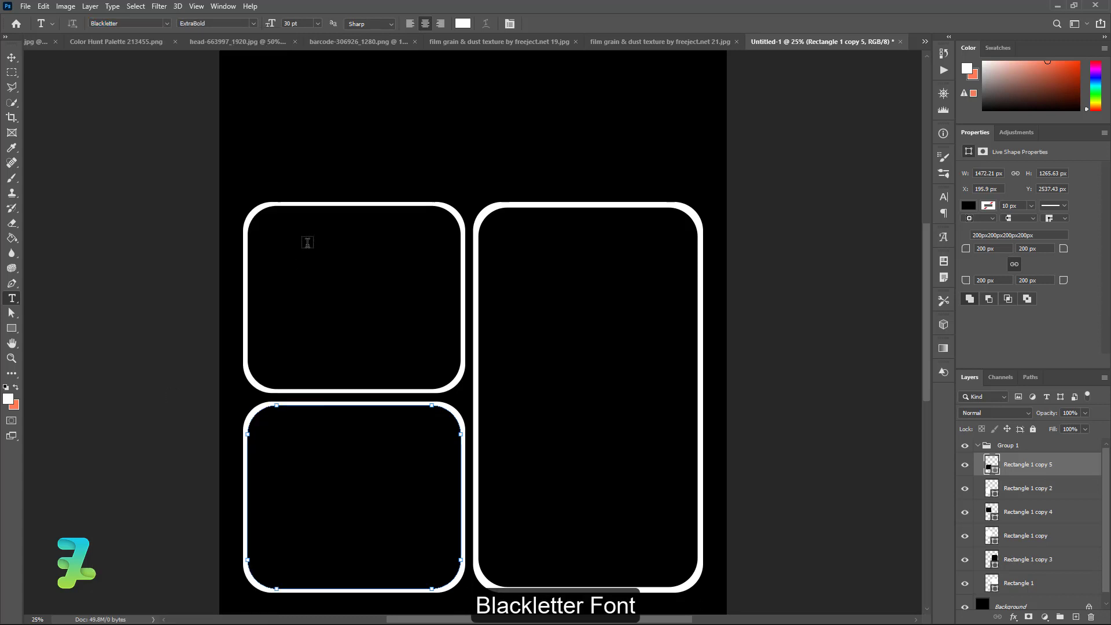
pyautogui.click(339, 156)
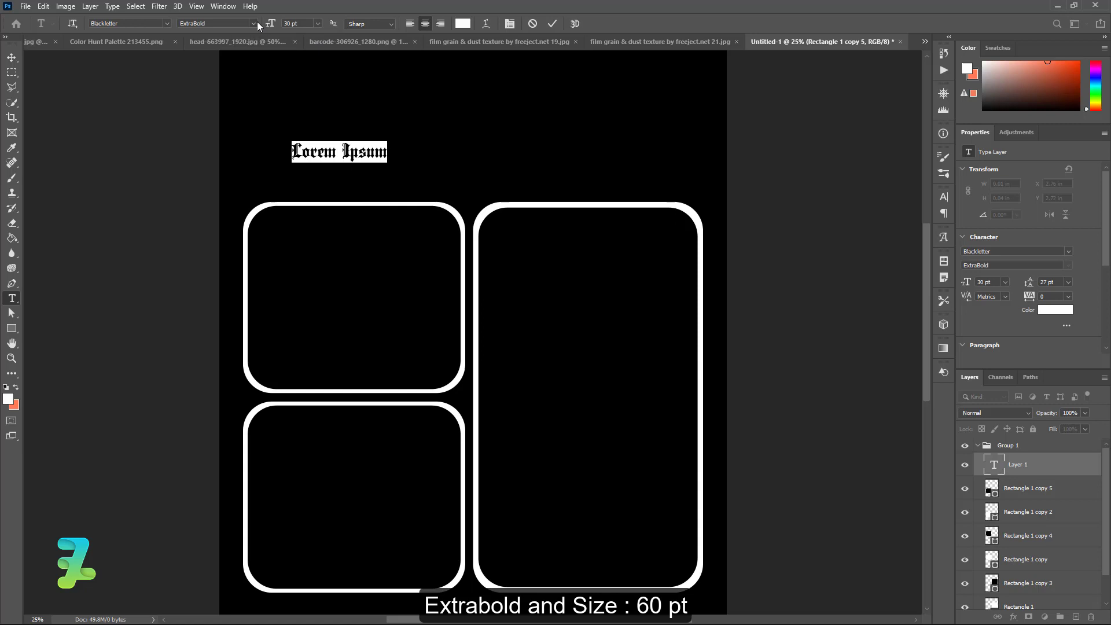
pyautogui.click(317, 23)
pyautogui.click(310, 162)
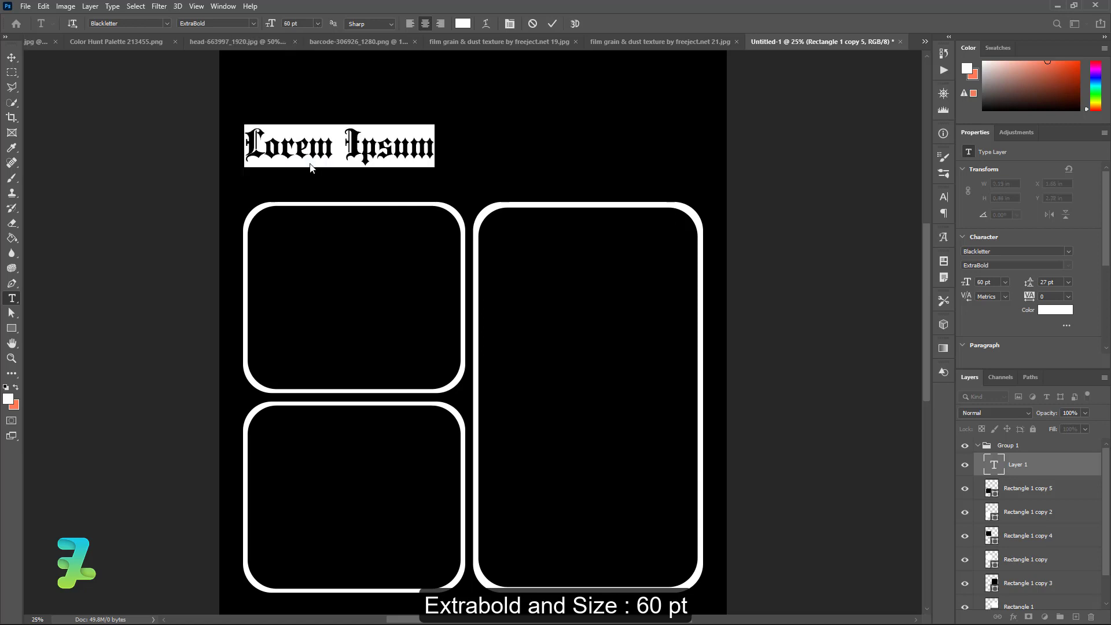
pyautogui.write('a')
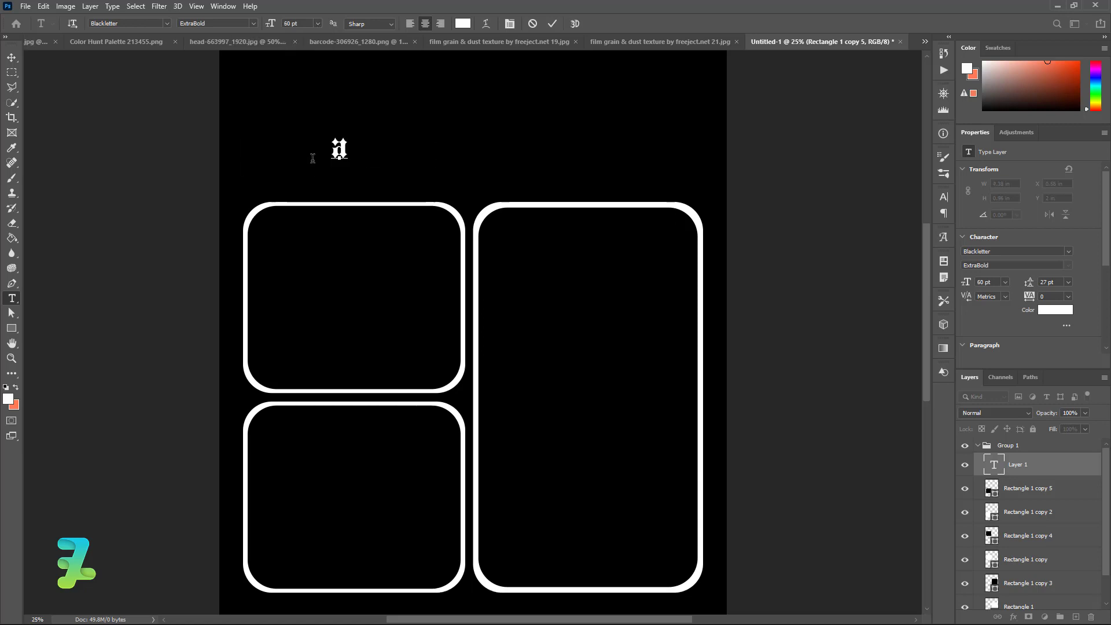
pyautogui.write('An')
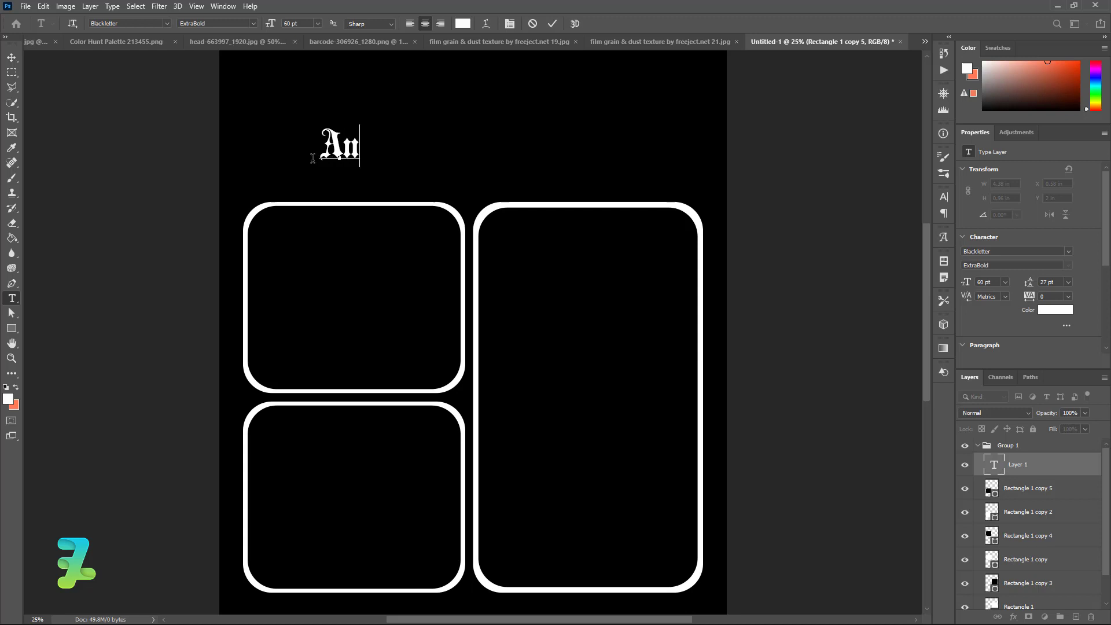
pyautogui.write('xiet')
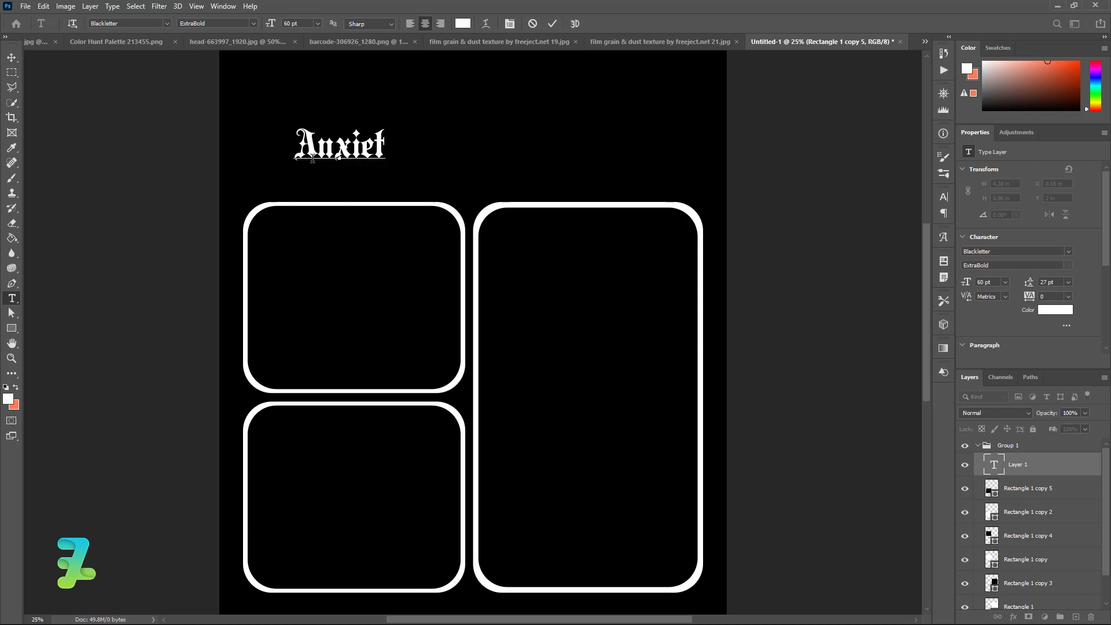
pyautogui.write('y')
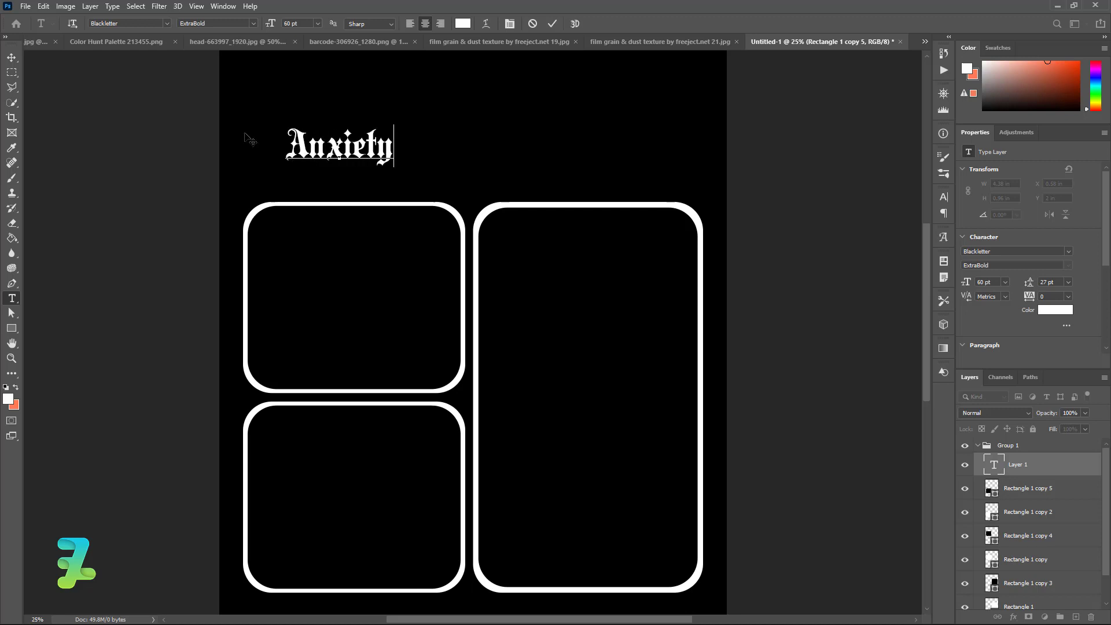
pyautogui.hotkey('ctrl', 'a')
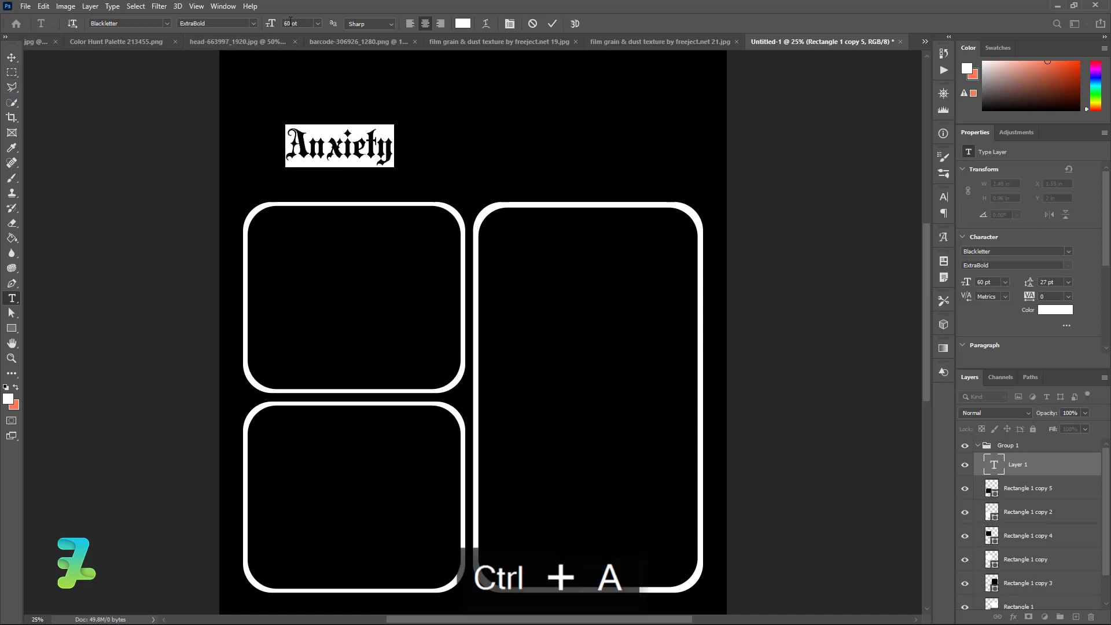
# Set the Anxiety title to 200 pt, move it above the frames and centre it horizontally
pyautogui.write('0')
pyautogui.press('Return')
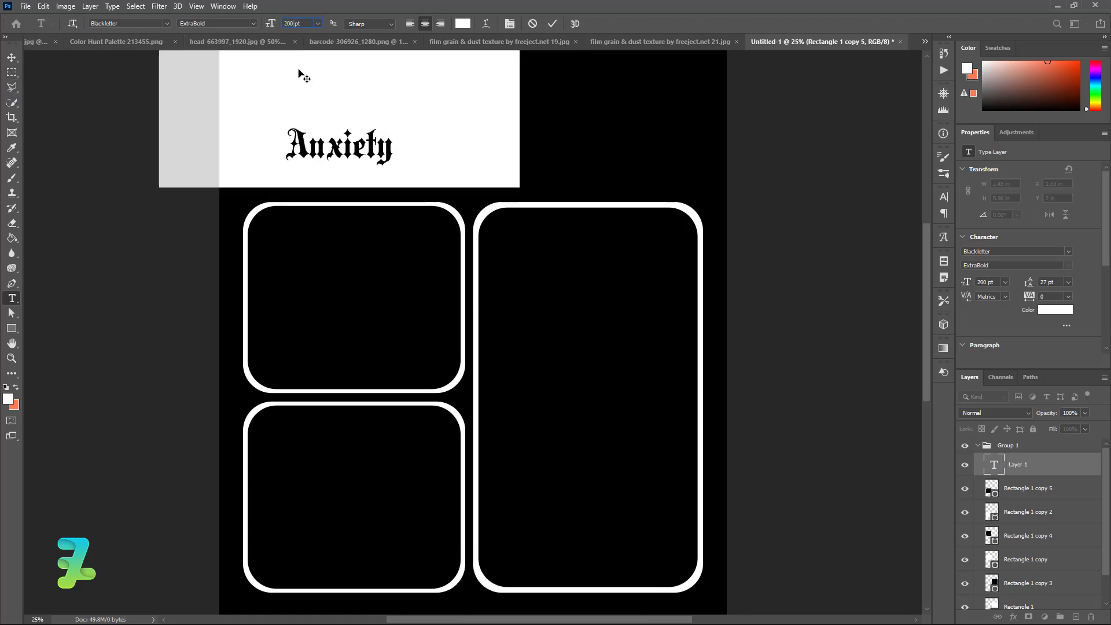
pyautogui.click(11, 57)
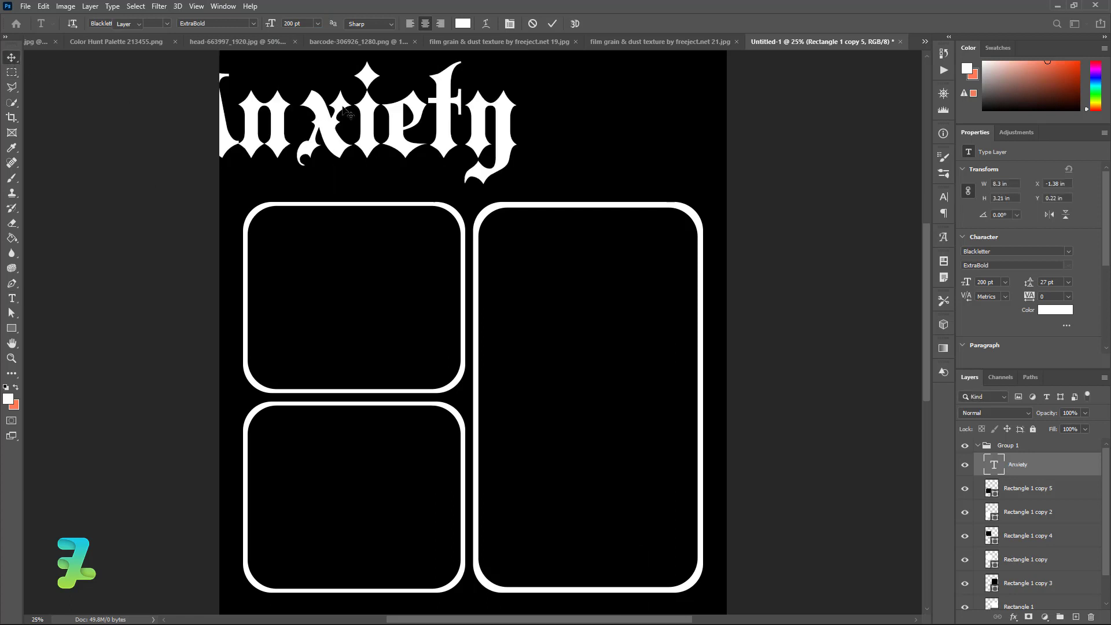
pyautogui.moveTo(341, 113); pyautogui.dragTo(475, 149)
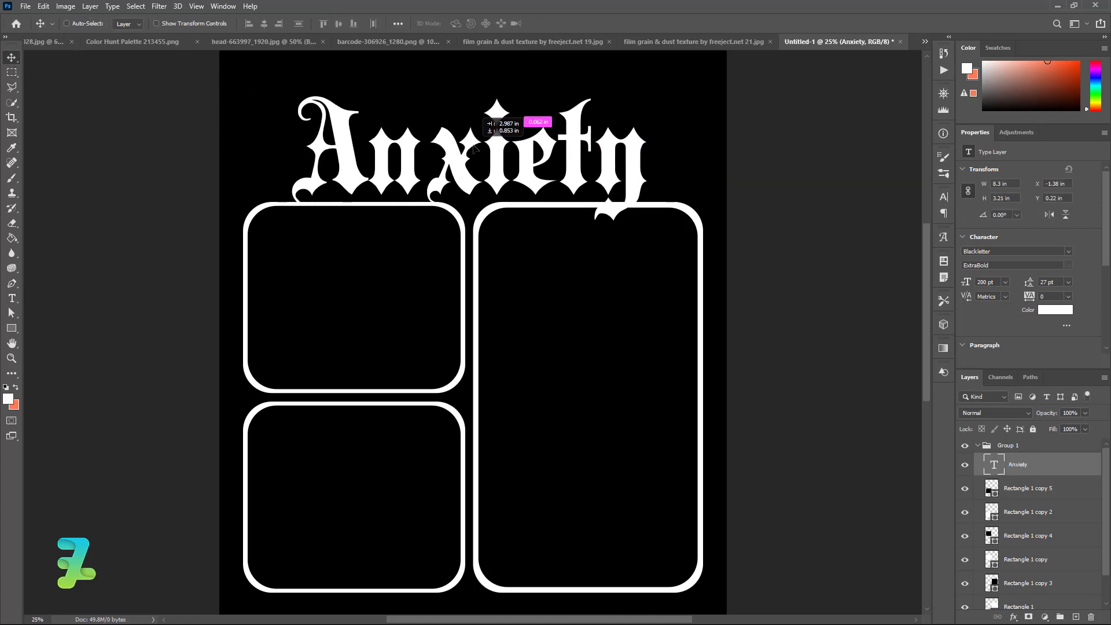
pyautogui.moveTo(474, 148); pyautogui.dragTo(475, 149)
pyautogui.hotkey('ctrl', 'a')
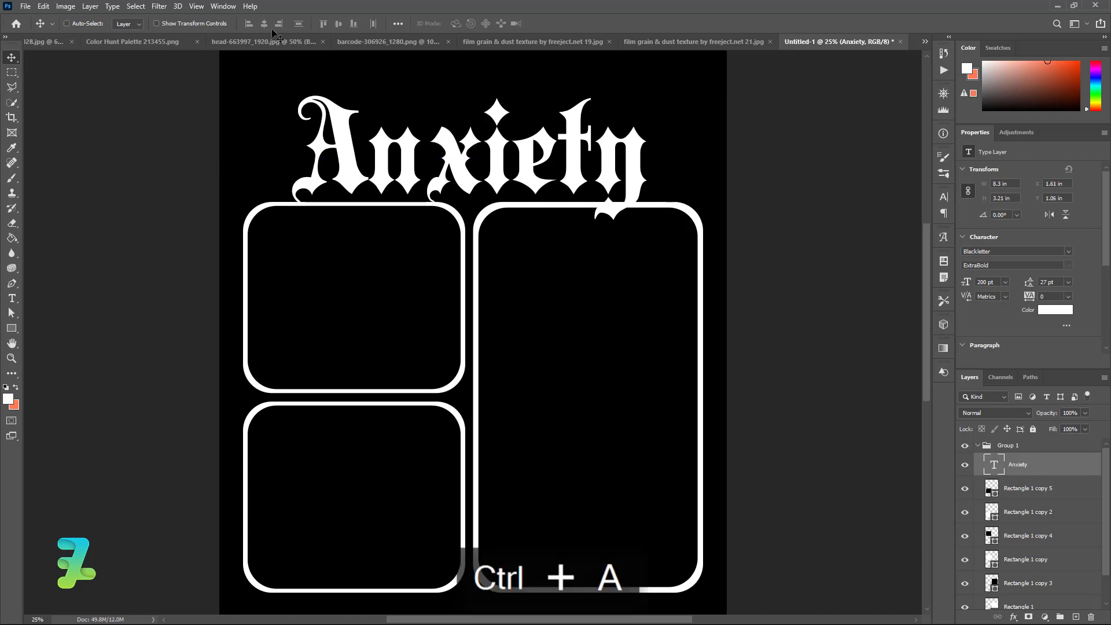
pyautogui.click(264, 24)
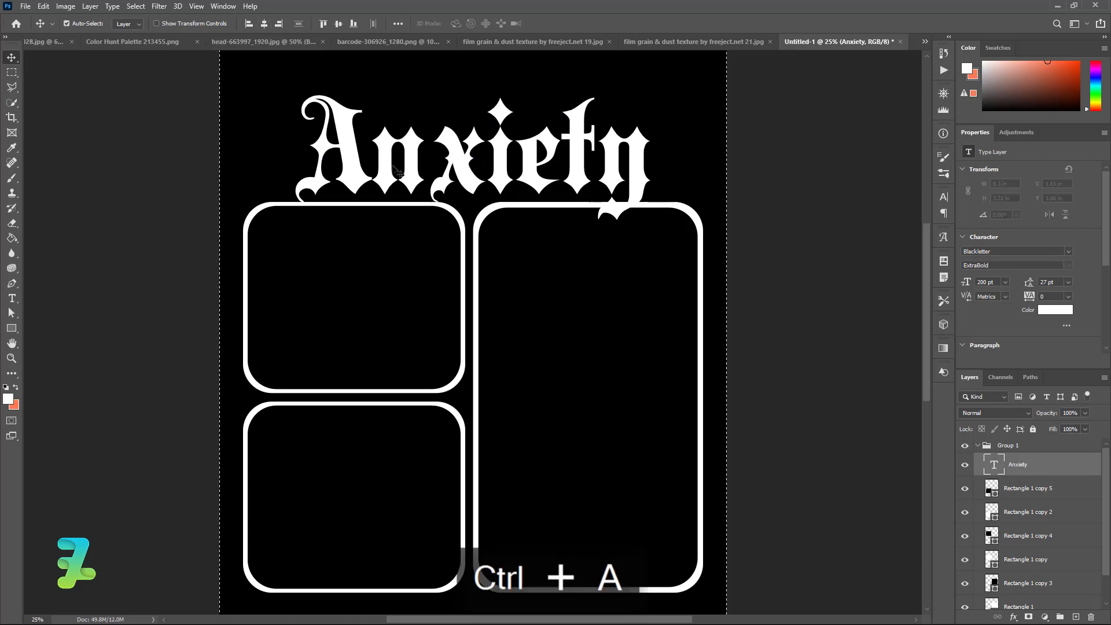
pyautogui.hotkey('ctrl', 'd')
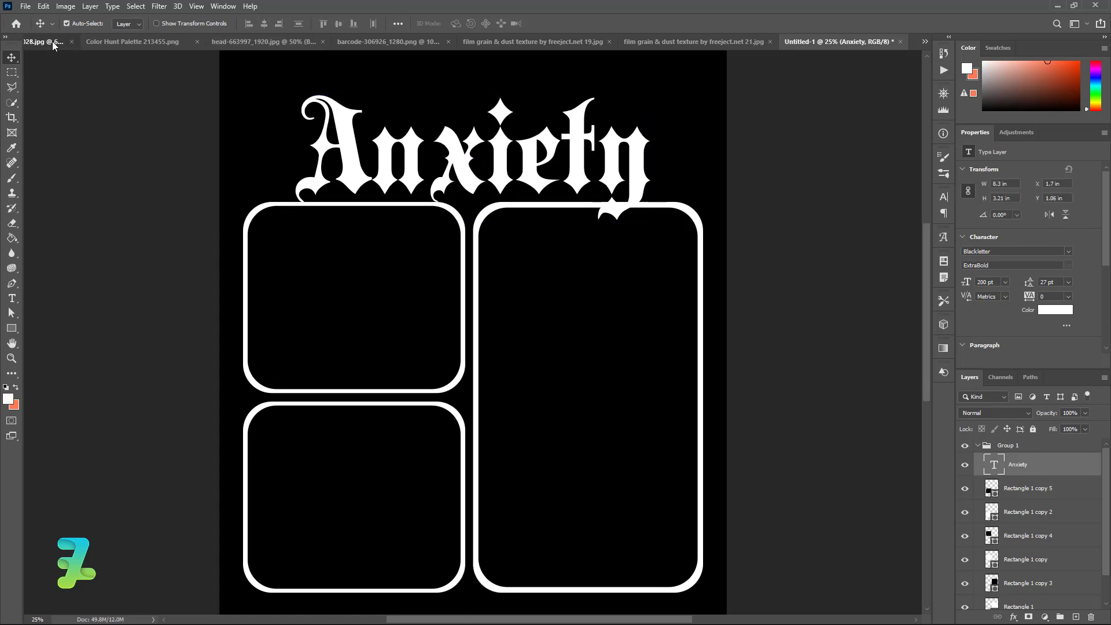
# Copy the IMG-20210207 photo into the poster as Layer 1 and move it among the frame layers
pyautogui.click(55, 40)
pyautogui.rightClick(57, 42)
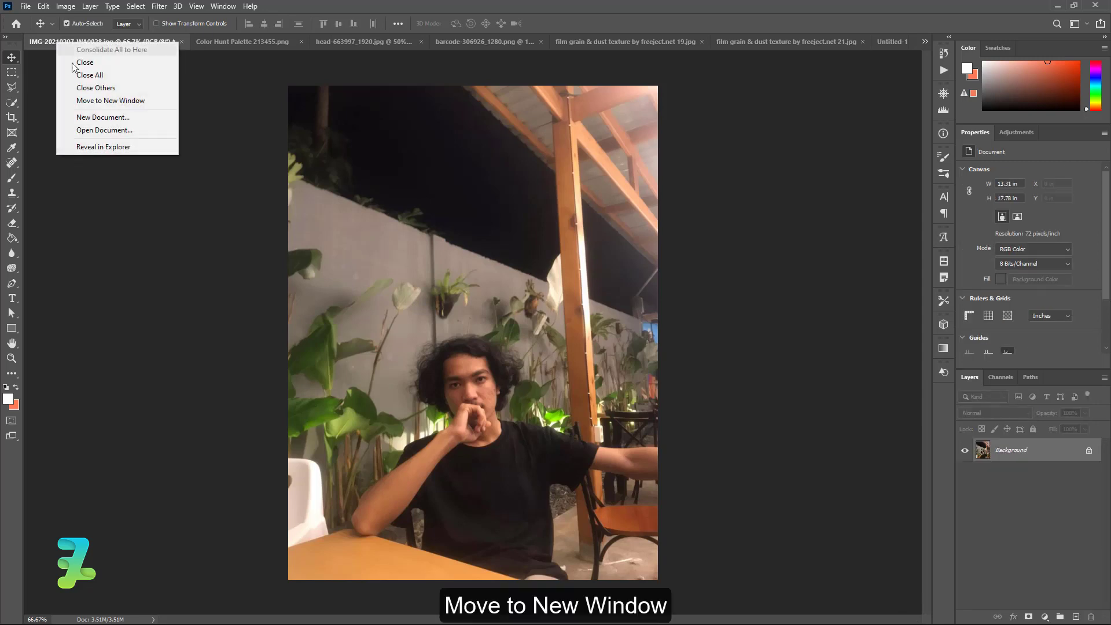
pyautogui.click(104, 99)
pyautogui.moveTo(983, 450)
pyautogui.mouseDown()
pyautogui.moveTo(576, 306)
pyautogui.moveTo(562, 291)
pyautogui.mouseUp()
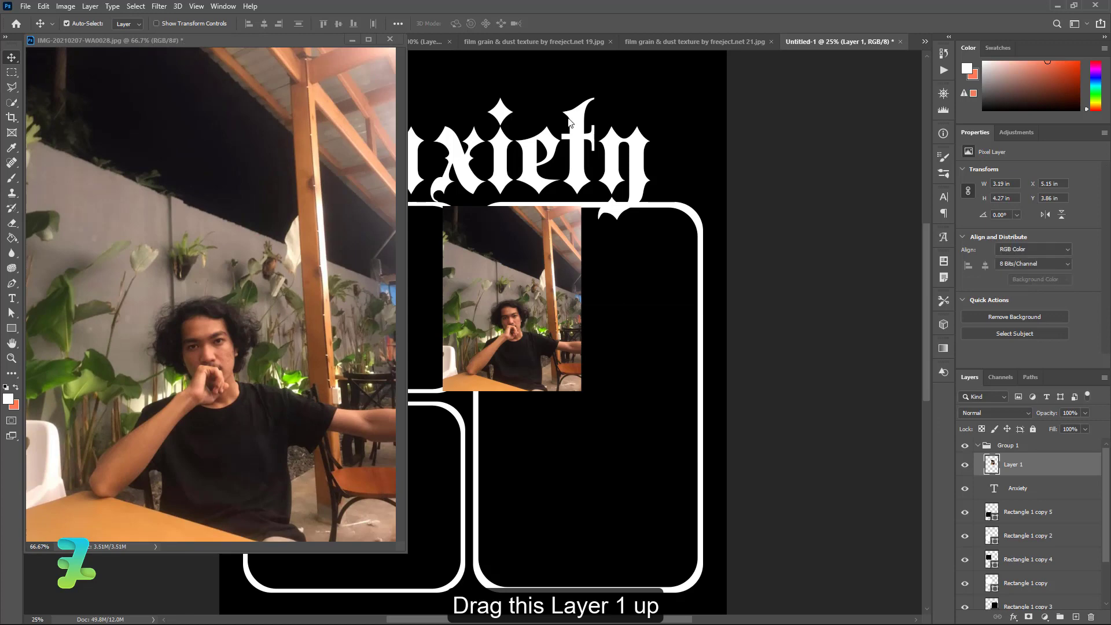
pyautogui.moveTo(186, 49); pyautogui.dragTo(863, 43)
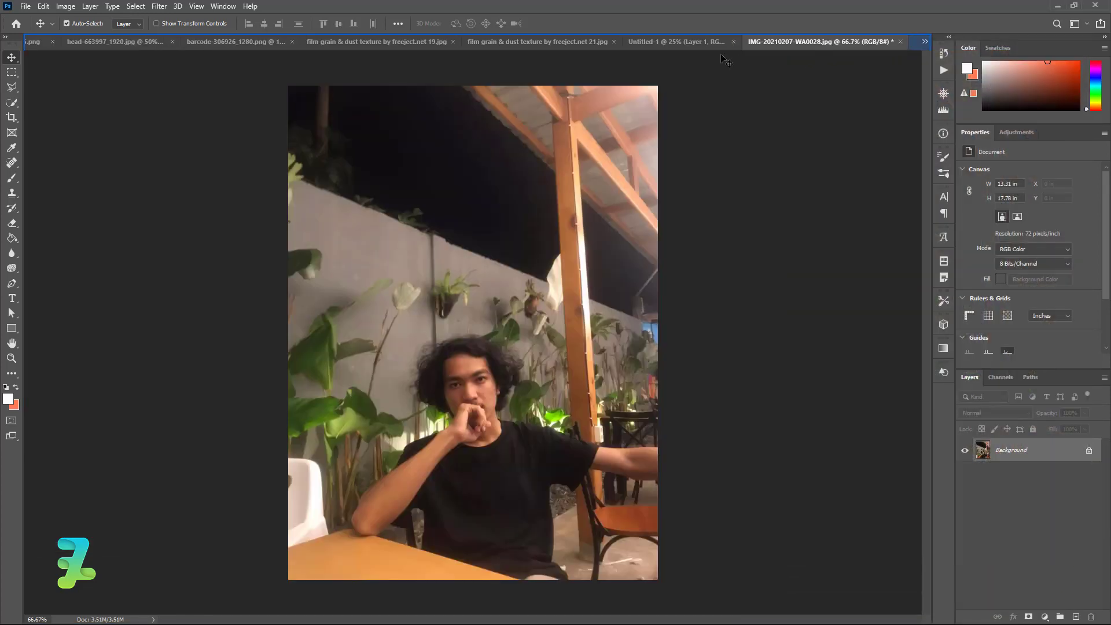
pyautogui.click(685, 39)
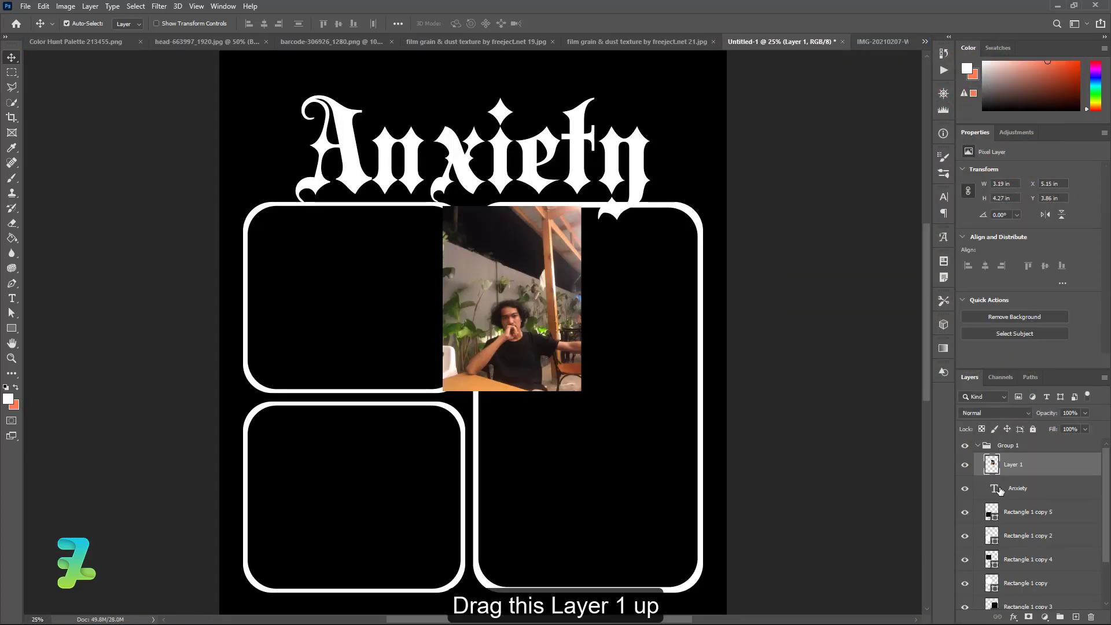
pyautogui.moveTo(1000, 491); pyautogui.dragTo(1016, 439)
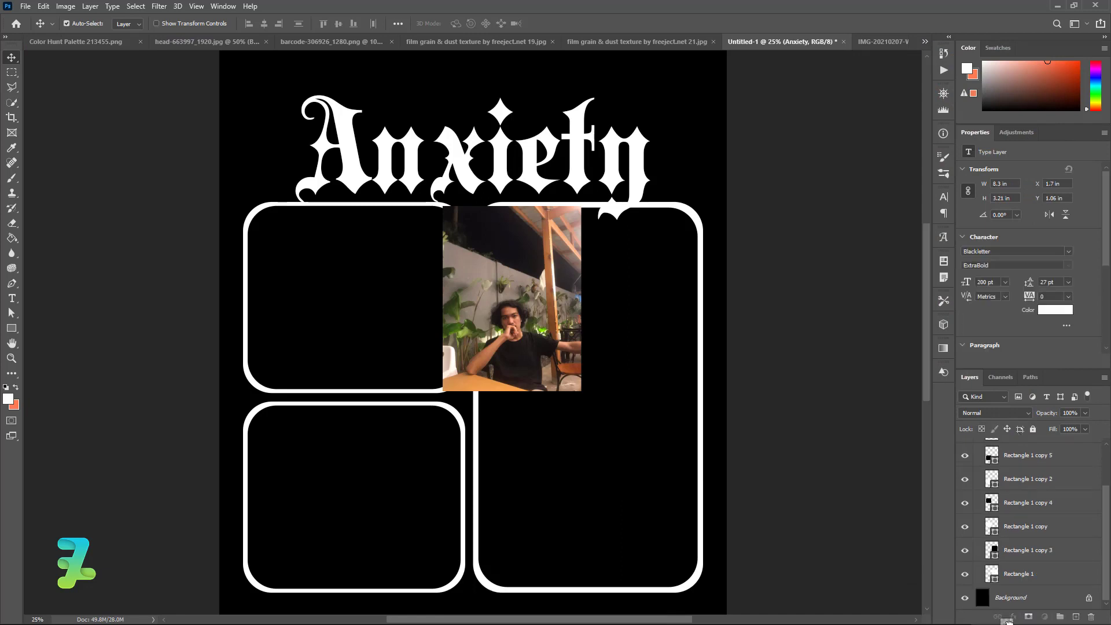
pyautogui.moveTo(1012, 478); pyautogui.dragTo(1071, 537)
# Clip the photo into the tall right-hand rounded frame and slide it right
pyautogui.rightClick(1071, 537)
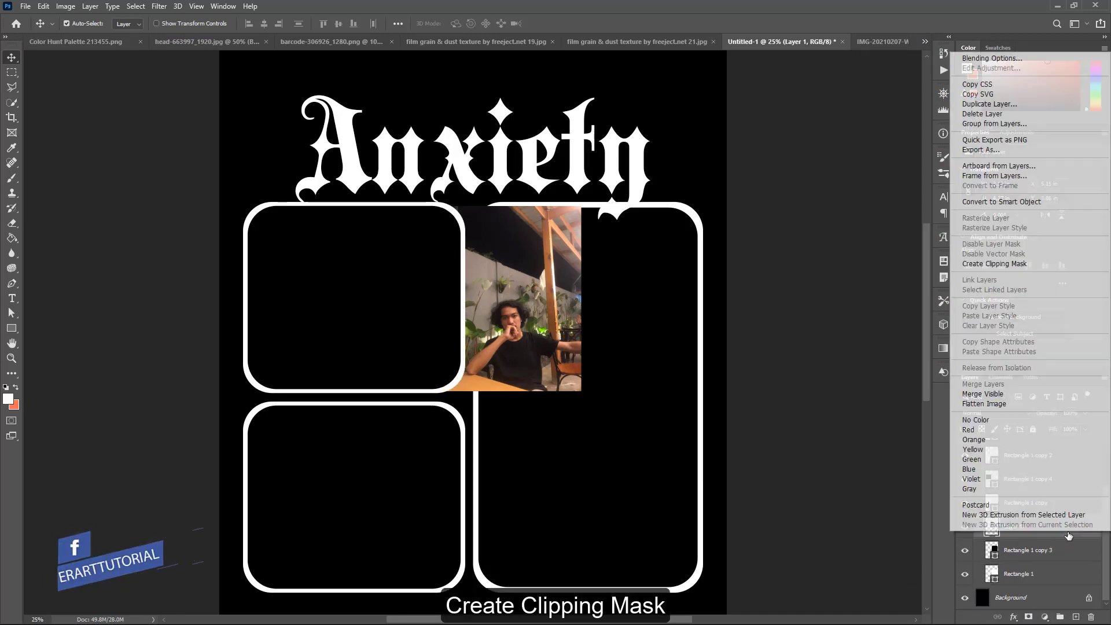
pyautogui.click(1018, 272)
pyautogui.moveTo(541, 281); pyautogui.dragTo(660, 277)
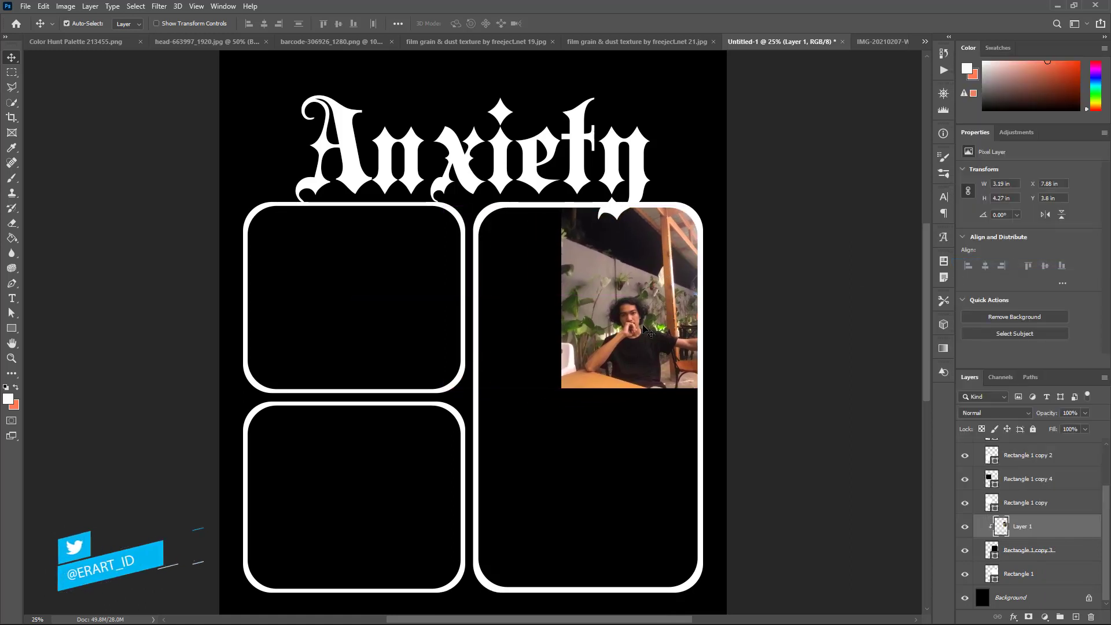
# Scale the photo to about 299% and reposition it so the person fills the frame
pyautogui.hotkey('ctrl', 't')
pyautogui.moveTo(562, 388); pyautogui.dragTo(373, 614)
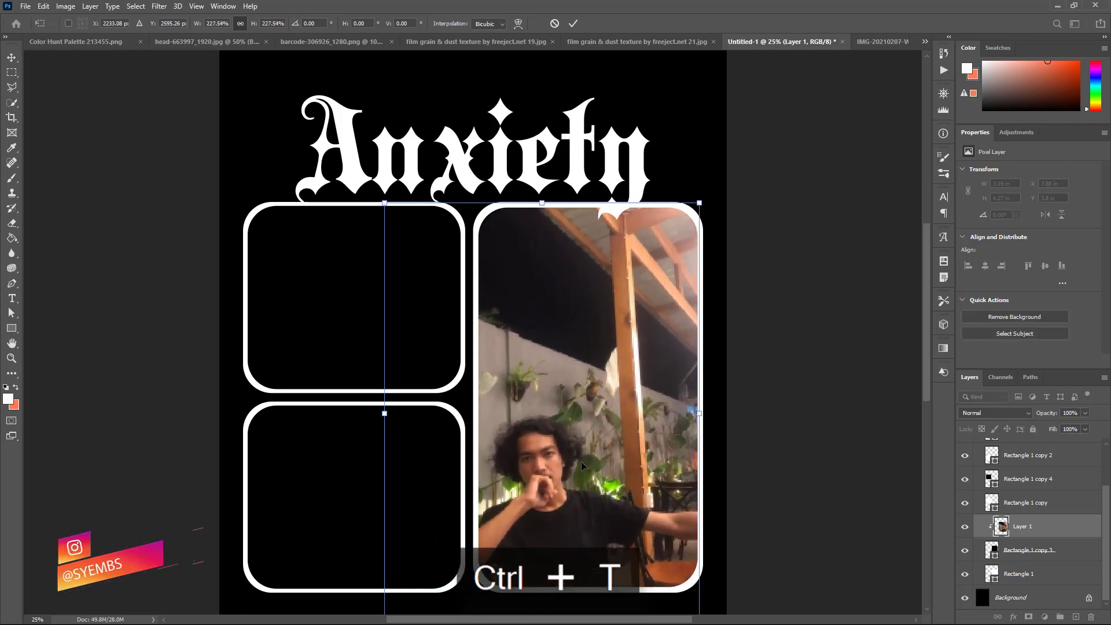
pyautogui.moveTo(399, 208)
pyautogui.mouseDown()
pyautogui.moveTo(431, 177)
pyautogui.moveTo(318, 53)
pyautogui.mouseUp()
pyautogui.moveTo(524, 346); pyautogui.dragTo(571, 341)
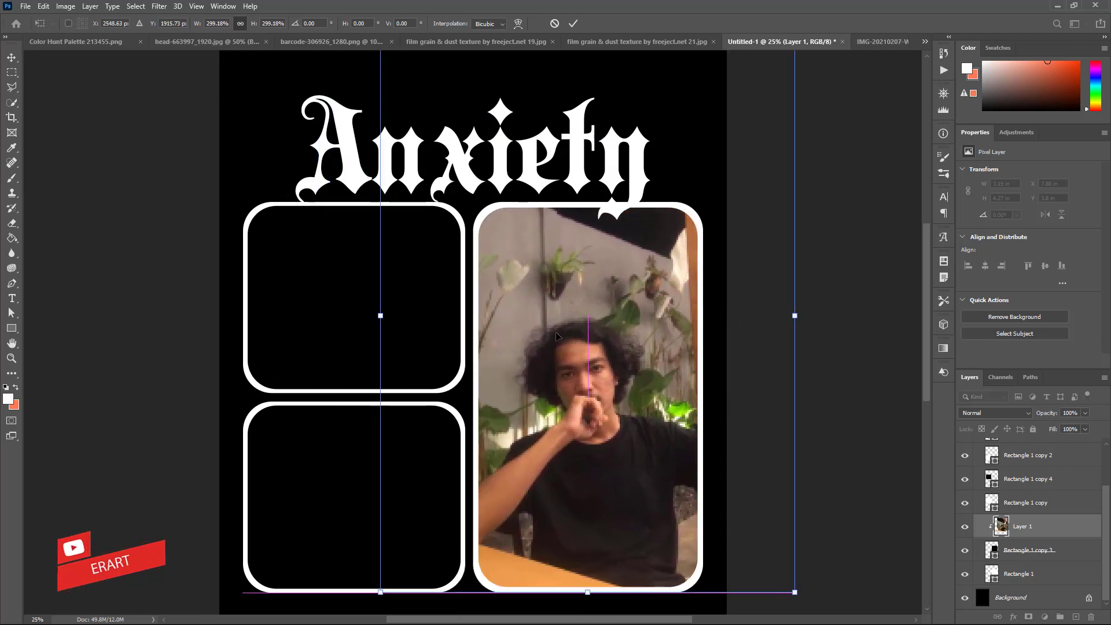
pyautogui.press('Return')
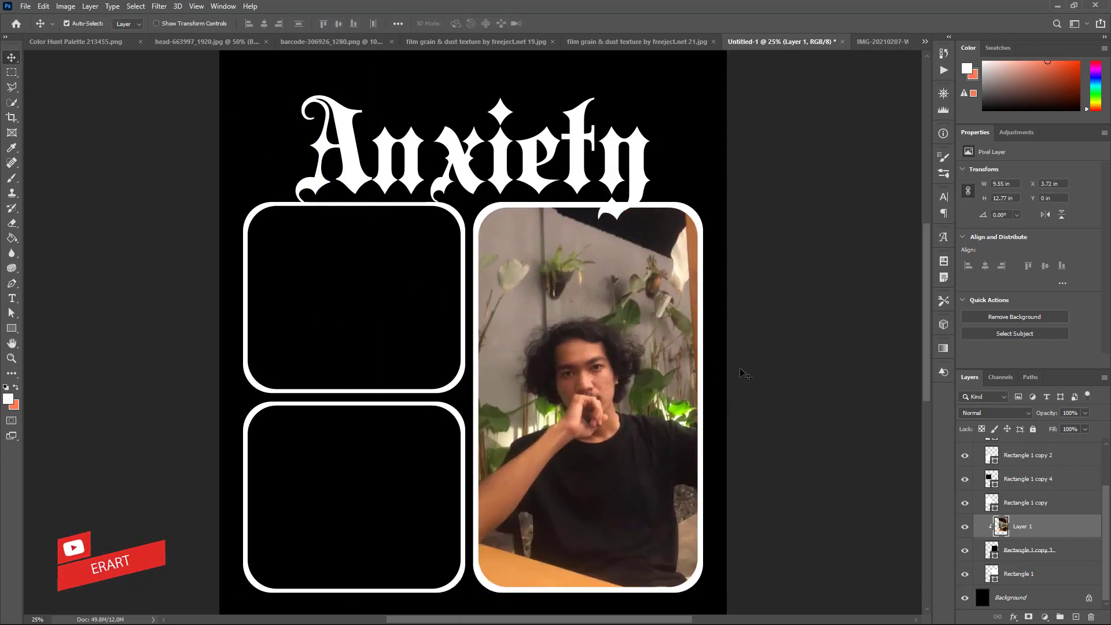
# Float the Color Hunt Palette document and copy its image into the Untitled-1 poster
pyautogui.click(97, 42)
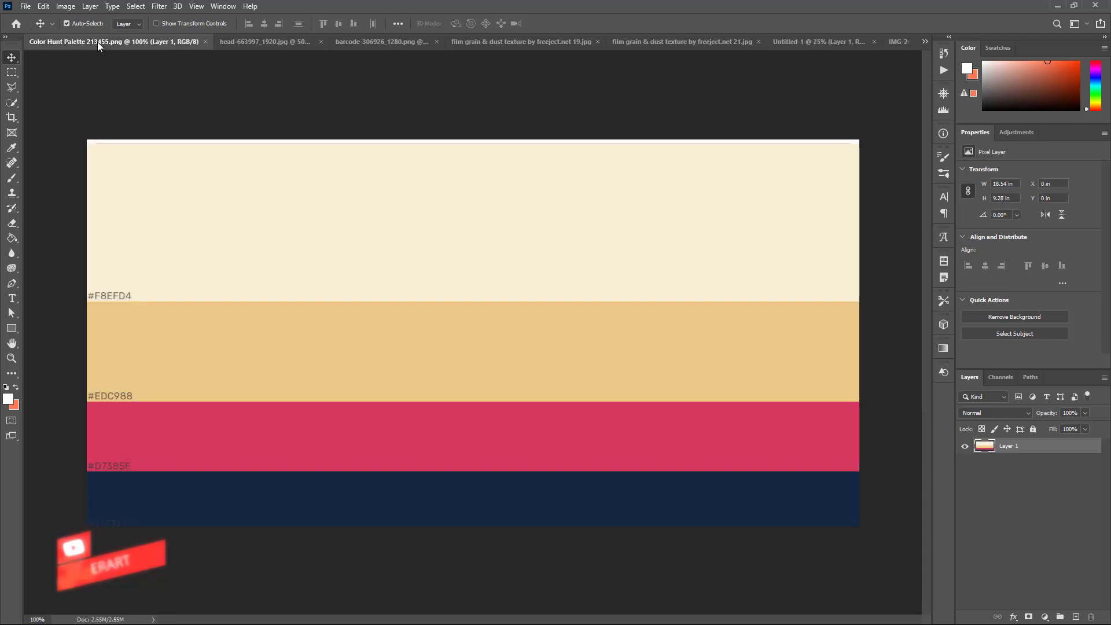
pyautogui.rightClick(99, 41)
pyautogui.click(141, 101)
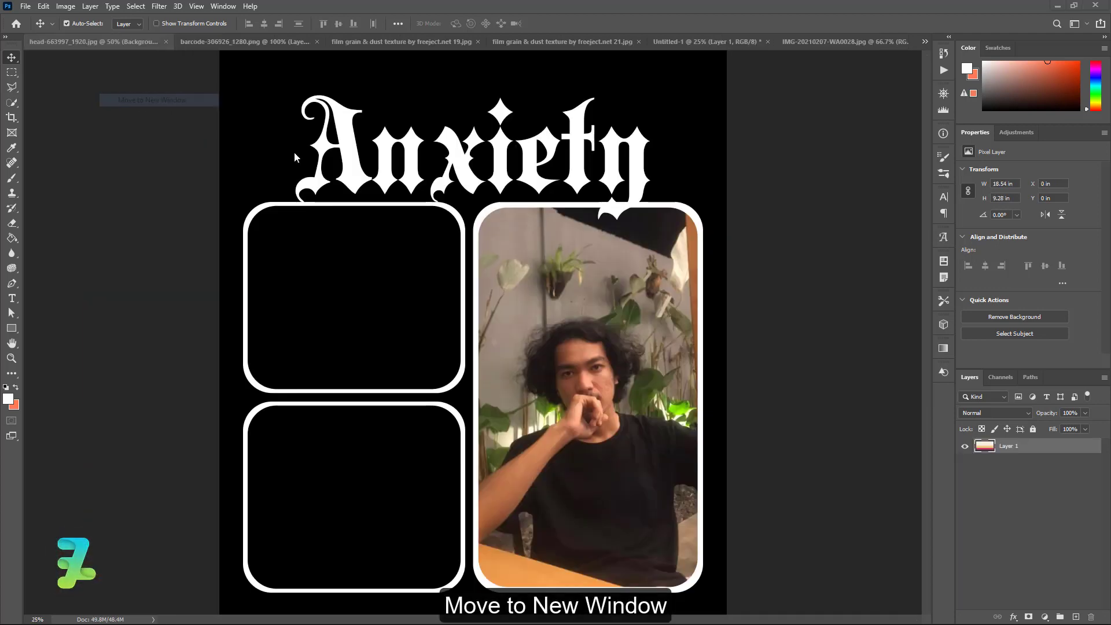
pyautogui.moveTo(992, 450); pyautogui.dragTo(423, 492)
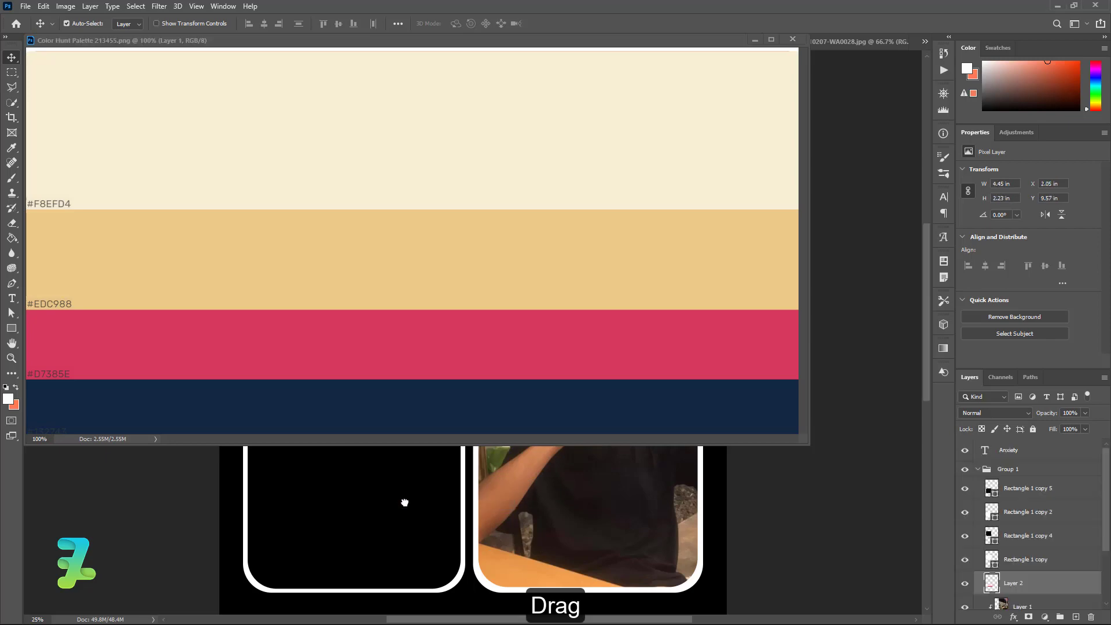
pyautogui.moveTo(508, 47); pyautogui.dragTo(732, 48)
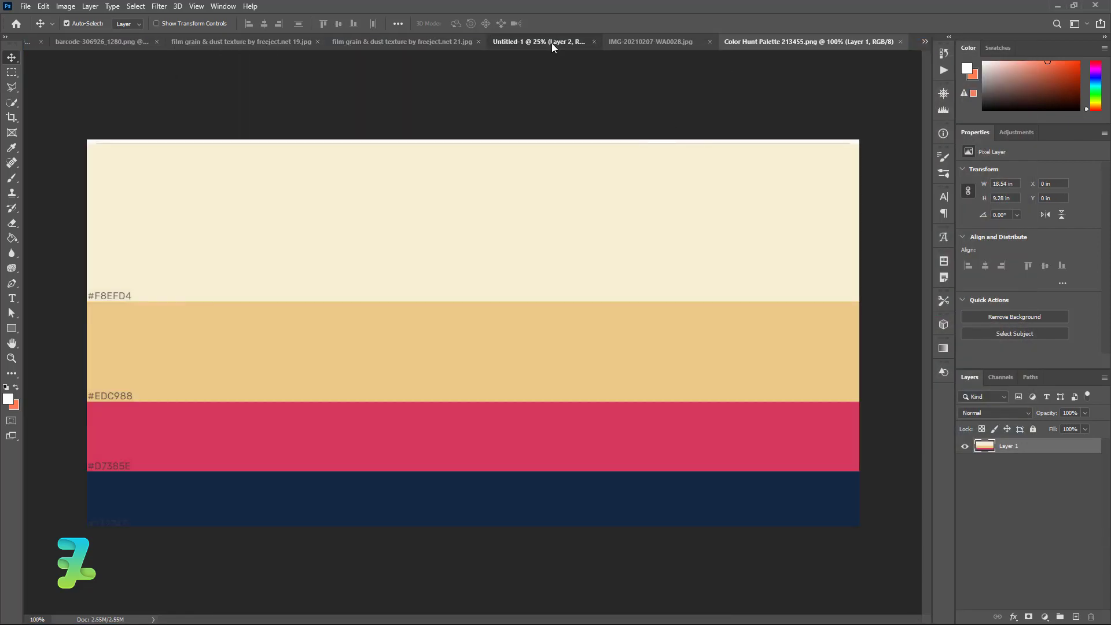
pyautogui.click(550, 42)
# Move Layer 2 above Group 1 and place the palette strip at the top-left
pyautogui.moveTo(989, 582); pyautogui.dragTo(963, 457)
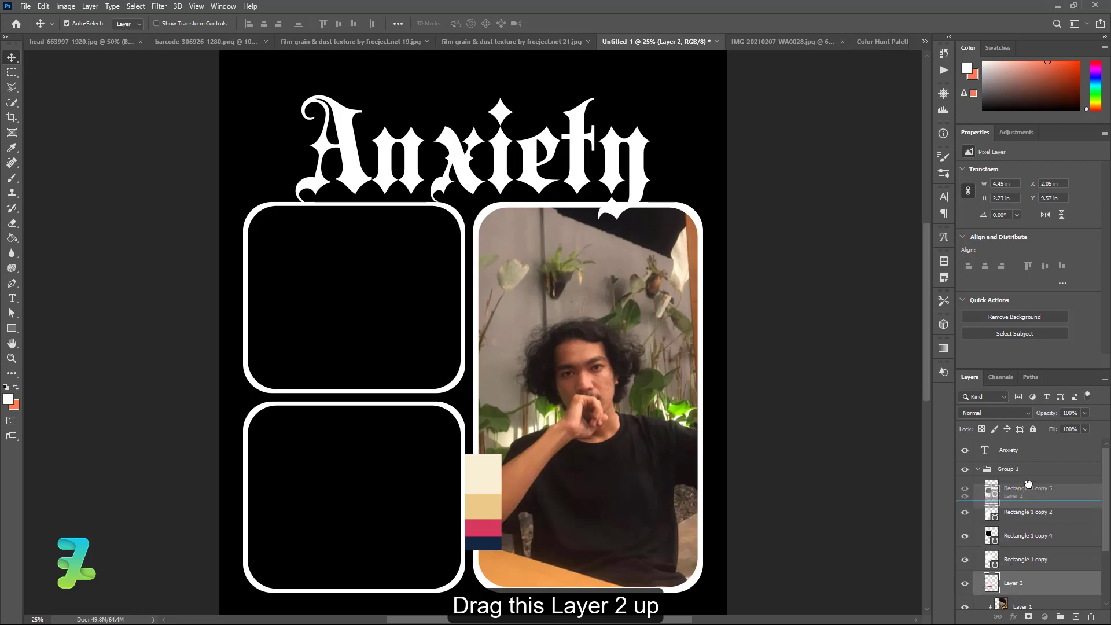
pyautogui.moveTo(403, 496); pyautogui.dragTo(339, 106)
pyautogui.scroll(-3, 1087, 520)
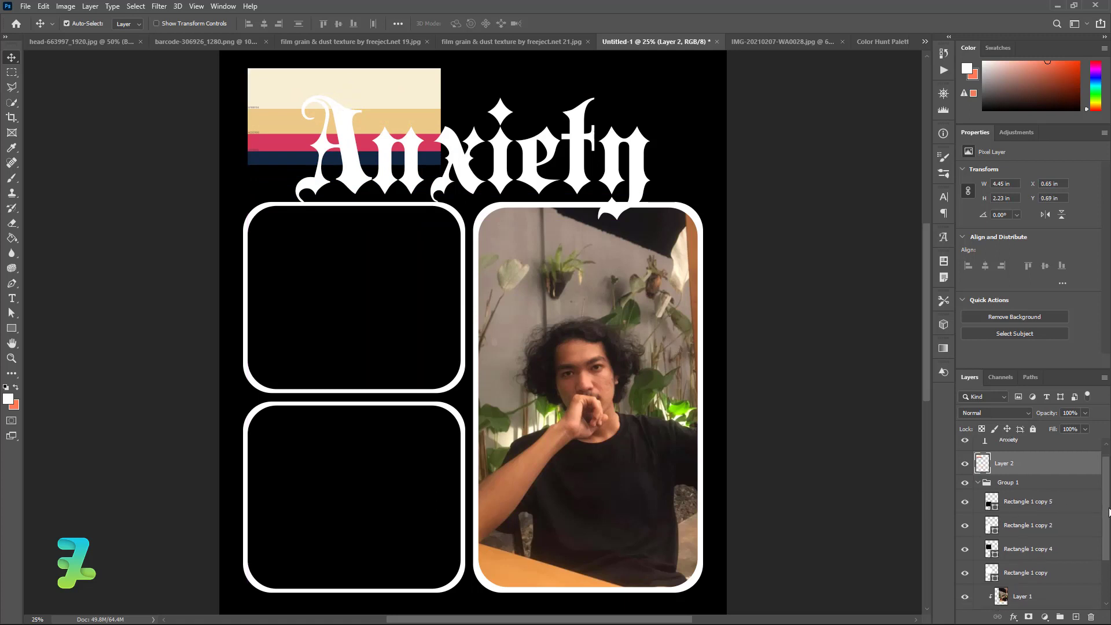
pyautogui.click(1051, 546)
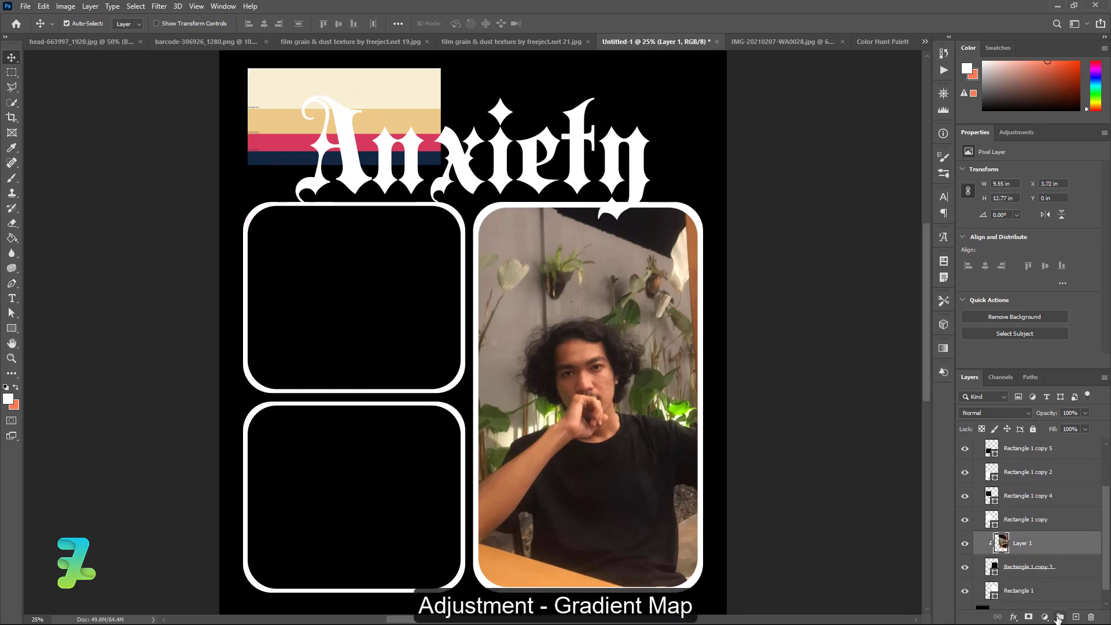
# Add a Gradient Map clipped to the photo and open its gradient colours for editing
pyautogui.click(1045, 617)
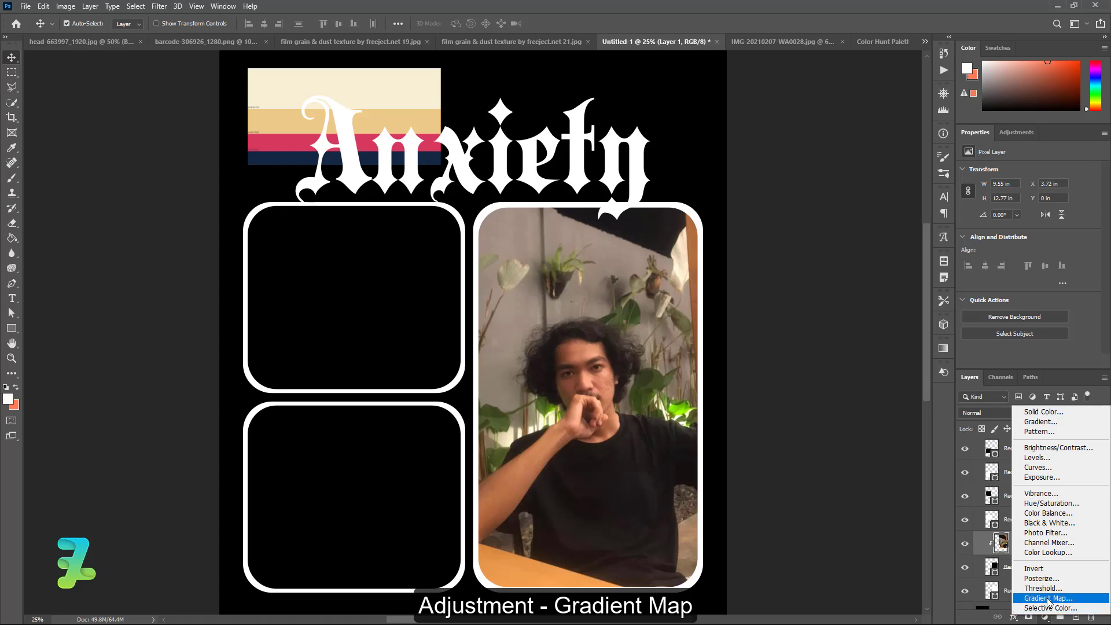
pyautogui.click(1047, 598)
pyautogui.click(1023, 360)
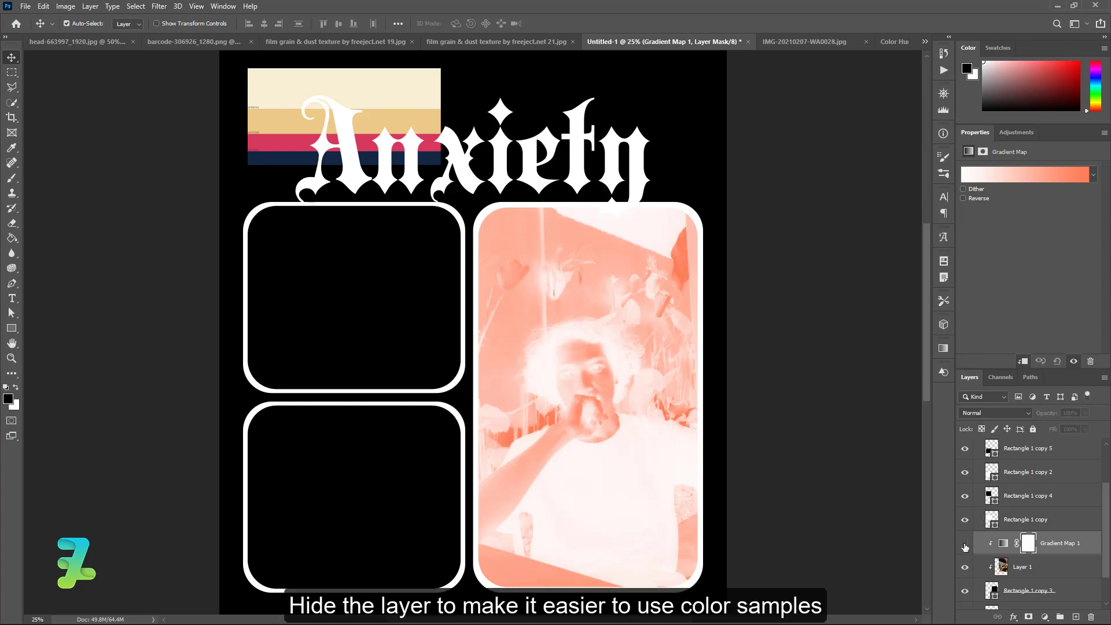
pyautogui.click(964, 542)
pyautogui.click(1003, 543)
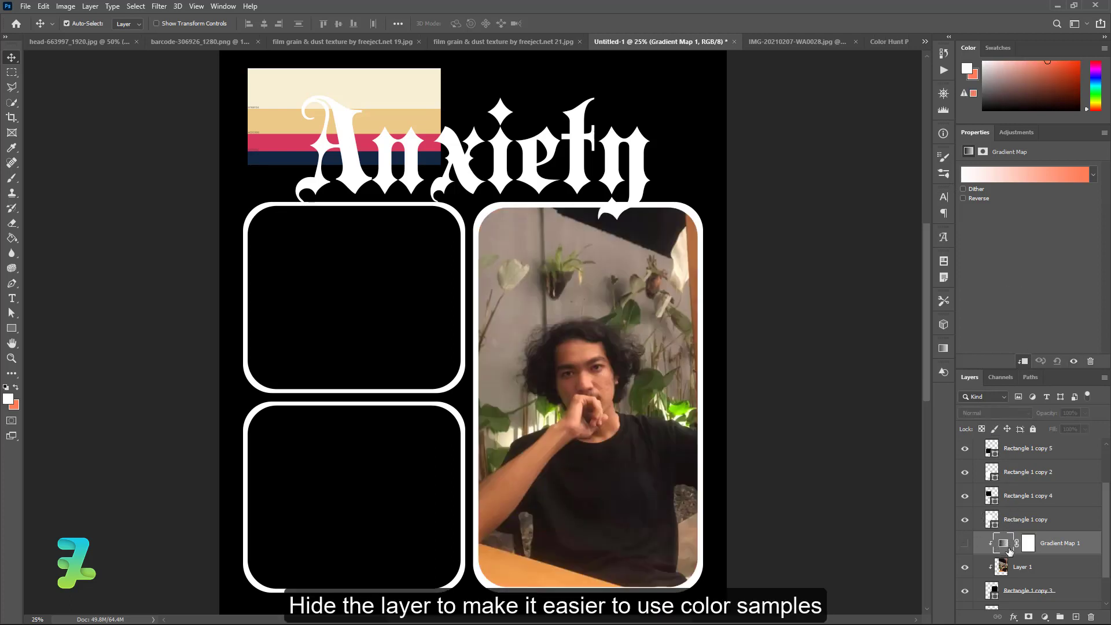
pyautogui.click(1006, 175)
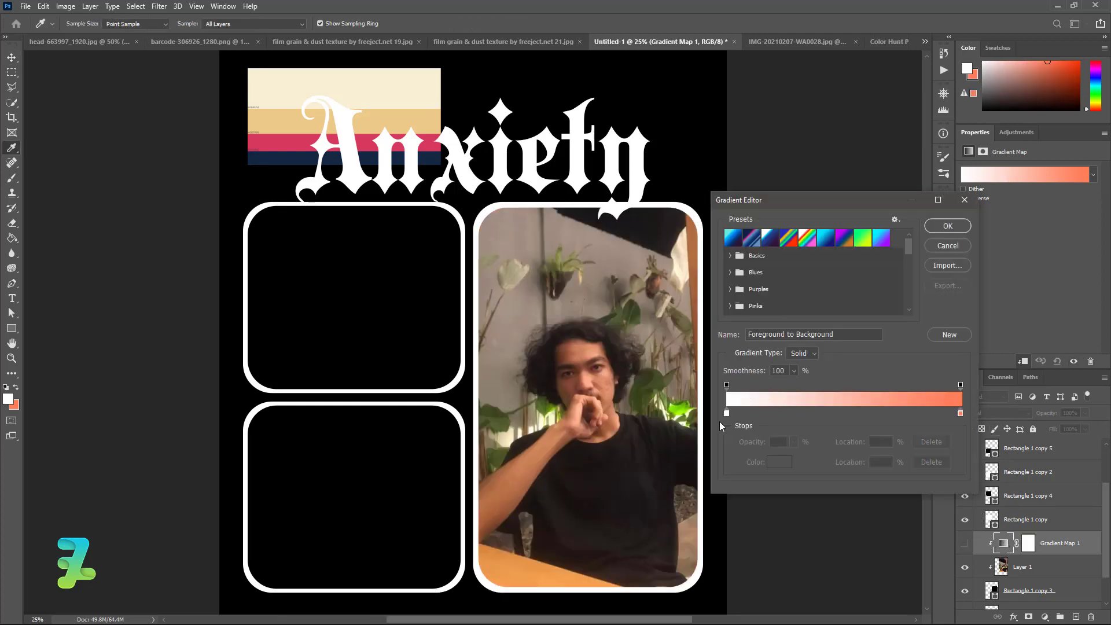
# Set the left stop to cream #f8efd4 and add a tan #edc988 stop at 30%
pyautogui.click(726, 414)
pyautogui.doubleClick(727, 413)
pyautogui.write('f8efd4')
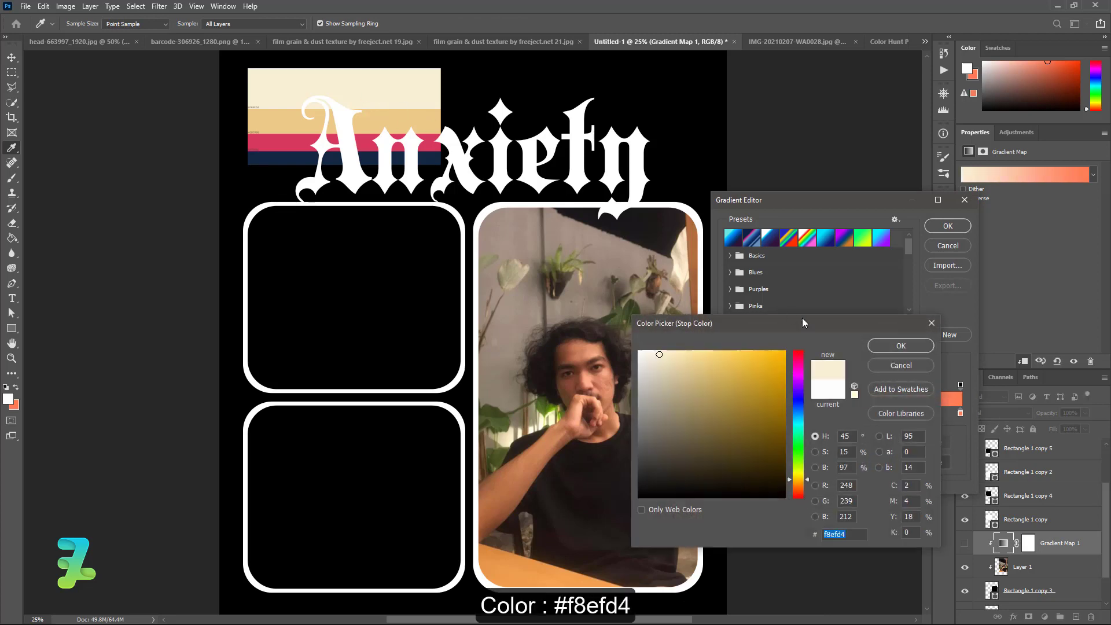
pyautogui.click(900, 345)
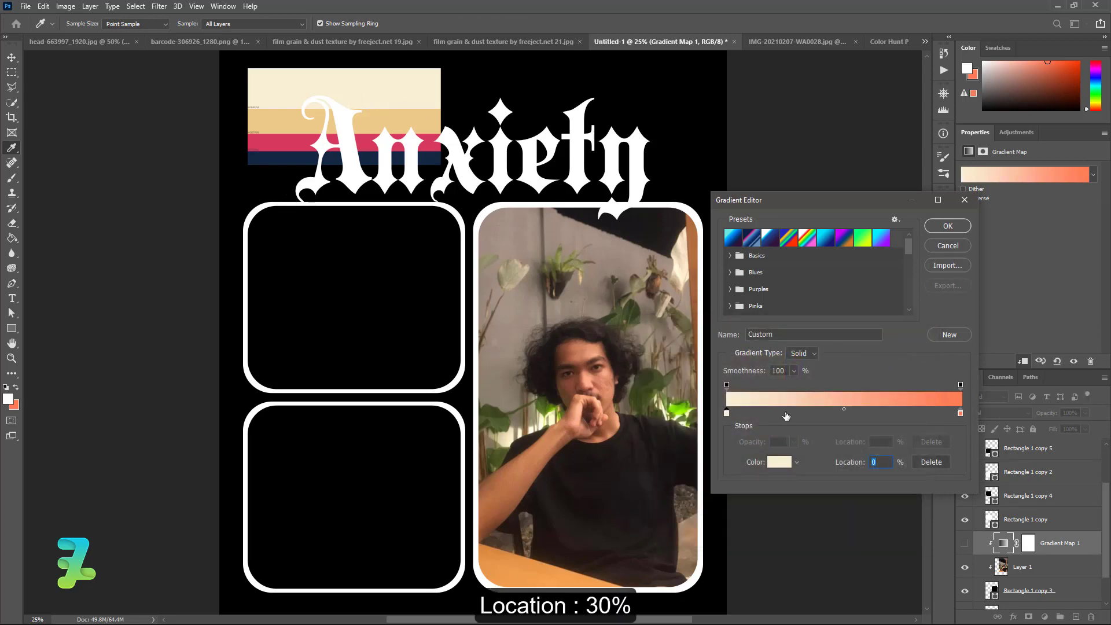
pyautogui.click(785, 412)
pyautogui.write('3')
pyautogui.write('0')
pyautogui.click(797, 413)
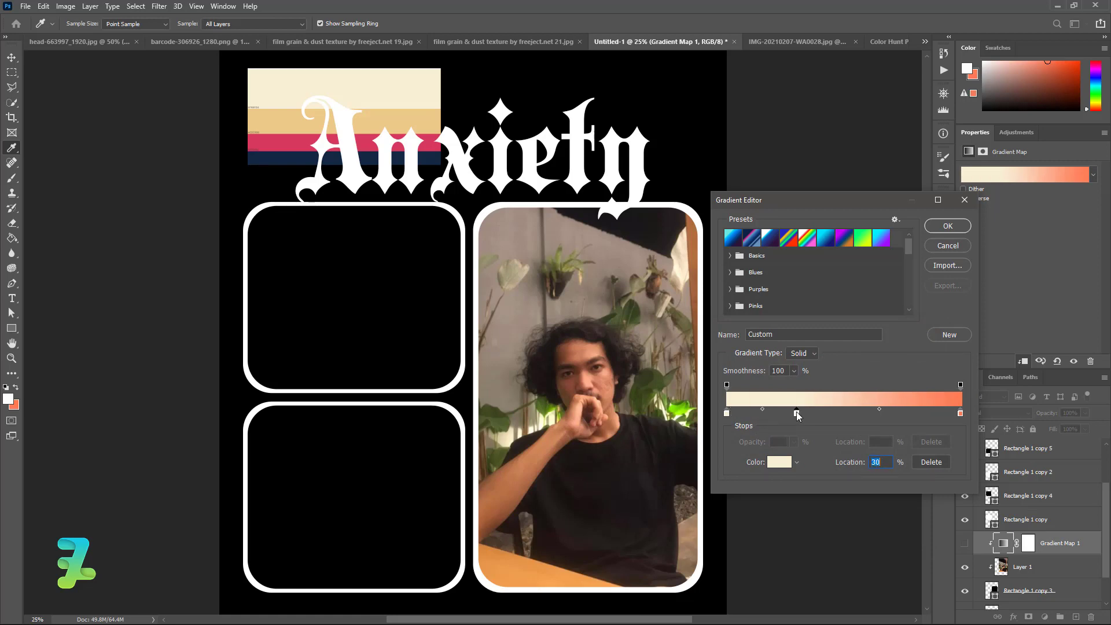
pyautogui.doubleClick(797, 413)
pyautogui.click(283, 126)
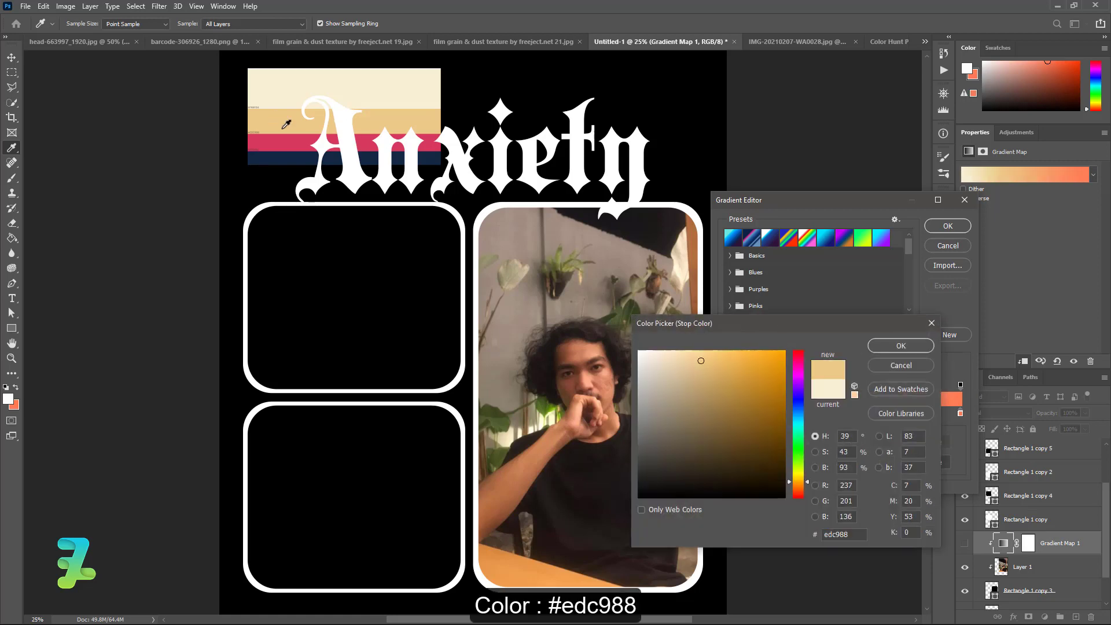
pyautogui.click(882, 346)
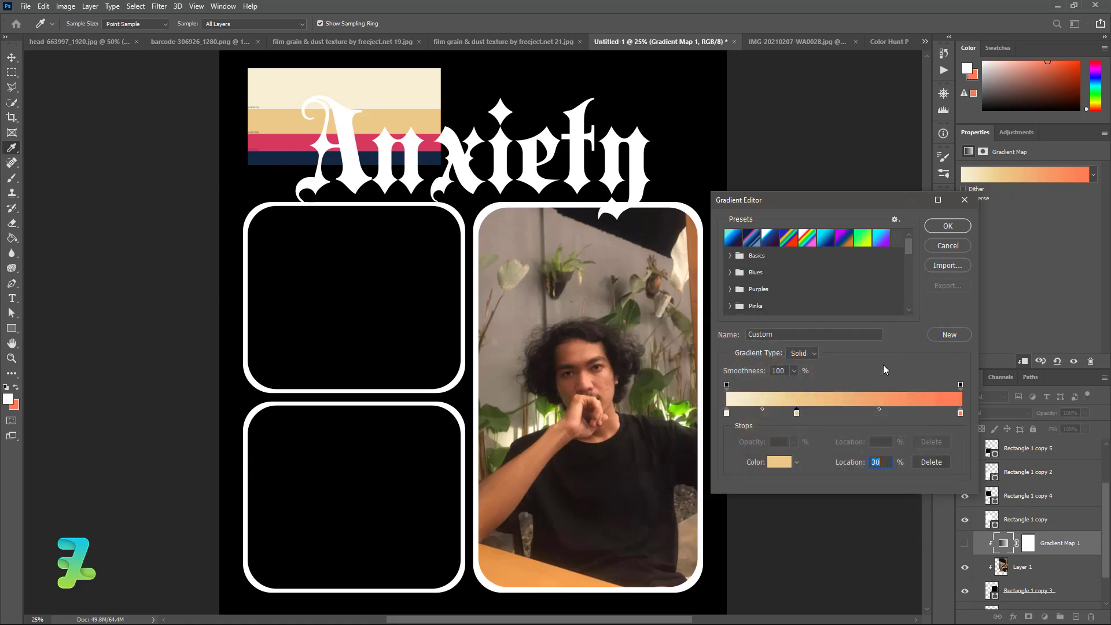
# Add a pink #d7385e stop at 70%, make the right stop navy #132743, and accept
pyautogui.click(883, 415)
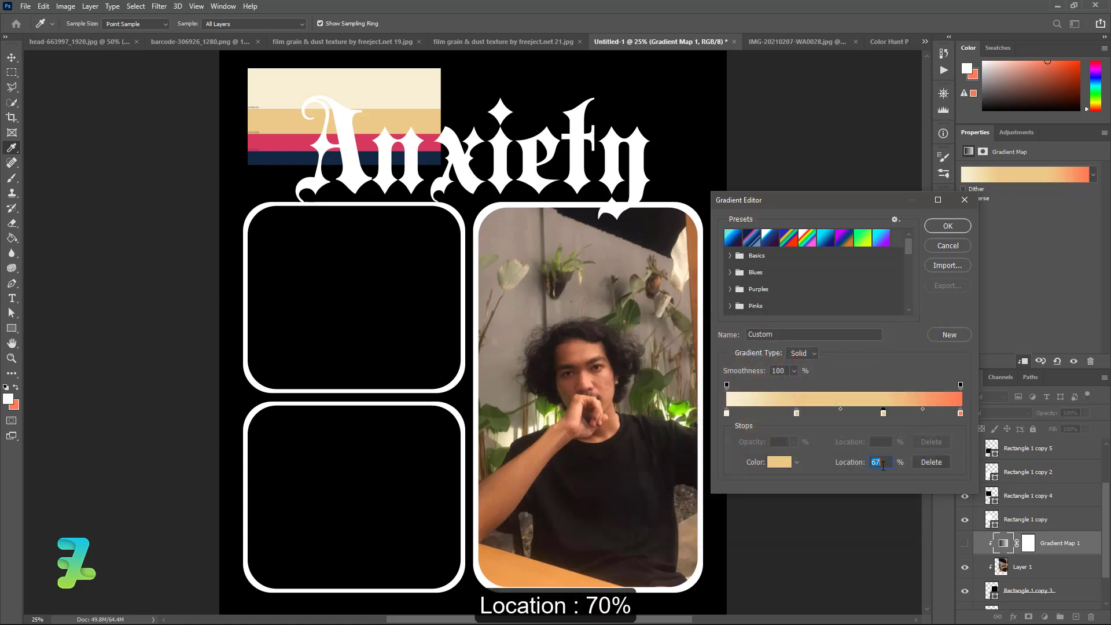
pyautogui.write('70')
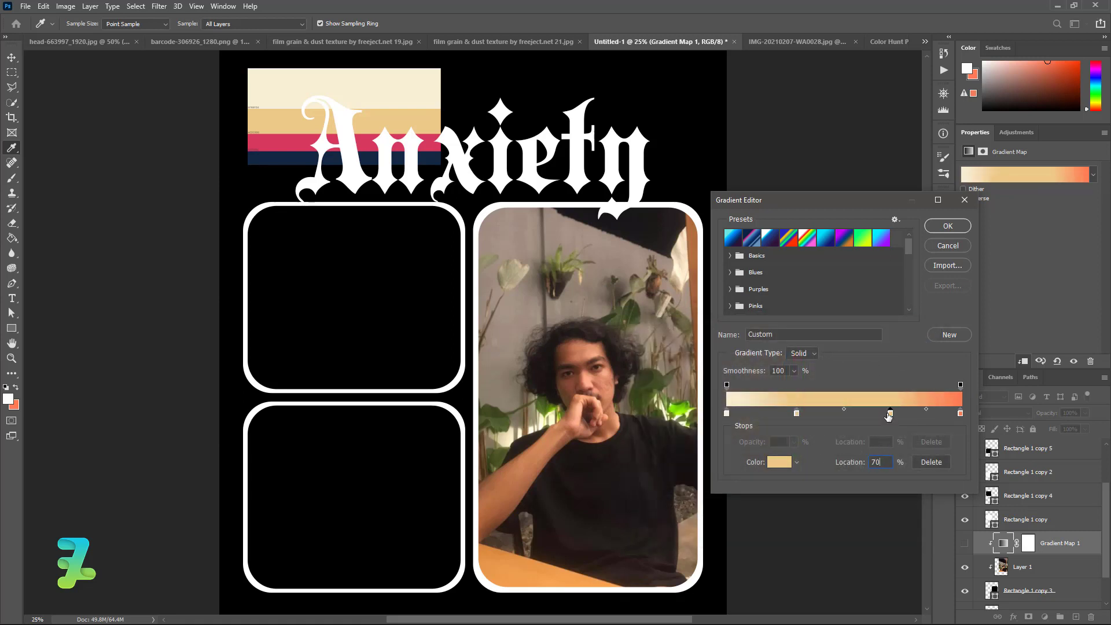
pyautogui.doubleClick(891, 412)
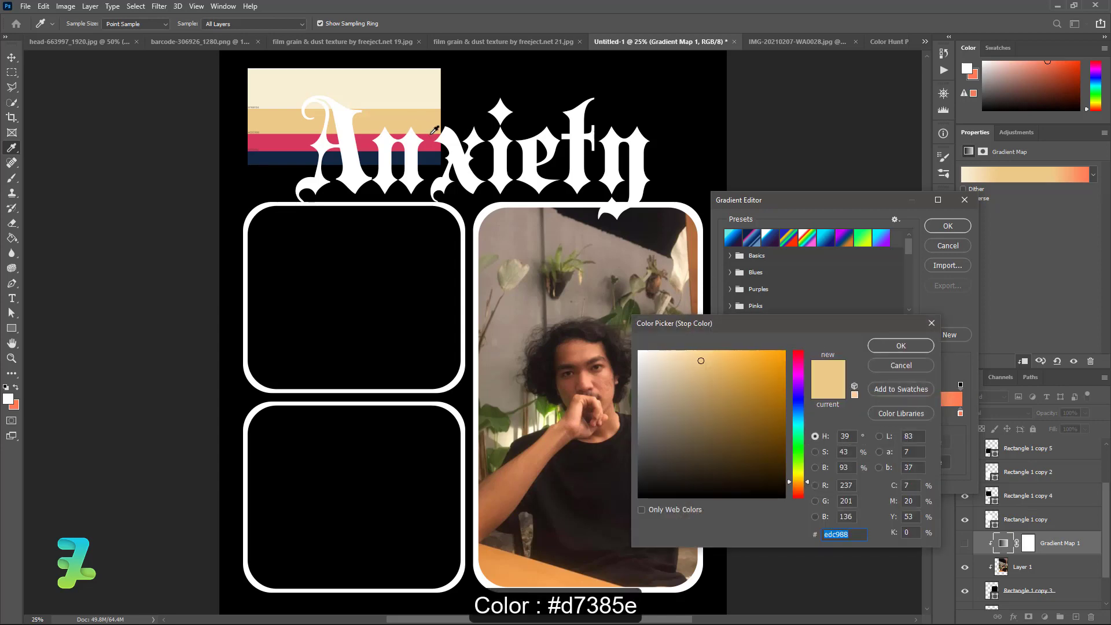
pyautogui.click(434, 138)
pyautogui.click(901, 346)
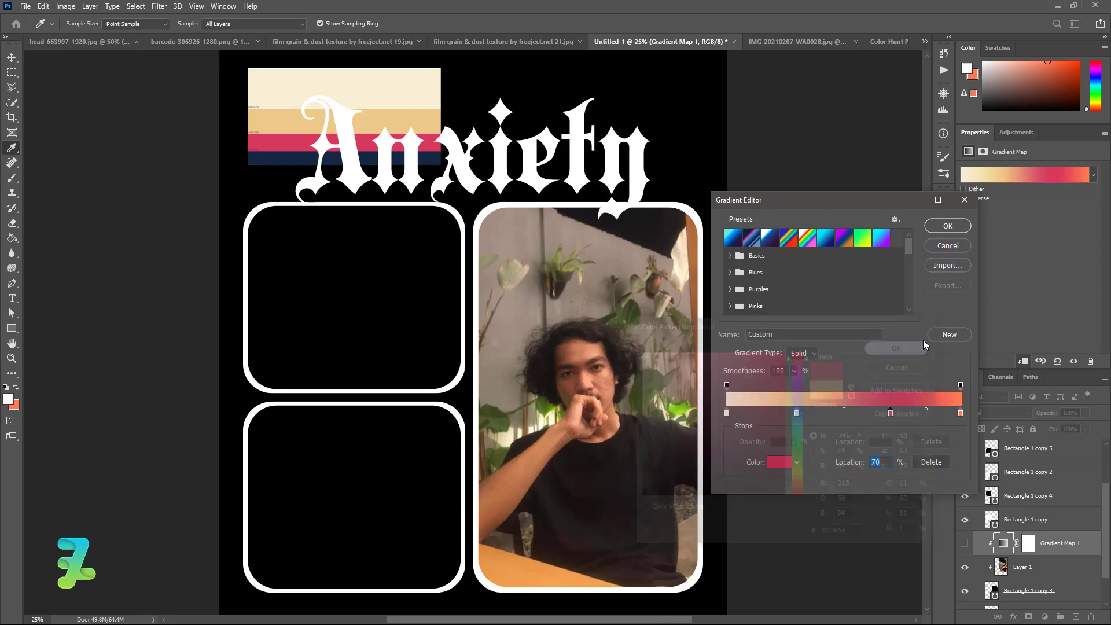
pyautogui.doubleClick(960, 413)
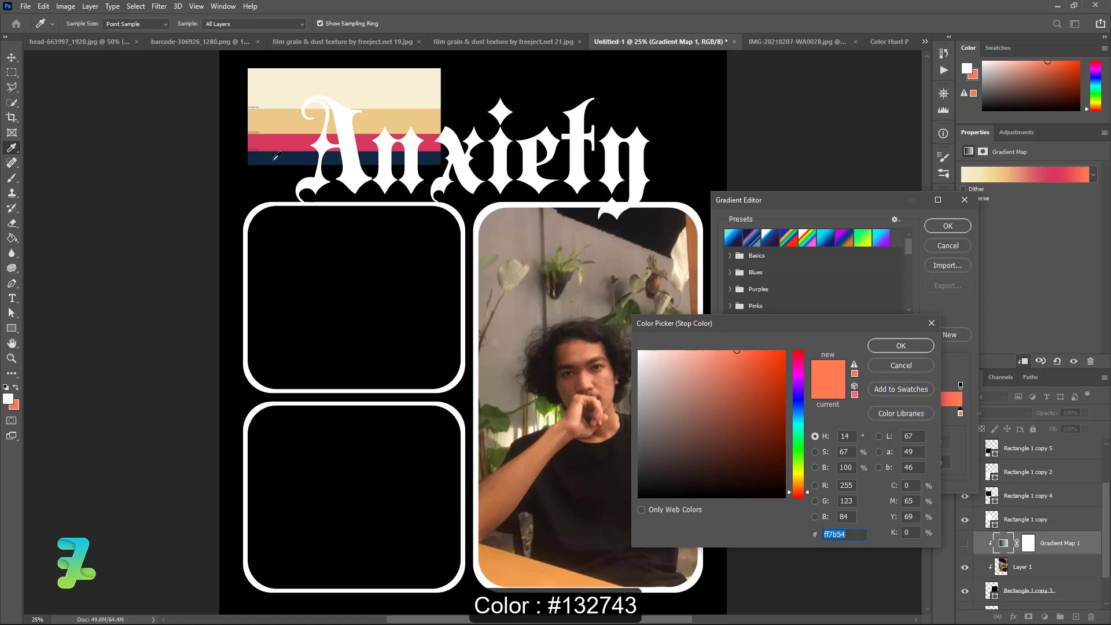
pyautogui.click(276, 156)
pyautogui.click(888, 349)
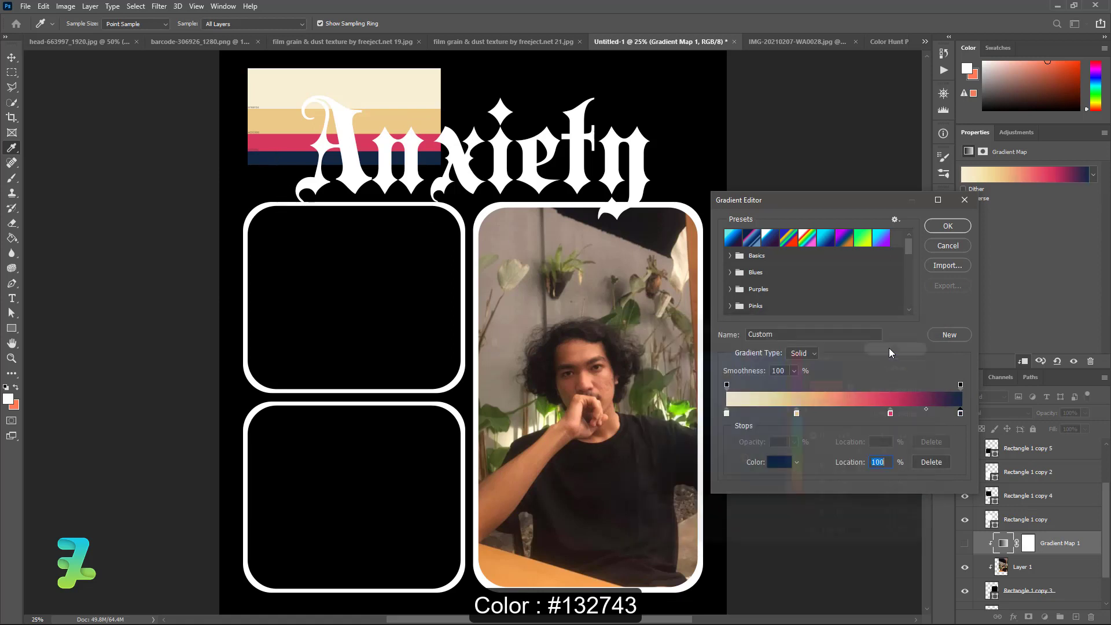
pyautogui.click(936, 228)
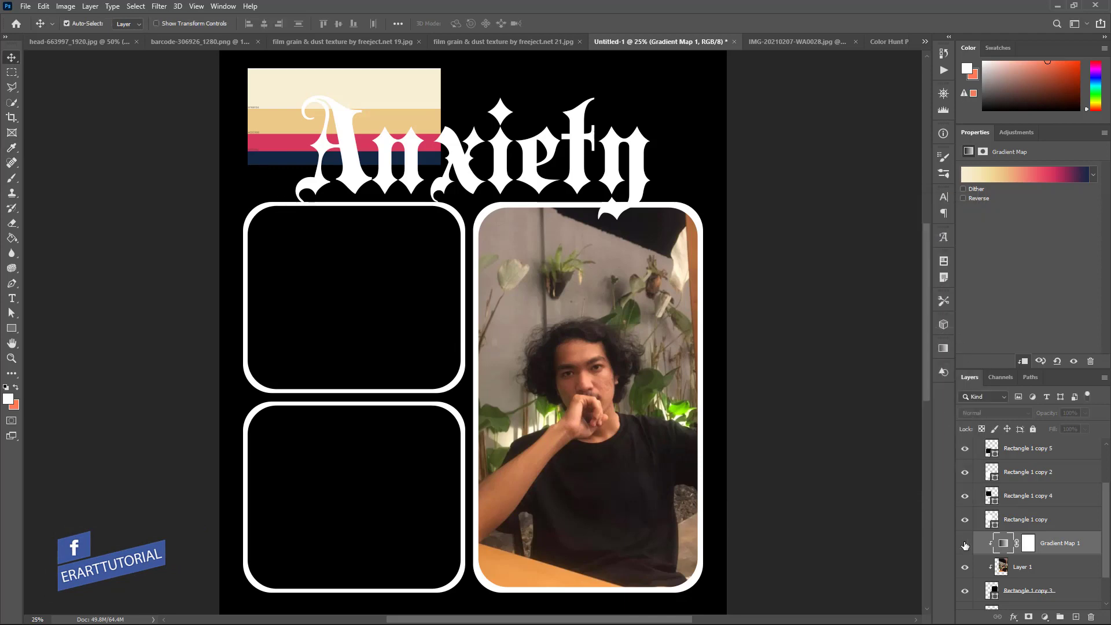
# Show the gradient map on the photo again and reverse its direction
pyautogui.click(964, 543)
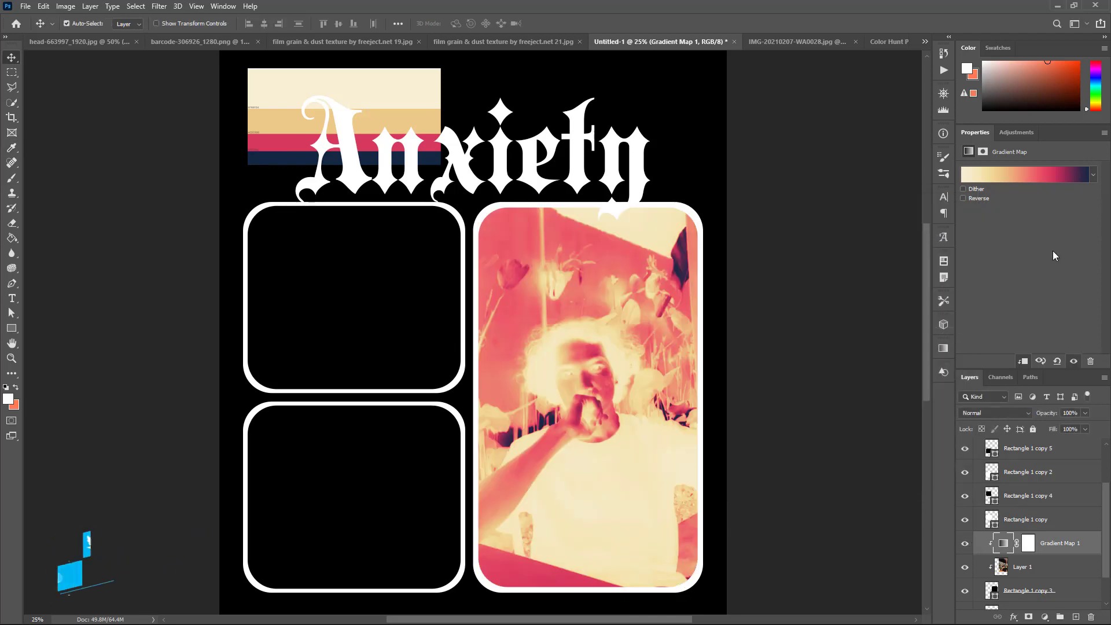
pyautogui.click(963, 198)
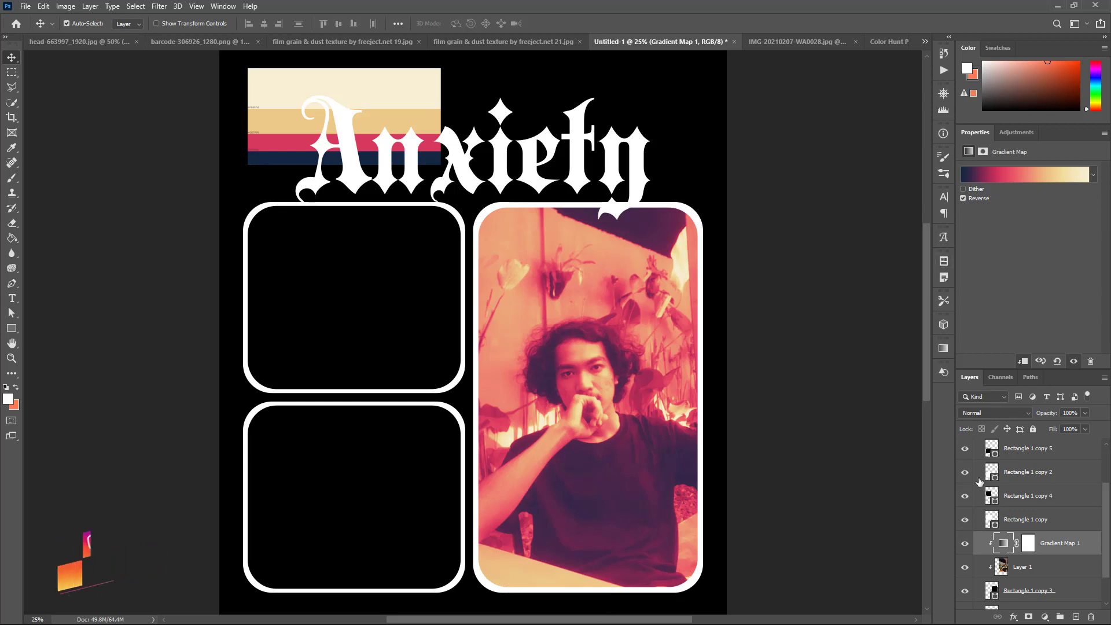
pyautogui.click(1044, 616)
# Add a Brightness/Contrast layer clipped to the photo with brightness -68 and contrast -47
pyautogui.click(1062, 456)
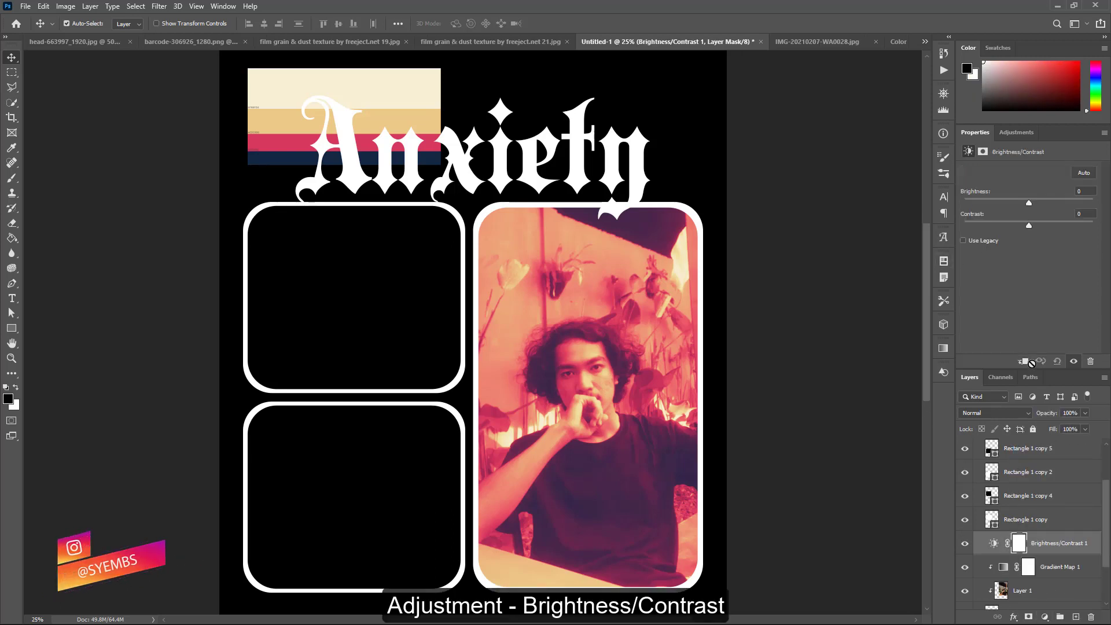
pyautogui.click(1068, 542)
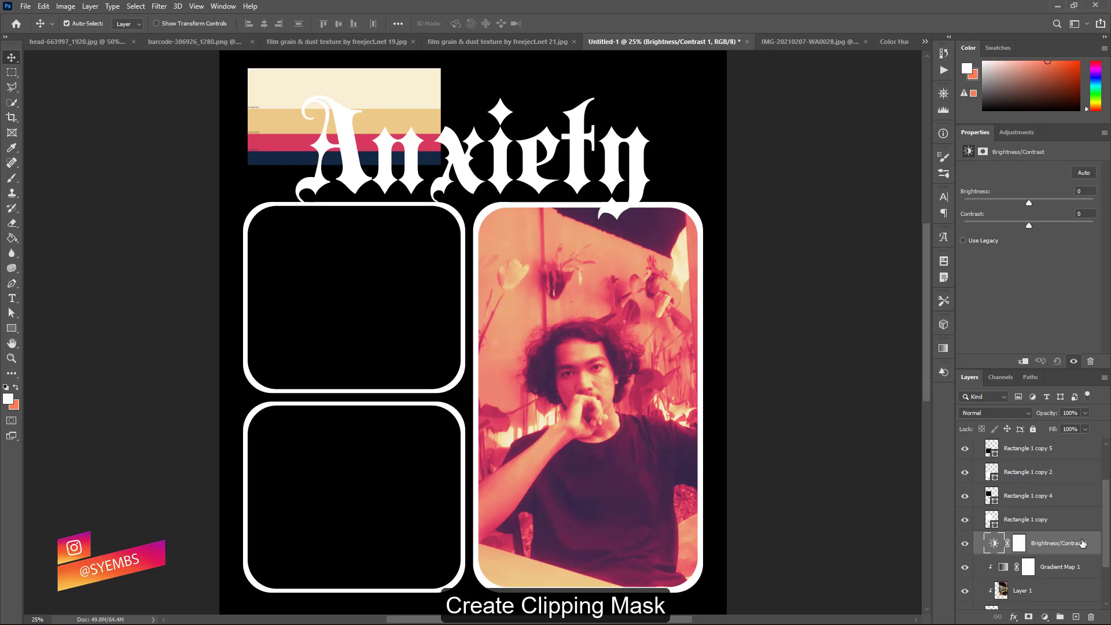
pyautogui.rightClick(1090, 543)
pyautogui.click(1033, 276)
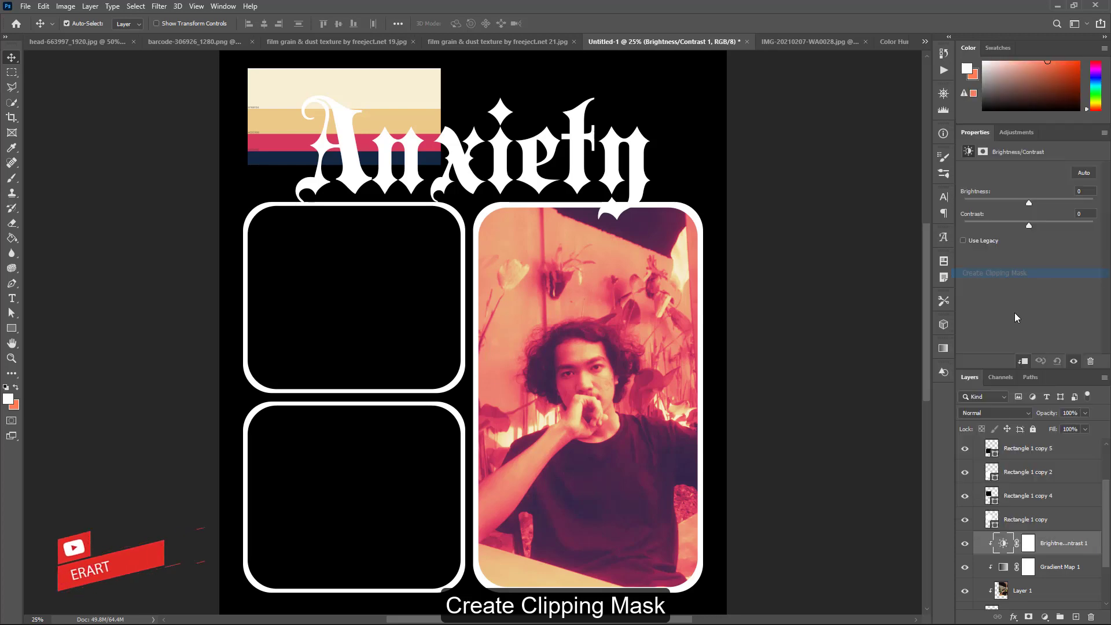
pyautogui.moveTo(1028, 226)
pyautogui.mouseDown()
pyautogui.moveTo(1062, 230)
pyautogui.moveTo(987, 234)
pyautogui.moveTo(1048, 226)
pyautogui.moveTo(993, 202)
pyautogui.mouseUp()
pyautogui.moveTo(1048, 227)
pyautogui.mouseDown()
pyautogui.moveTo(1002, 225)
pyautogui.moveTo(988, 202)
pyautogui.moveTo(1004, 202)
pyautogui.mouseUp()
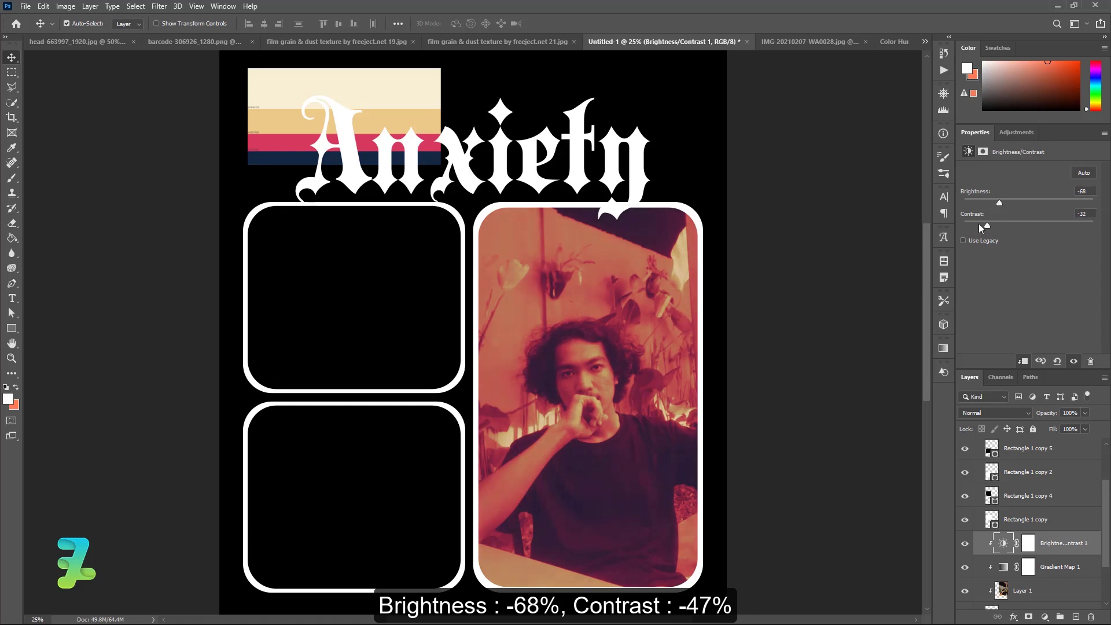
pyautogui.moveTo(978, 223); pyautogui.dragTo(967, 224)
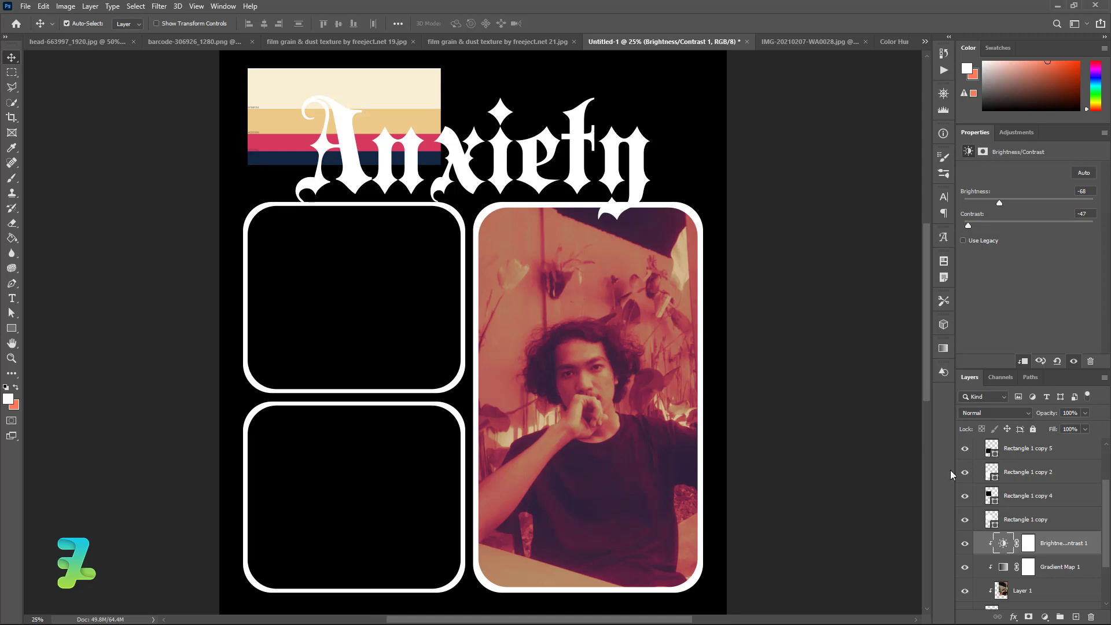
# Add a clipped Exposure layer with exposure -0.33 and gamma 1.11
pyautogui.click(1044, 617)
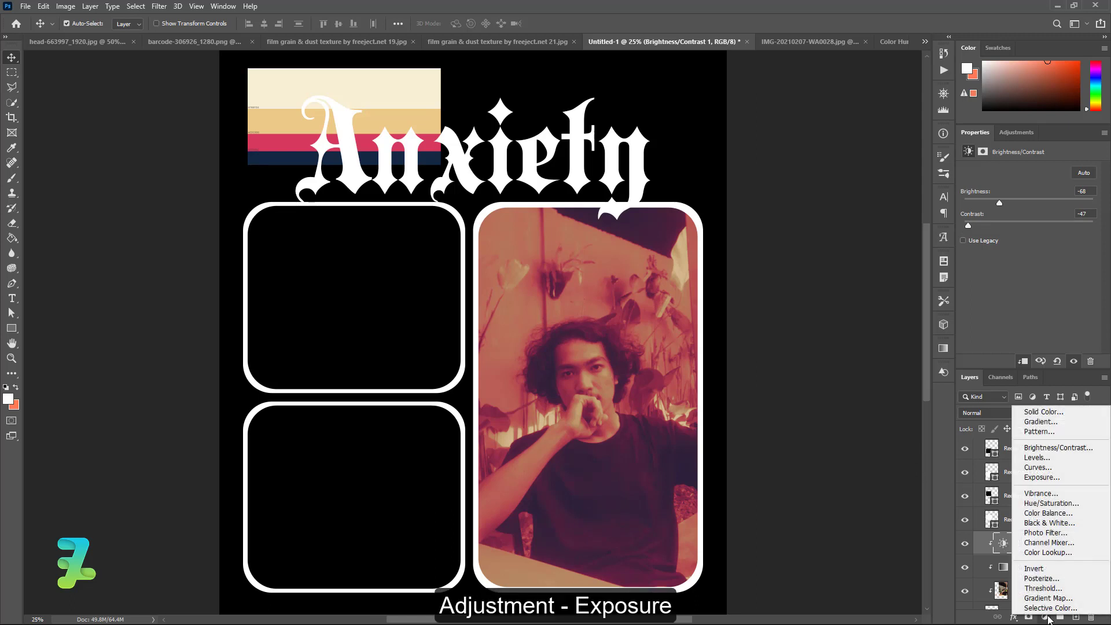
pyautogui.click(1040, 477)
pyautogui.click(1023, 361)
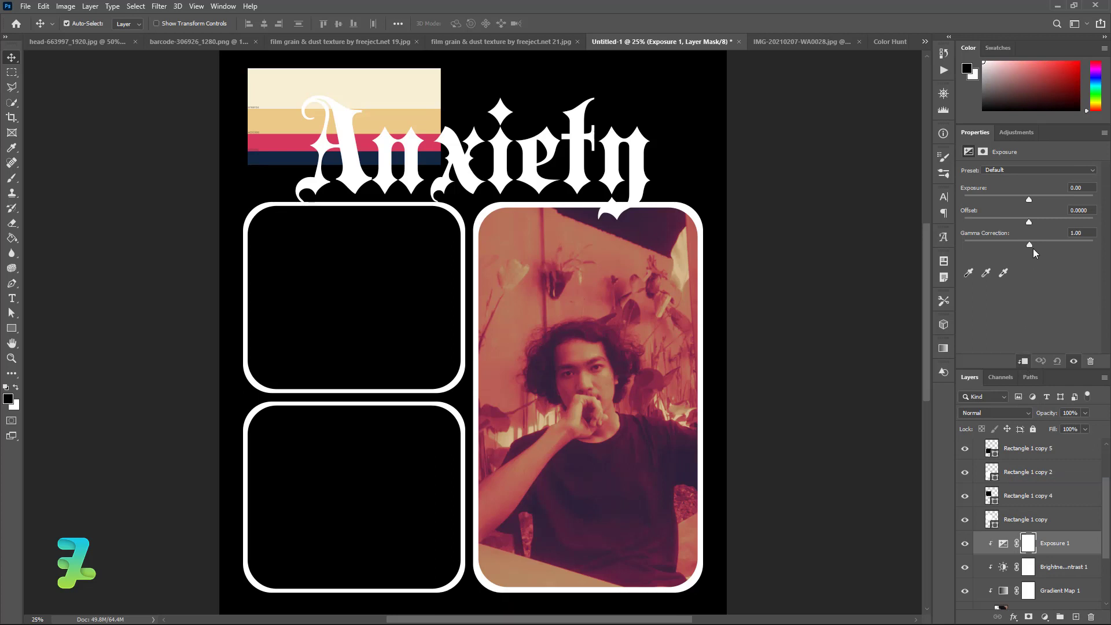
pyautogui.moveTo(1029, 244)
pyautogui.mouseDown()
pyautogui.moveTo(1039, 244)
pyautogui.moveTo(1019, 241)
pyautogui.moveTo(1024, 198)
pyautogui.mouseUp()
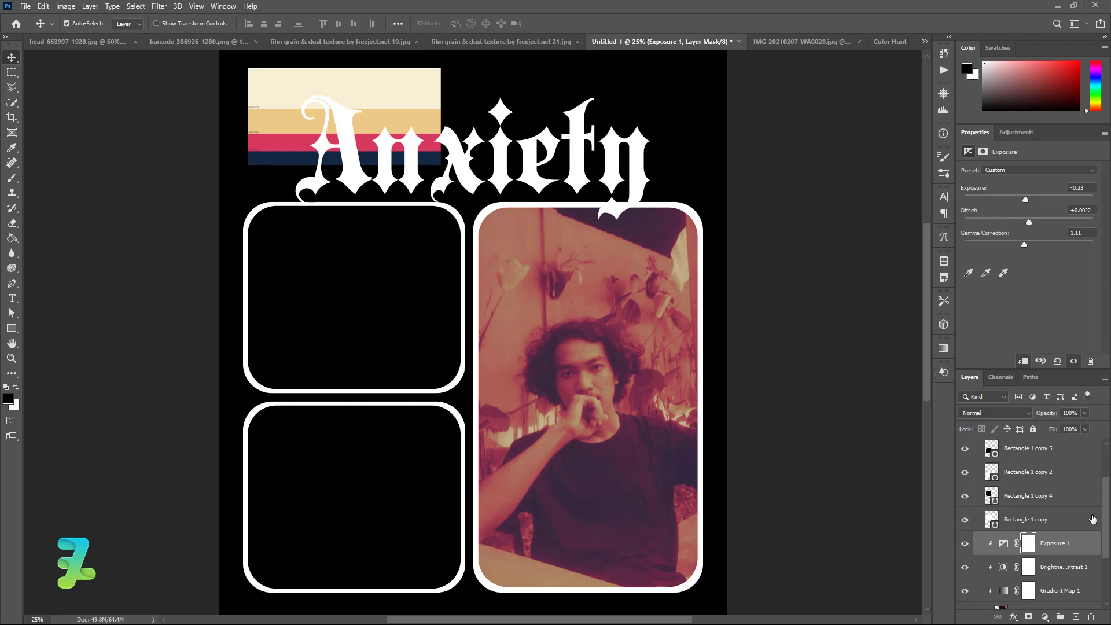
pyautogui.scroll(-2, 1092, 519)
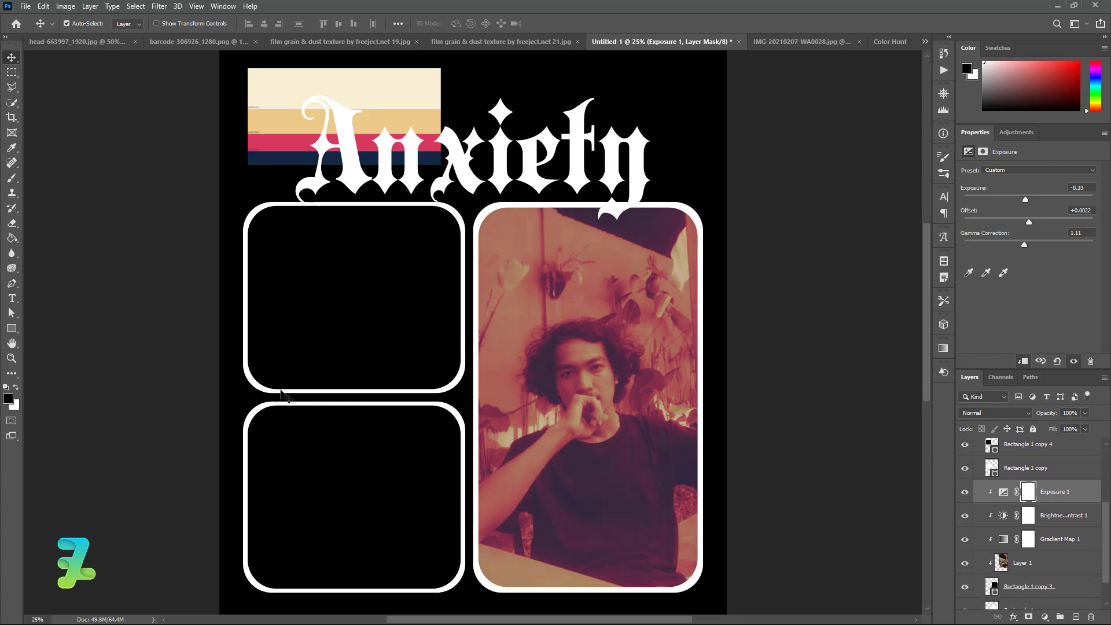
# Draw a thin white vertical bar in the upper-left frame and raise its Rectangle 2 layer
pyautogui.click(12, 329)
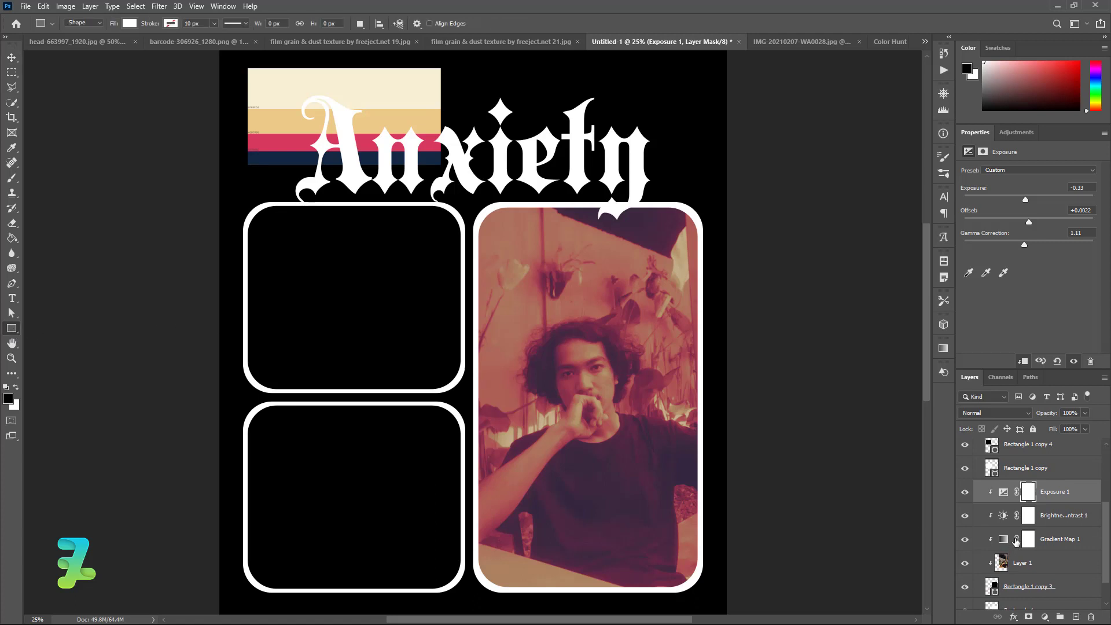
pyautogui.click(1076, 616)
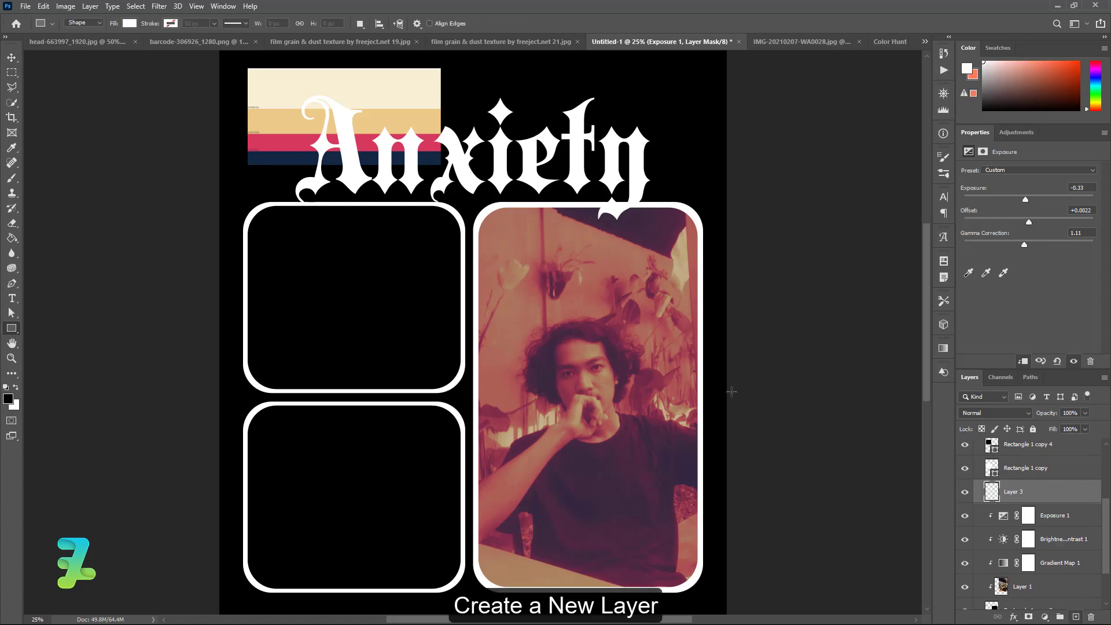
pyautogui.moveTo(310, 285); pyautogui.dragTo(320, 318)
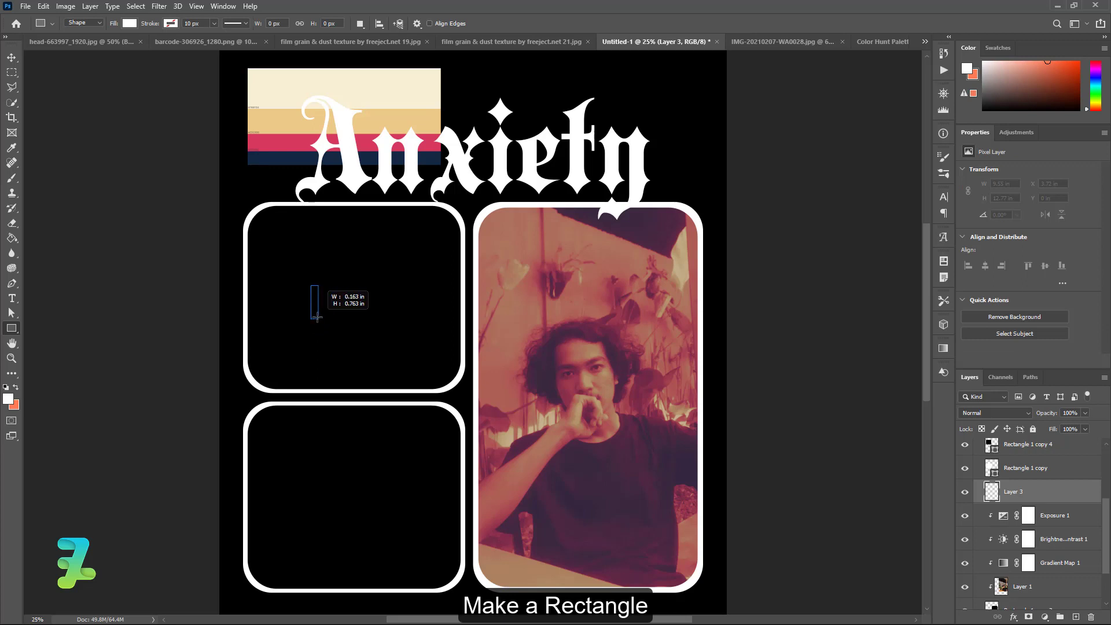
pyautogui.moveTo(317, 317); pyautogui.dragTo(317, 318)
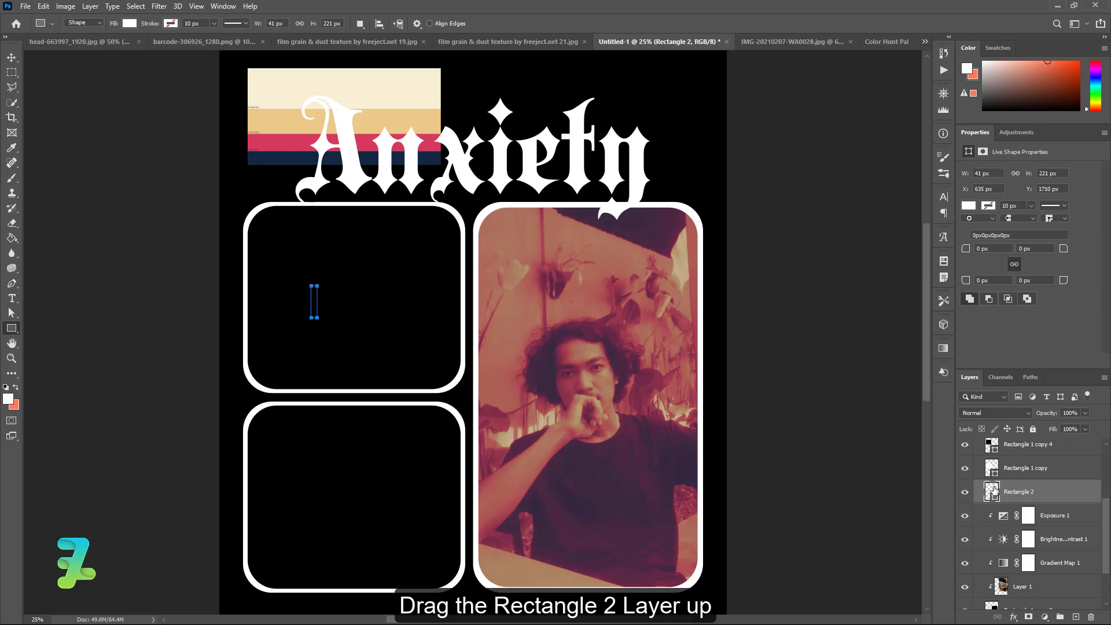
pyautogui.moveTo(993, 490); pyautogui.dragTo(966, 451)
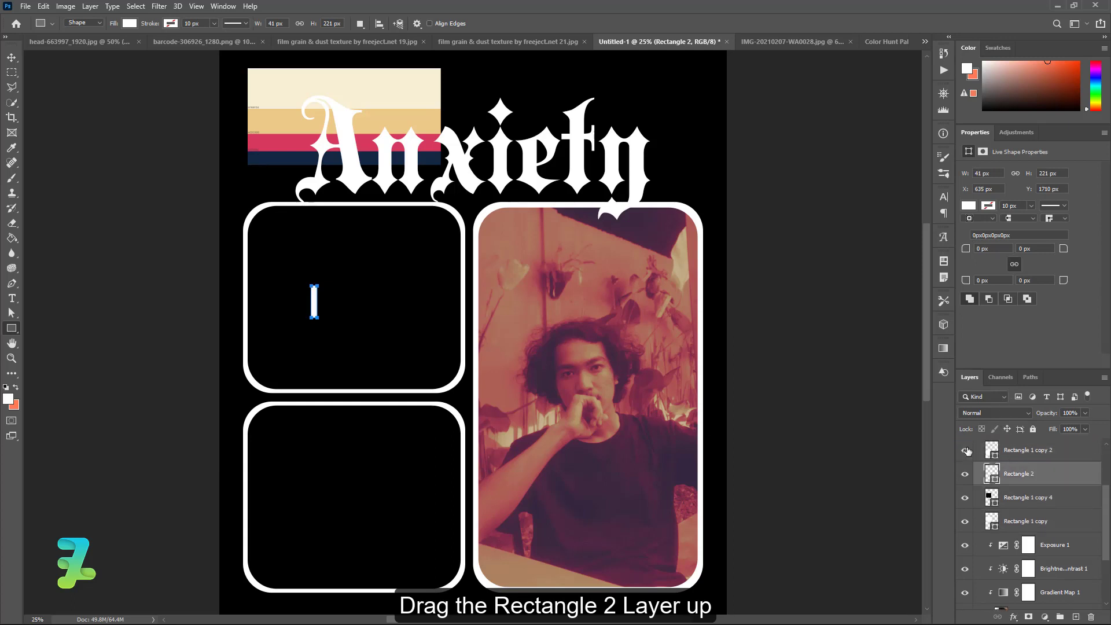
# Duplicate the bar several times, placing the copies side by side in a row
pyautogui.click(10, 56)
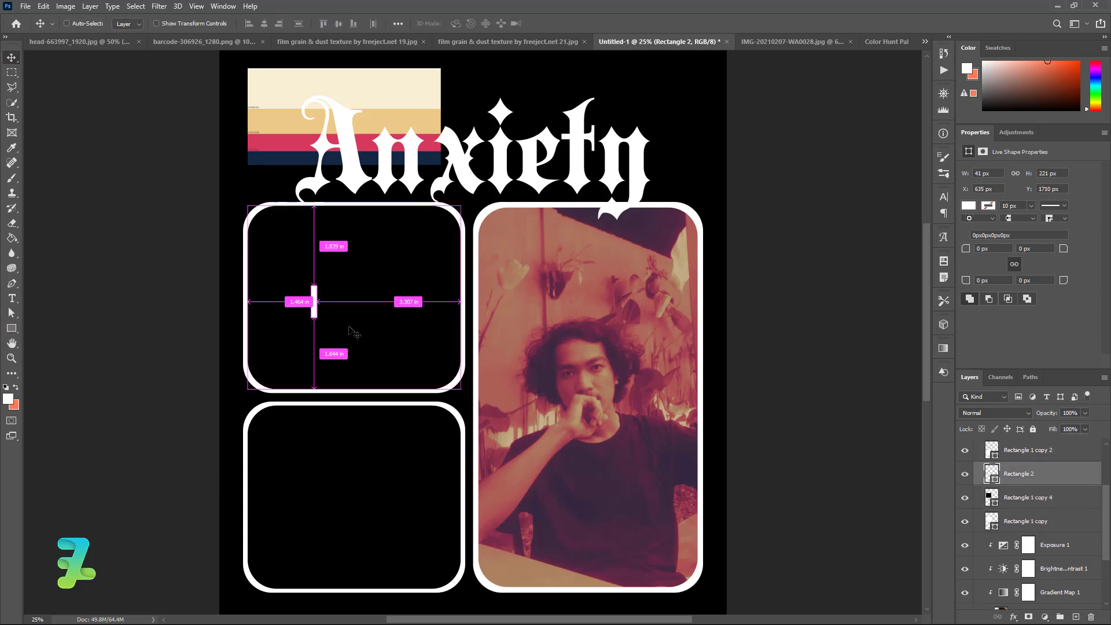
pyautogui.hotkey('ctrl', 'j')
pyautogui.moveTo(314, 301); pyautogui.dragTo(325, 302)
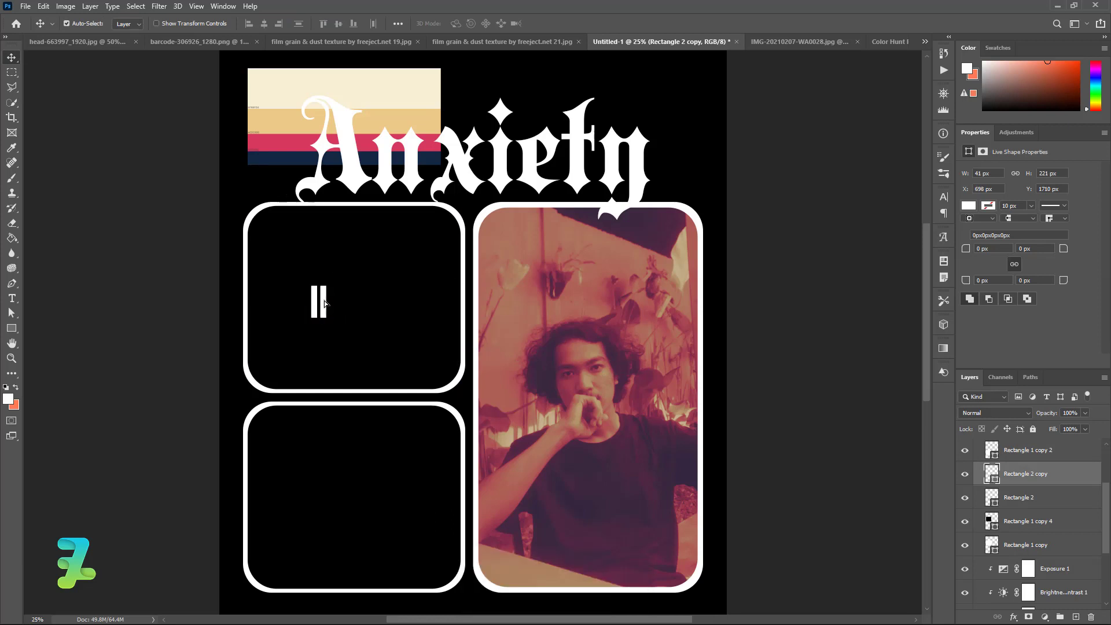
pyautogui.hotkey('ctrl', 'j')
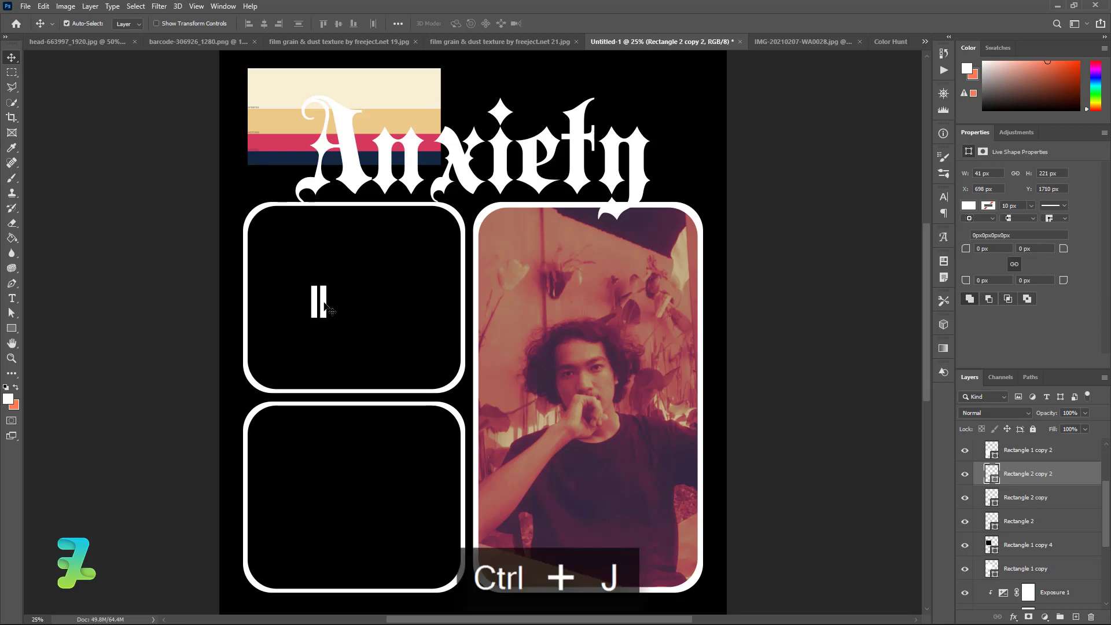
pyautogui.moveTo(327, 307); pyautogui.dragTo(336, 308)
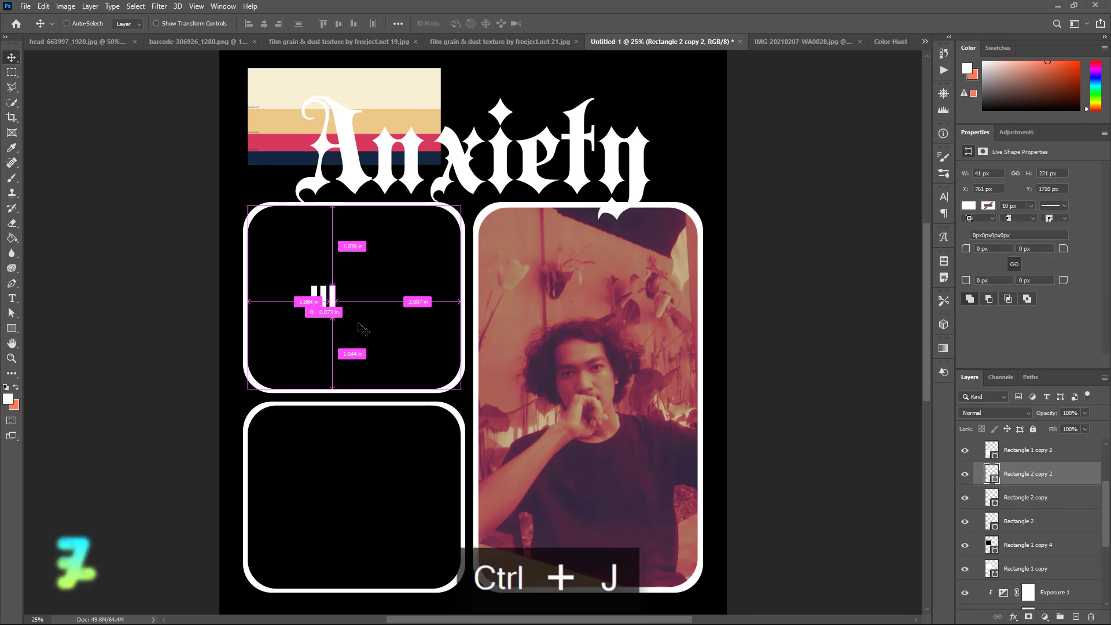
pyautogui.hotkey('ctrl', 'j')
pyautogui.moveTo(361, 328)
pyautogui.mouseDown()
pyautogui.moveTo(377, 338)
pyautogui.moveTo(350, 316)
pyautogui.moveTo(359, 310)
pyautogui.mouseUp()
pyautogui.hotkey('ctrl', 'j')
pyautogui.hotkey('ctrl', 'j')
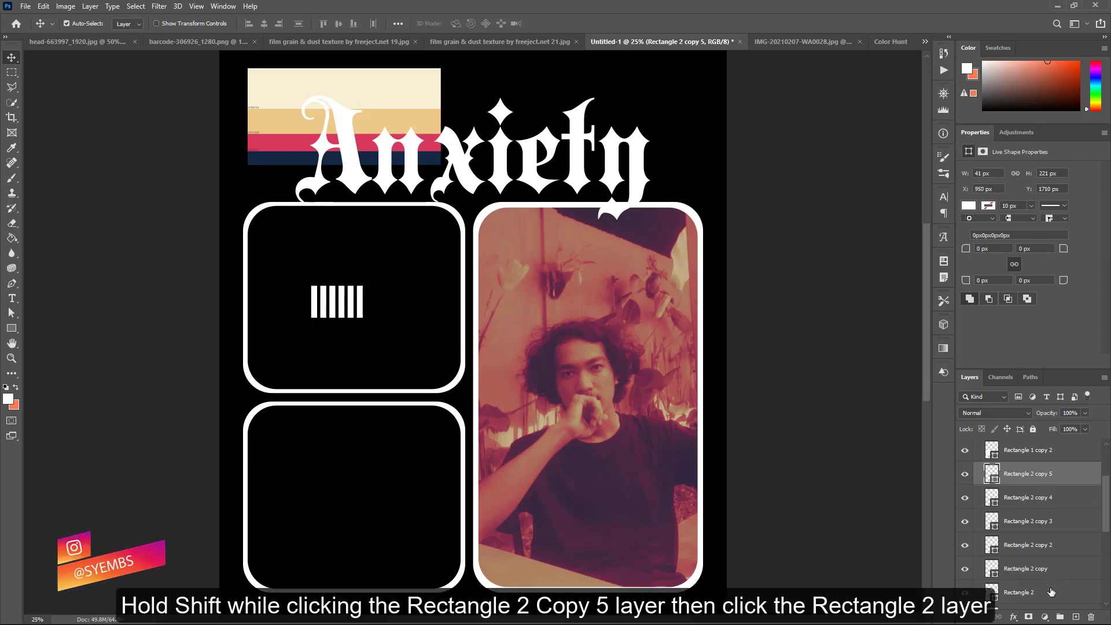
# Merge all the bar layers into one and duplicate the merged row
pyautogui.keyDown('shift'); pyautogui.click(1051, 591); pyautogui.keyUp('shift')
pyautogui.hotkey('ctrl', 'e')
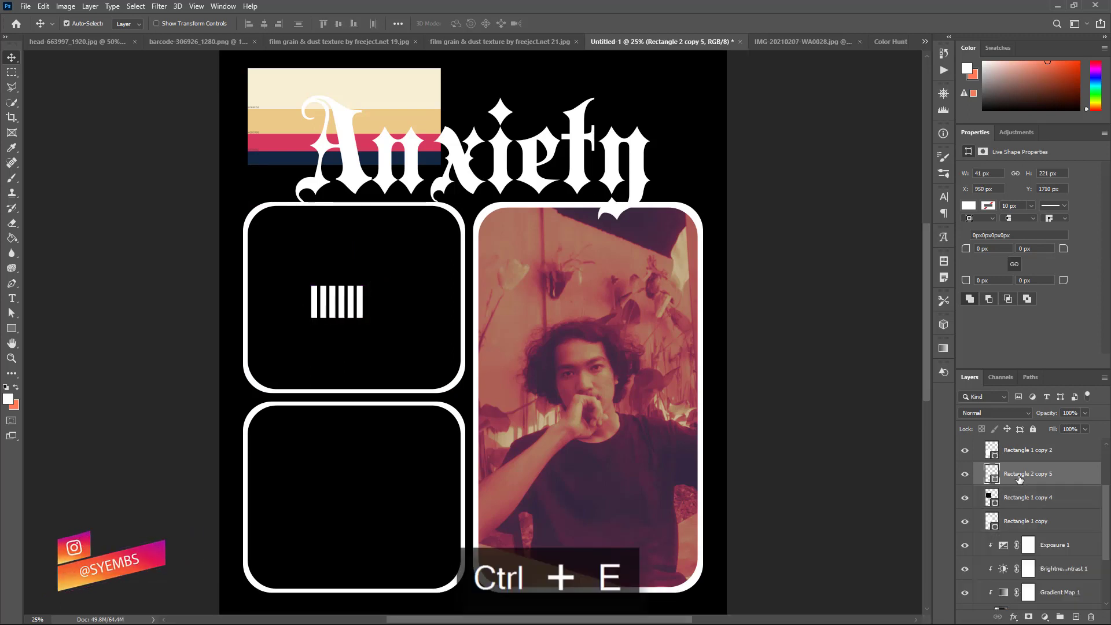
pyautogui.hotkey('ctrl', 'j')
pyautogui.hotkey('ctrl', 't')
# Distort the bars into slanted diagonal stripes and marquee-select a band around them
pyautogui.rightClick(346, 261)
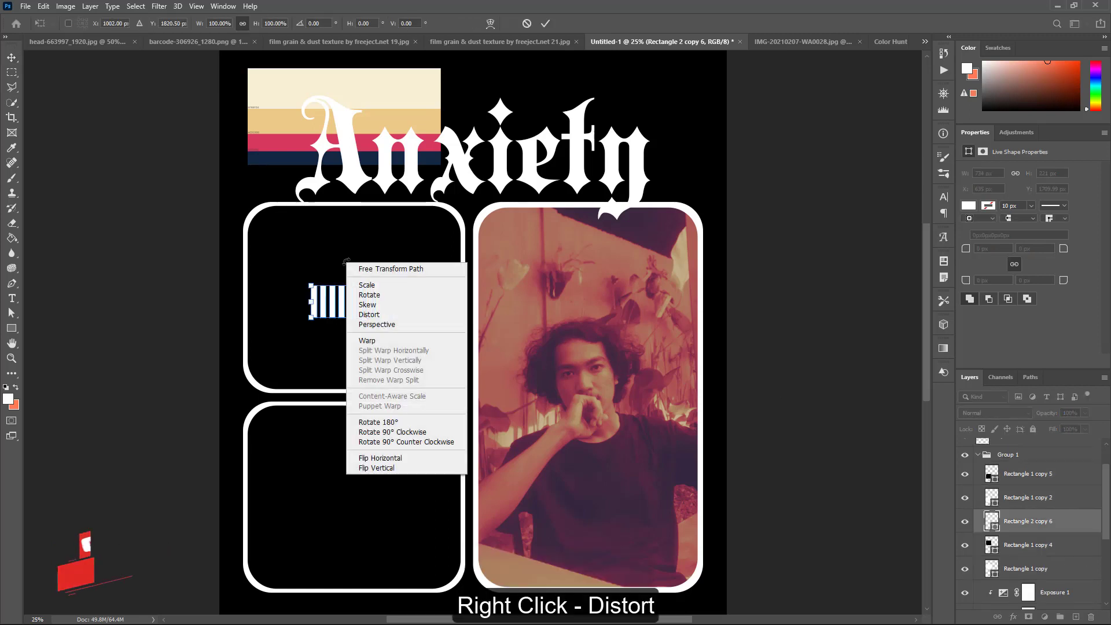
pyautogui.click(370, 314)
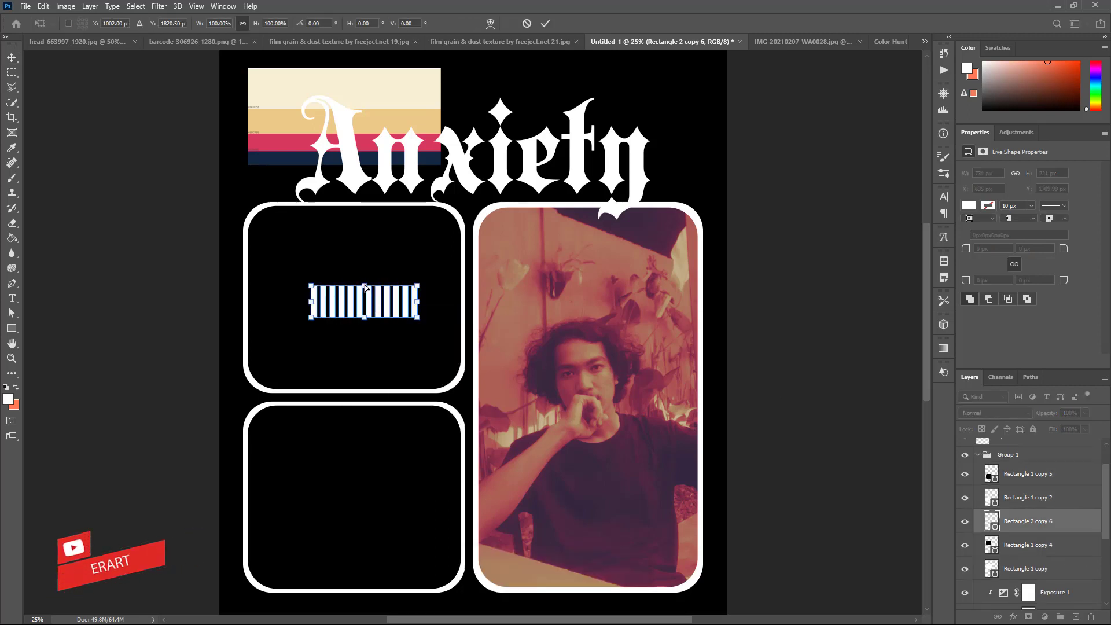
pyautogui.moveTo(365, 288); pyautogui.dragTo(380, 287)
pyautogui.press('Return')
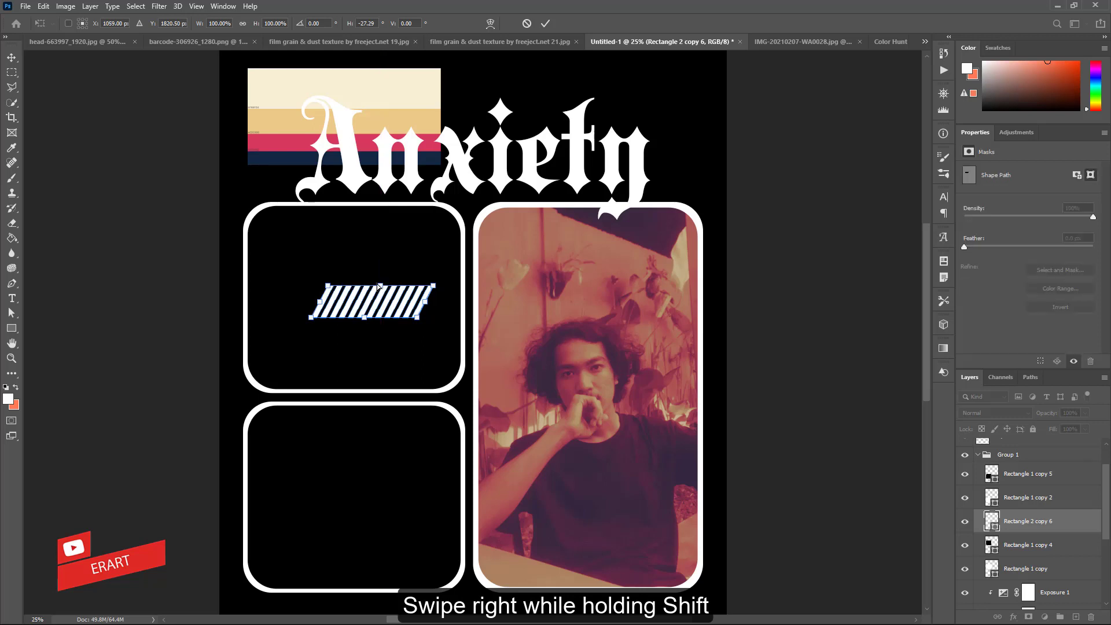
pyautogui.press('m')
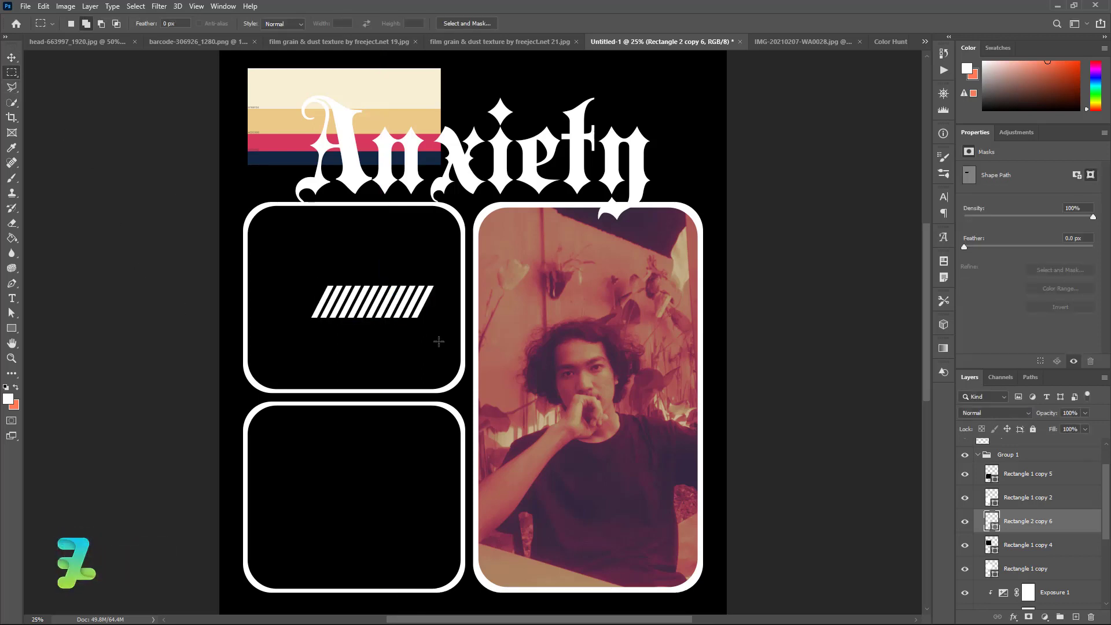
pyautogui.moveTo(440, 341); pyautogui.dragTo(281, 303)
# Add an inverted layer mask to the stripes and move them onto the man's face
pyautogui.click(1031, 616)
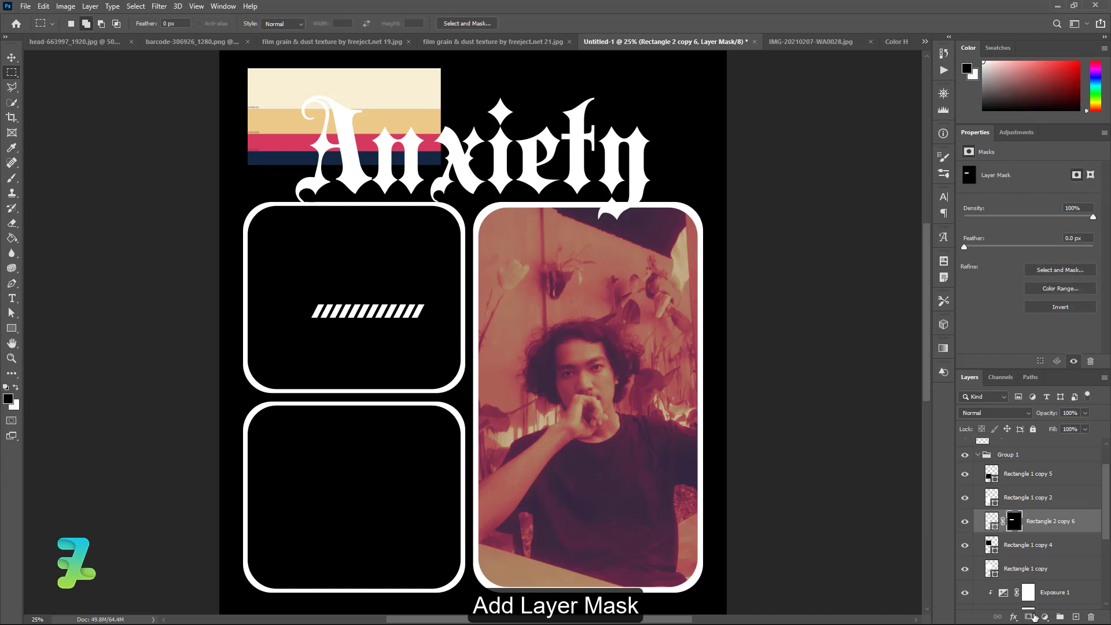
pyautogui.hotkey('ctrl', 'i')
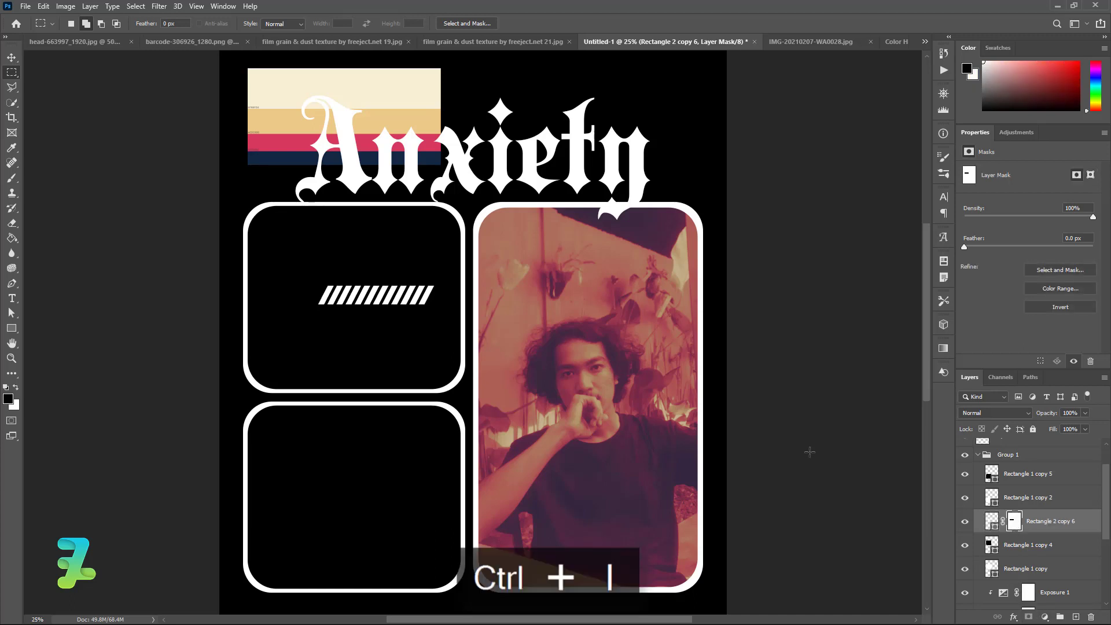
pyautogui.press('v')
pyautogui.moveTo(384, 302); pyautogui.dragTo(588, 374)
# Rotate the stripes to -18.76° across the portrait's eyes
pyautogui.hotkey('ctrl', 't')
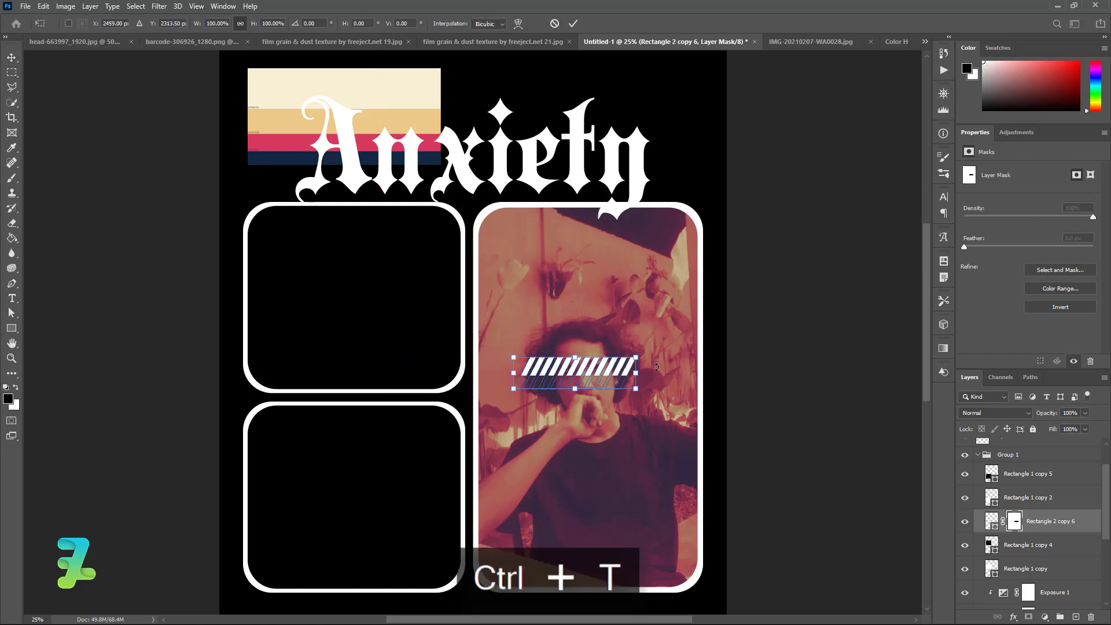
pyautogui.moveTo(656, 367)
pyautogui.mouseDown()
pyautogui.moveTo(614, 354)
pyautogui.moveTo(583, 369)
pyautogui.mouseUp()
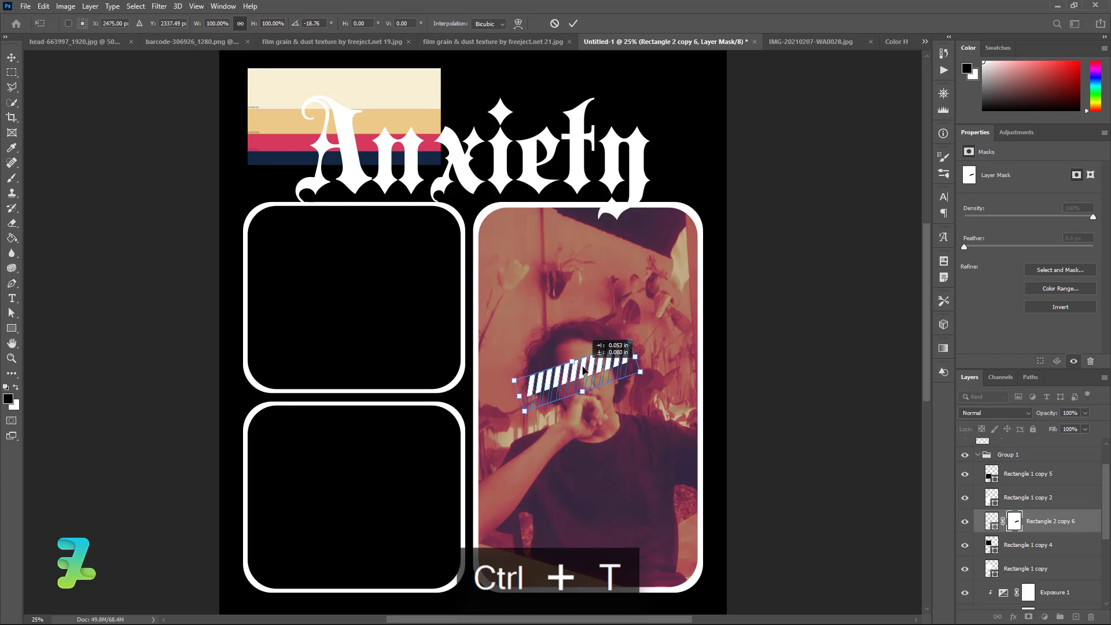
pyautogui.press('Return')
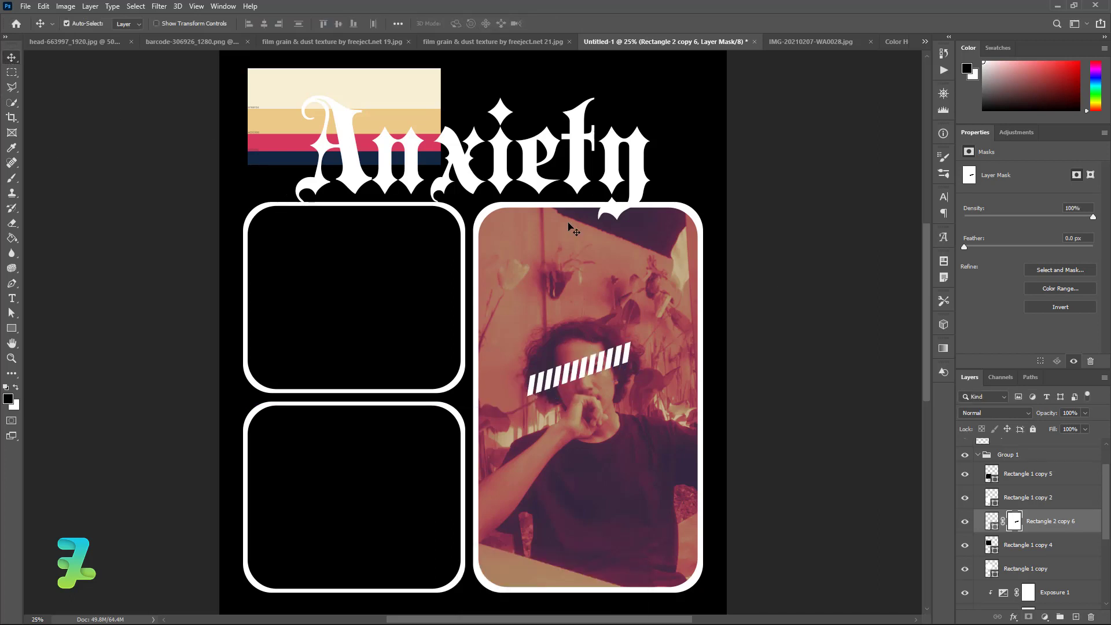
pyautogui.moveTo(924, 332); pyautogui.dragTo(926, 339)
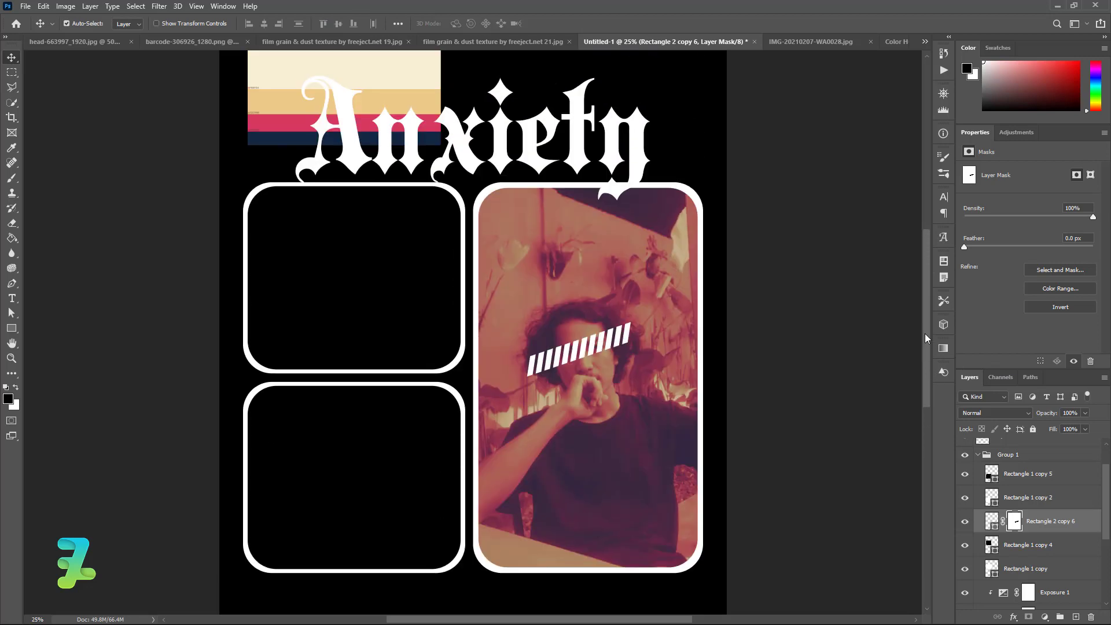
pyautogui.scroll(2, 1028, 493)
# Paste the anxiety description as an 11 pt text line and move it under the frames
pyautogui.click(977, 493)
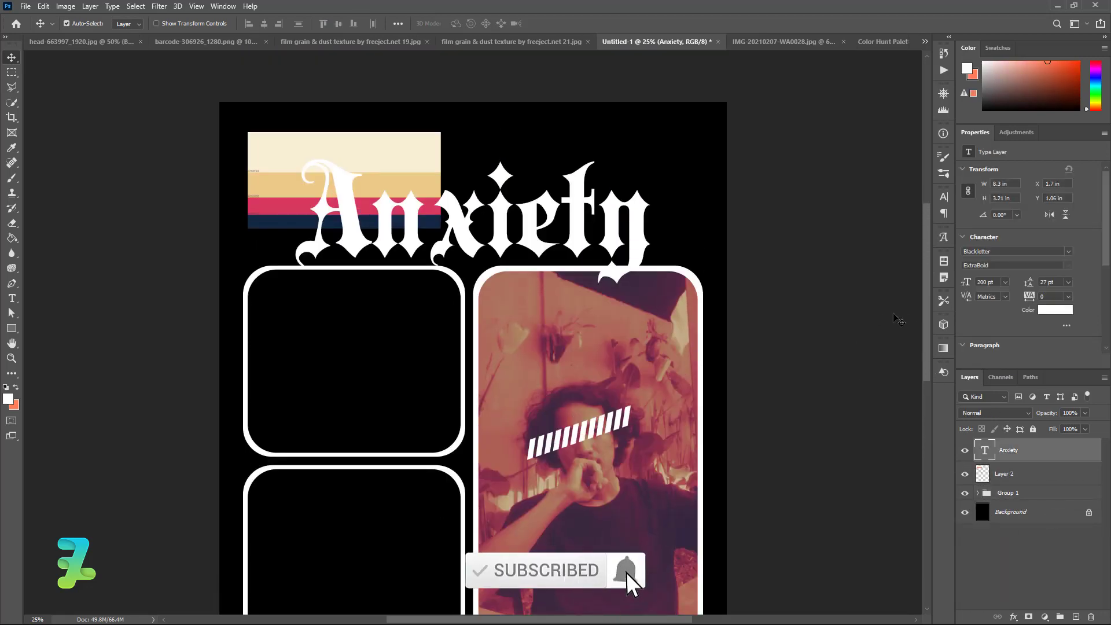
pyautogui.moveTo(925, 317); pyautogui.dragTo(924, 419)
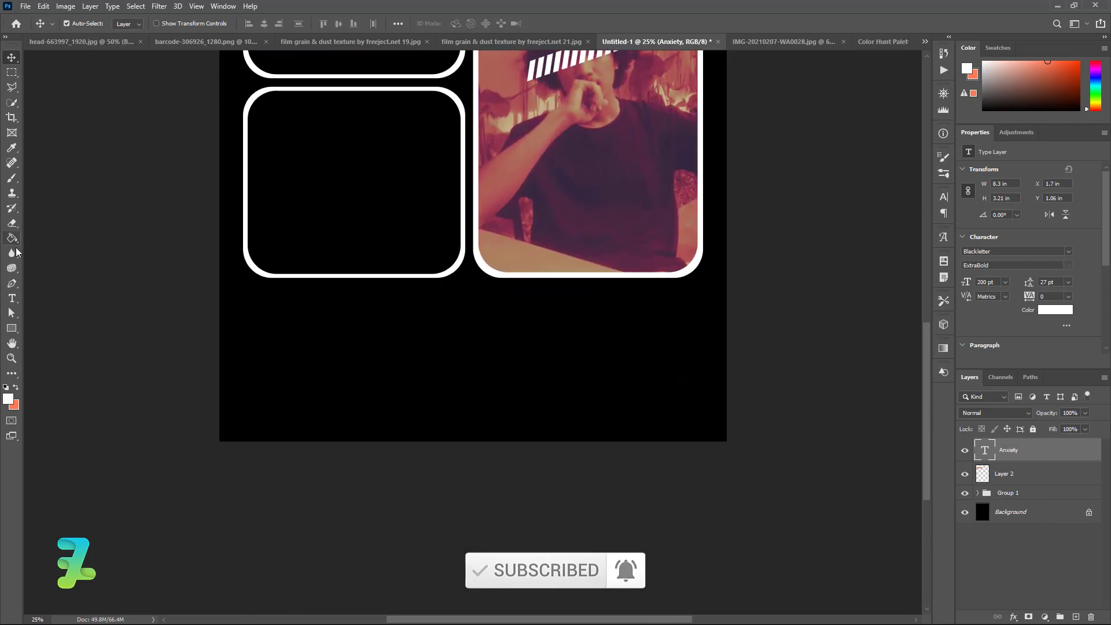
pyautogui.click(13, 298)
pyautogui.click(318, 340)
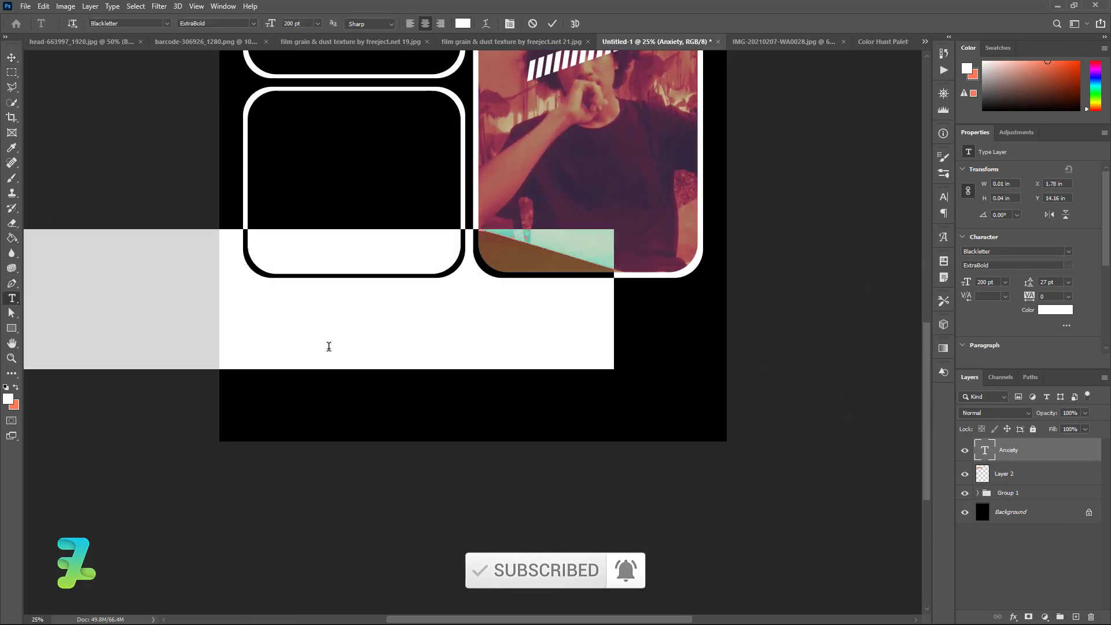
pyautogui.hotkey('ctrl', 'v')
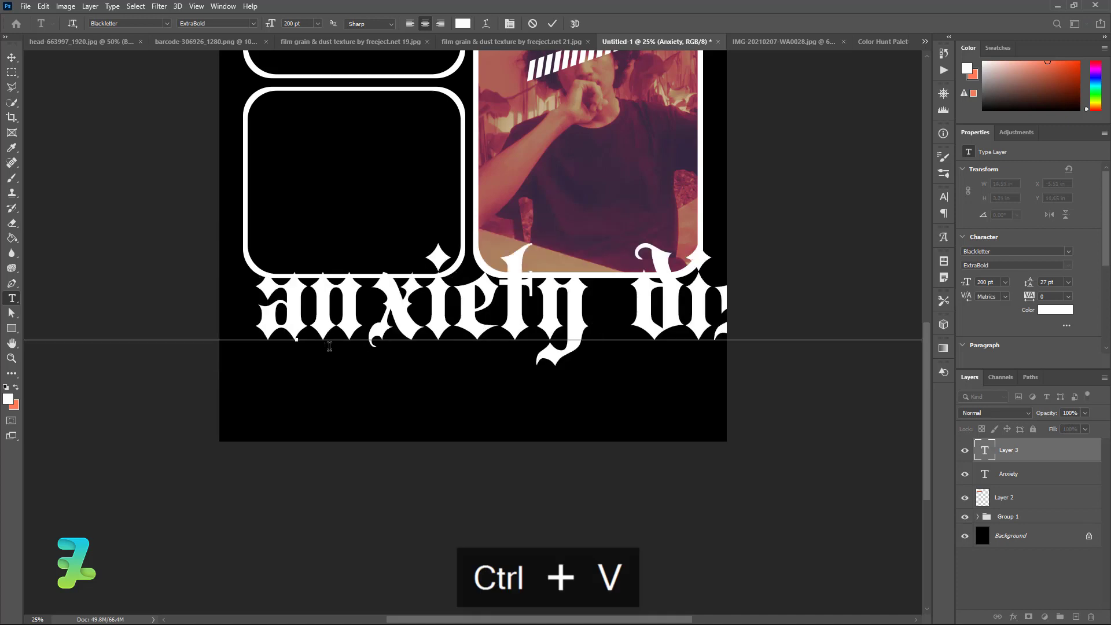
pyautogui.hotkey('ctrl', 'a')
pyautogui.click(317, 25)
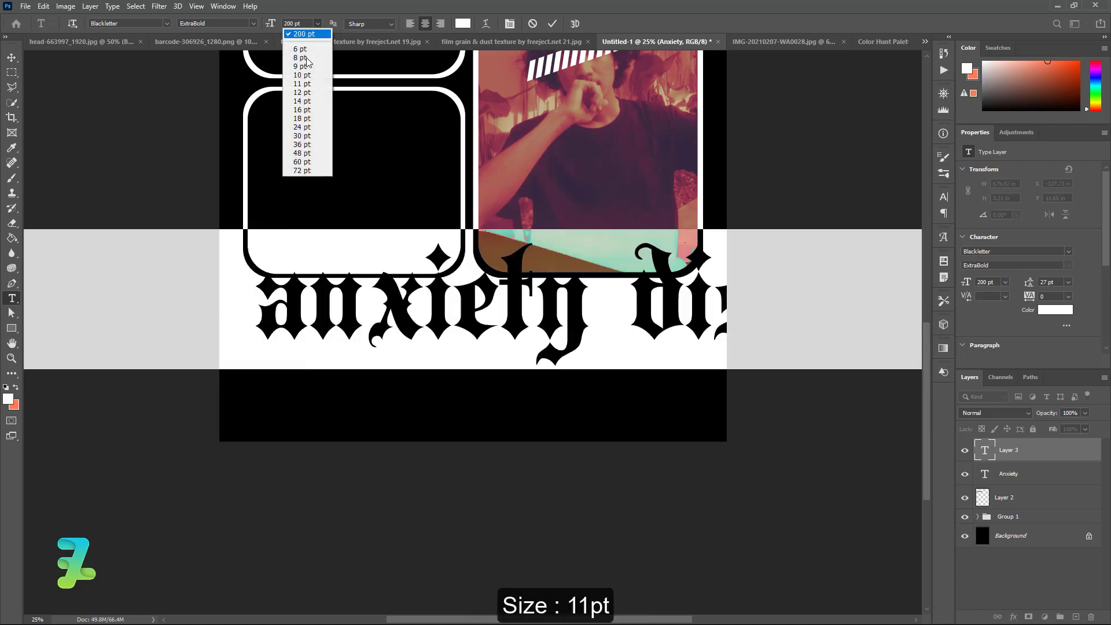
pyautogui.click(311, 84)
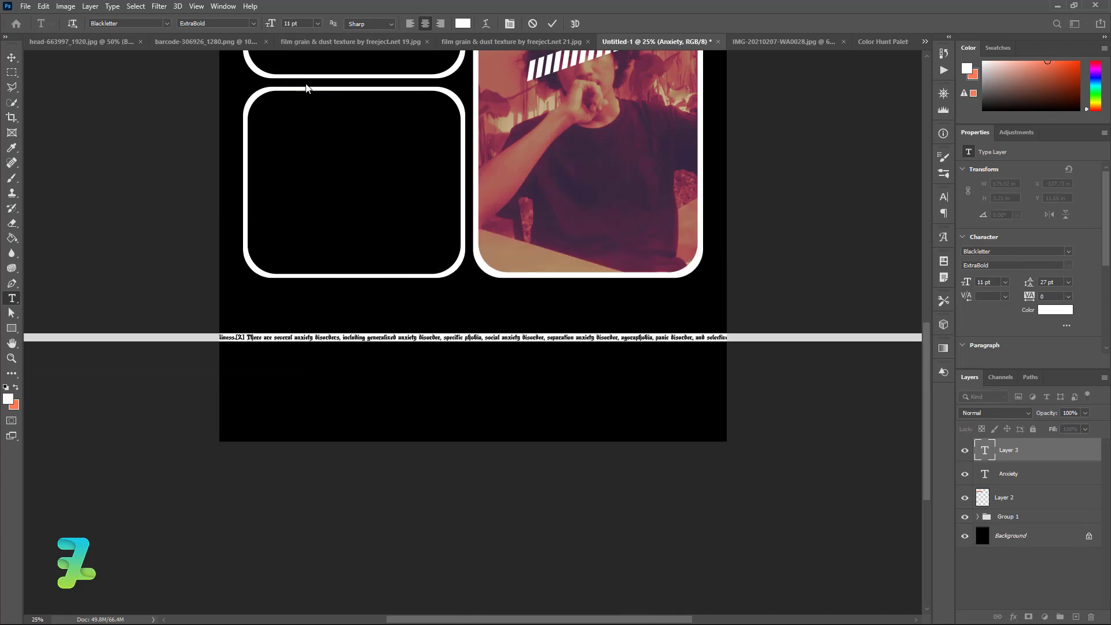
pyautogui.click(11, 57)
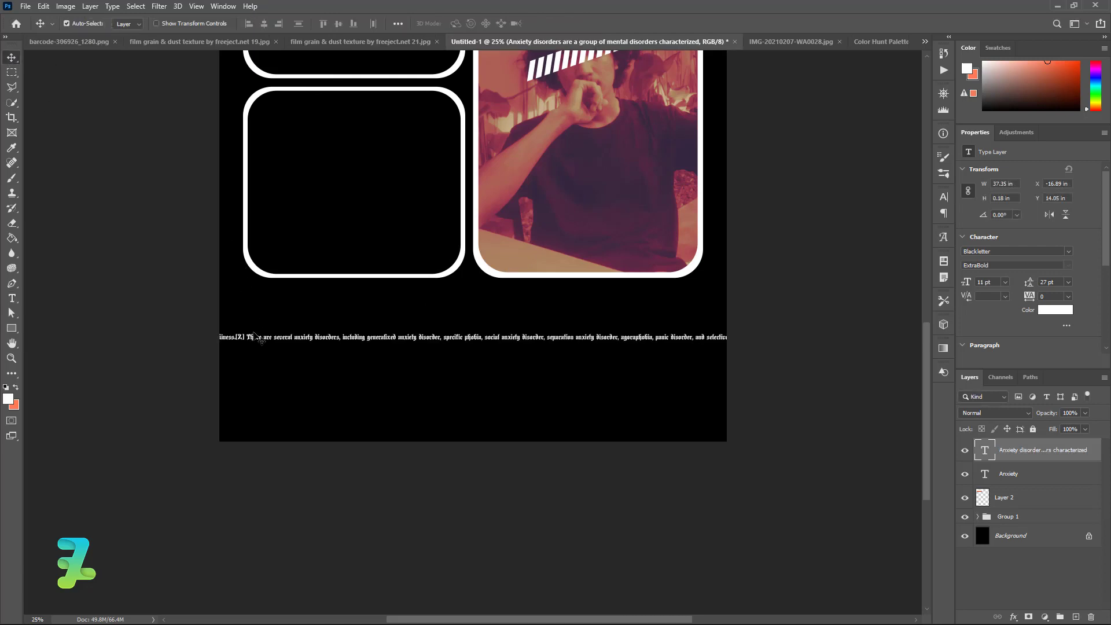
pyautogui.moveTo(255, 337)
pyautogui.mouseDown()
pyautogui.moveTo(785, 299)
pyautogui.moveTo(258, 283)
pyautogui.moveTo(354, 295)
pyautogui.mouseUp()
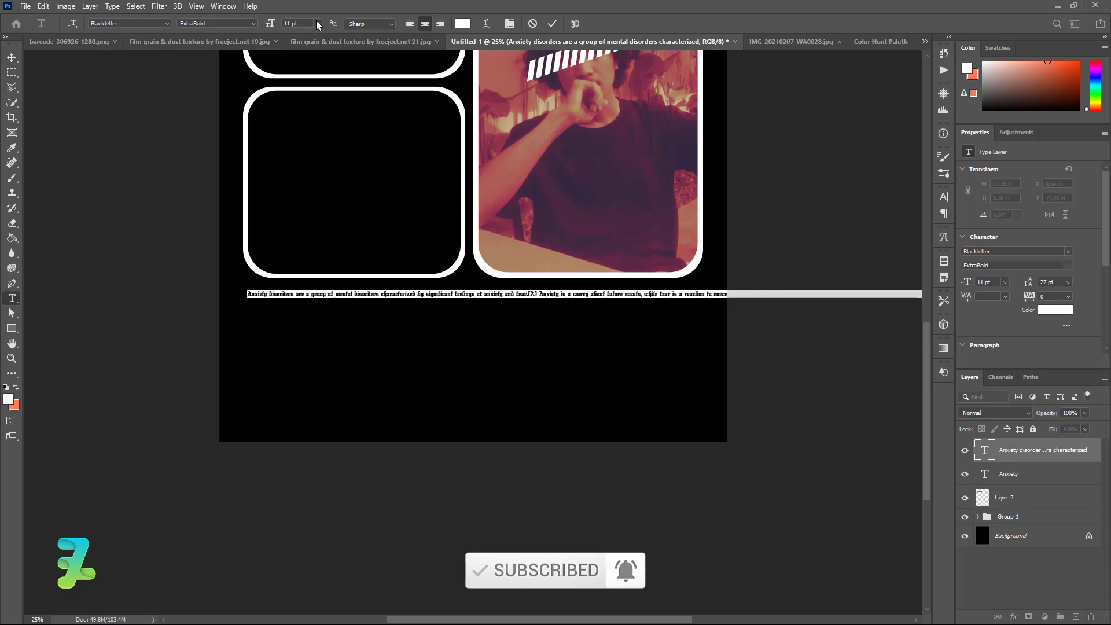
# Enlarge the description to 14 pt and move it to start under the left frame
pyautogui.click(318, 23)
pyautogui.click(302, 102)
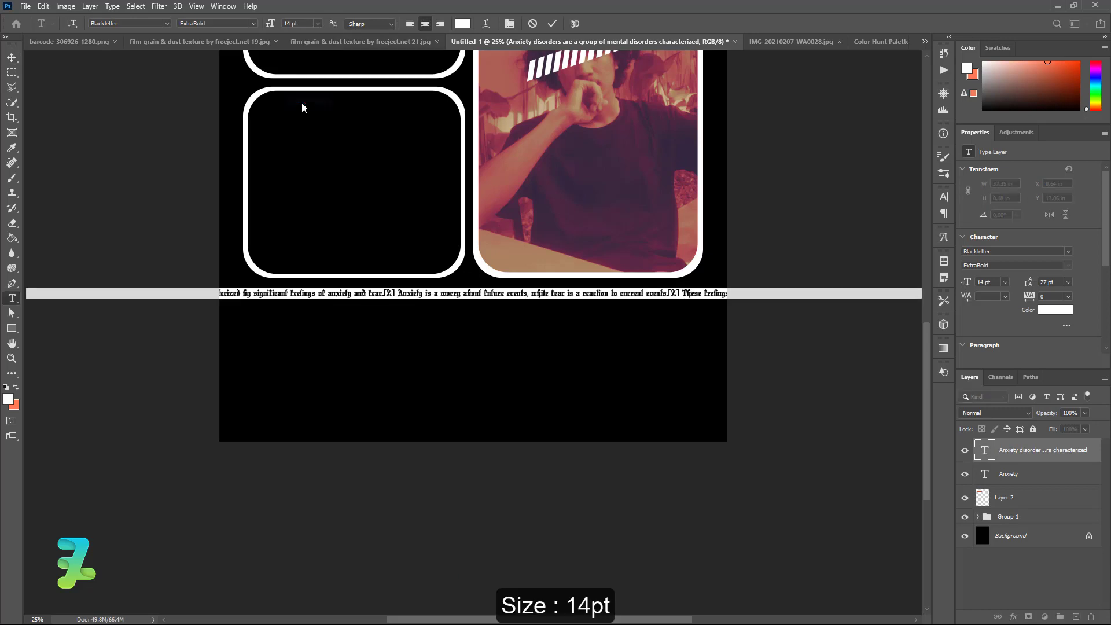
pyautogui.click(136, 235)
pyautogui.press('v')
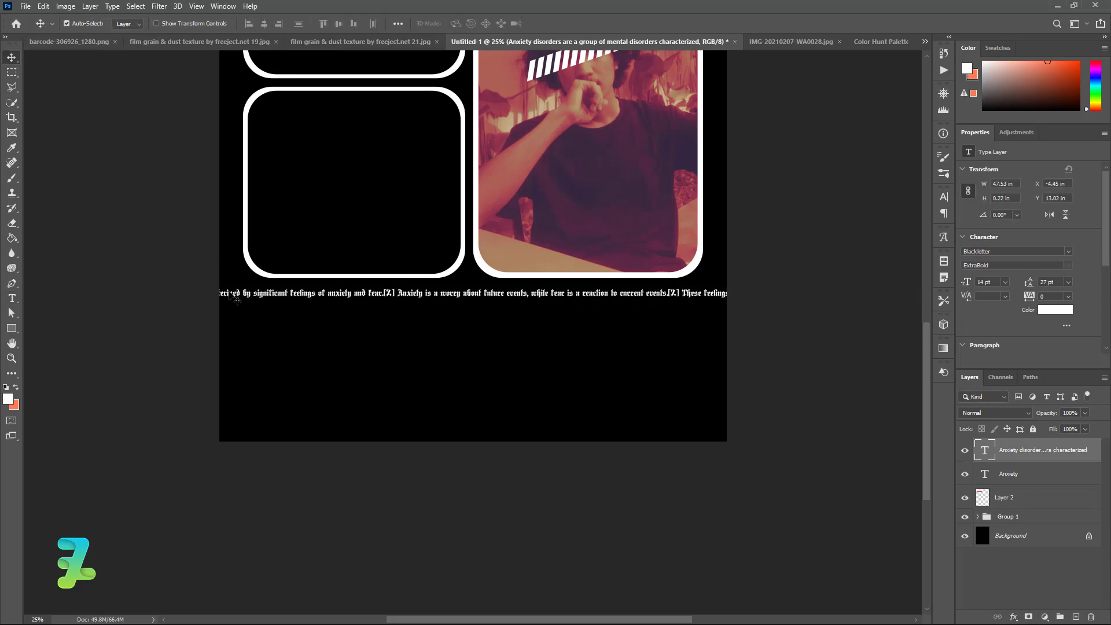
pyautogui.moveTo(228, 295)
pyautogui.mouseDown()
pyautogui.moveTo(456, 295)
pyautogui.moveTo(446, 296)
pyautogui.mouseUp()
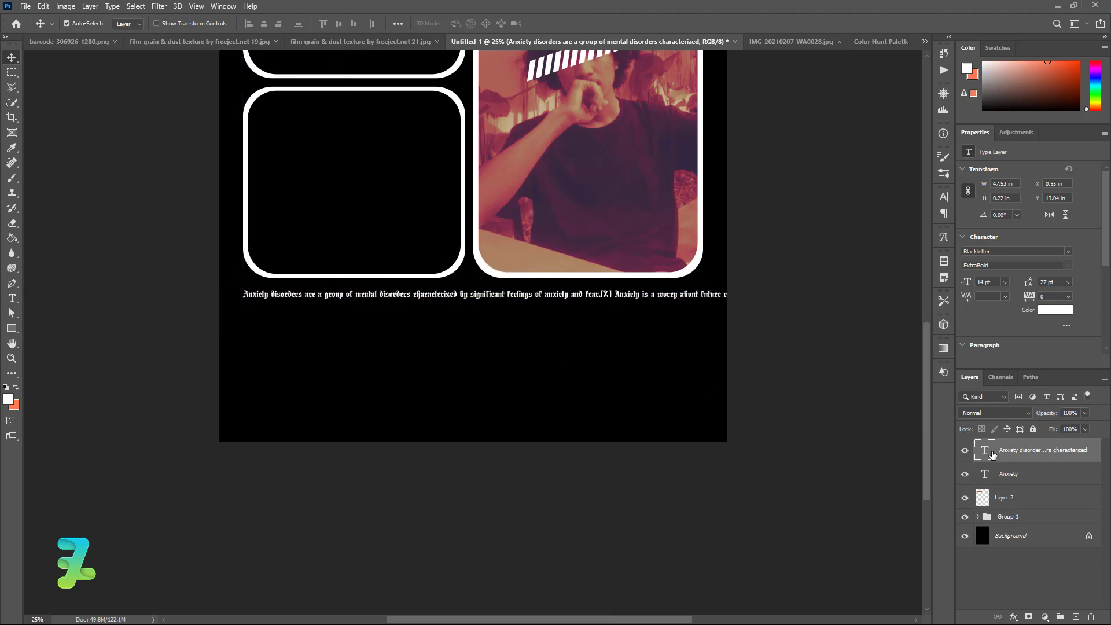
# Break the description onto a second line before 'future events'
pyautogui.doubleClick(992, 455)
pyautogui.click(701, 293)
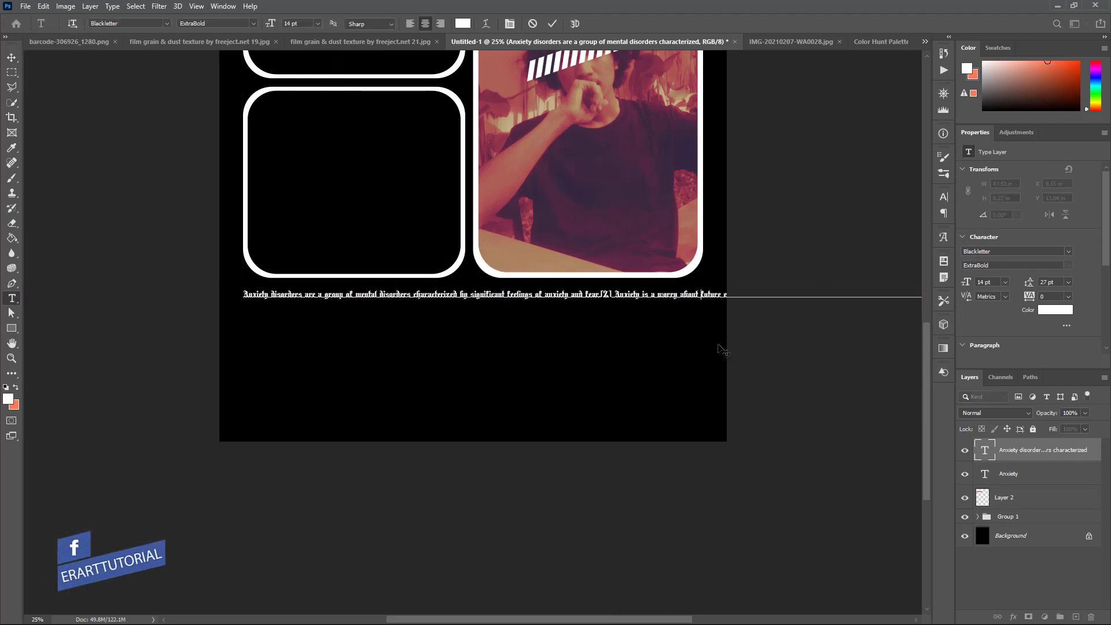
pyautogui.press('Return')
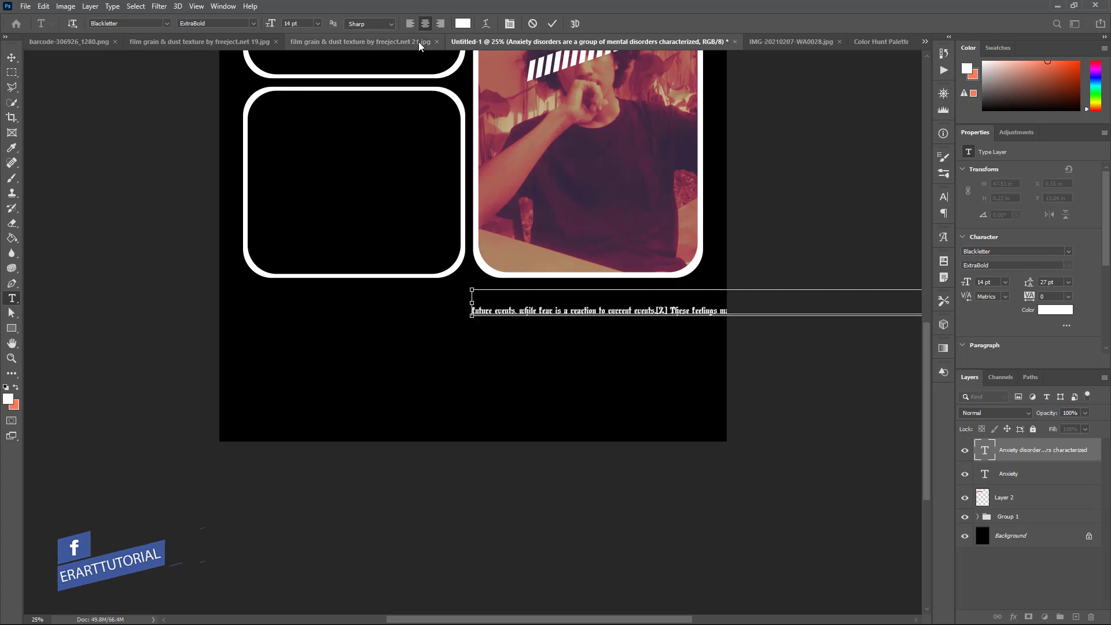
pyautogui.hotkey('ctrl', 'a')
pyautogui.press('BackSpace')
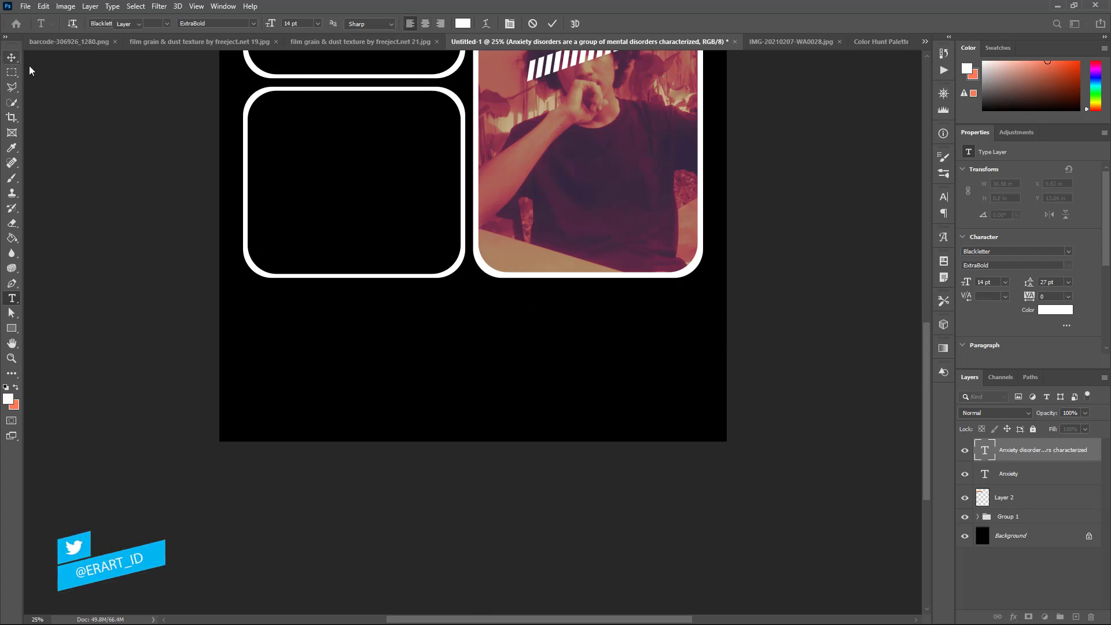
pyautogui.click(12, 58)
# Move the description text onto the poster's bottom area beneath the frames
pyautogui.hotkey('ctrl', '-')
pyautogui.hotkey('ctrl', '-')
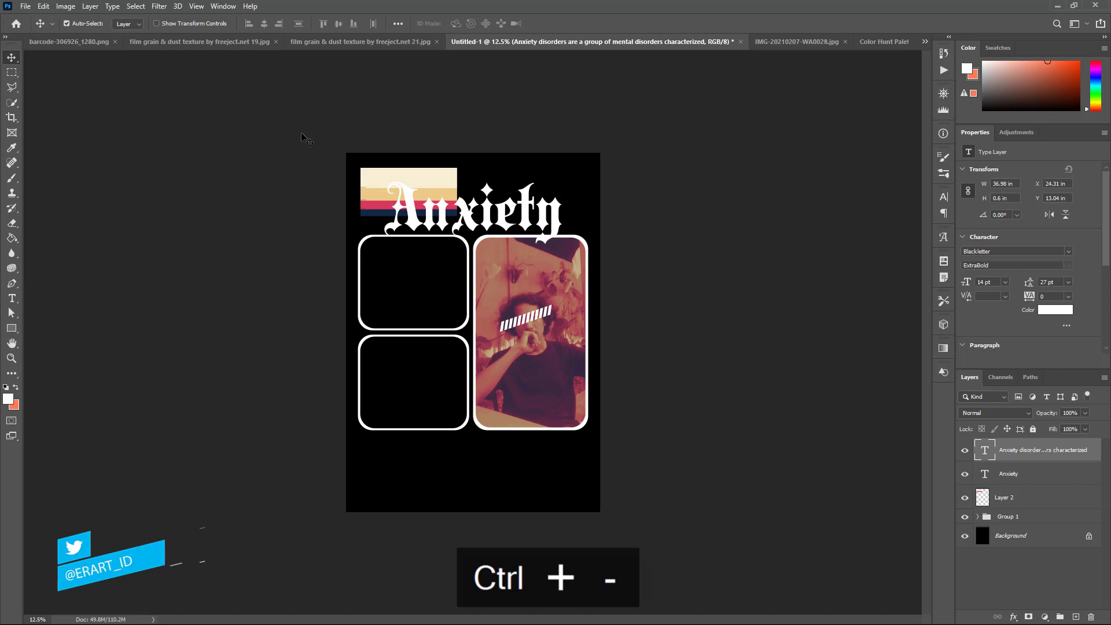
pyautogui.hotkey('ctrl', 't')
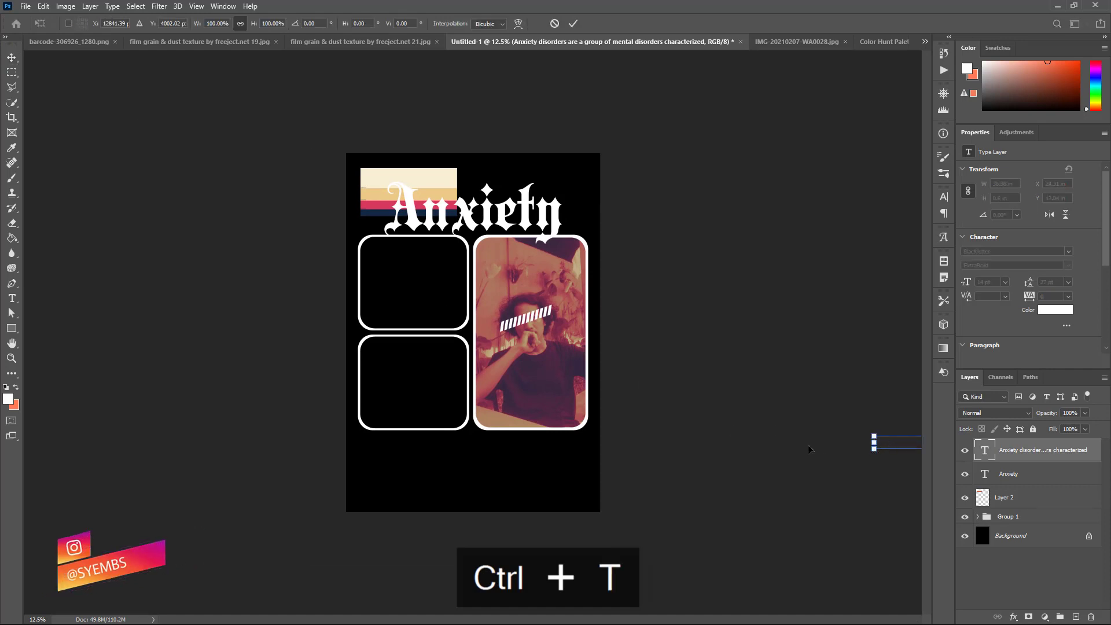
pyautogui.moveTo(877, 449); pyautogui.dragTo(491, 446)
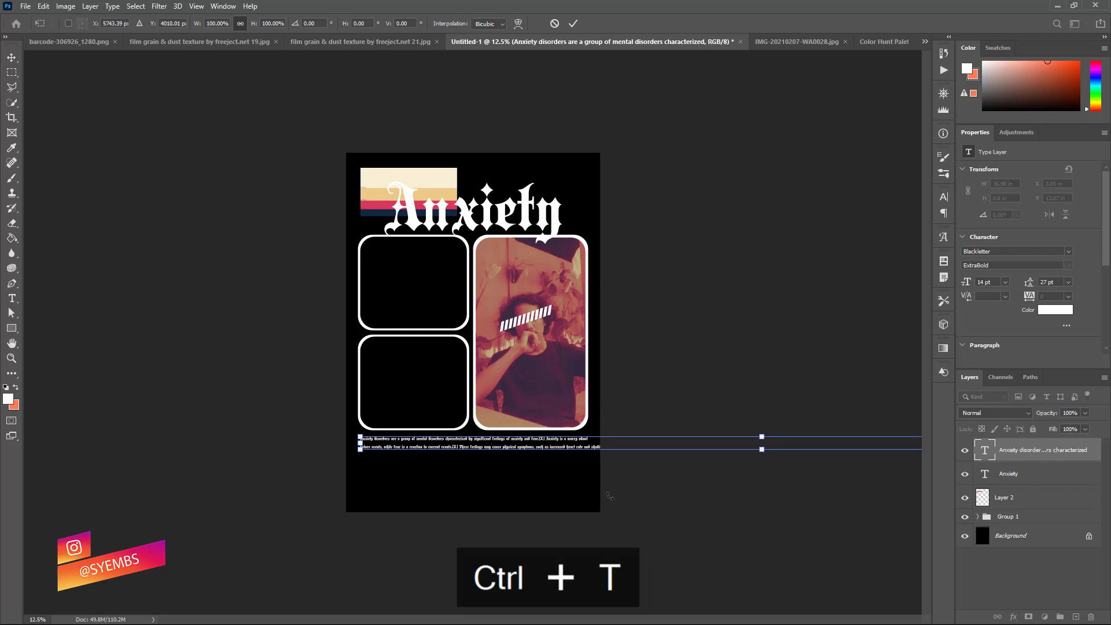
pyautogui.click(10, 56)
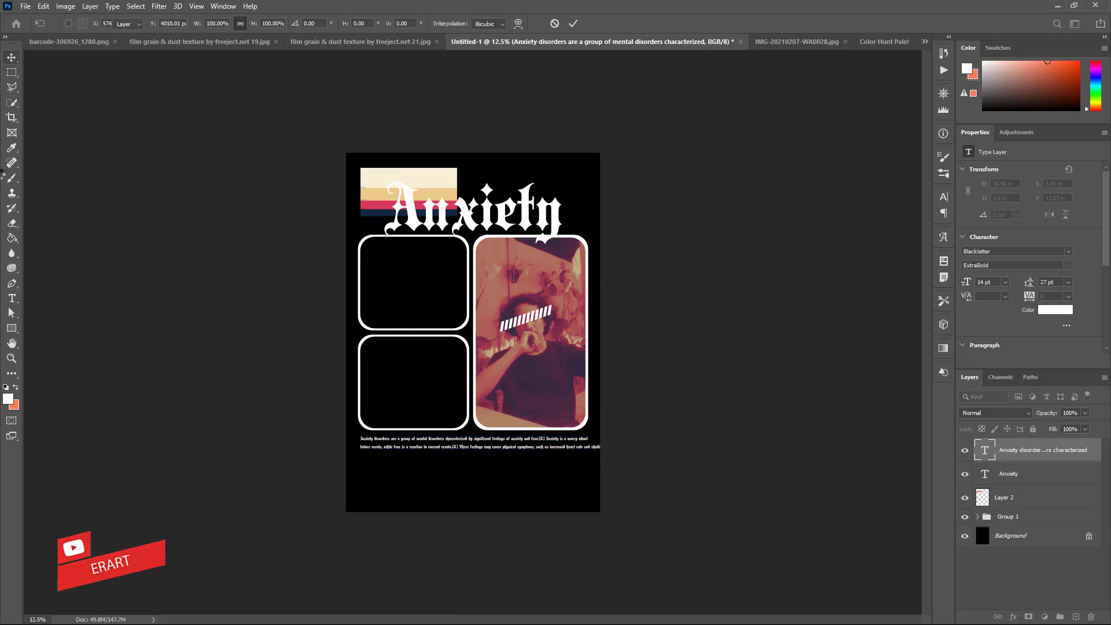
pyautogui.hotkey('ctrl', '=')
pyautogui.hotkey('ctrl', '=')
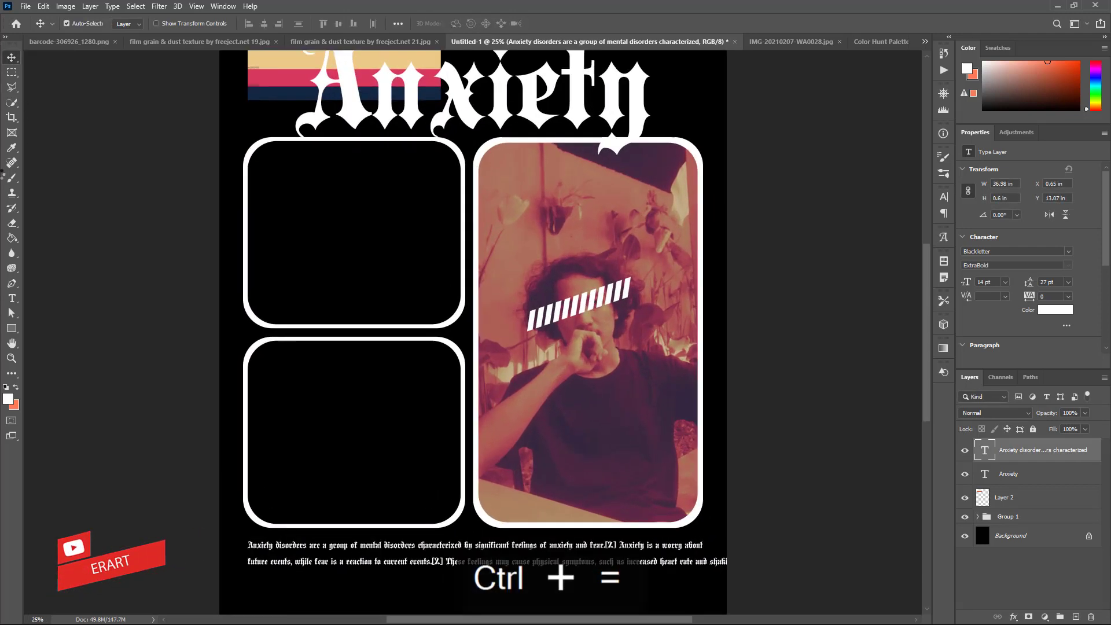
# Add line breaks before 'shakiness', 'anxiety disorder' and 'possible' to make a five-line paragraph
pyautogui.scroll(-3, 925, 310)
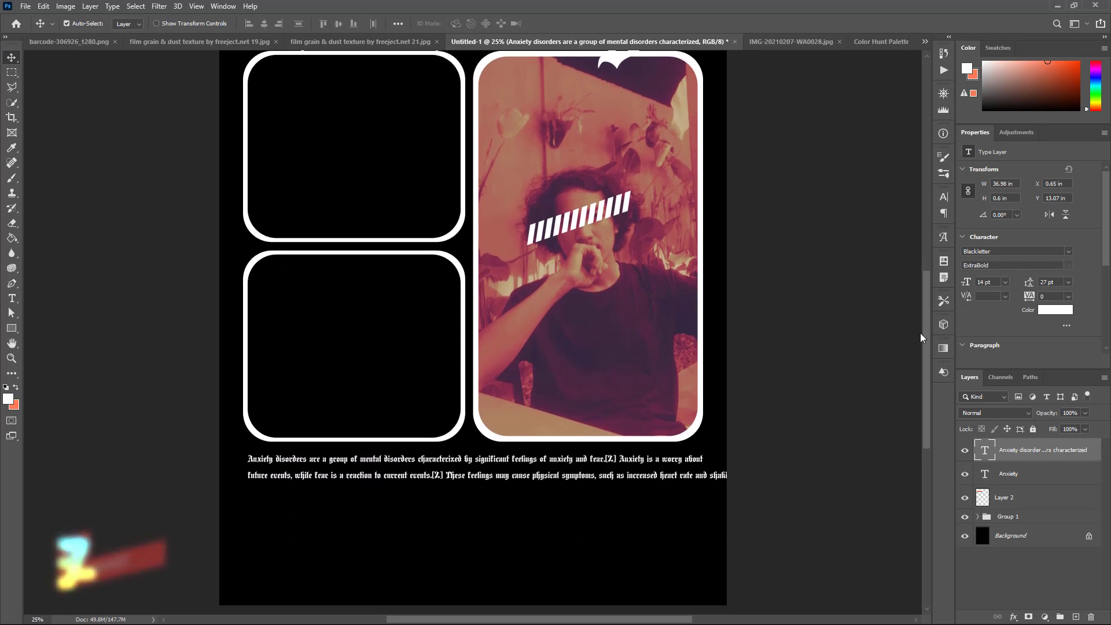
pyautogui.moveTo(417, 431); pyautogui.dragTo(461, 417)
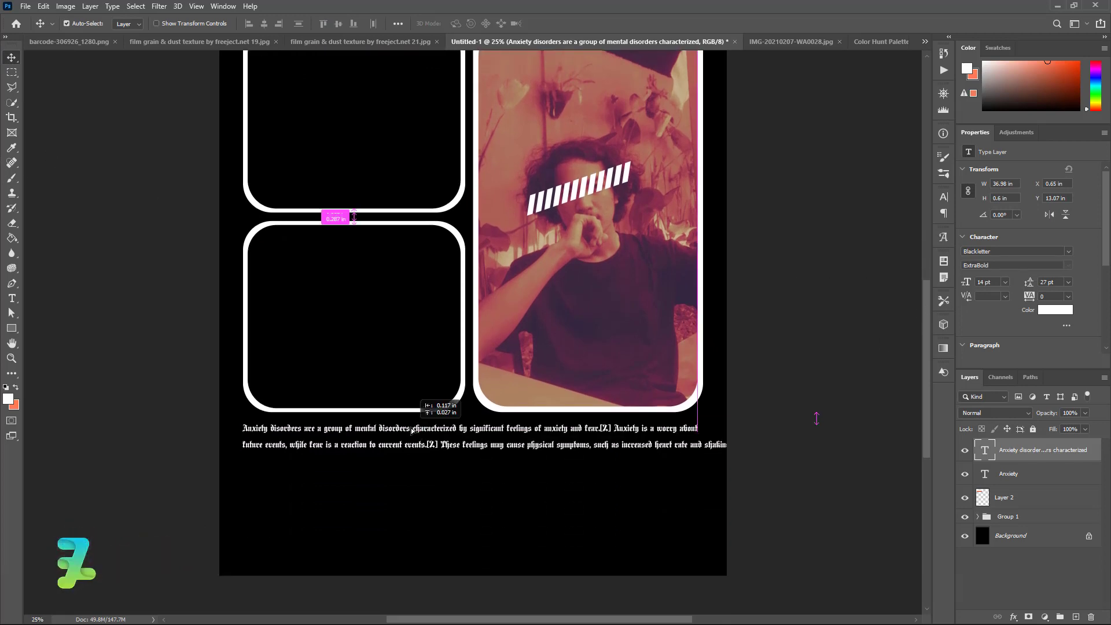
pyautogui.doubleClick(983, 450)
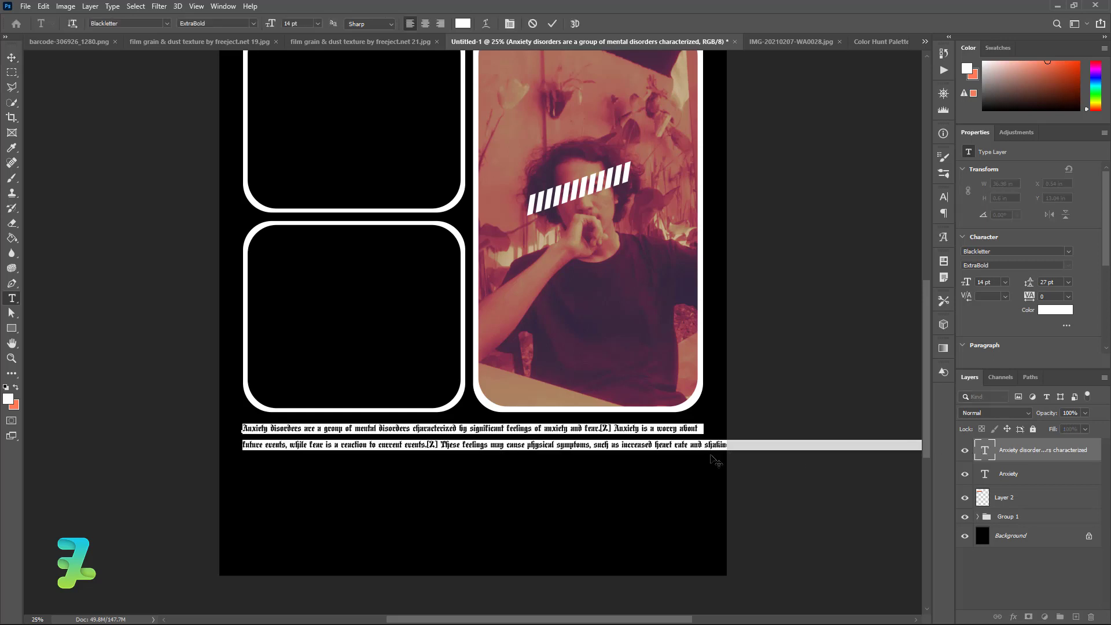
pyautogui.click(708, 444)
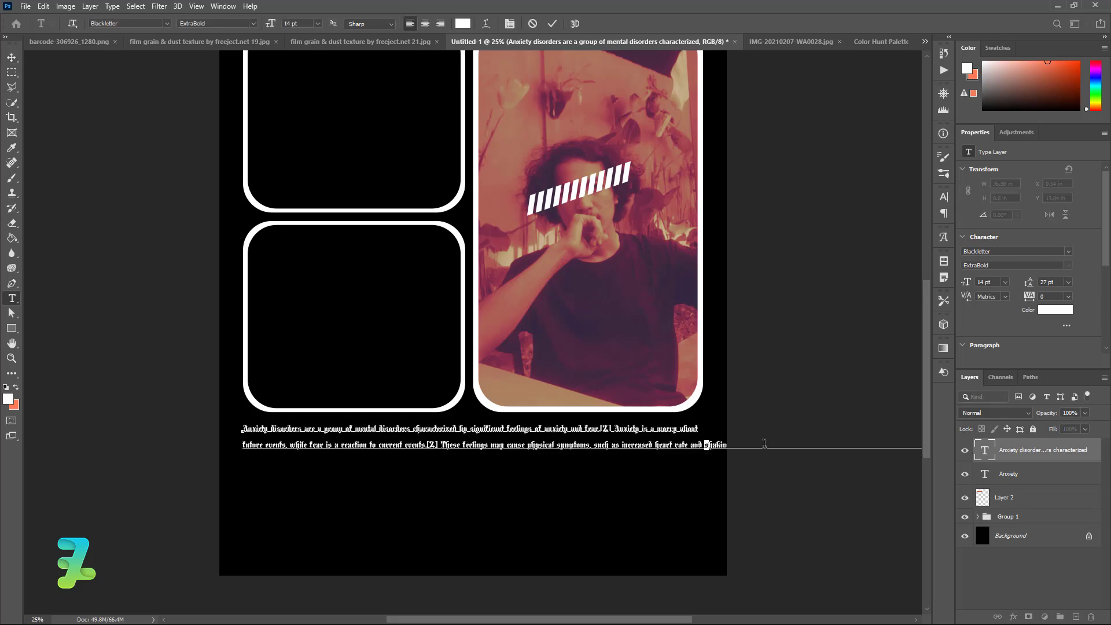
pyautogui.press('Return')
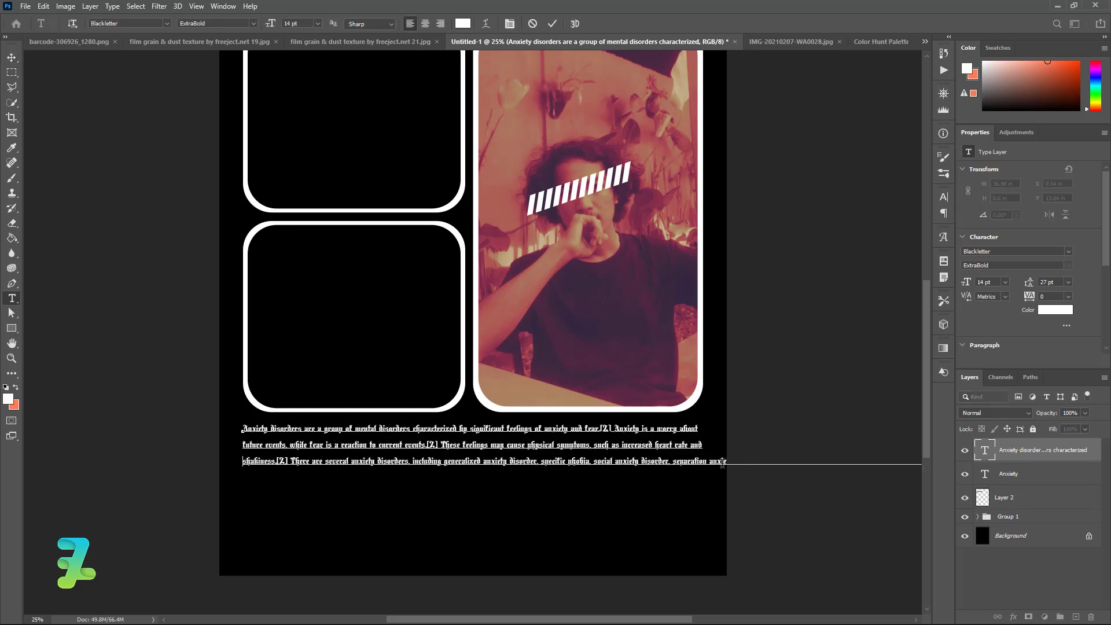
pyautogui.press('Return')
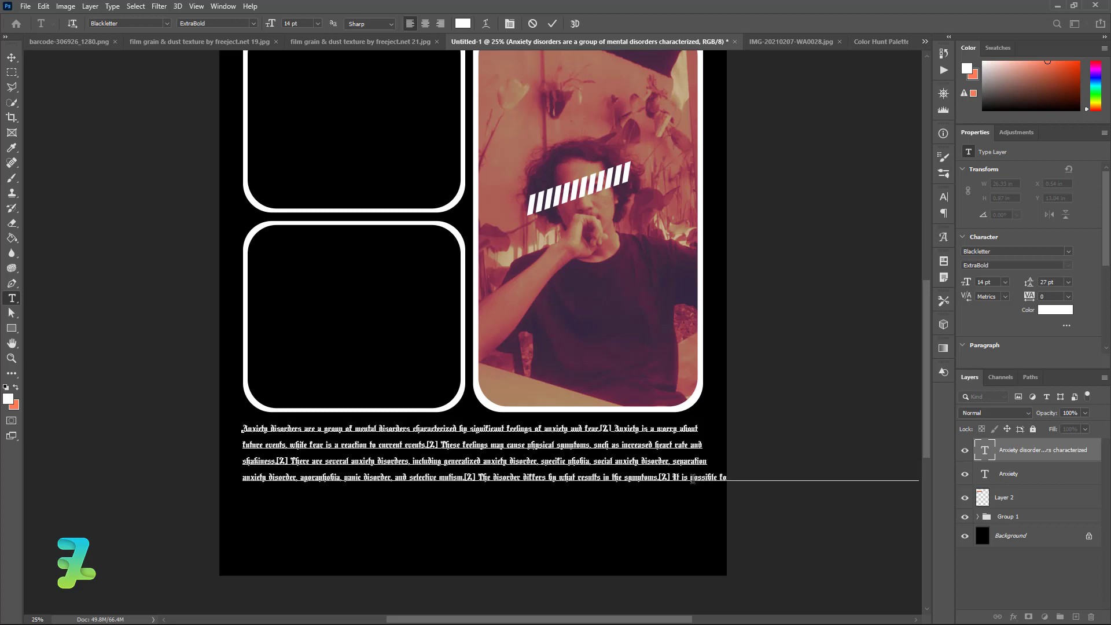
pyautogui.press('Return')
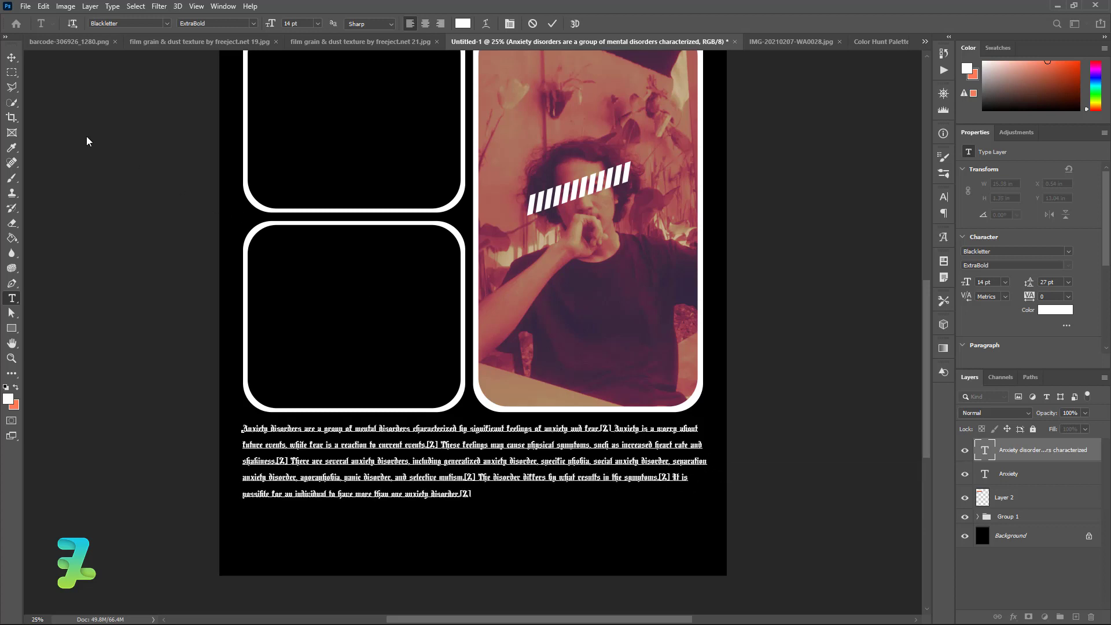
# Set the paragraph's leading to Auto and nudge it into alignment under the frames
pyautogui.hotkey('ctrl', 'a')
pyautogui.click(944, 197)
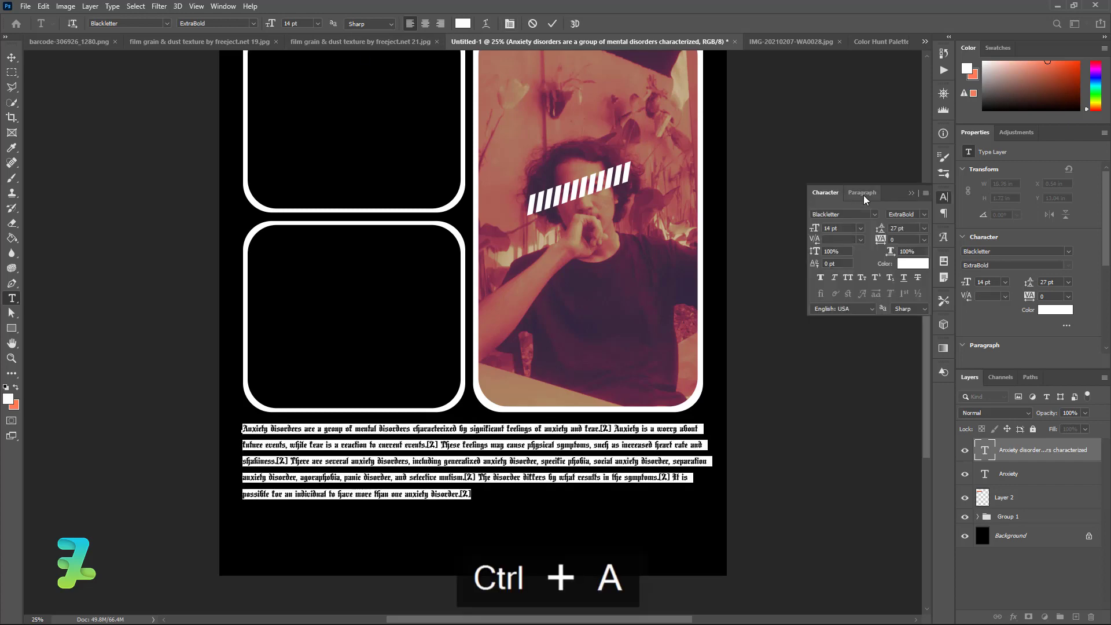
pyautogui.click(924, 229)
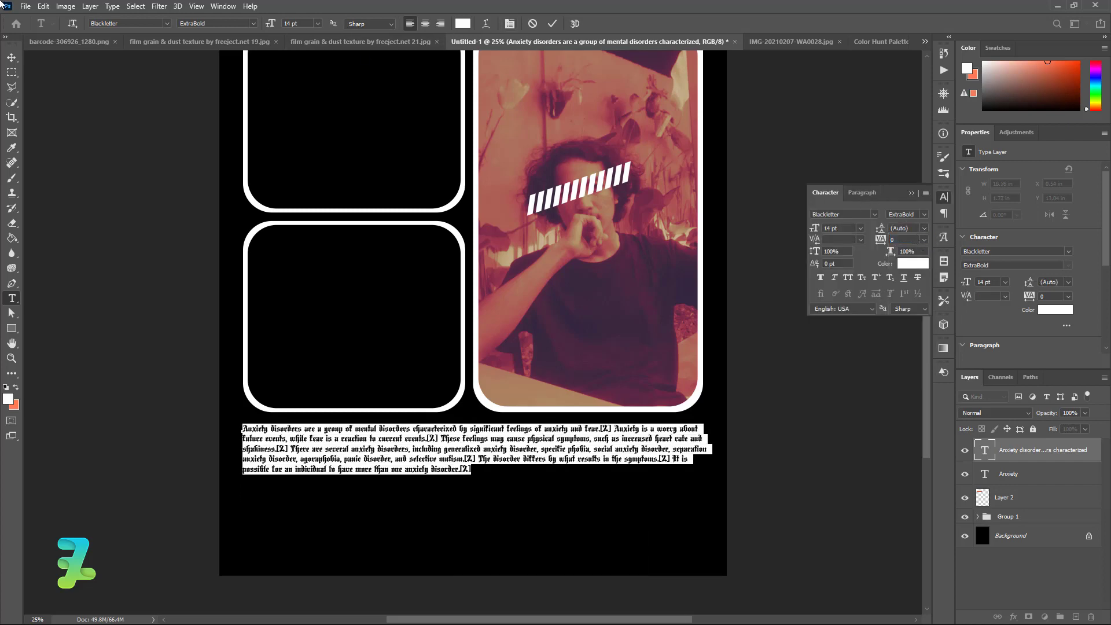
pyautogui.click(12, 57)
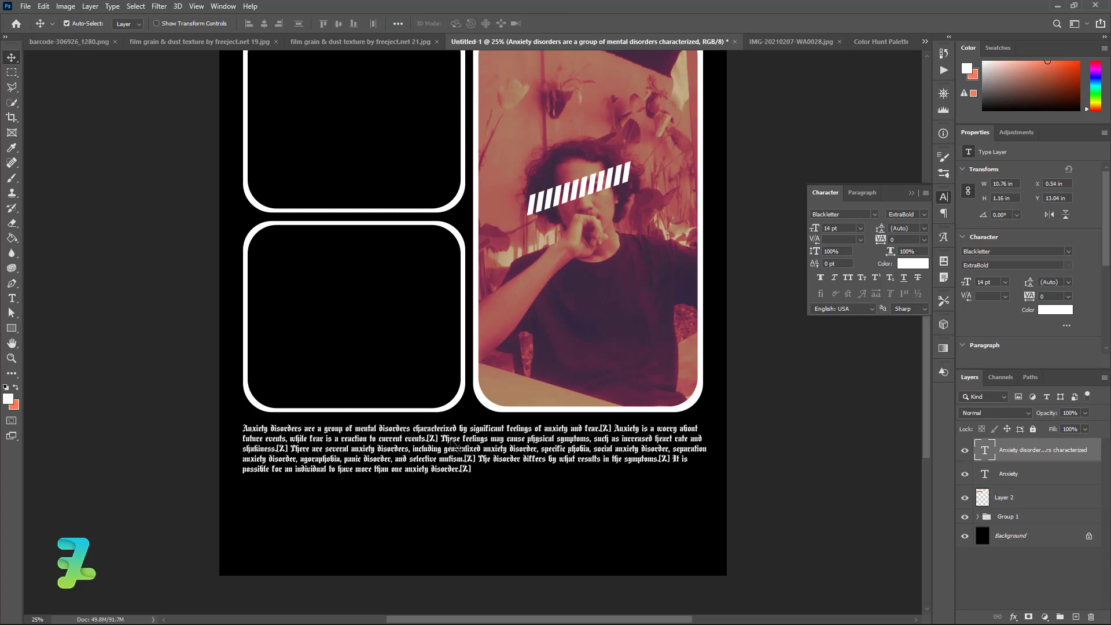
pyautogui.moveTo(458, 447); pyautogui.dragTo(460, 447)
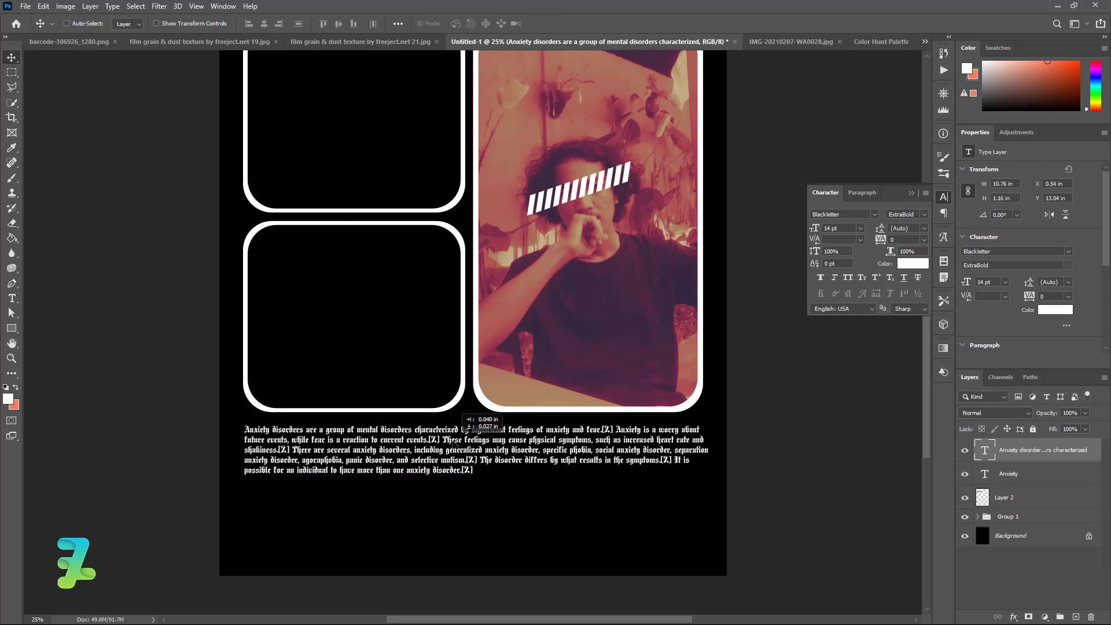
pyautogui.scroll(3, 668, 338)
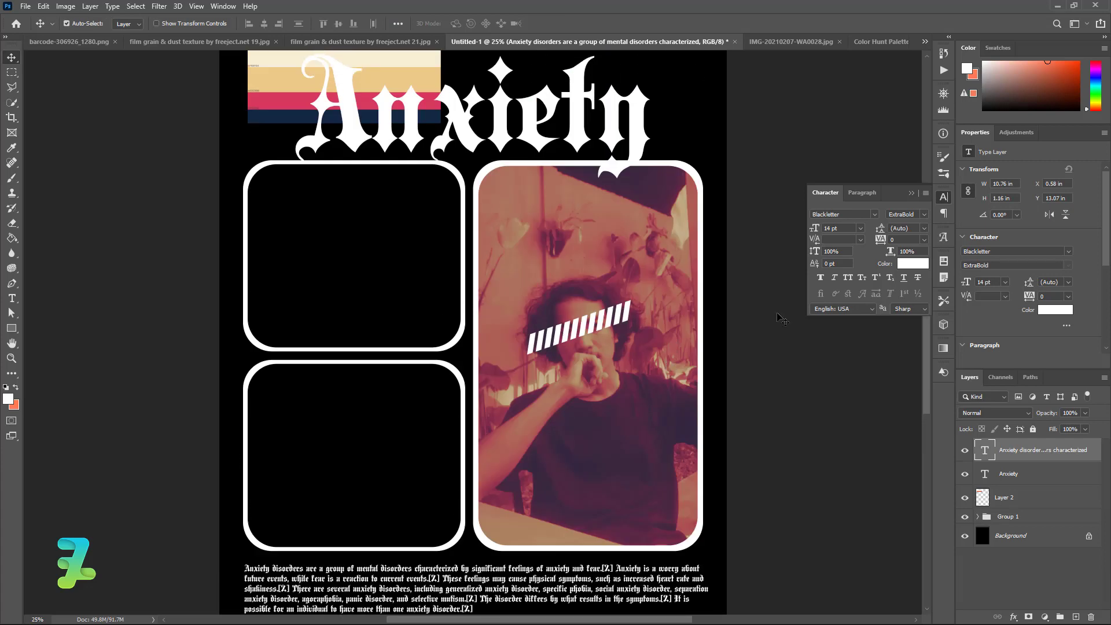
pyautogui.click(912, 193)
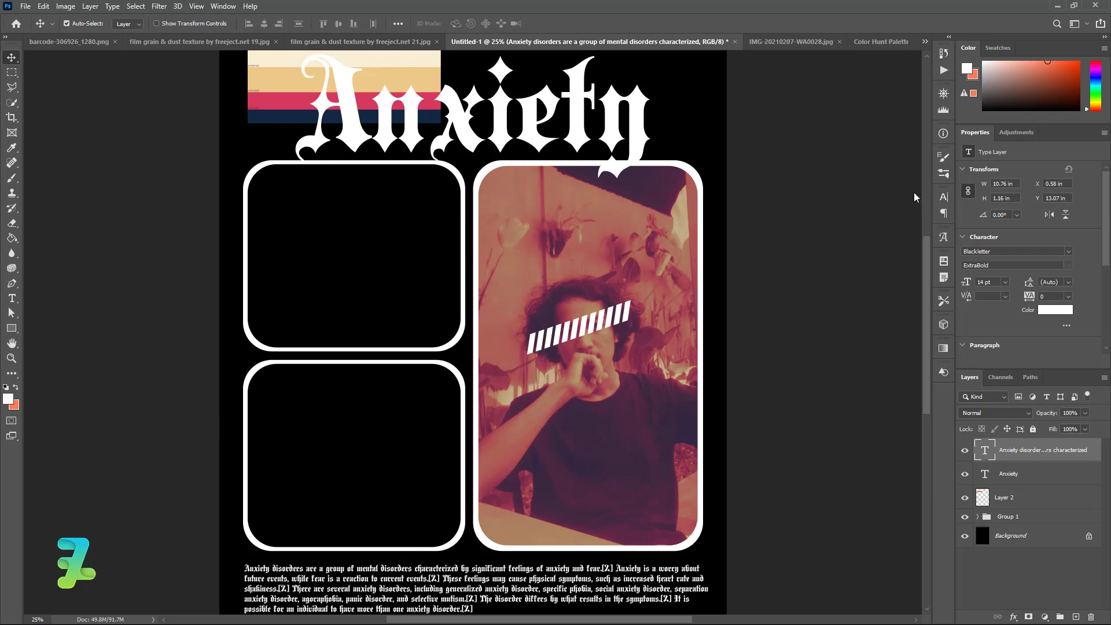
# Copy the cut-out wireframe head's Background copy layer onto the Untitled-1 poster canvas
pyautogui.click(65, 42)
pyautogui.rightClick(66, 44)
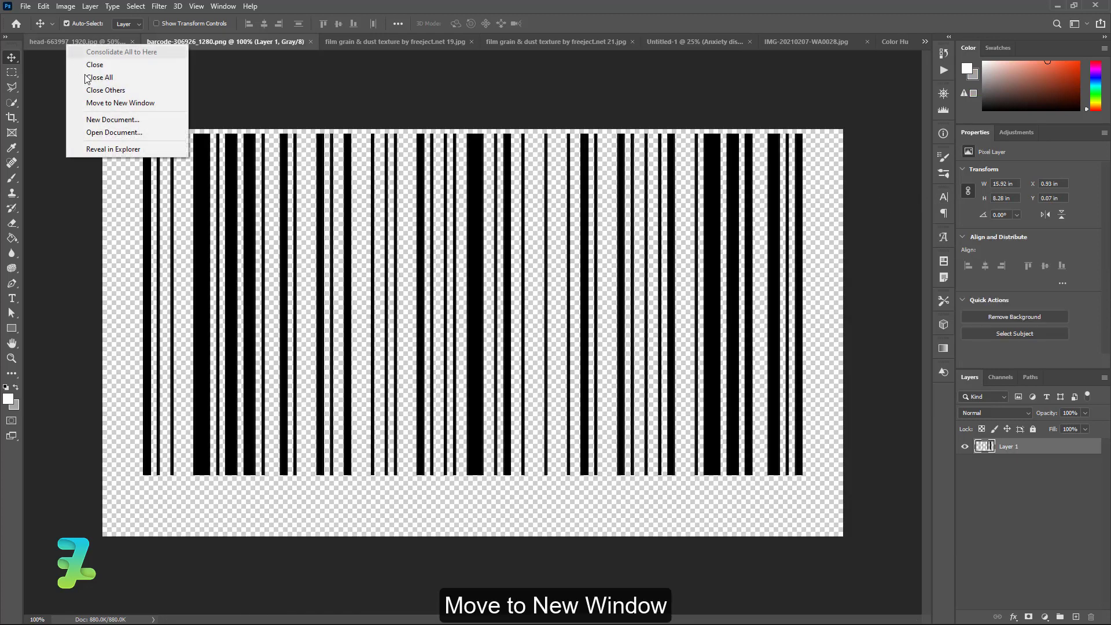
pyautogui.click(95, 103)
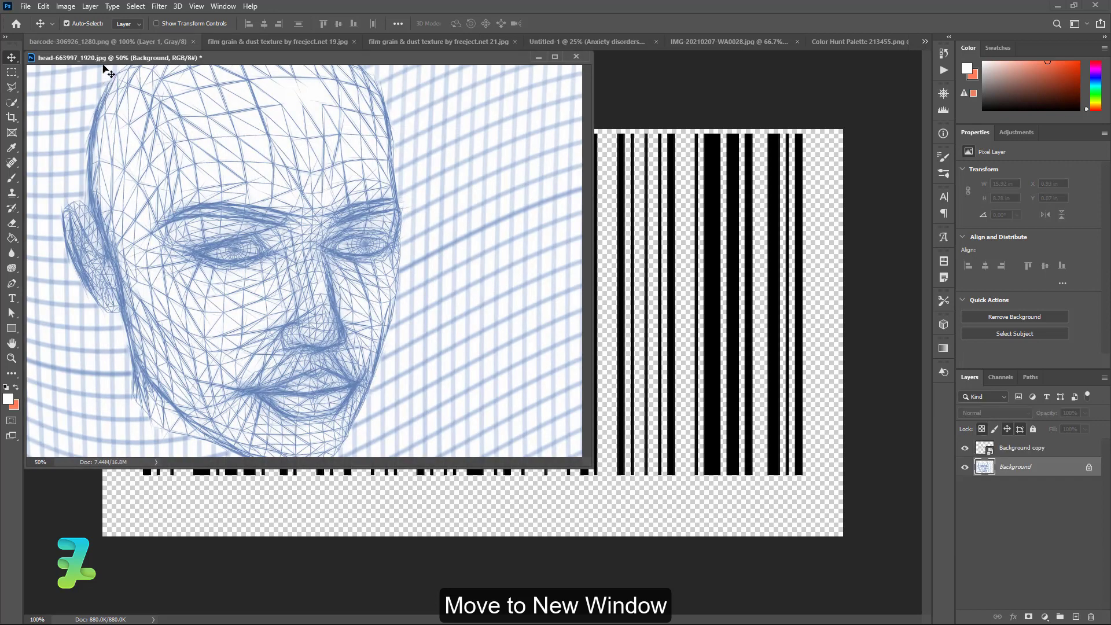
pyautogui.moveTo(203, 56)
pyautogui.mouseDown()
pyautogui.moveTo(352, 194)
pyautogui.moveTo(355, 115)
pyautogui.mouseUp()
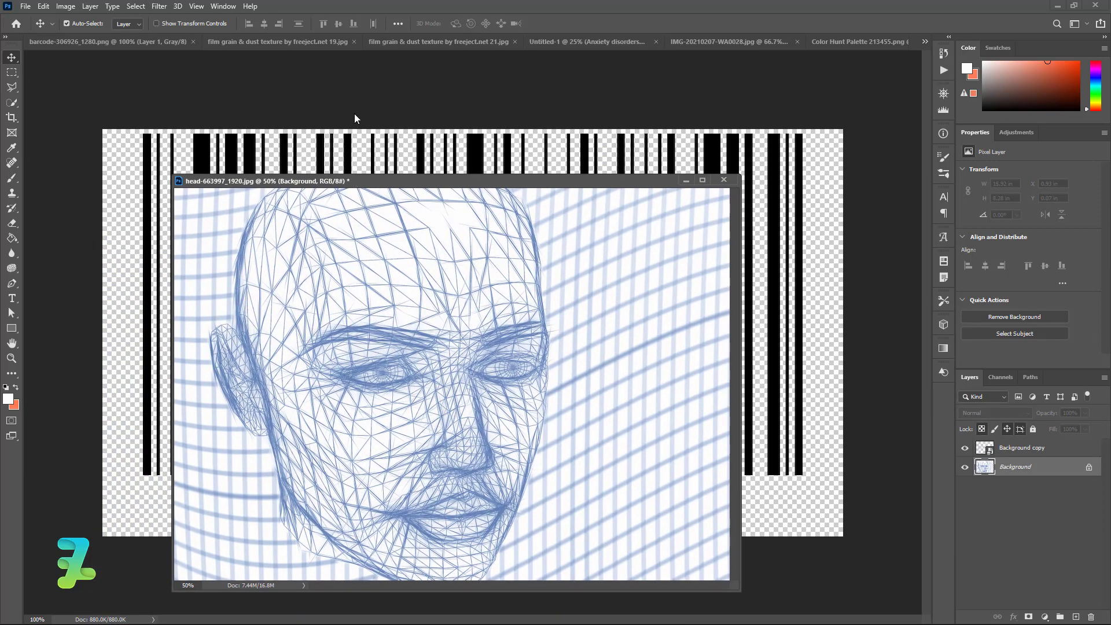
pyautogui.click(579, 41)
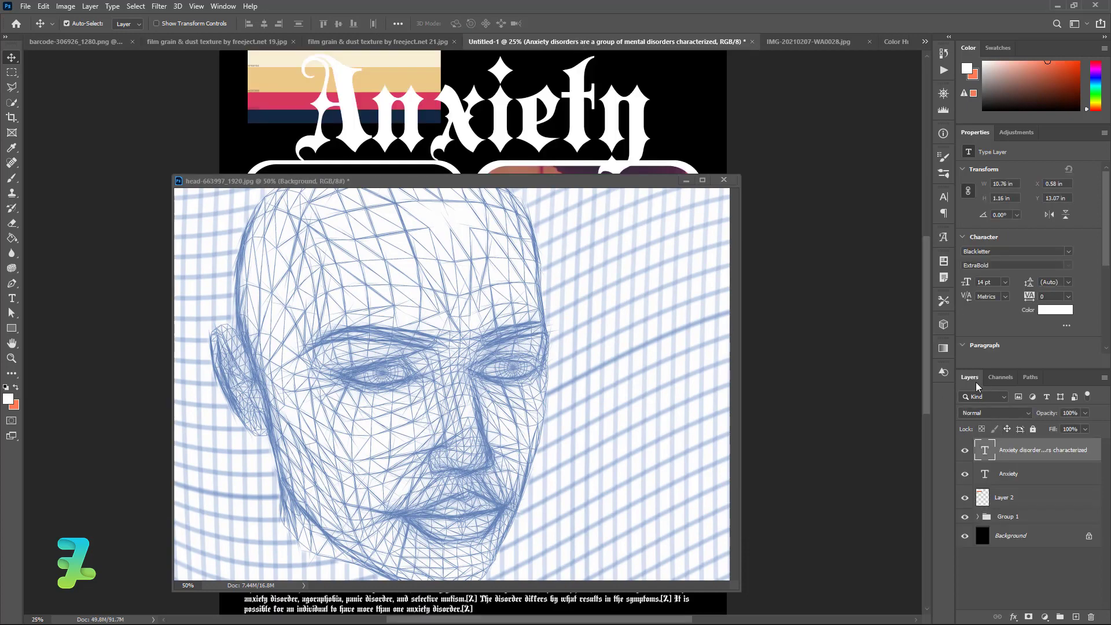
pyautogui.click(571, 278)
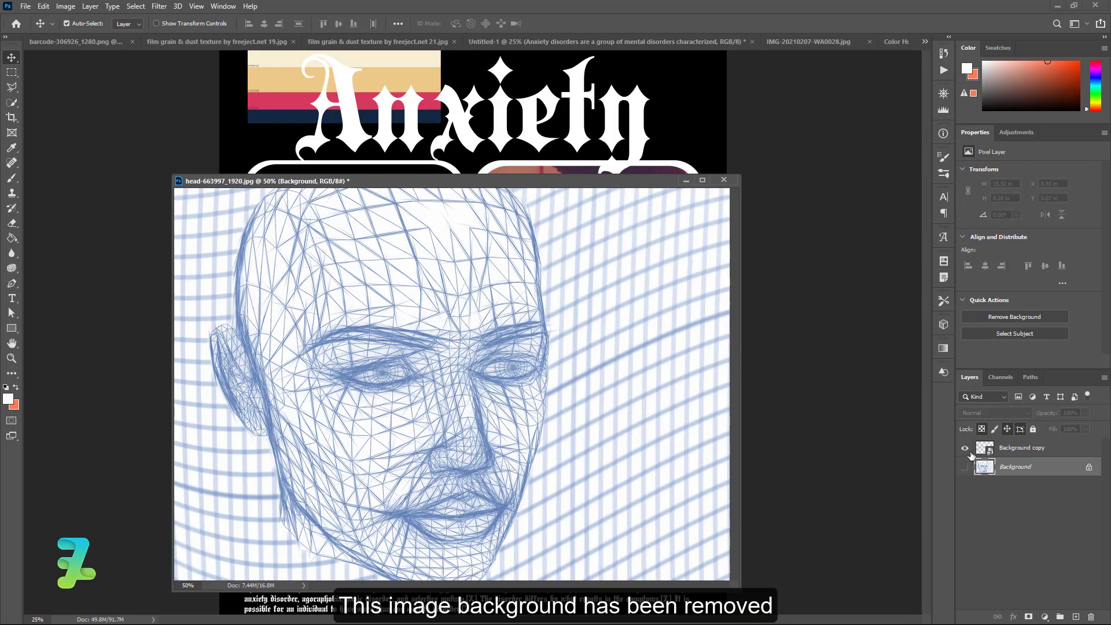
pyautogui.moveTo(987, 449); pyautogui.dragTo(455, 178)
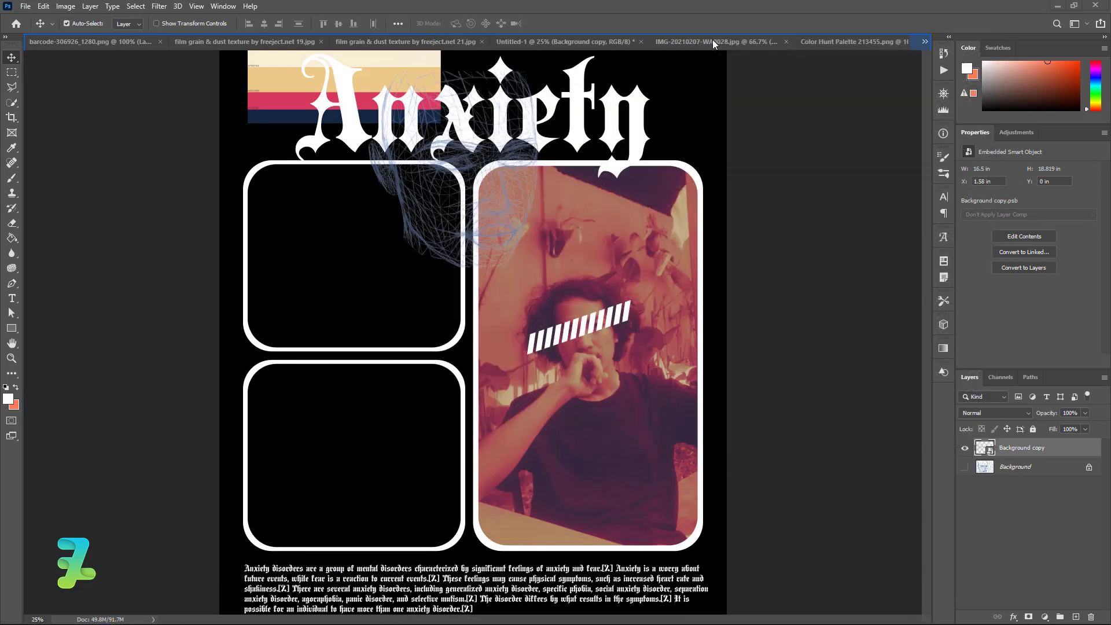
pyautogui.moveTo(457, 190); pyautogui.dragTo(712, 39)
pyautogui.moveTo(485, 85); pyautogui.dragTo(435, 172)
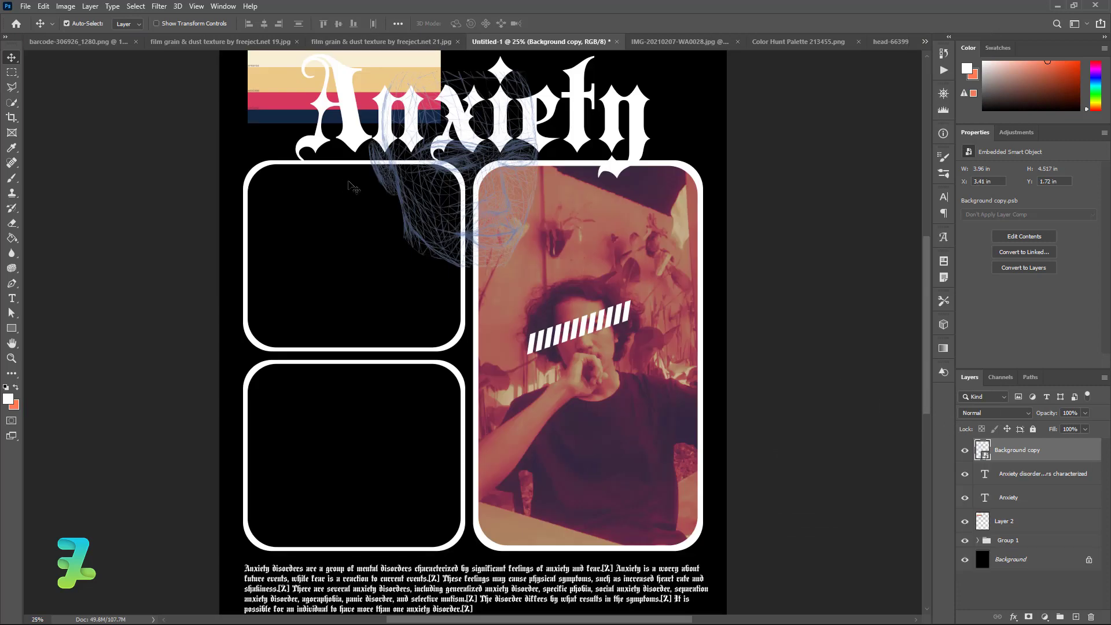
# Move the head layer into Group 1 and clip it to the frame shape below
pyautogui.click(976, 541)
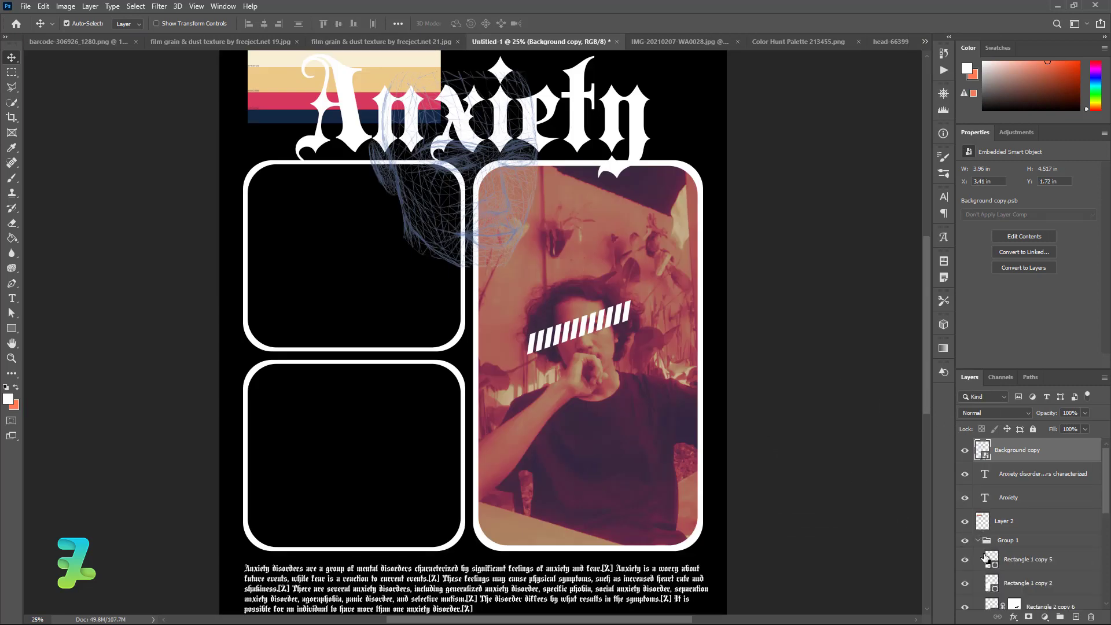
pyautogui.click(965, 560)
pyautogui.moveTo(1016, 450); pyautogui.dragTo(1018, 542)
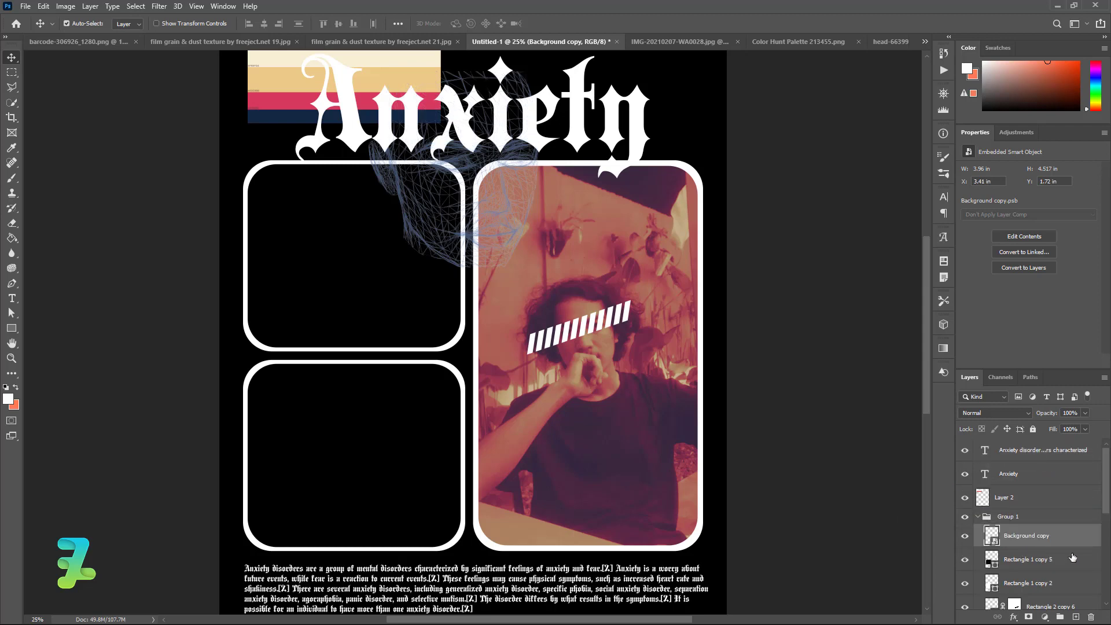
pyautogui.rightClick(1083, 542)
pyautogui.click(1013, 301)
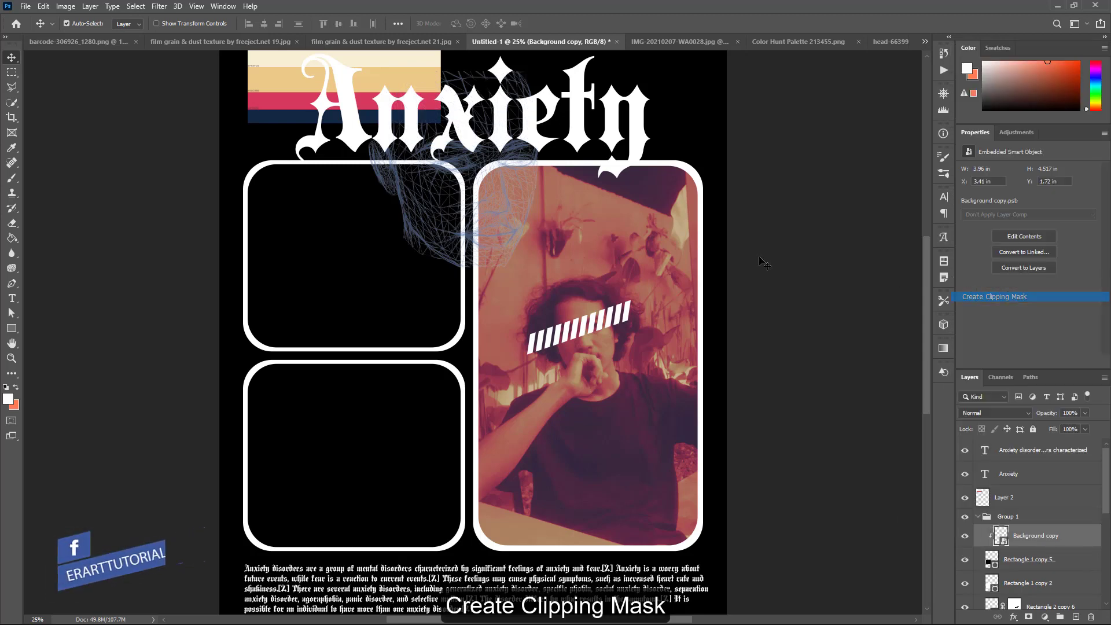
# Place the head in the lower-left frame and enlarge it to 5.317 × 6.067 in
pyautogui.moveTo(470, 222); pyautogui.dragTo(351, 492)
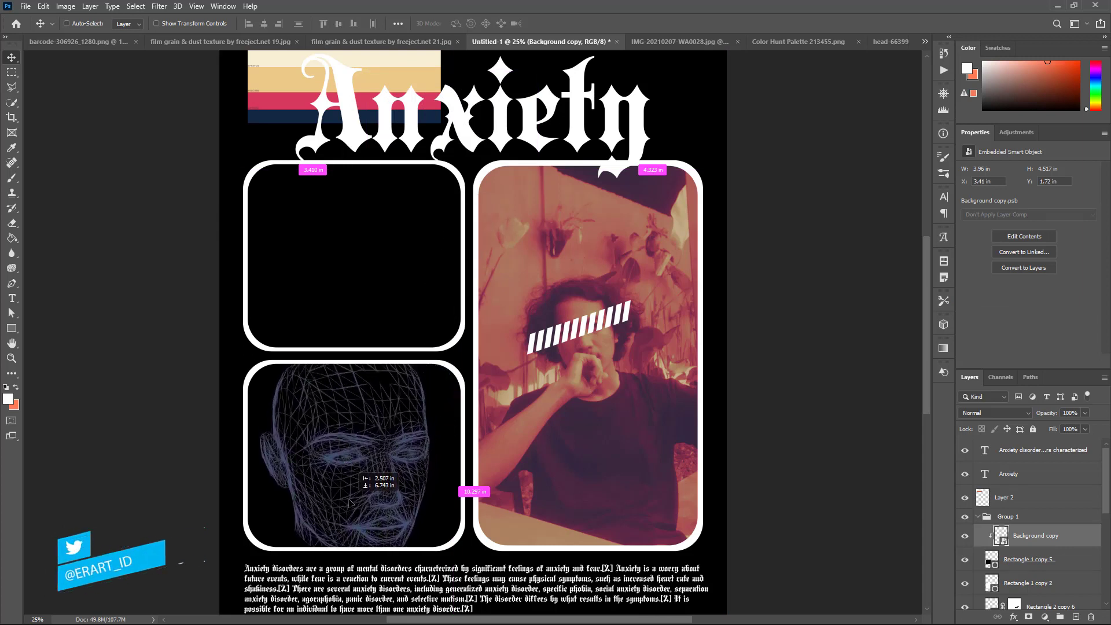
pyautogui.moveTo(351, 492); pyautogui.dragTo(350, 501)
pyautogui.hotkey('ctrl', 't')
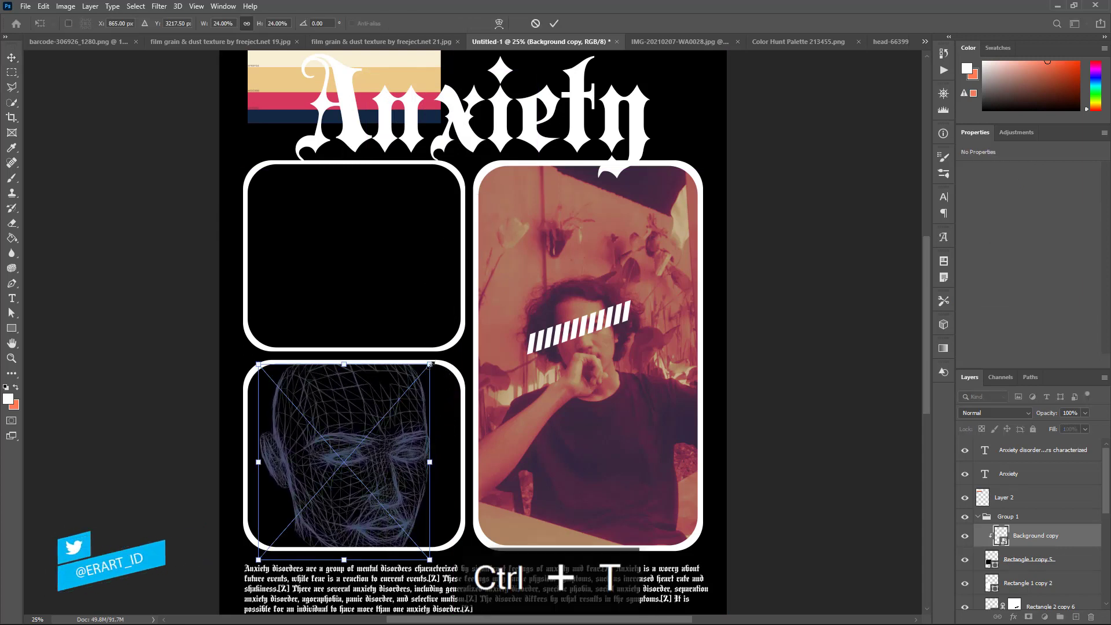
pyautogui.moveTo(438, 361); pyautogui.dragTo(479, 309)
pyautogui.moveTo(436, 414)
pyautogui.mouseDown()
pyautogui.moveTo(408, 431)
pyautogui.moveTo(417, 430)
pyautogui.mouseUp()
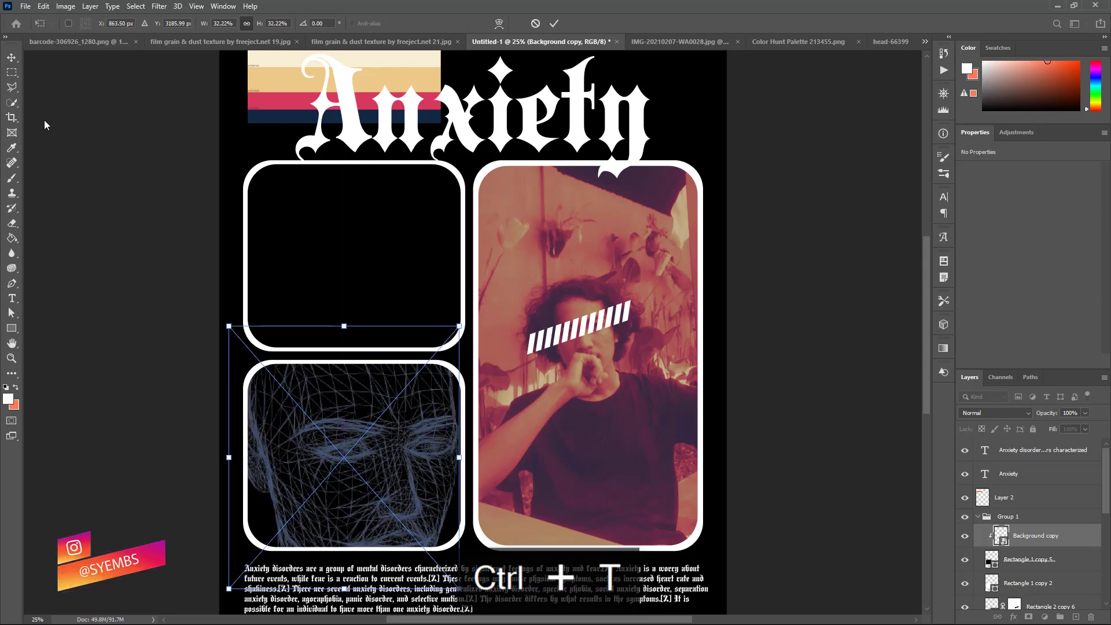
pyautogui.click(10, 58)
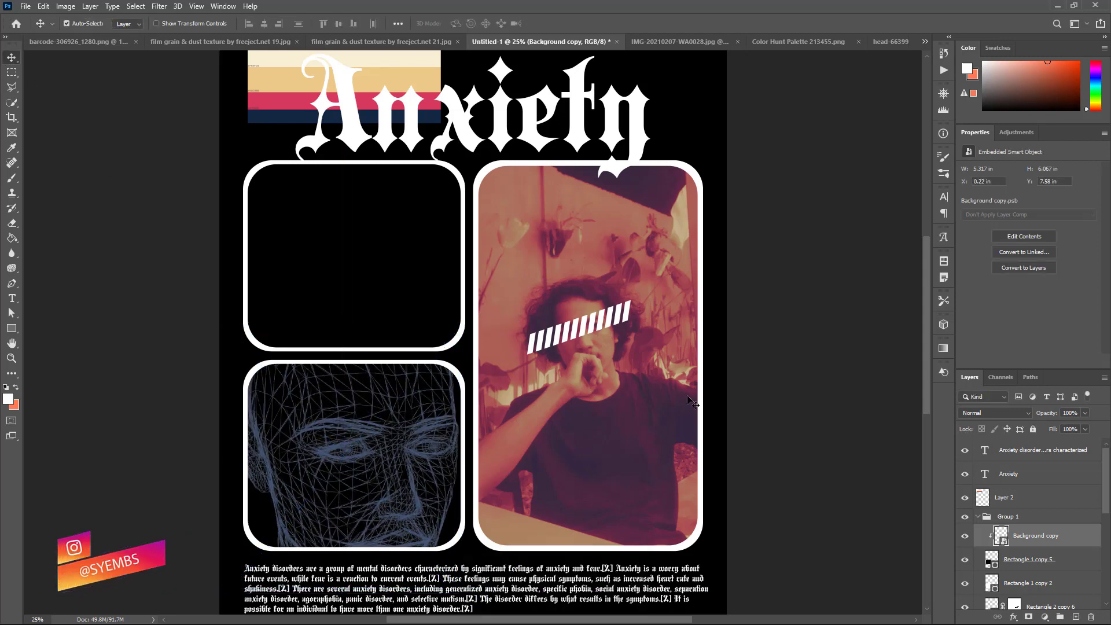
pyautogui.doubleClick(1082, 537)
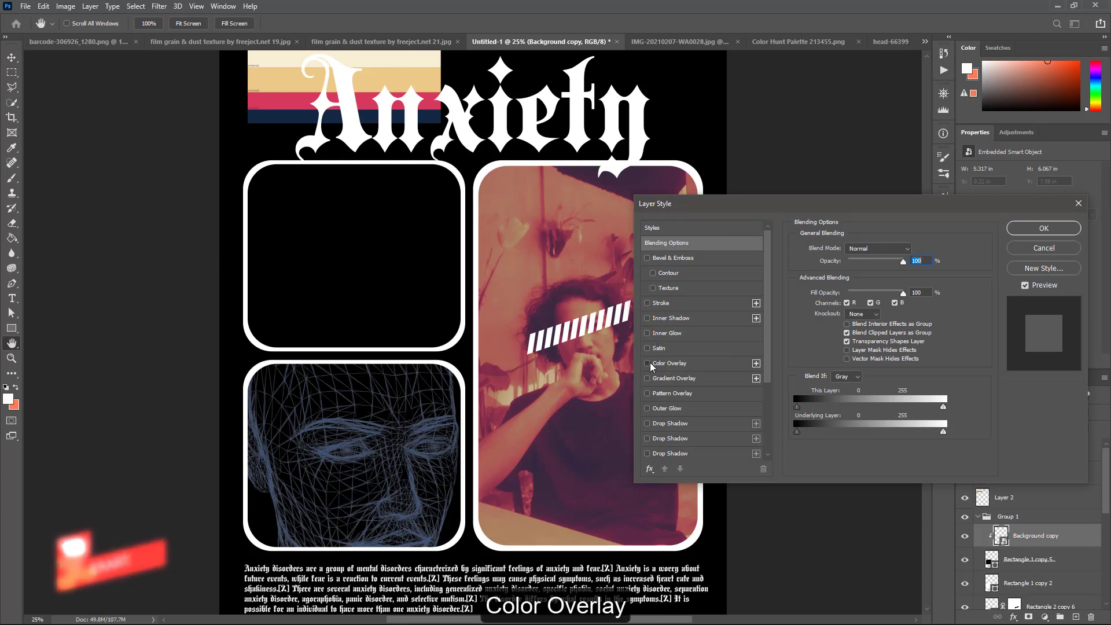
# Add a Color Overlay to the head using cream #f8efd4 sampled from the palette's top band
pyautogui.click(647, 363)
pyautogui.click(682, 362)
pyautogui.click(914, 249)
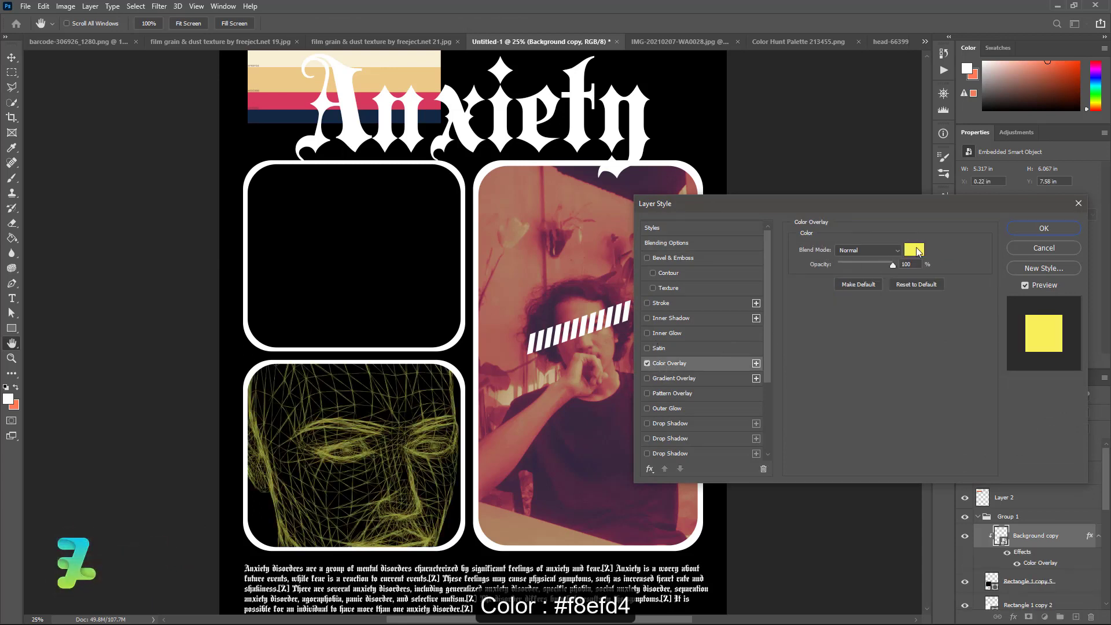
pyautogui.click(282, 113)
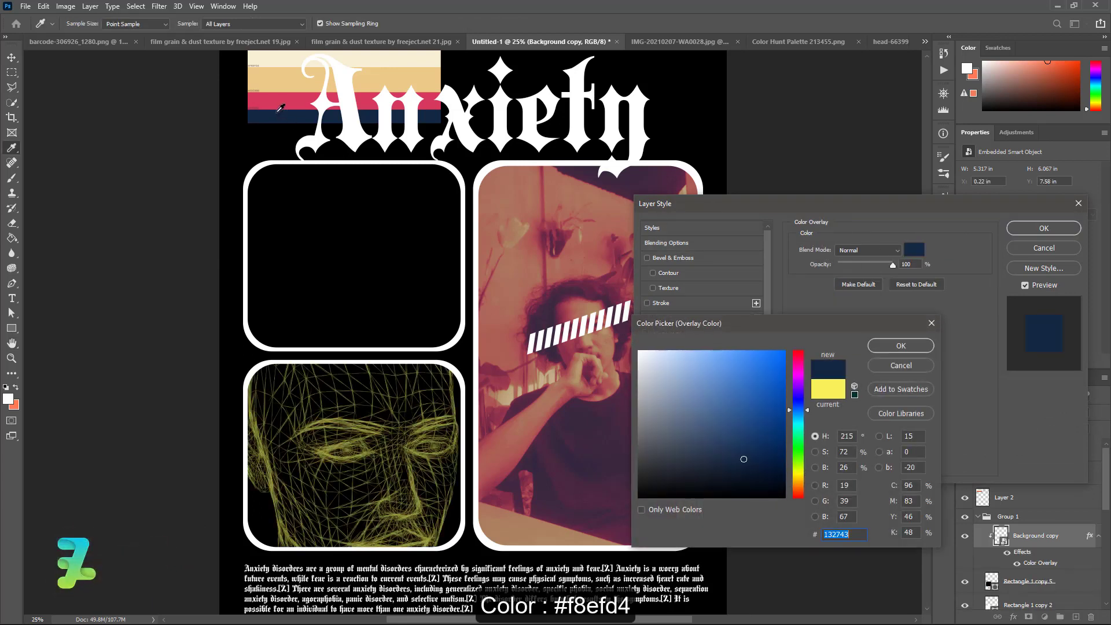
pyautogui.click(285, 94)
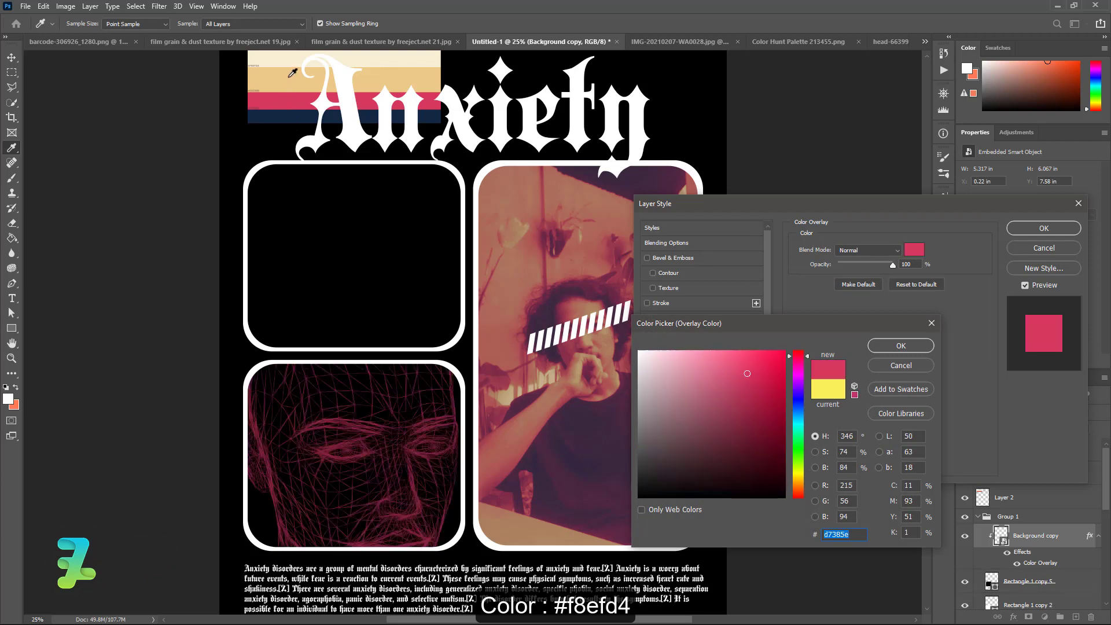
pyautogui.click(292, 72)
pyautogui.click(285, 101)
pyautogui.click(284, 60)
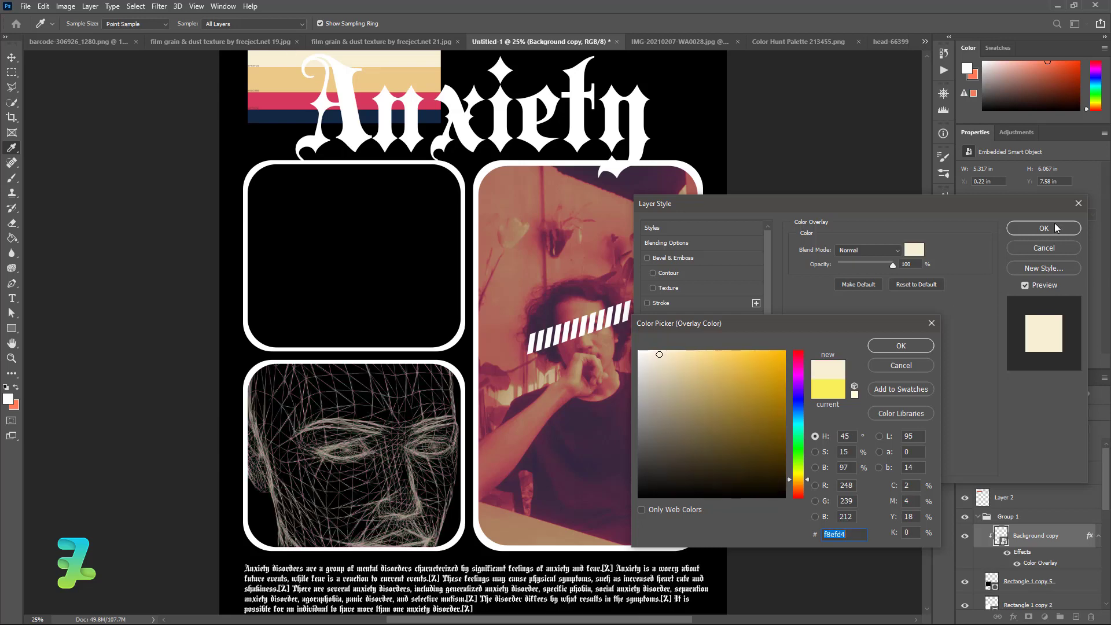
pyautogui.click(931, 323)
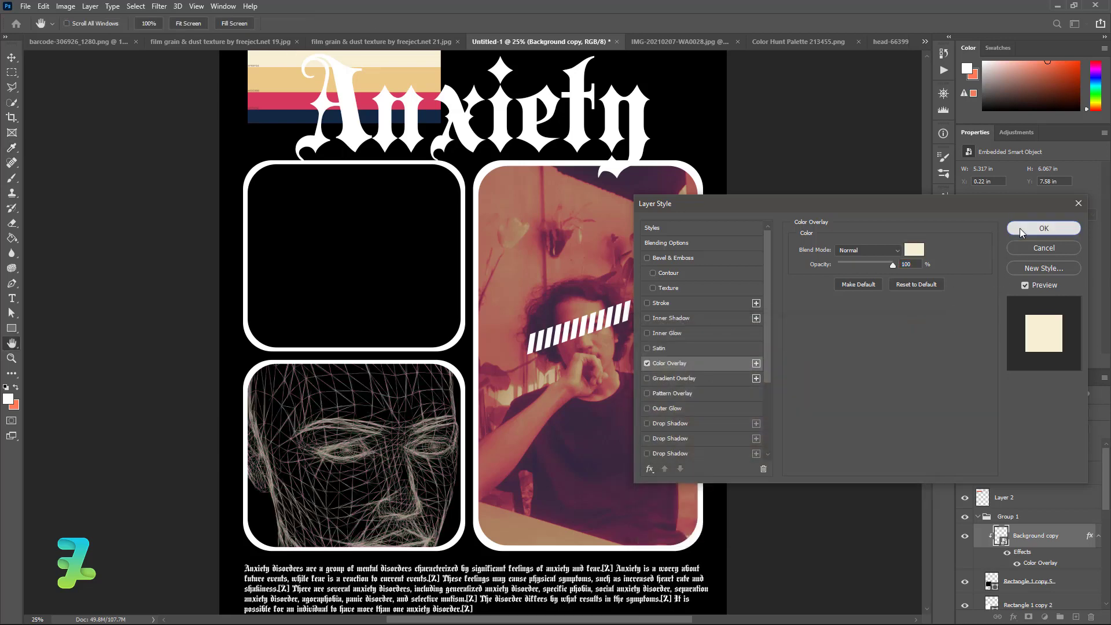
pyautogui.click(1021, 231)
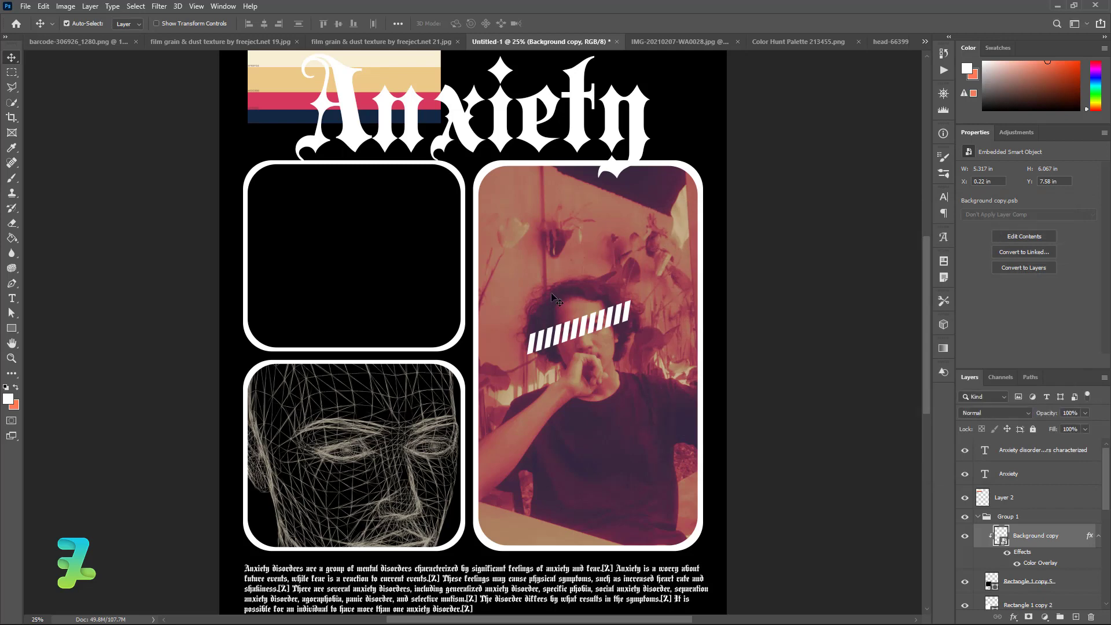
# Copy the barcode into the poster as Layer 3, close the barcode file, and stack it above Layer 2
pyautogui.hotkey('ctrl', '-')
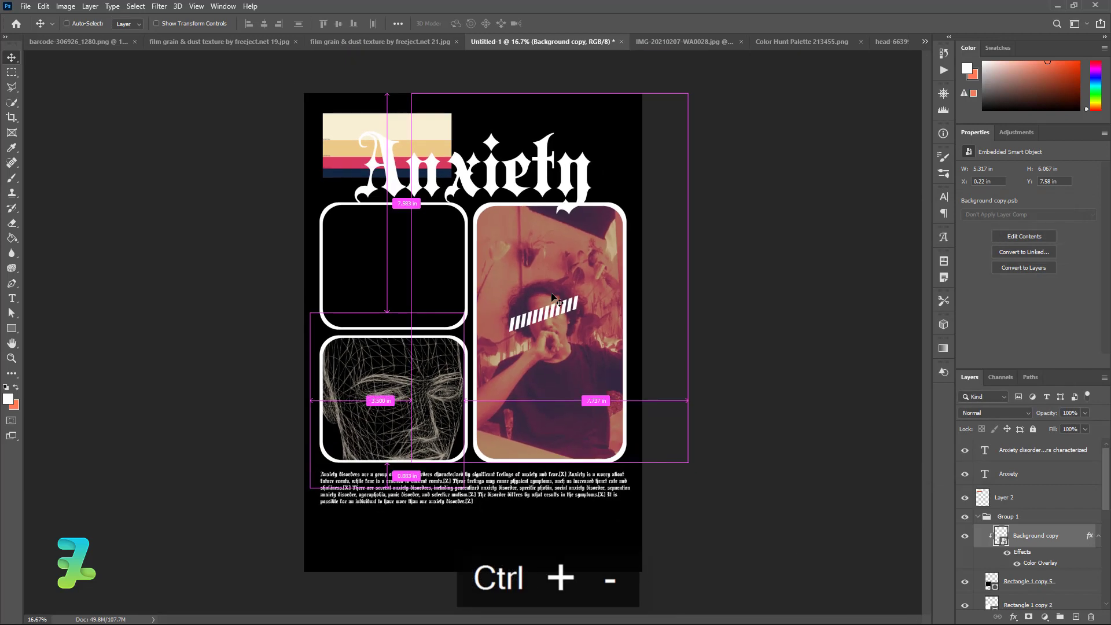
pyautogui.click(95, 42)
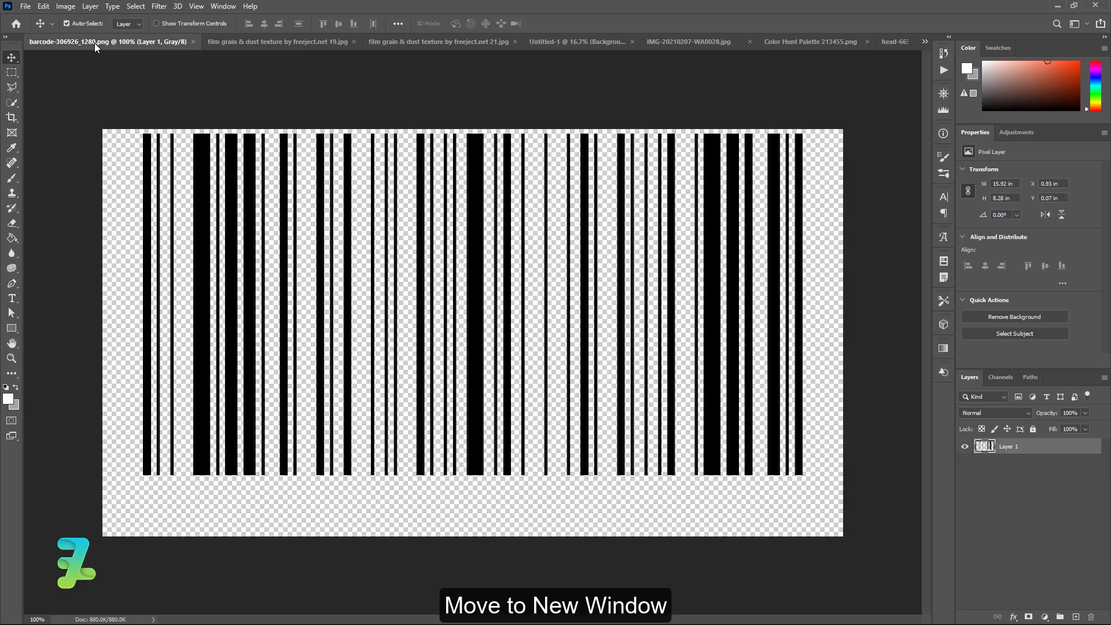
pyautogui.rightClick(95, 42)
pyautogui.click(153, 103)
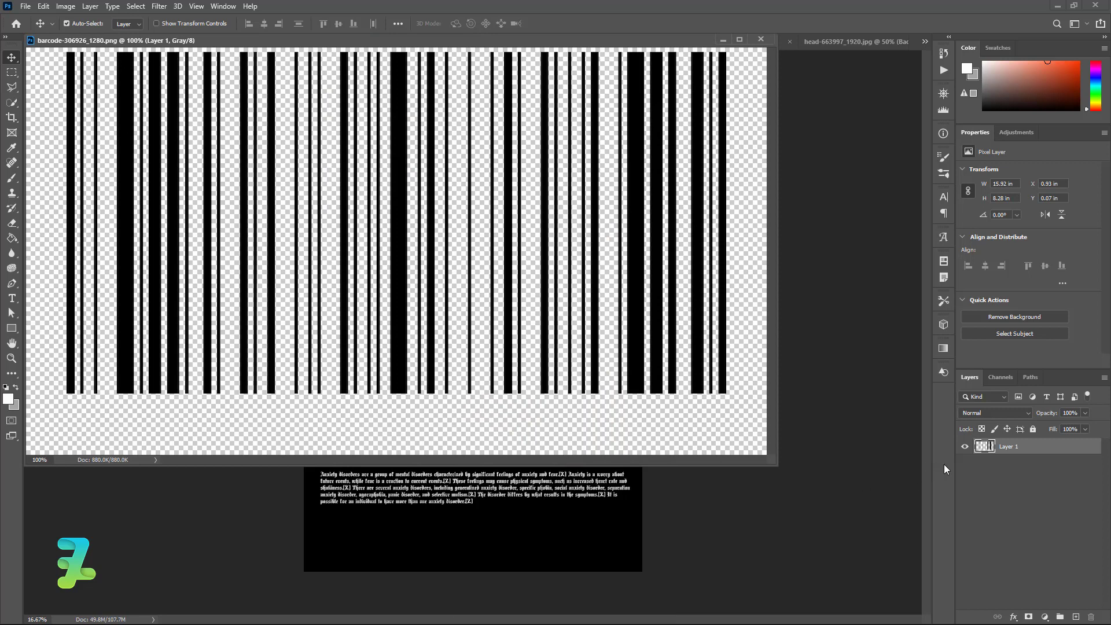
pyautogui.moveTo(983, 446); pyautogui.dragTo(467, 526)
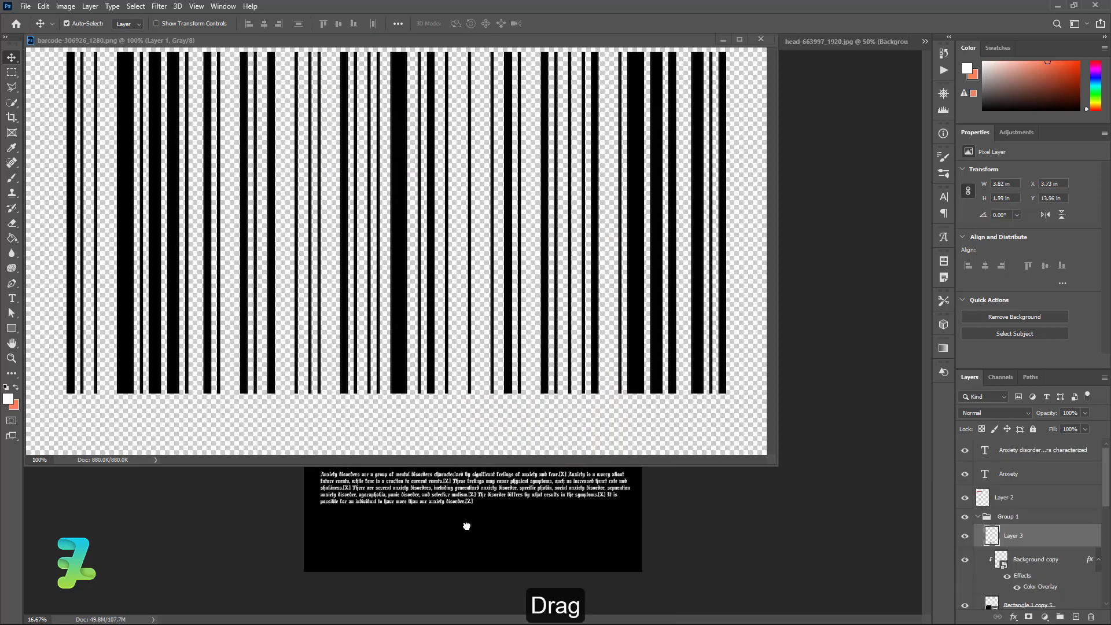
pyautogui.click(761, 38)
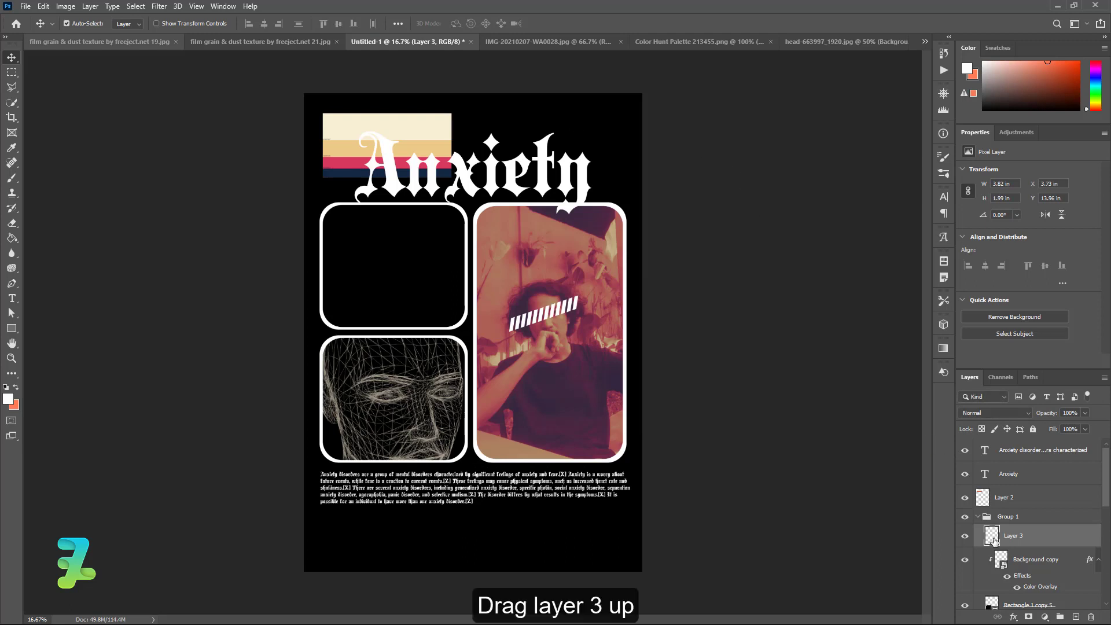
pyautogui.moveTo(994, 541); pyautogui.dragTo(995, 489)
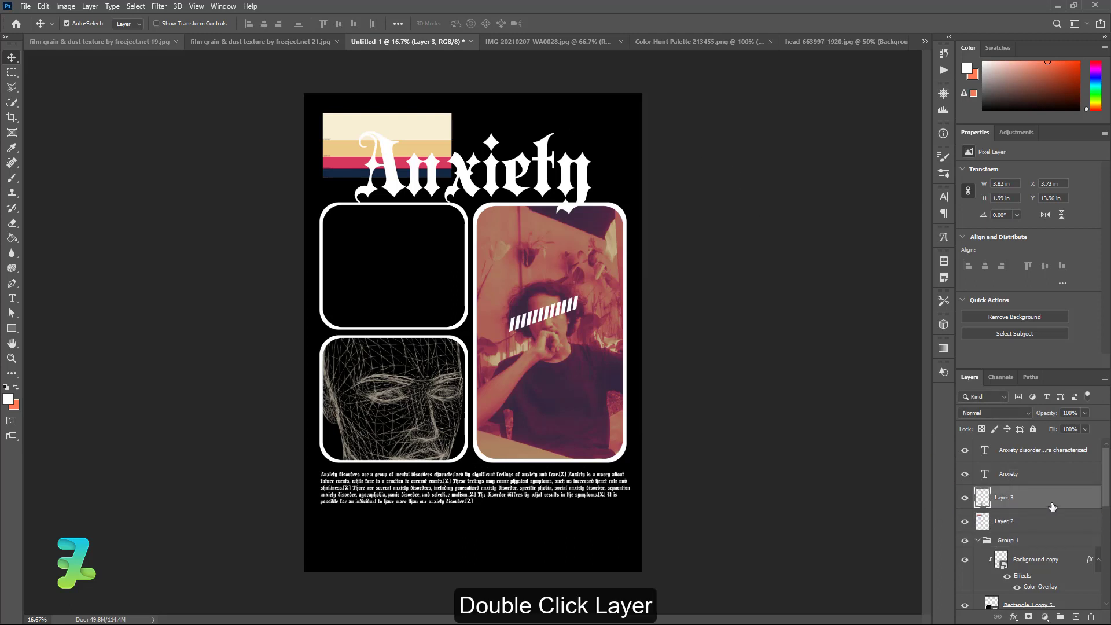
# Give the barcode a white #ffffff Color Overlay
pyautogui.doubleClick(1051, 507)
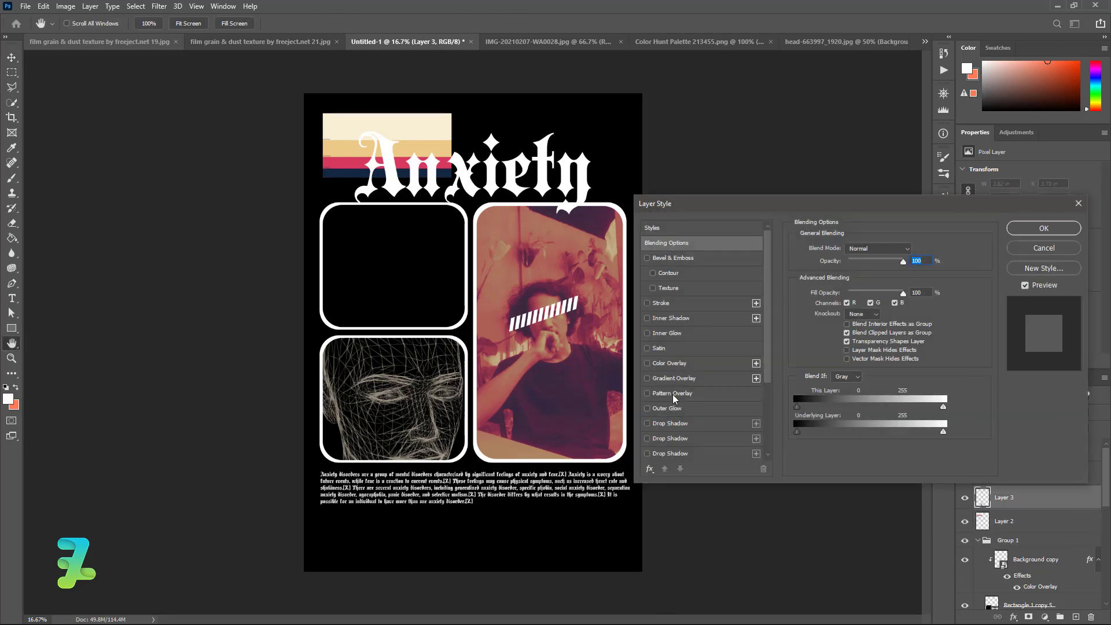
pyautogui.click(647, 363)
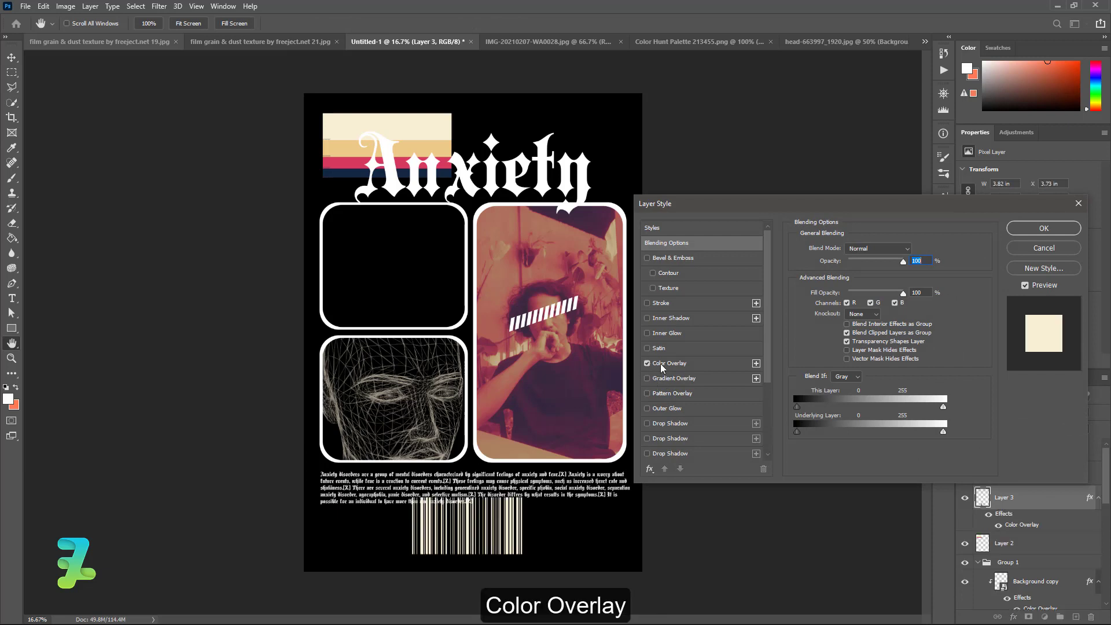
pyautogui.click(913, 250)
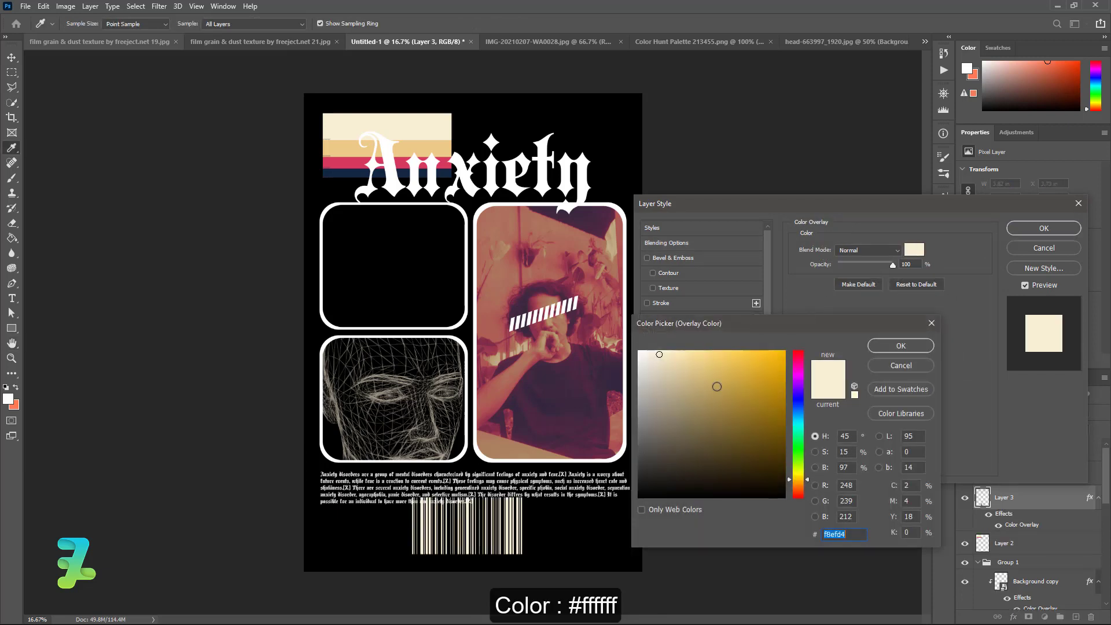
pyautogui.write('ffffff')
pyautogui.click(895, 346)
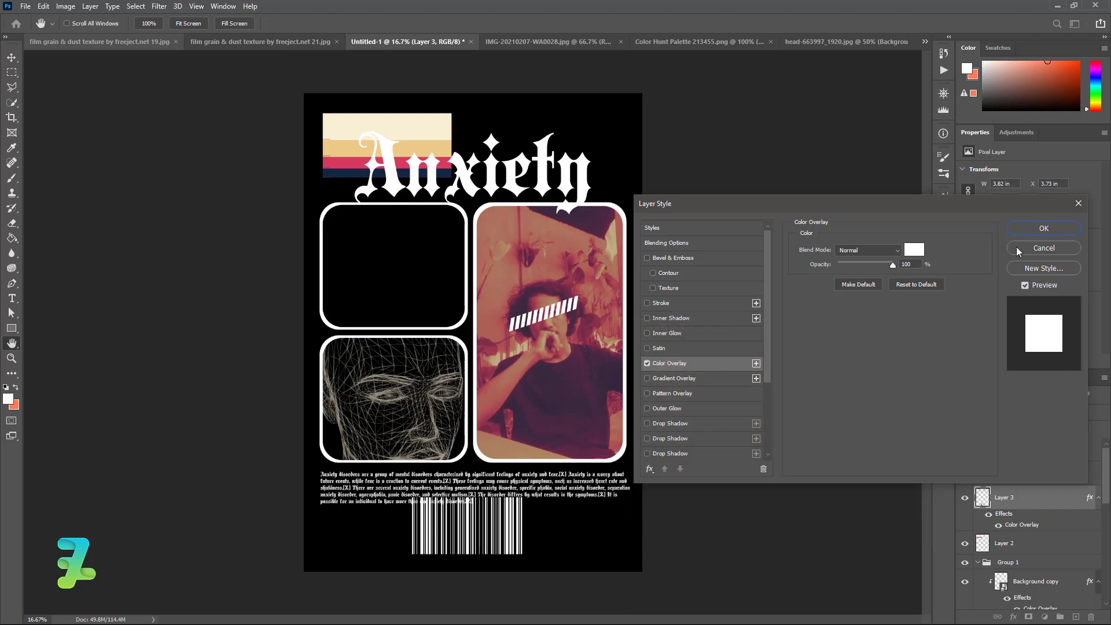
pyautogui.click(1034, 231)
# Squash the barcode to 3.82 × 0.45 in and nudge it just below the body text
pyautogui.hotkey('ctrl', 't')
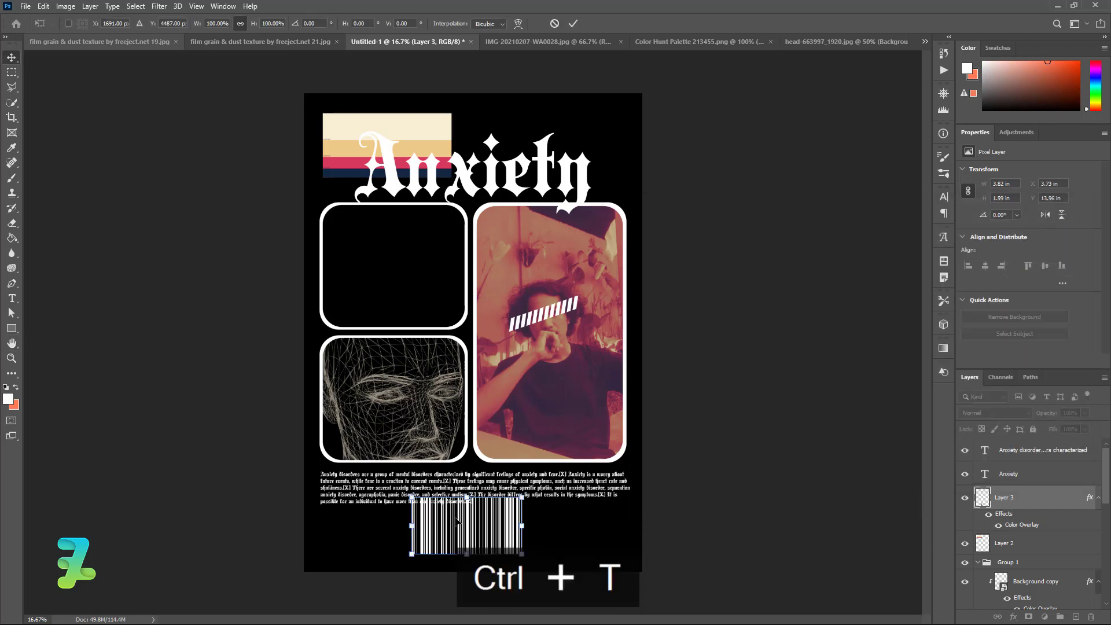
pyautogui.moveTo(466, 553); pyautogui.dragTo(482, 509)
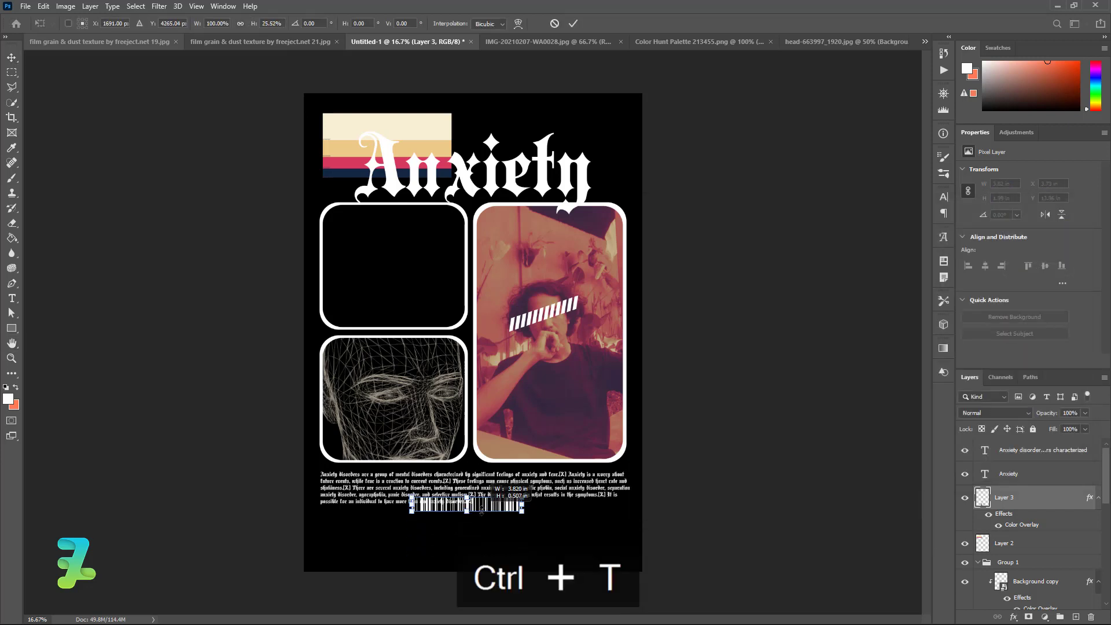
pyautogui.moveTo(485, 506)
pyautogui.mouseDown()
pyautogui.moveTo(431, 522)
pyautogui.moveTo(396, 517)
pyautogui.mouseUp()
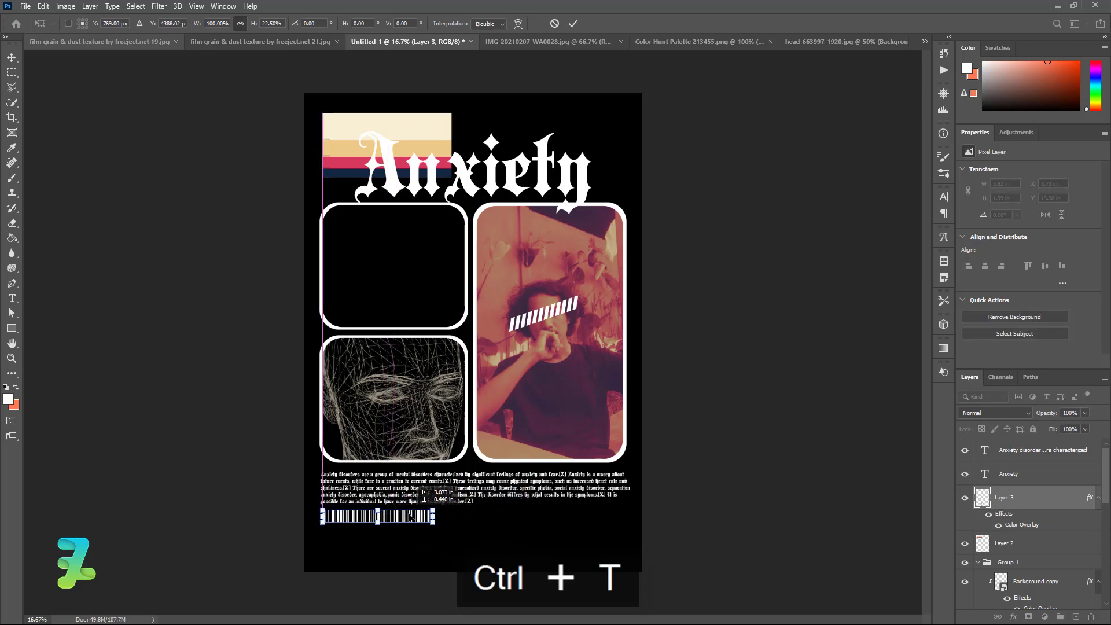
pyautogui.click(12, 58)
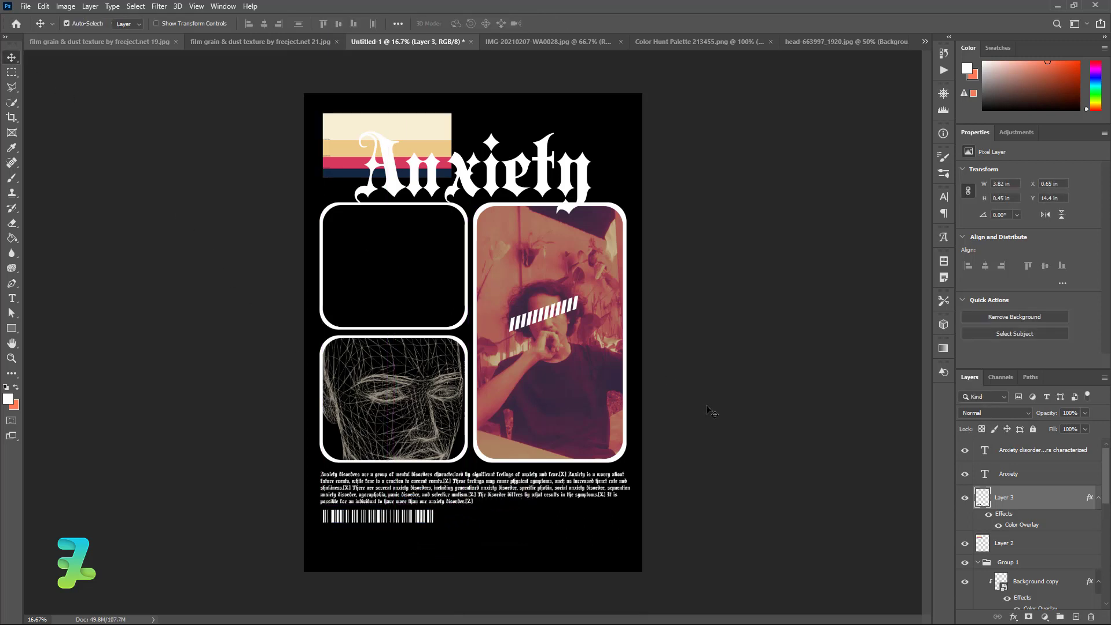
pyautogui.press('Left')
pyautogui.press('Left')
pyautogui.press('Left')
pyautogui.press('Up')
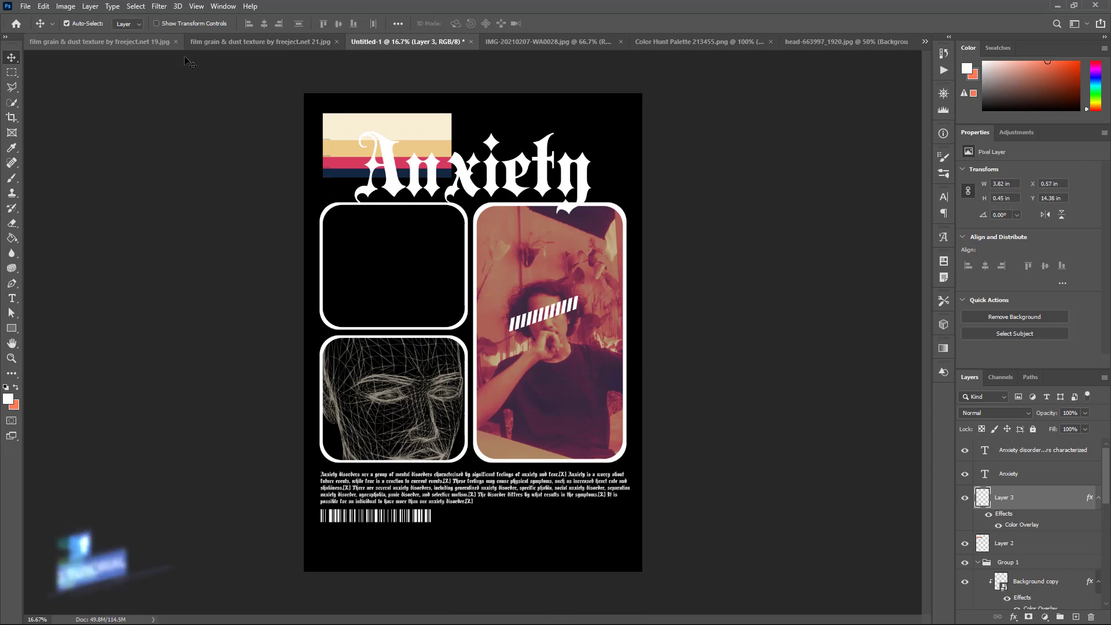
# Copy the film grain texture into the poster as Layer 4 and close the grain file
pyautogui.click(106, 44)
pyautogui.rightClick(106, 43)
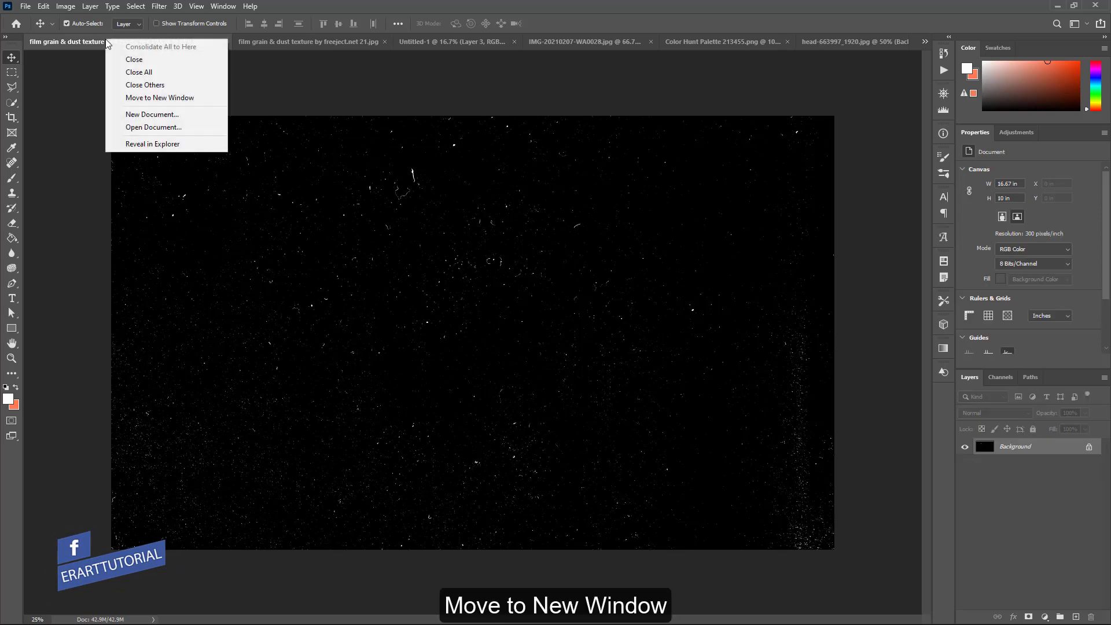
pyautogui.click(159, 97)
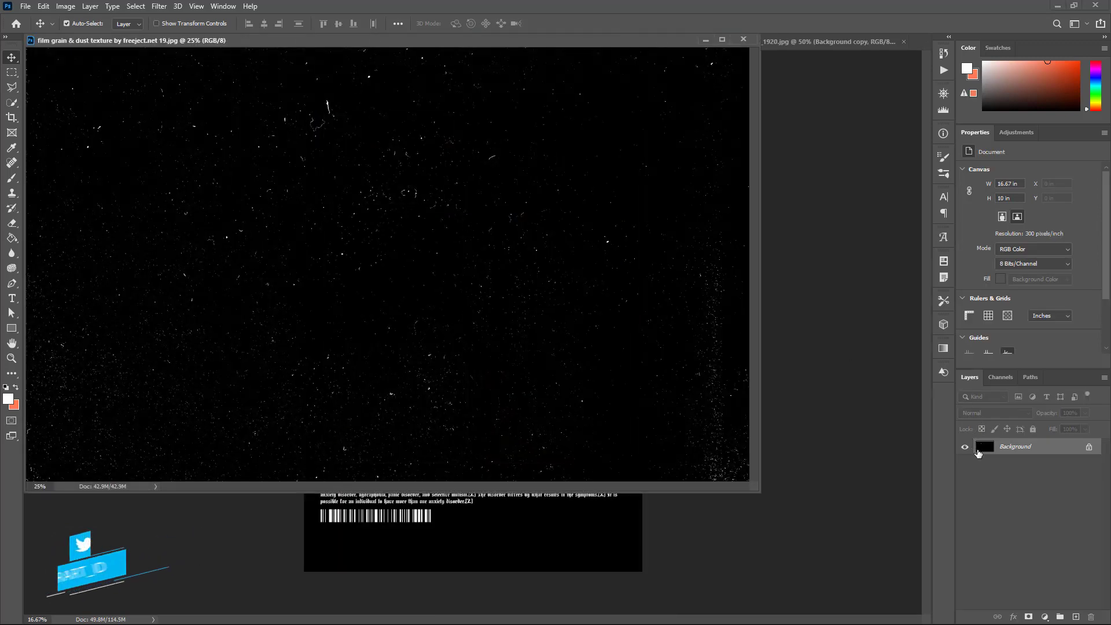
pyautogui.moveTo(258, 139); pyautogui.dragTo(545, 527)
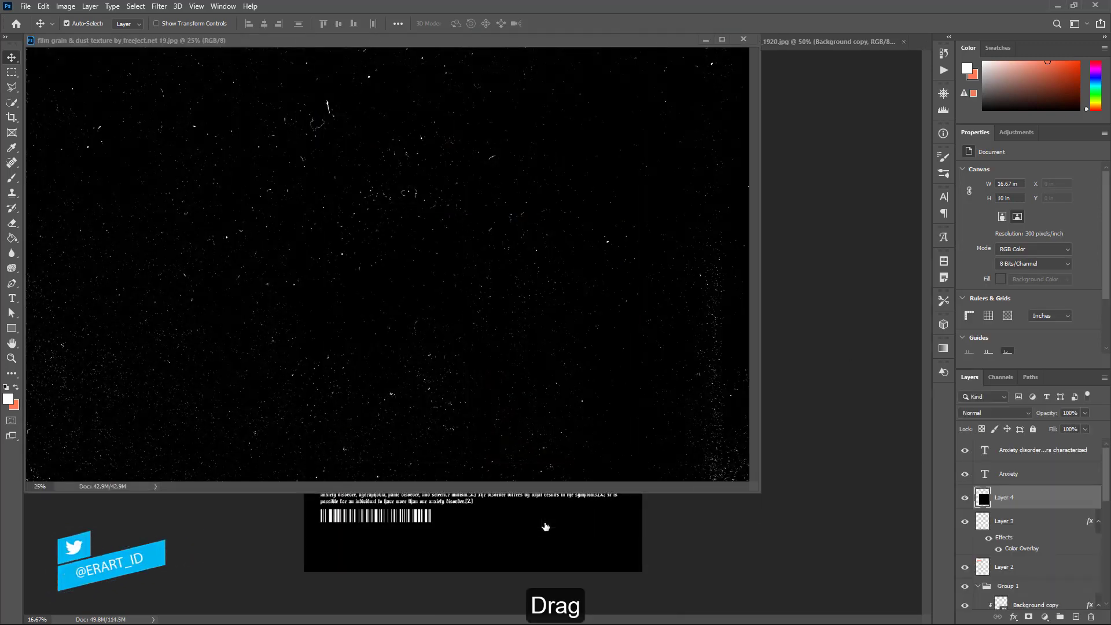
pyautogui.click(748, 42)
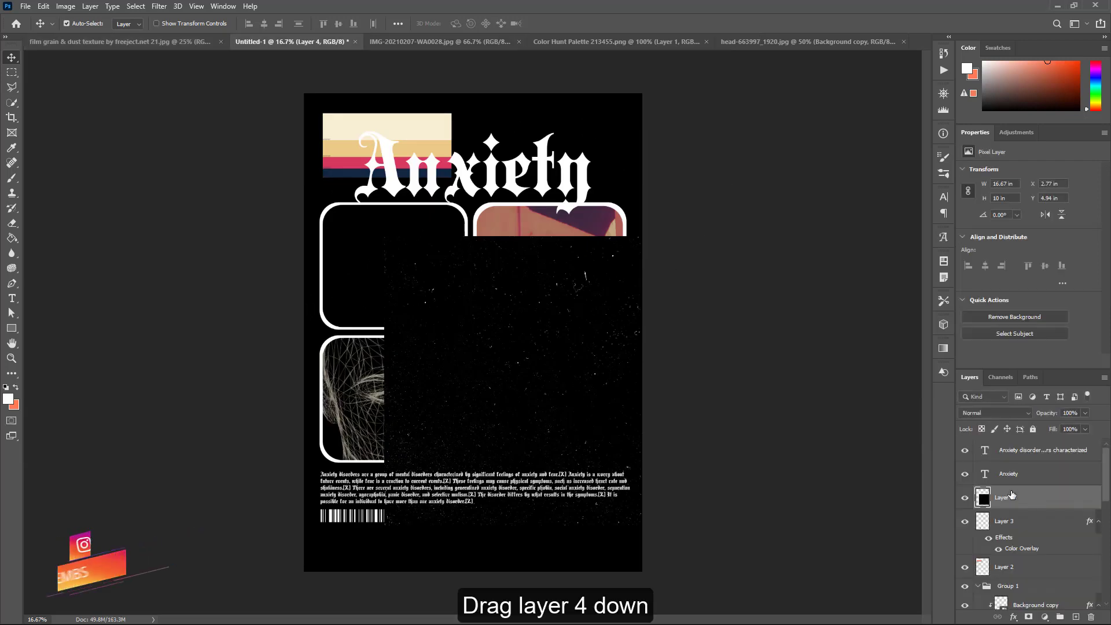
# Move Layer 4 above the photo, clip it to the right frame, and set blend mode to Screen
pyautogui.moveTo(1011, 494)
pyautogui.mouseDown()
pyautogui.moveTo(986, 620)
pyautogui.moveTo(1047, 446)
pyautogui.mouseUp()
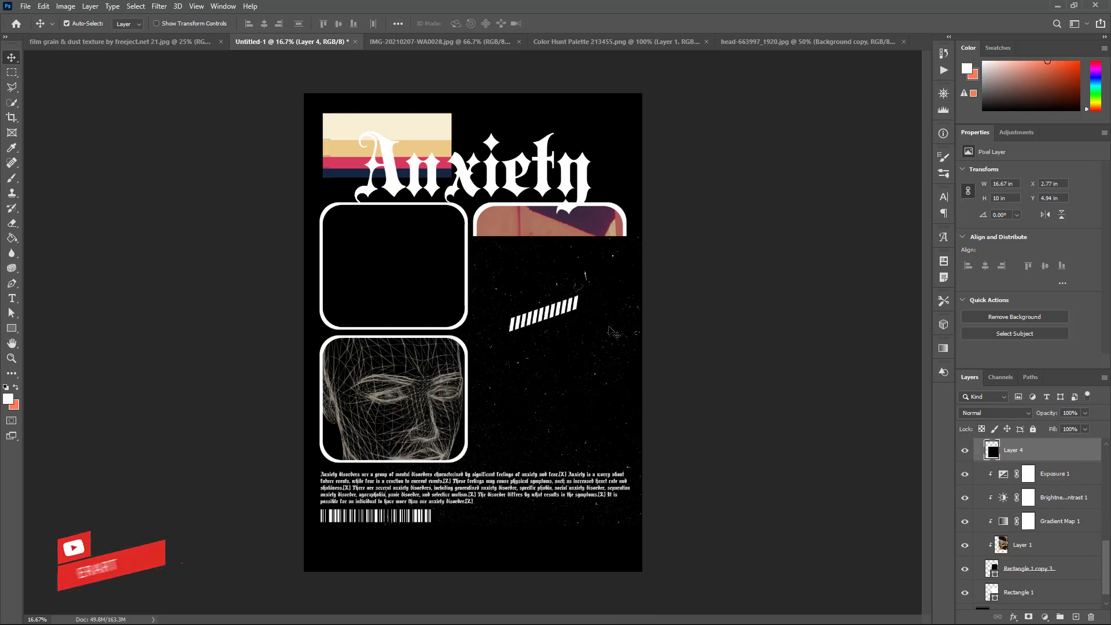
pyautogui.rightClick(1071, 454)
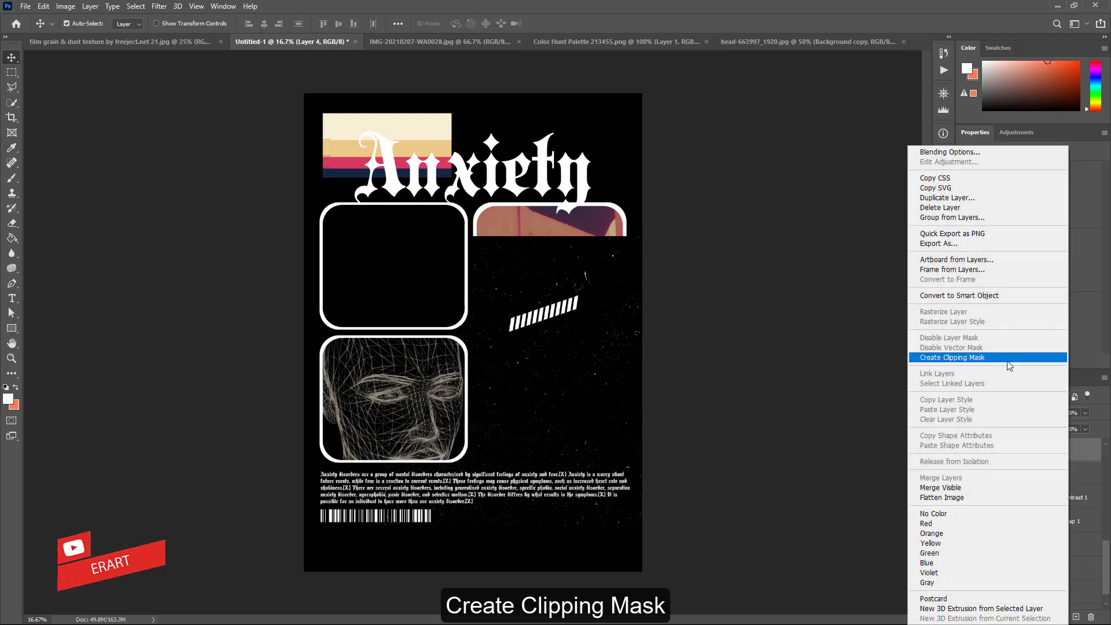
pyautogui.click(1007, 359)
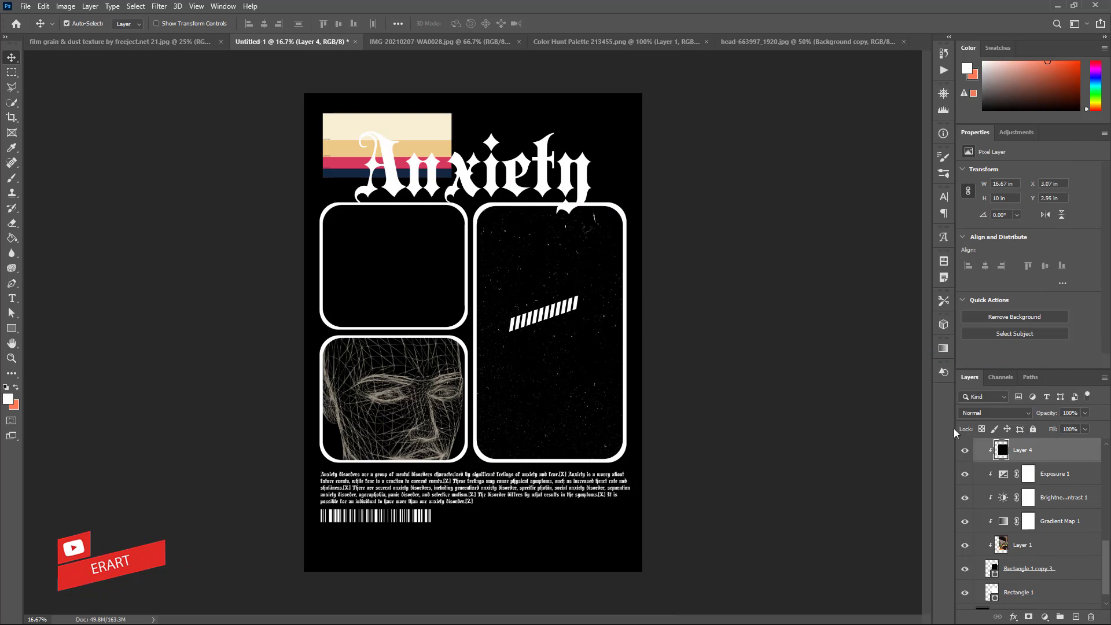
pyautogui.click(995, 412)
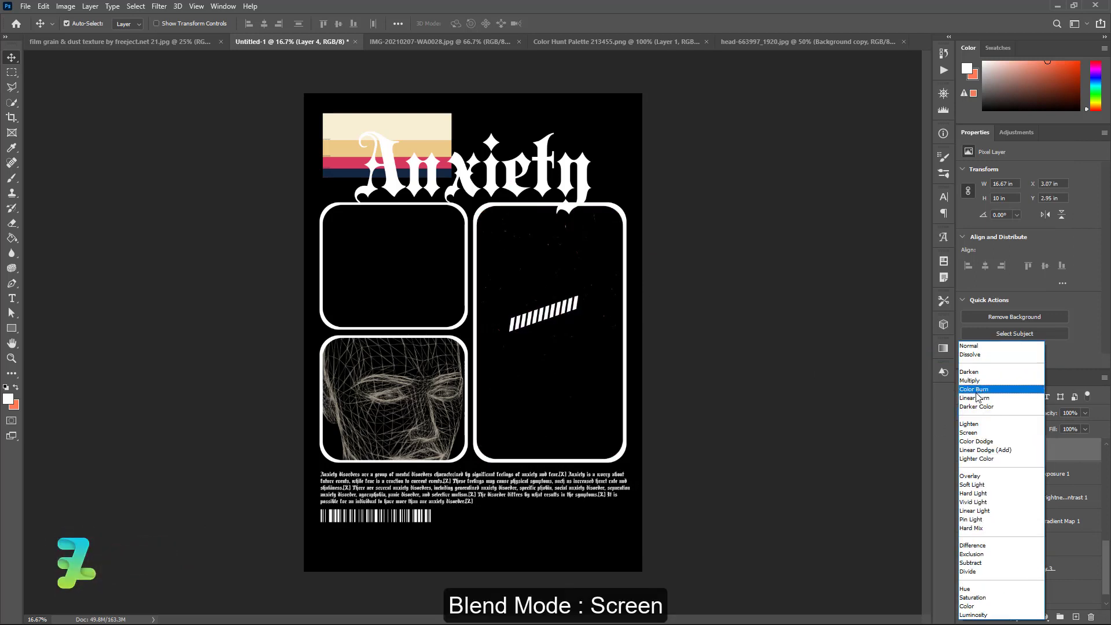
pyautogui.click(977, 432)
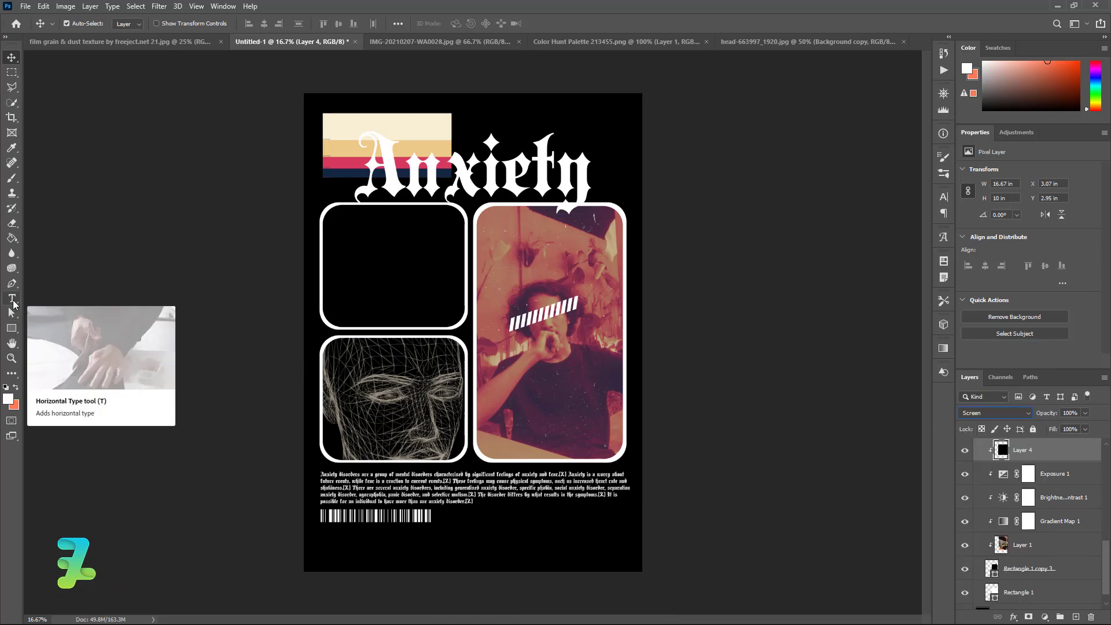
# Start a text box in the top-left frame, discard it, and make the body text layer active
pyautogui.click(12, 303)
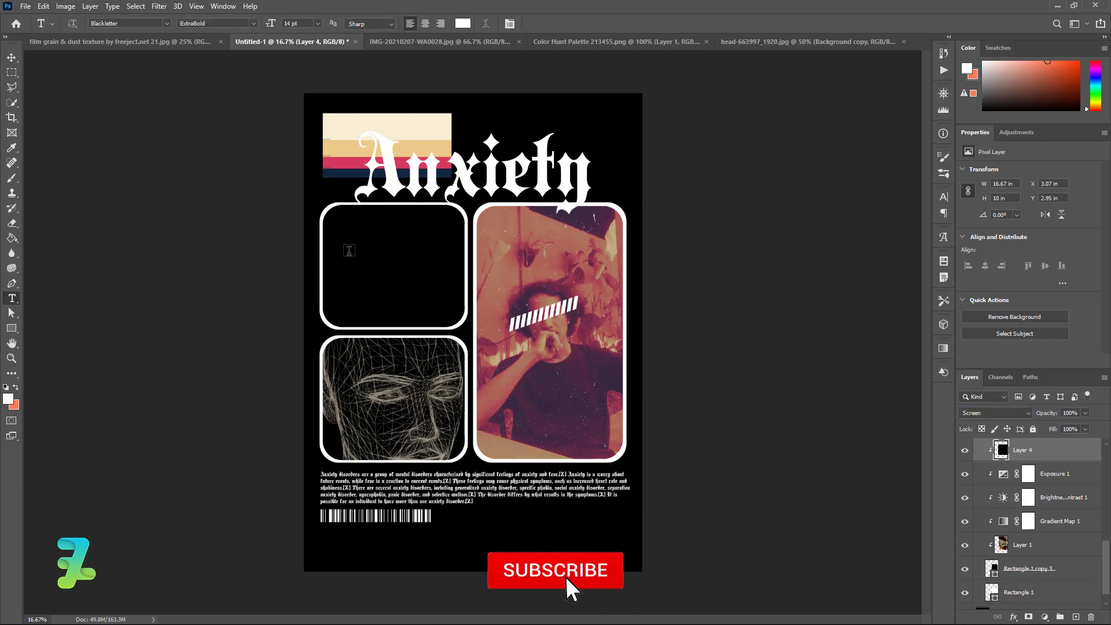
pyautogui.click(349, 251)
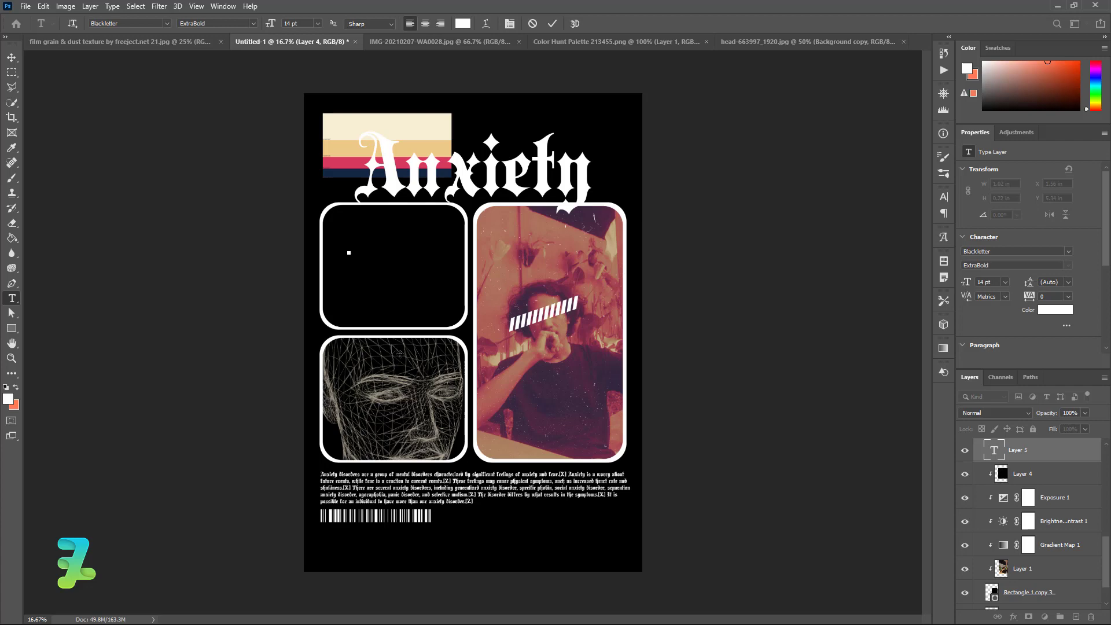
pyautogui.hotkey('ctrl', '=')
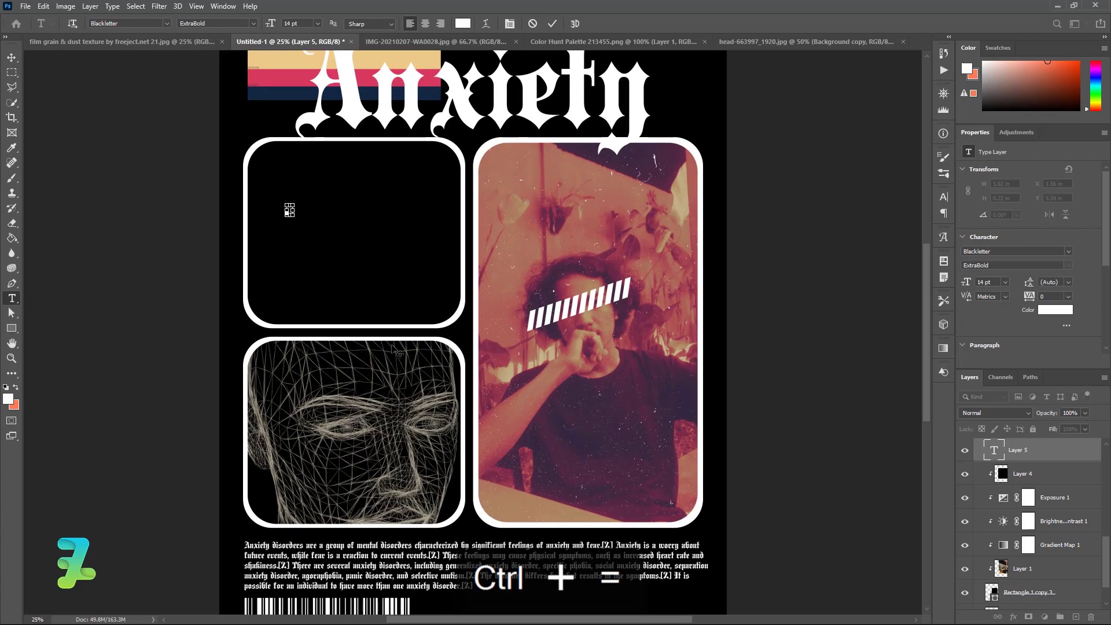
pyautogui.click(1061, 466)
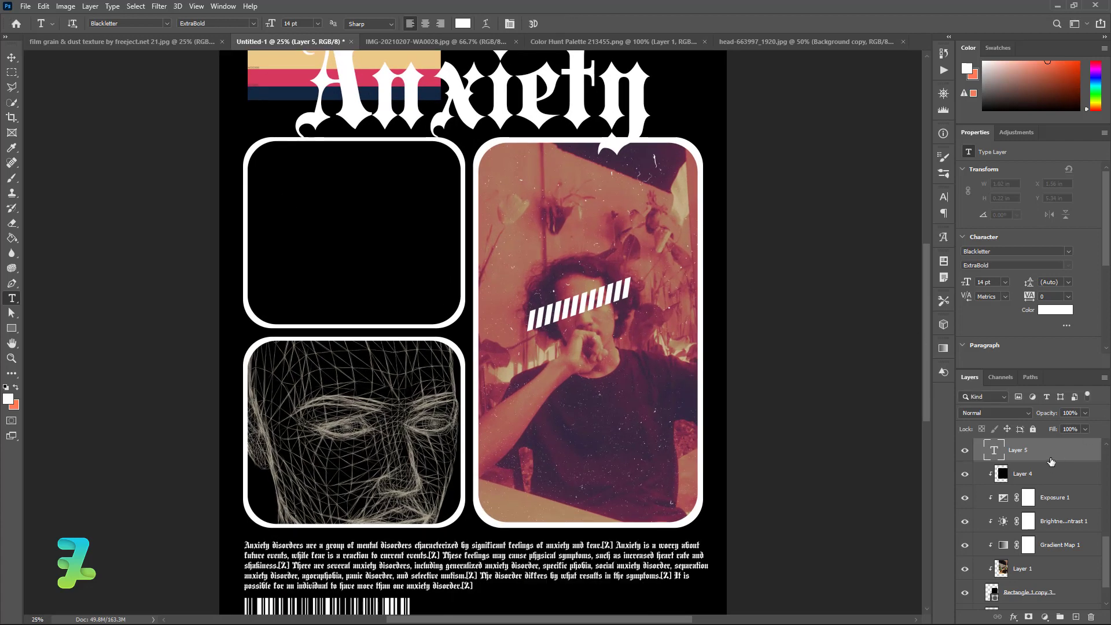
pyautogui.scroll(-1, 1056, 461)
pyautogui.scroll(-2, 1053, 461)
pyautogui.scroll(-2, 1051, 461)
pyautogui.scroll(3, 1051, 461)
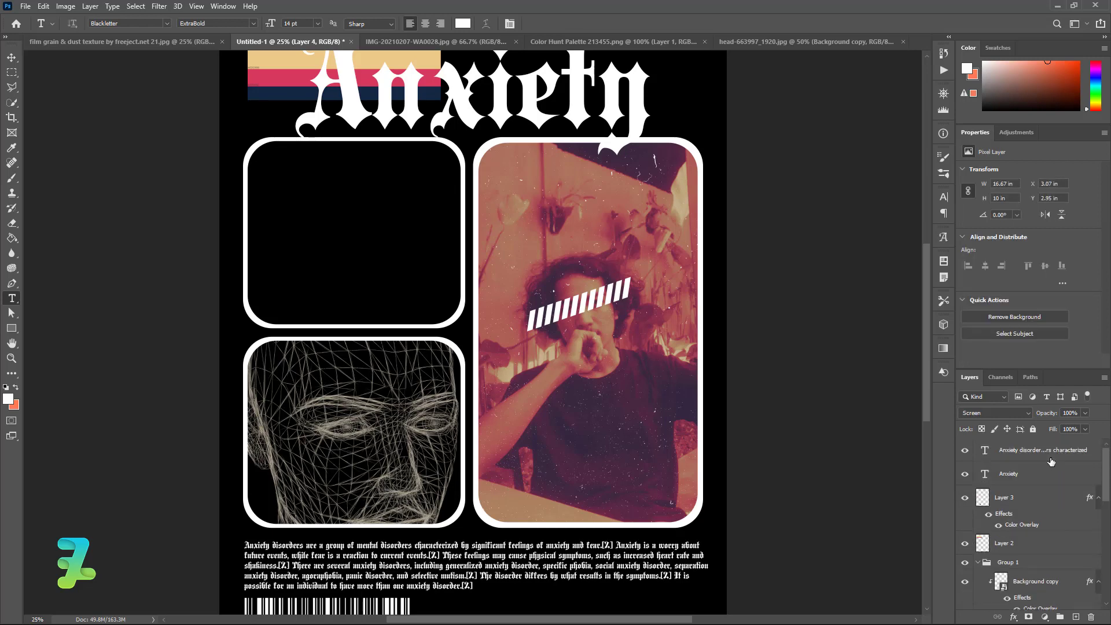
pyautogui.hotkey('alt', '[')
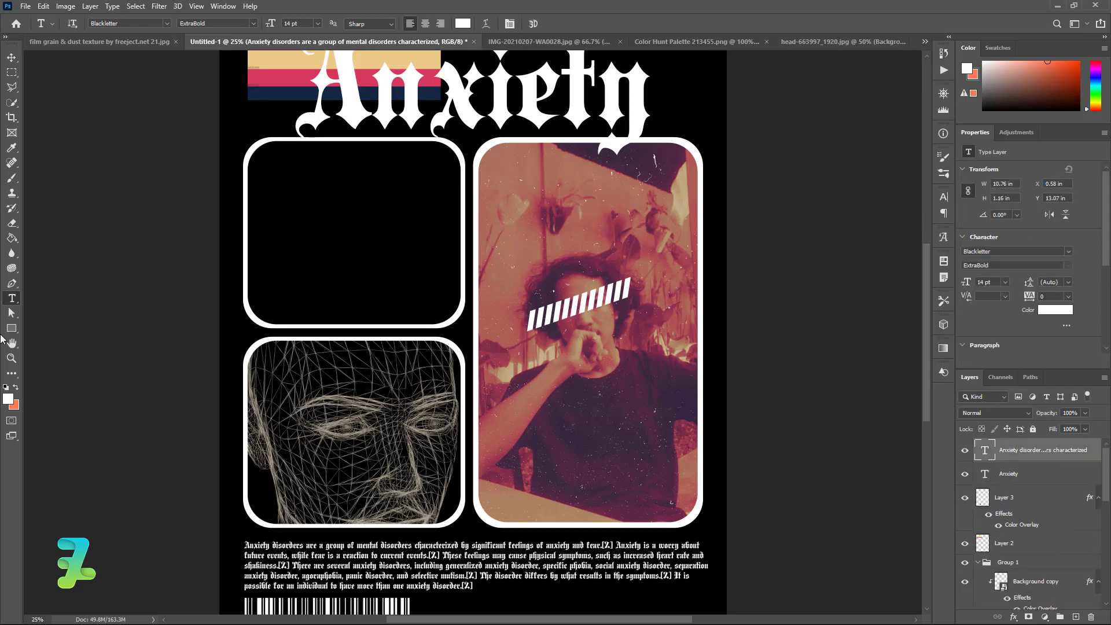
# Type the heading 'Disoders' in the top-left frame and size it to 60 pt
pyautogui.click(283, 236)
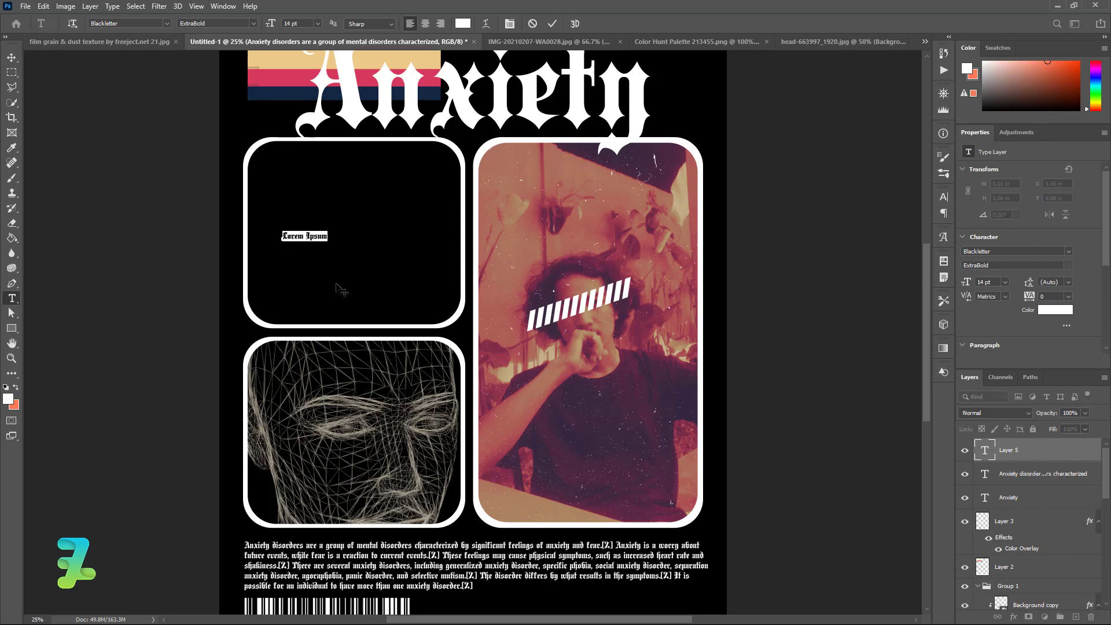
pyautogui.write('A')
pyautogui.hotkey('ctrl', 'a')
pyautogui.write('A')
pyautogui.hotkey('ctrl', 'a')
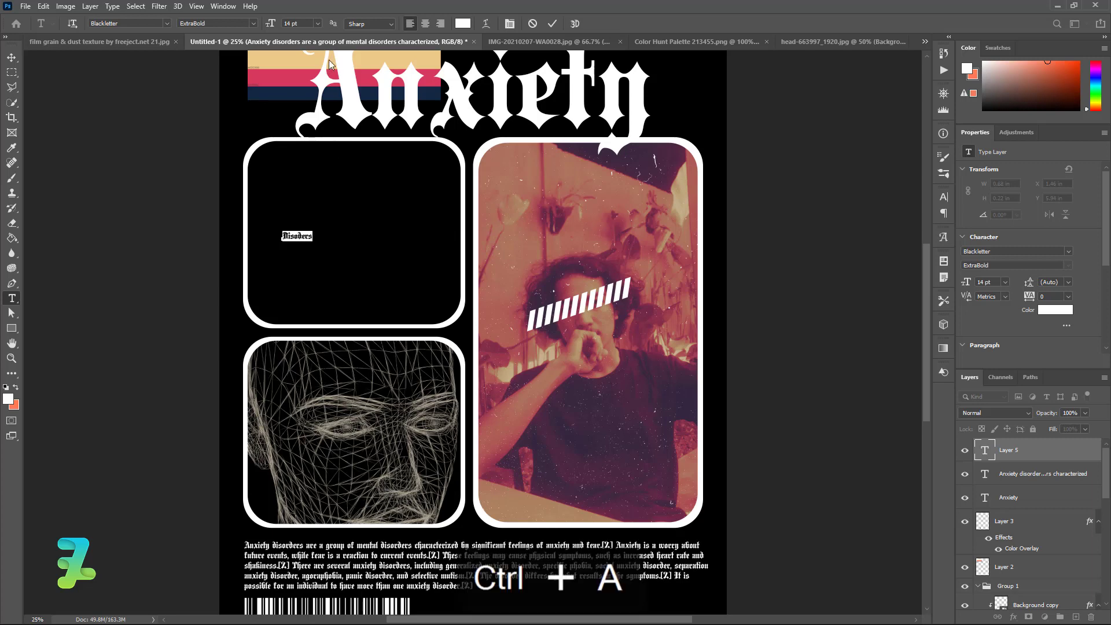
pyautogui.click(317, 23)
pyautogui.click(299, 166)
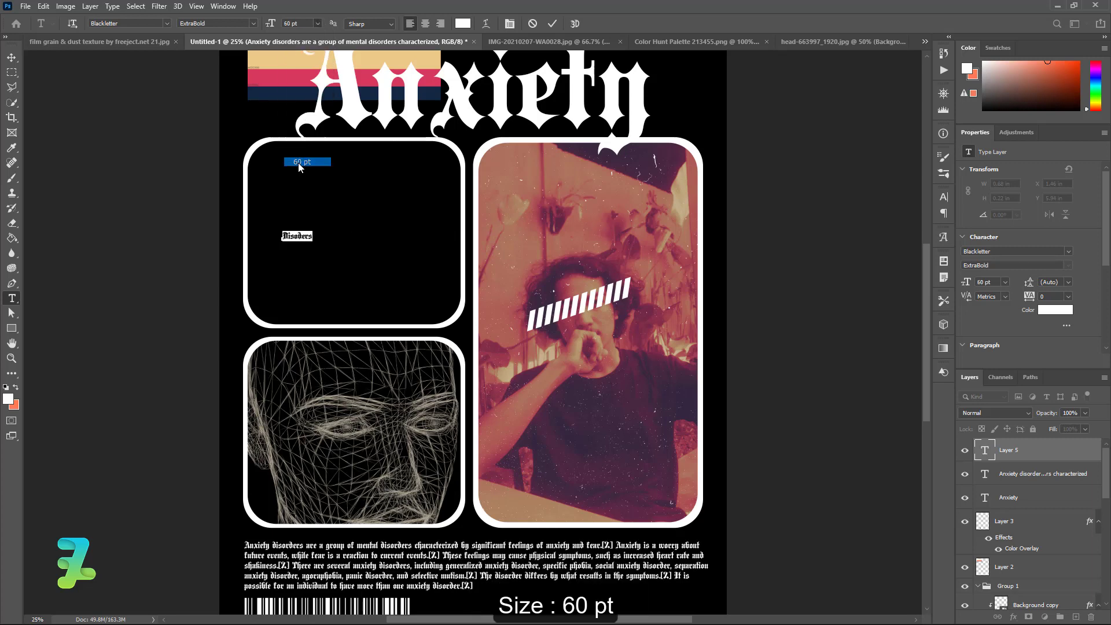
pyautogui.click(11, 57)
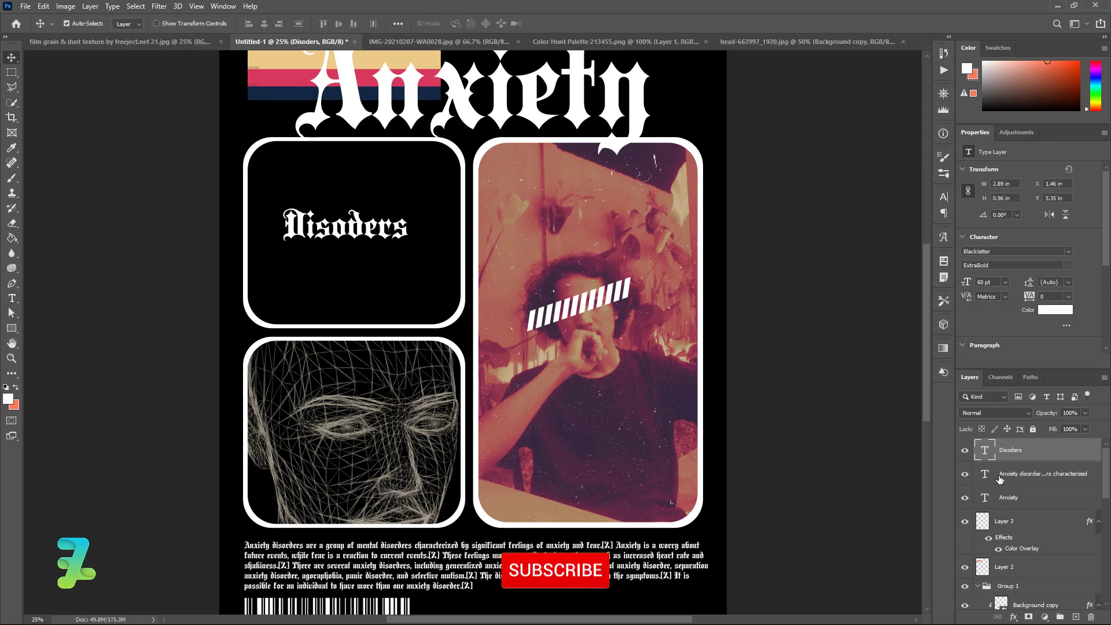
# Correct the heading's spelling to 'Disorders'
pyautogui.doubleClick(991, 450)
pyautogui.click(347, 229)
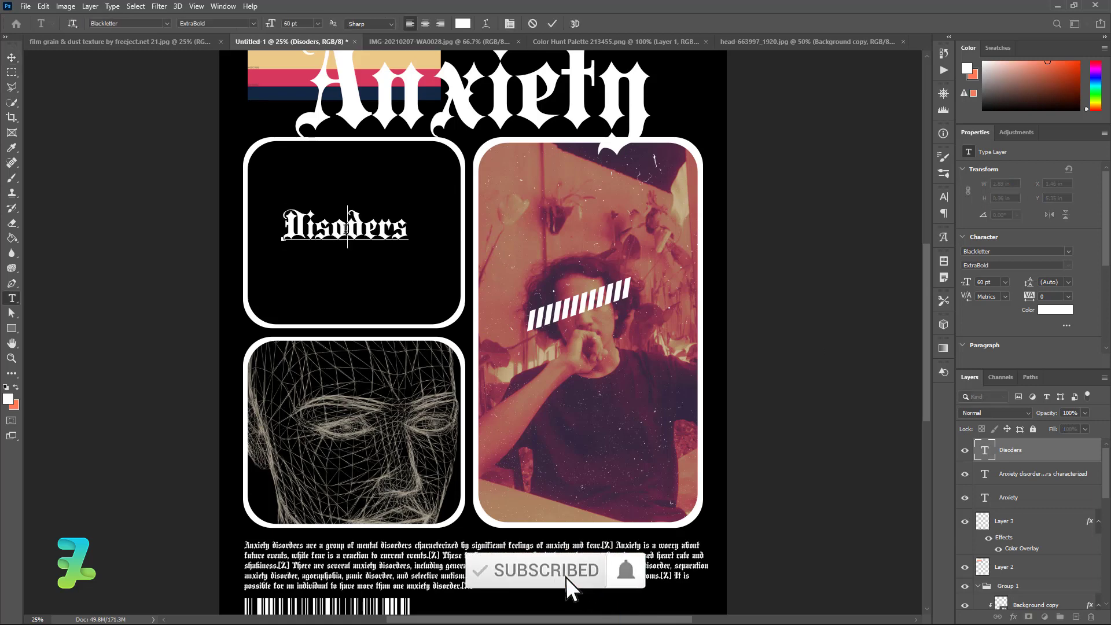
pyautogui.write('r')
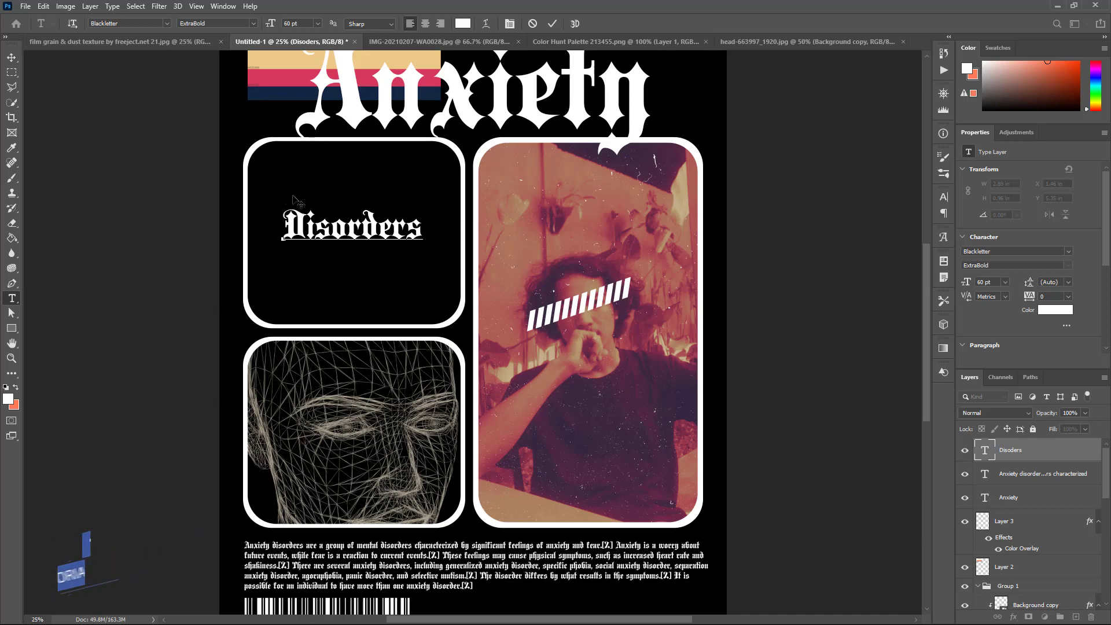
pyautogui.click(11, 60)
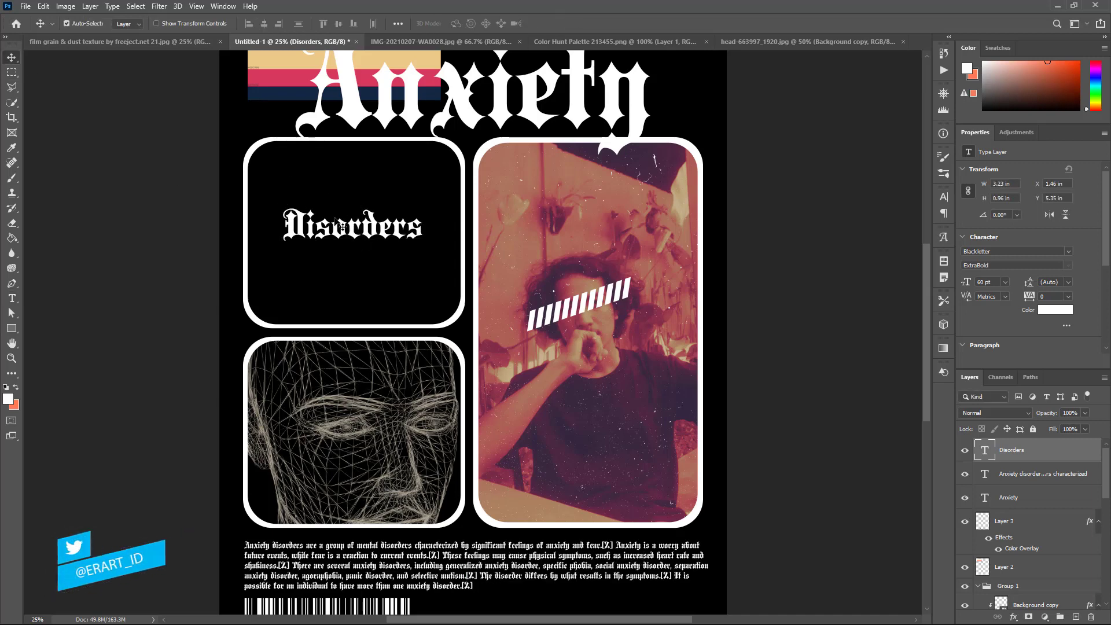
# Centre 'Disorders' in the top-left frame by aligning it to the frame's loaded selection
pyautogui.moveTo(337, 226); pyautogui.dragTo(365, 227)
pyautogui.hotkey('ctrl', 'a')
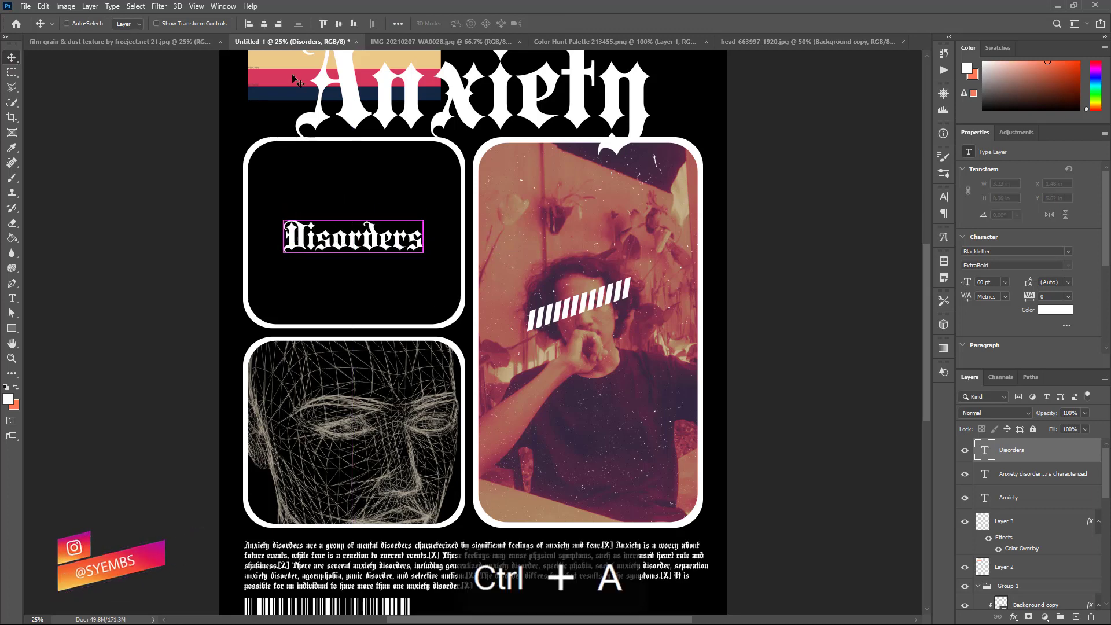
pyautogui.hotkey('ctrl', 'd')
pyautogui.click(424, 301)
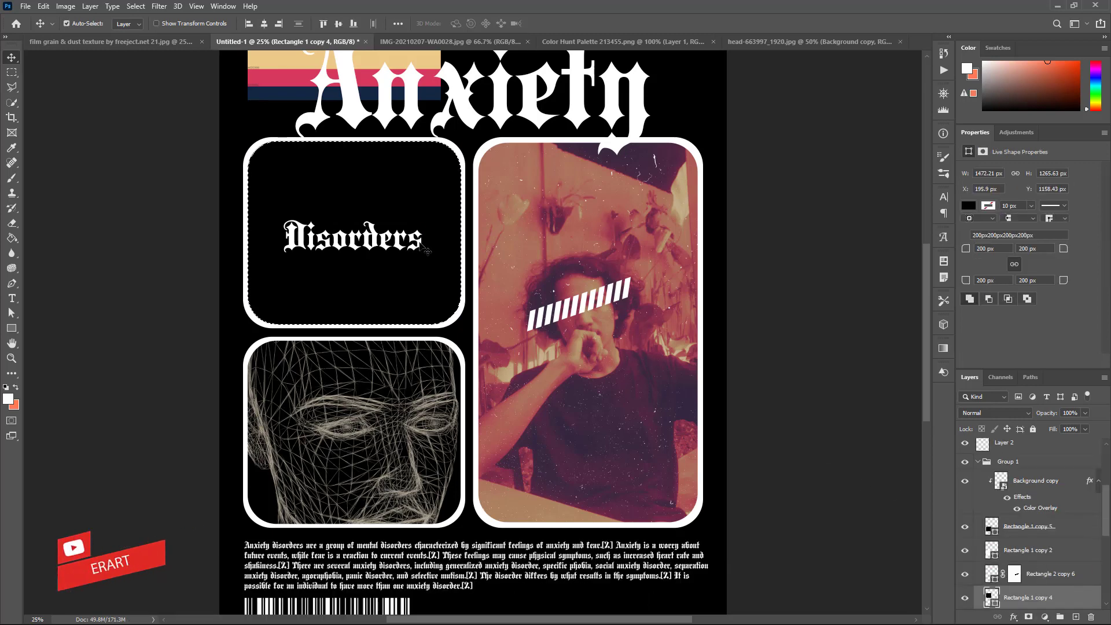
pyautogui.scroll(3, 1066, 560)
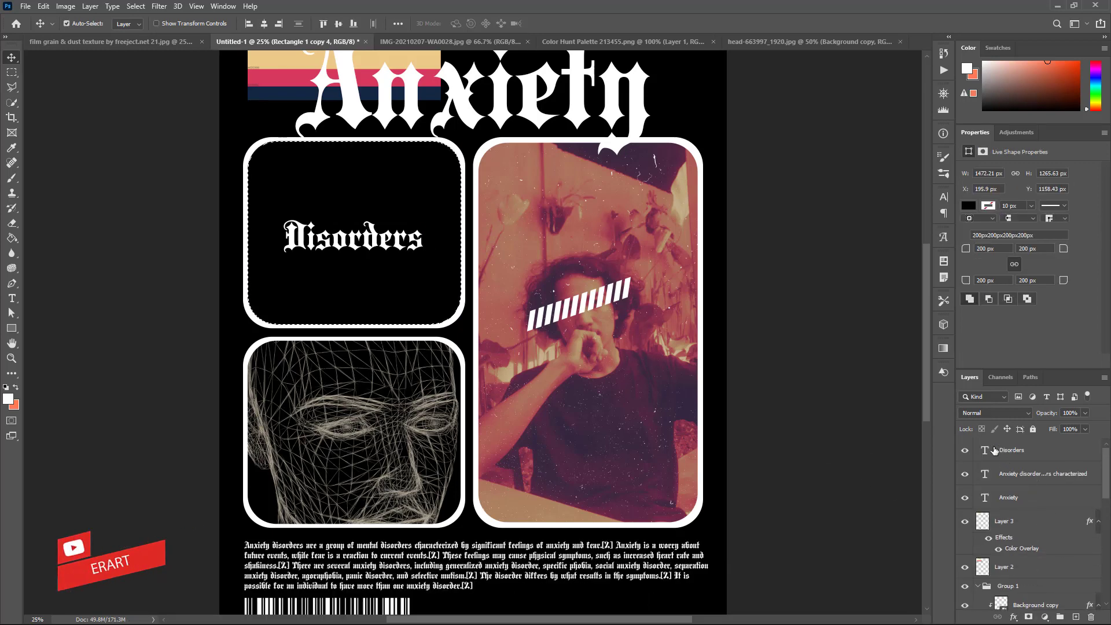
pyautogui.hotkey('alt', '.')
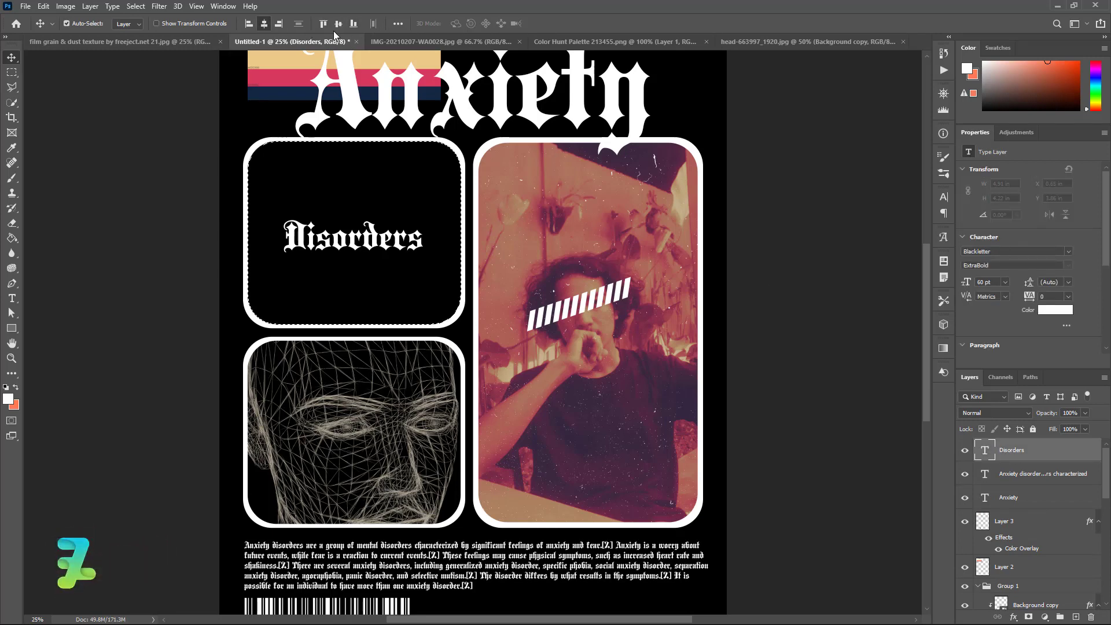
pyautogui.click(339, 23)
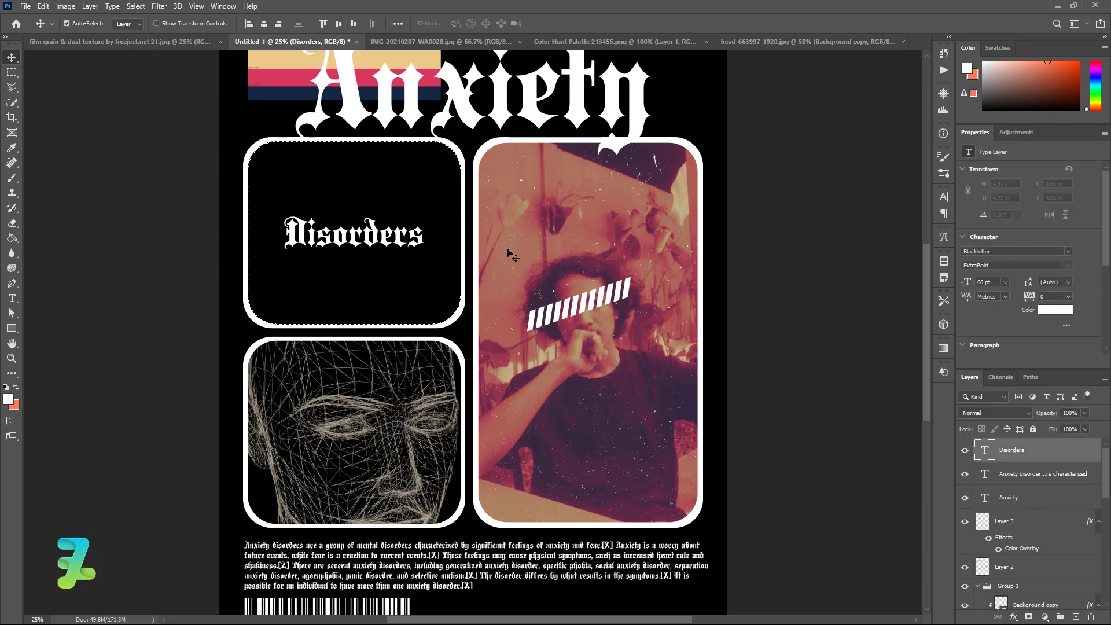
pyautogui.hotkey('ctrl', 'd')
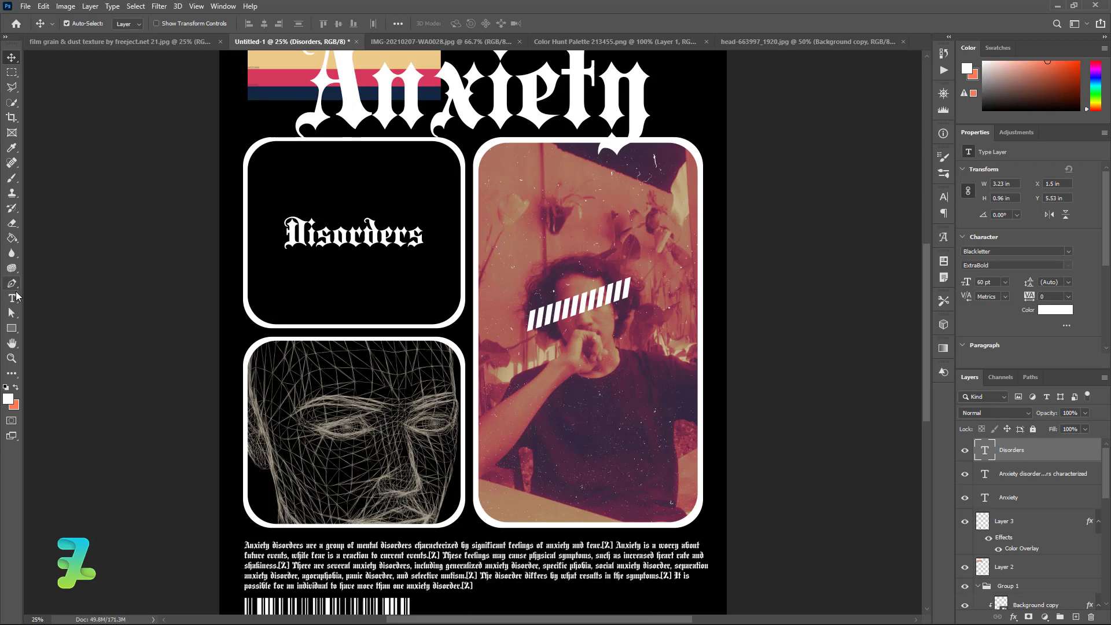
pyautogui.click(12, 298)
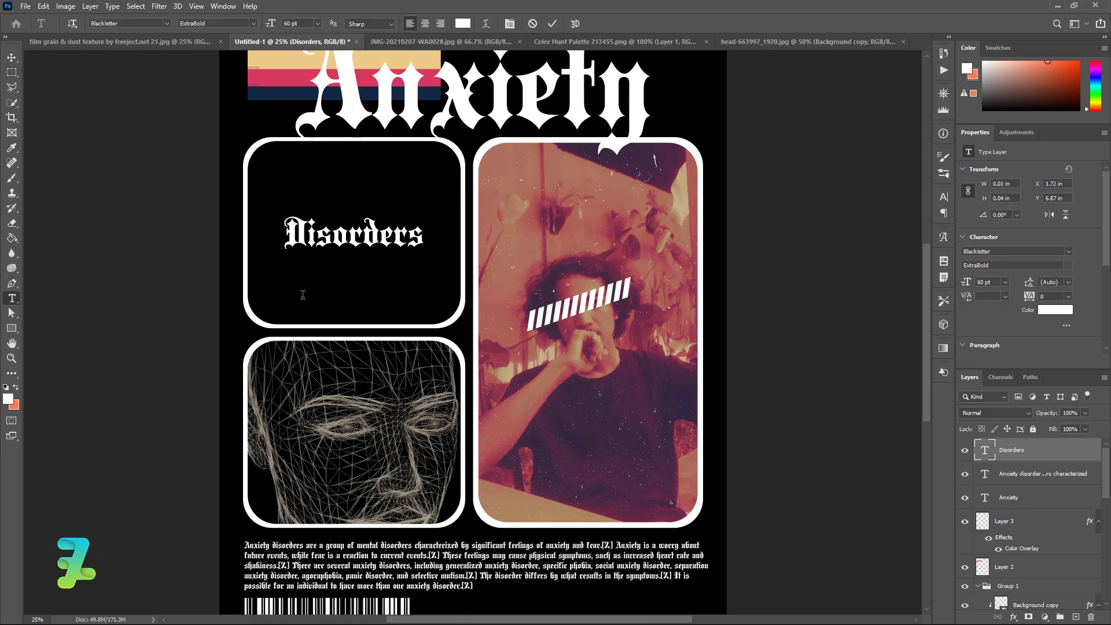
# Add the date '02.03.21' below Disorders at 24 pt
pyautogui.click(295, 272)
pyautogui.write('2')
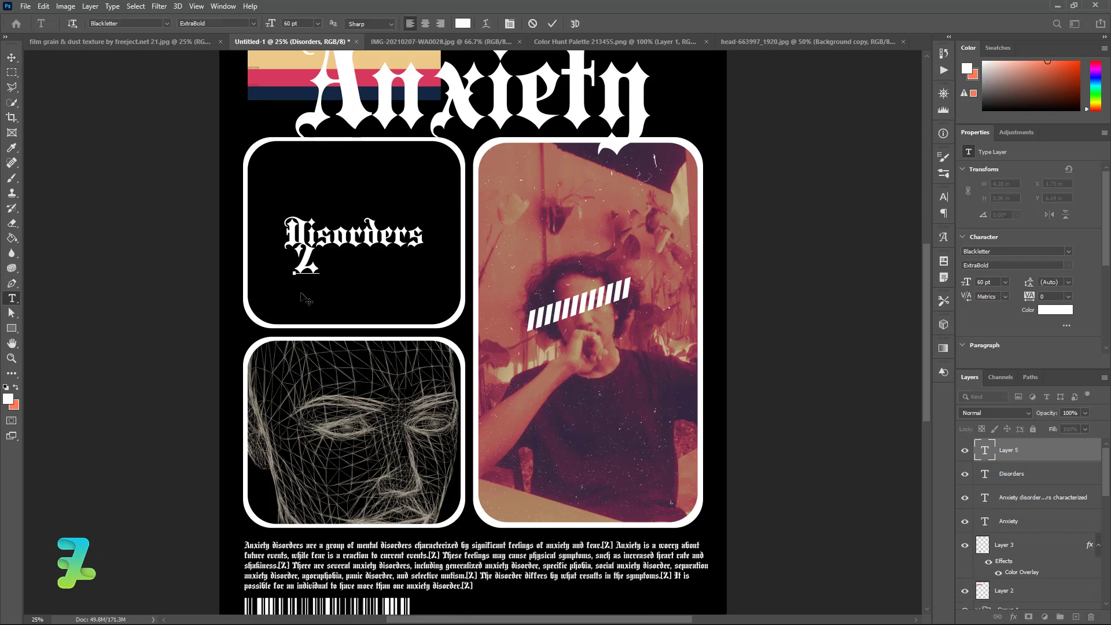
pyautogui.write('3')
pyautogui.press('BackSpace')
pyautogui.press('BackSpace')
pyautogui.press('BackSpace')
pyautogui.write('02.')
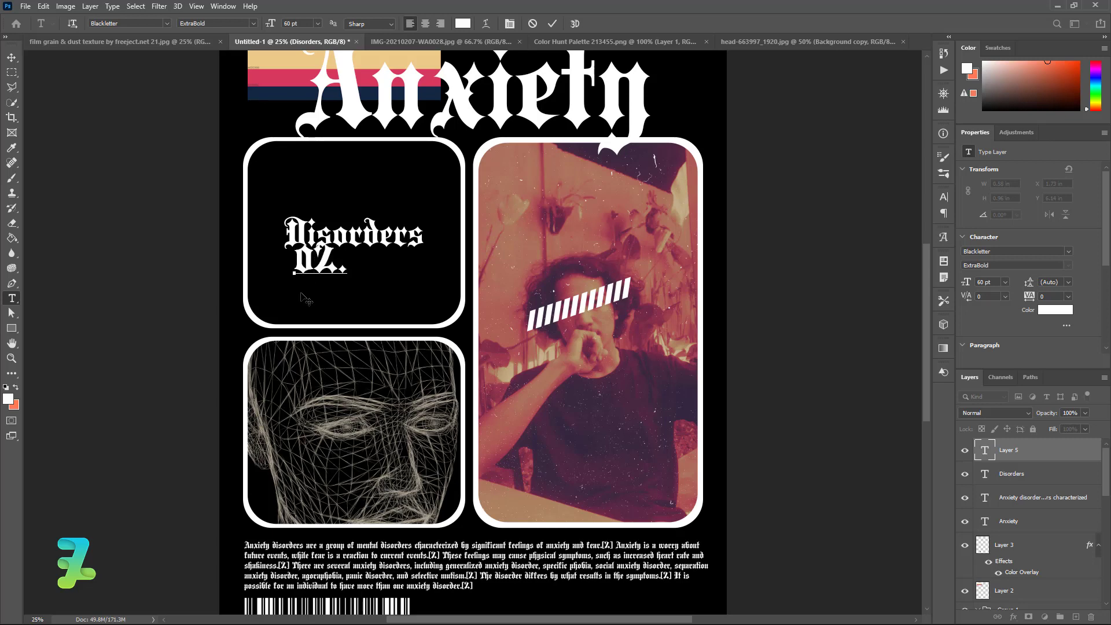
pyautogui.write('0')
pyautogui.write('3.')
pyautogui.write('21')
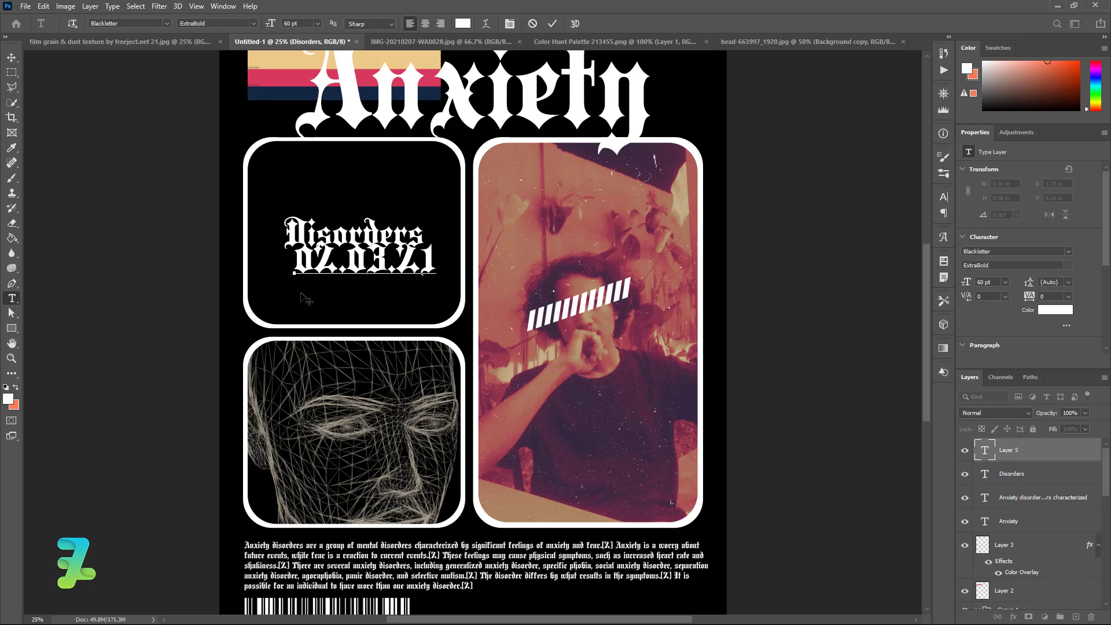
pyautogui.hotkey('ctrl', 'a')
pyautogui.click(317, 24)
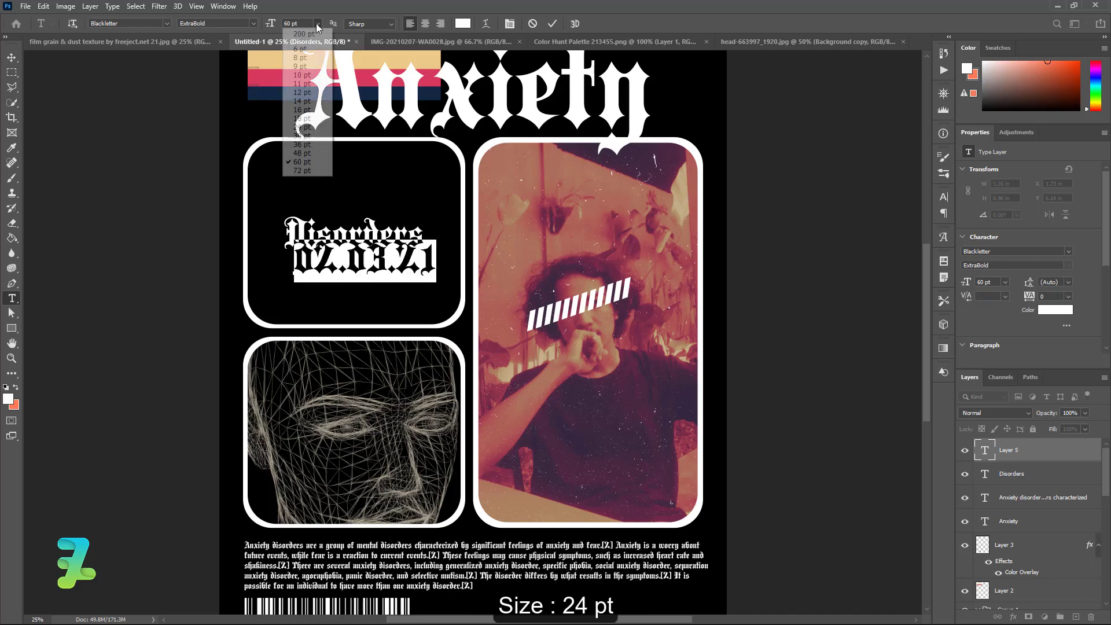
pyautogui.click(309, 51)
pyautogui.click(317, 24)
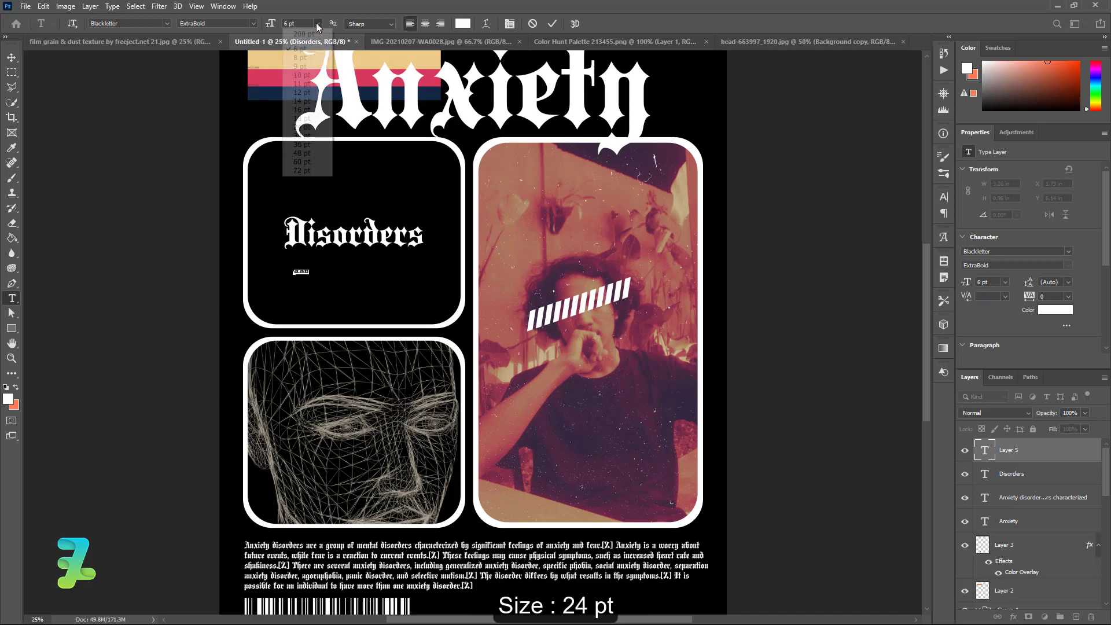
pyautogui.click(303, 127)
pyautogui.click(11, 57)
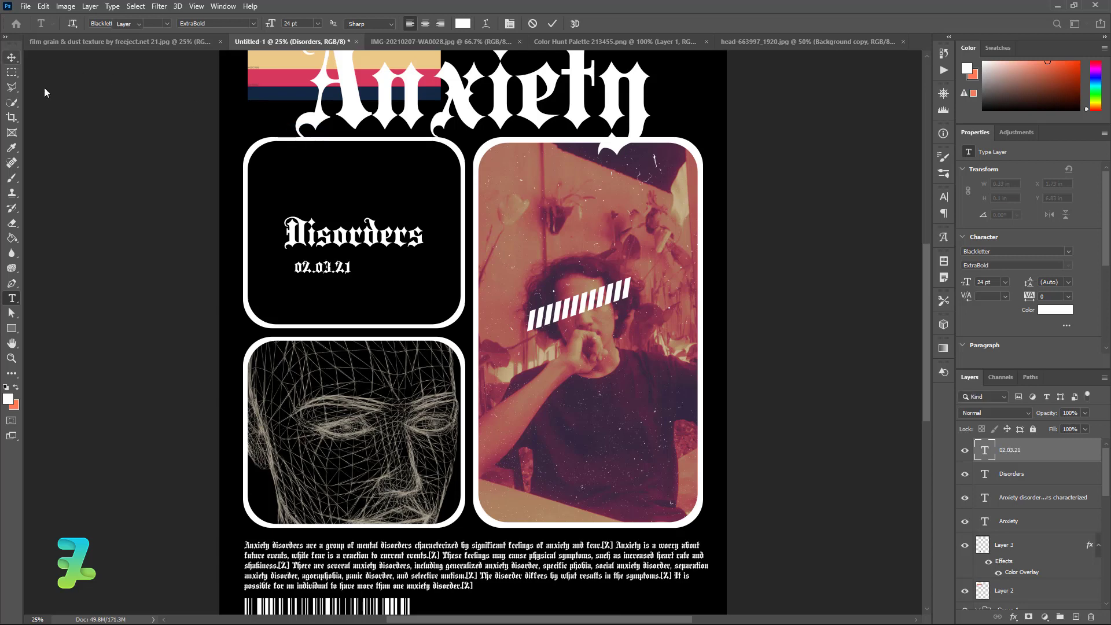
# Centre the date in the top-left frame and place it just beneath Disorders
pyautogui.moveTo(331, 271); pyautogui.dragTo(366, 260)
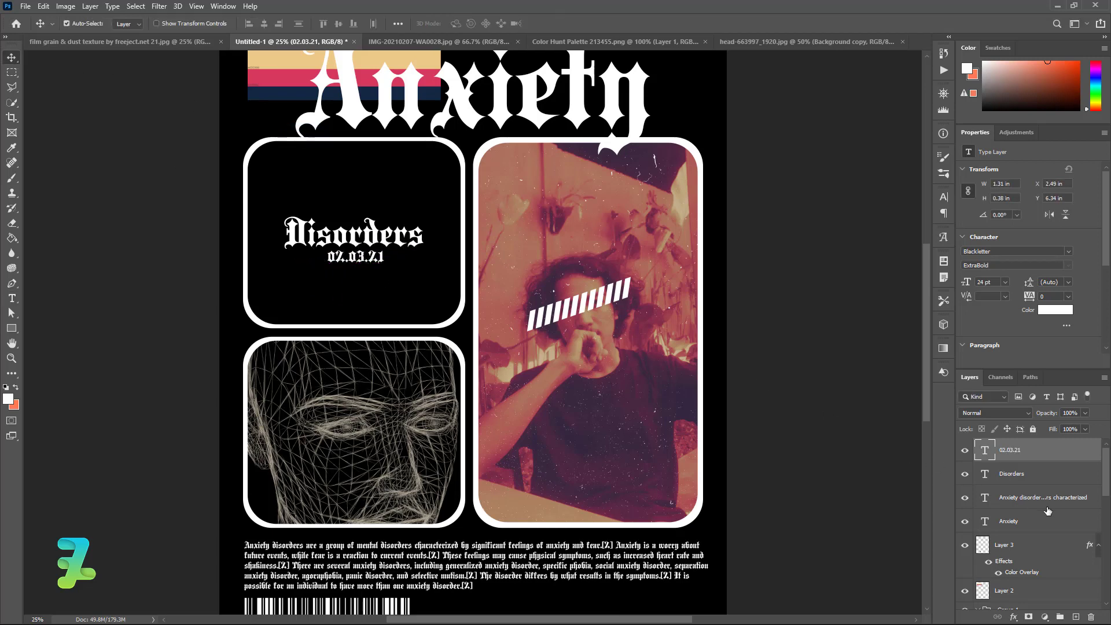
pyautogui.moveTo(1106, 469); pyautogui.dragTo(1106, 564)
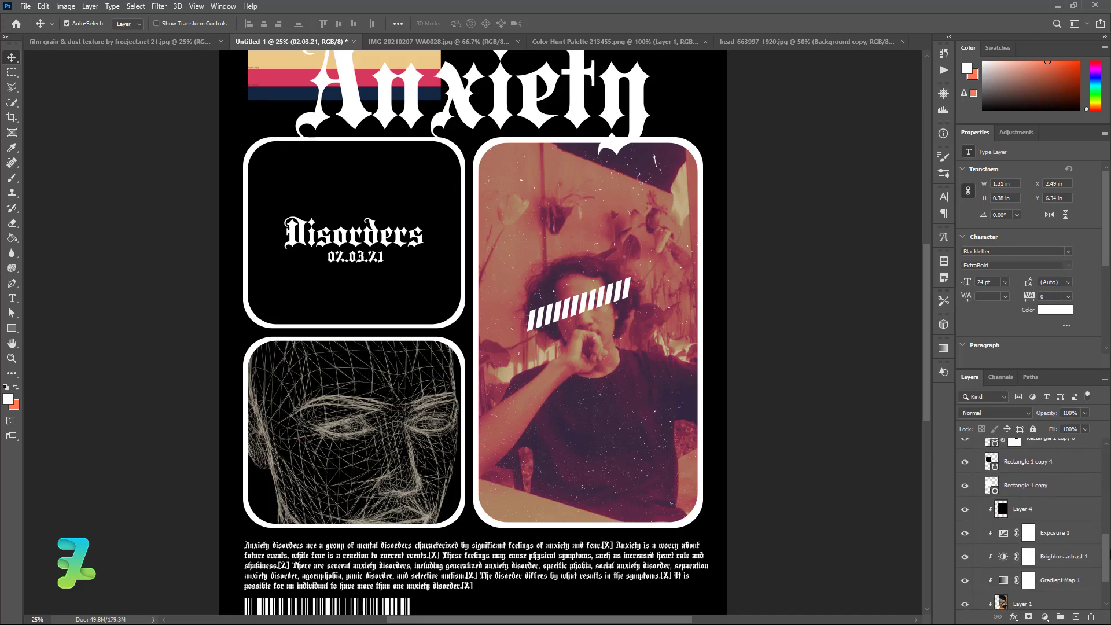
pyautogui.moveTo(1109, 564); pyautogui.dragTo(1109, 582)
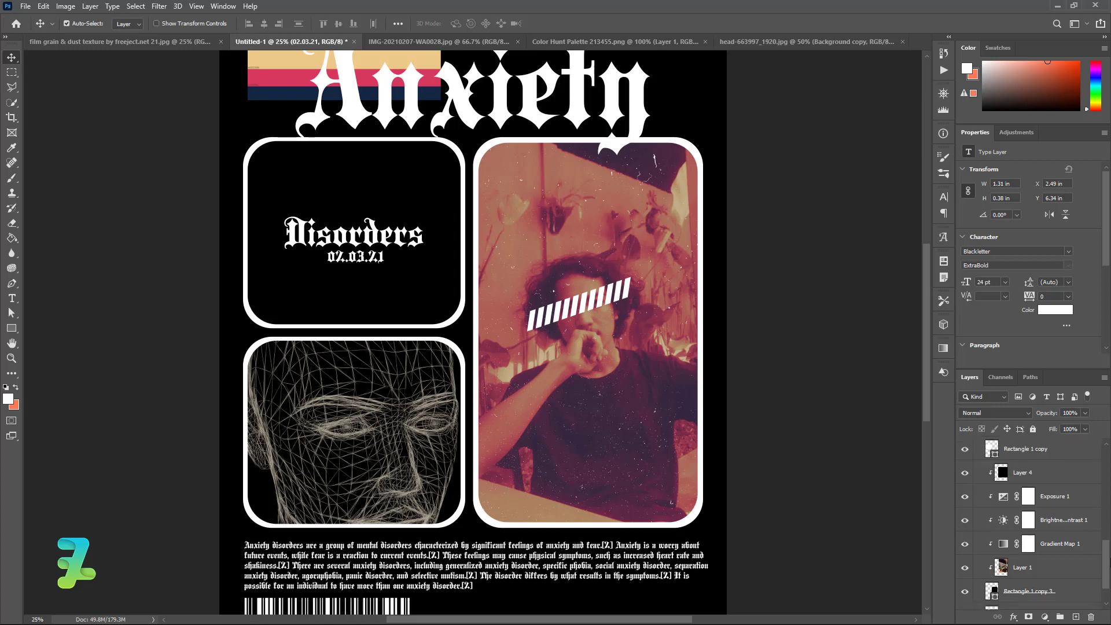
pyautogui.scroll(5, 1069, 539)
pyautogui.keyDown('ctrl'); pyautogui.click(991, 493); pyautogui.keyUp('ctrl')
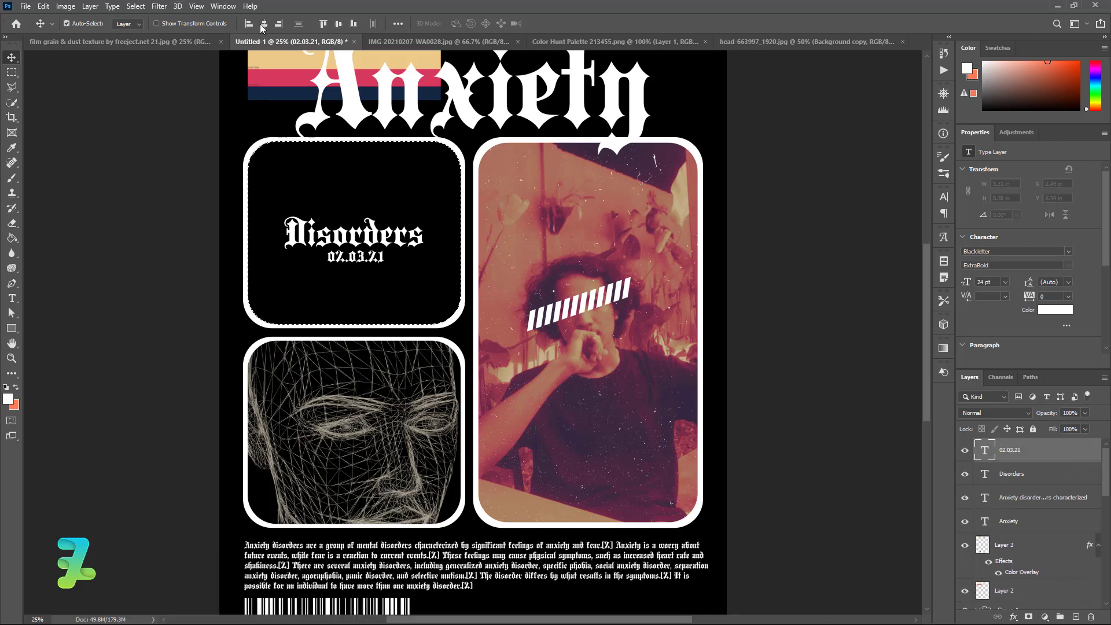
pyautogui.click(338, 24)
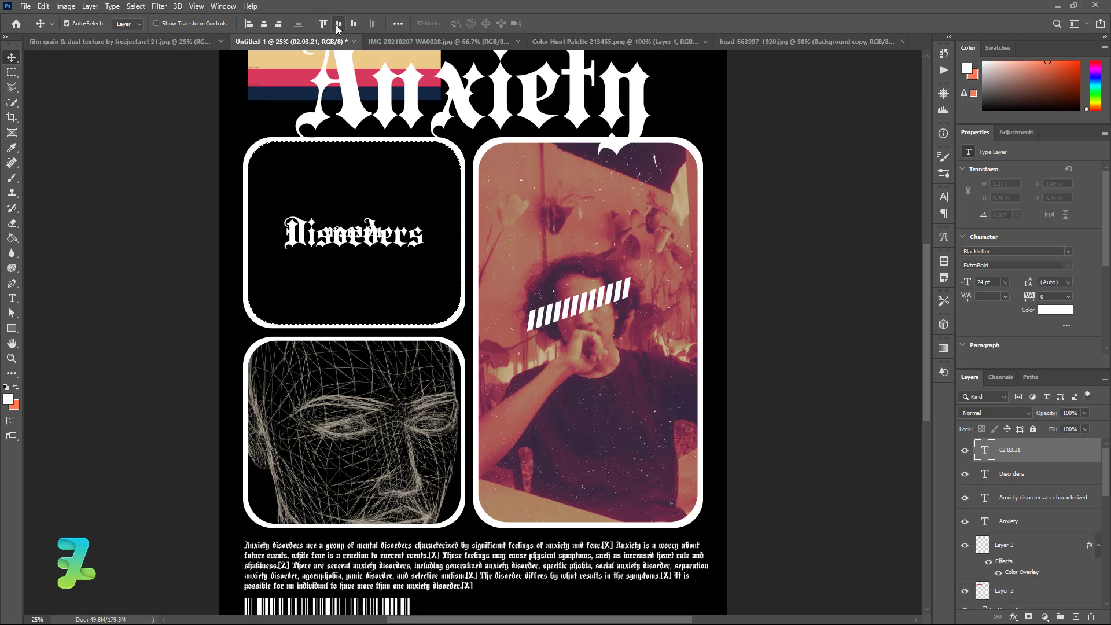
pyautogui.click(263, 23)
pyautogui.hotkey('ctrl', 'd')
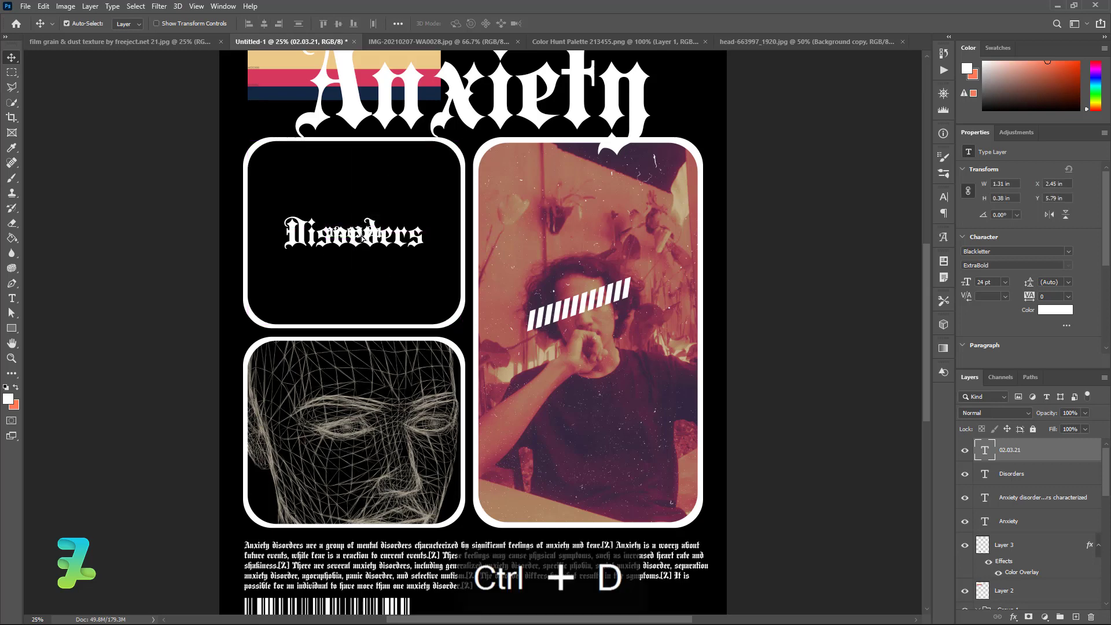
pyautogui.moveTo(359, 235); pyautogui.dragTo(363, 258)
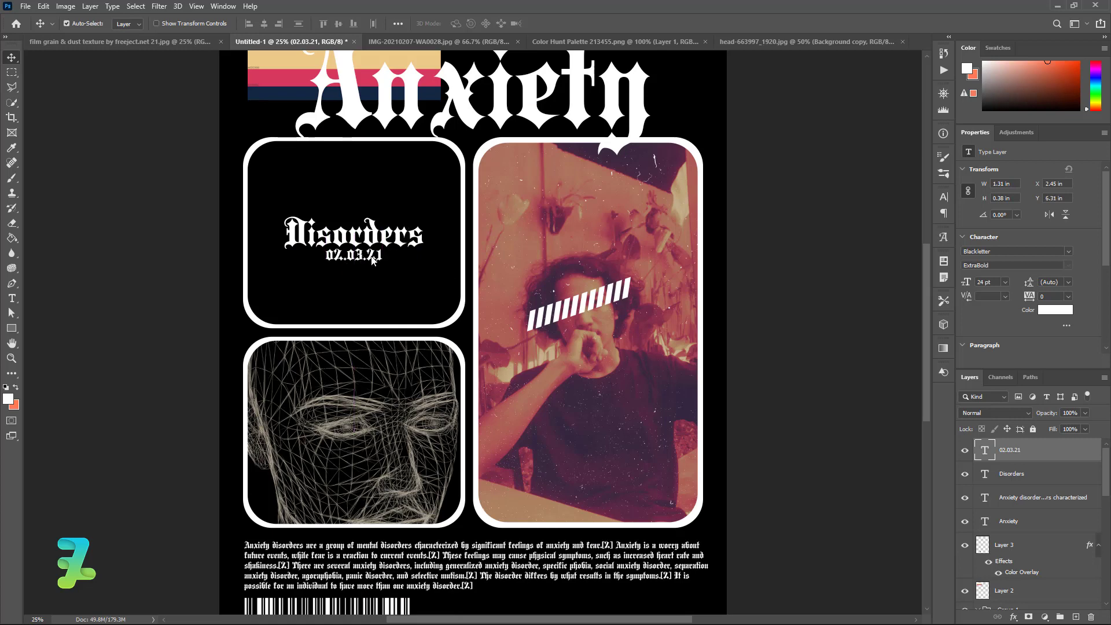
# Create a four-pointed star glyph by typing a period in the Blackletter font
pyautogui.click(12, 299)
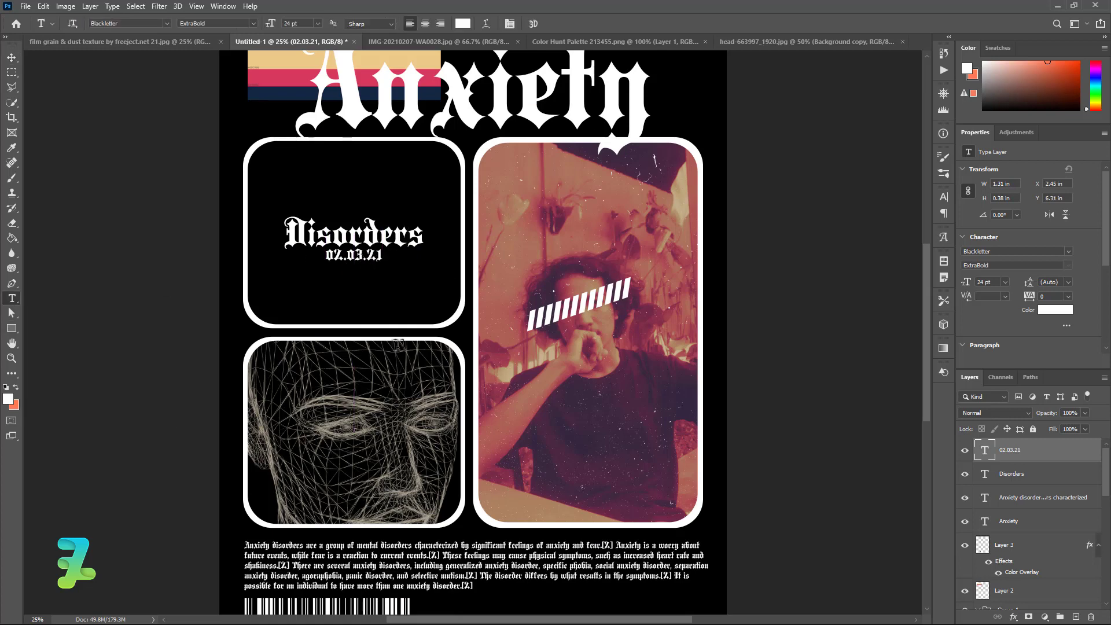
pyautogui.click(327, 304)
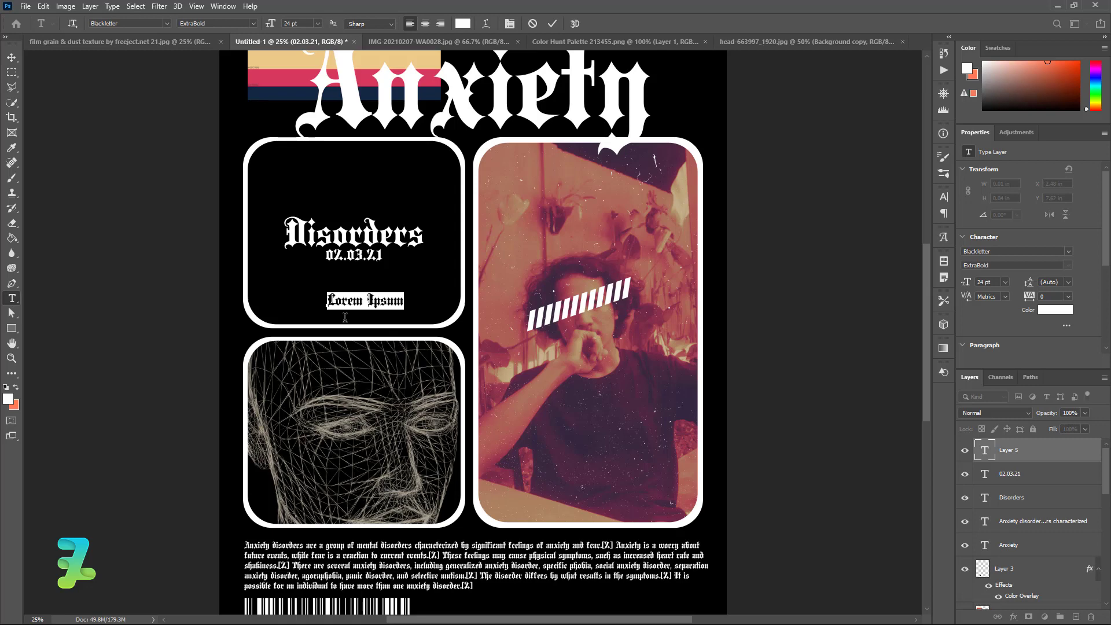
pyautogui.write('.')
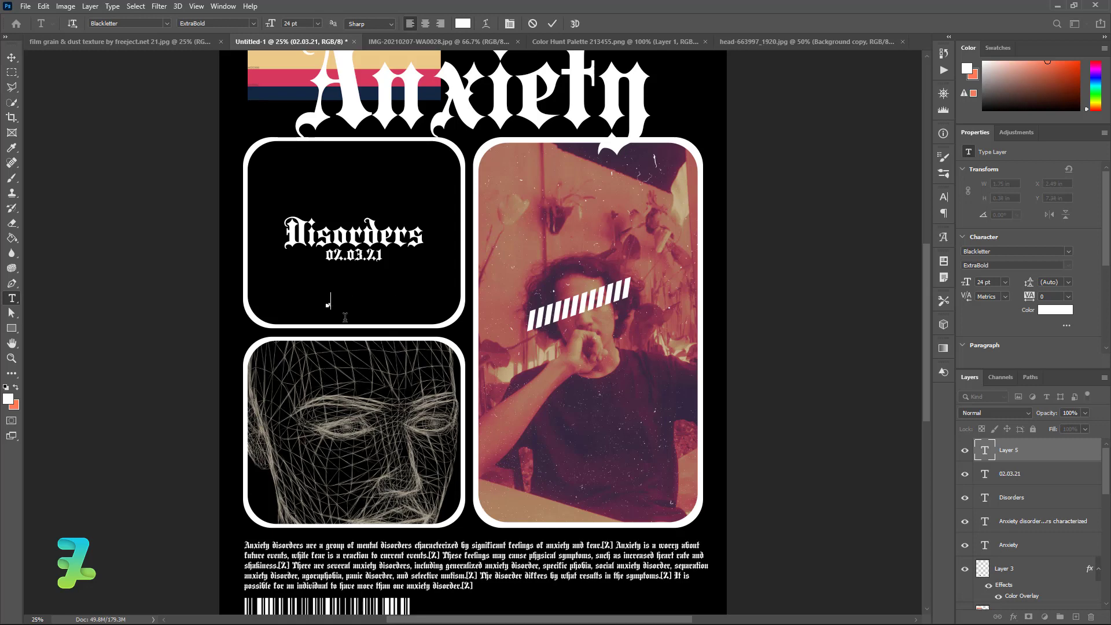
pyautogui.click(358, 192)
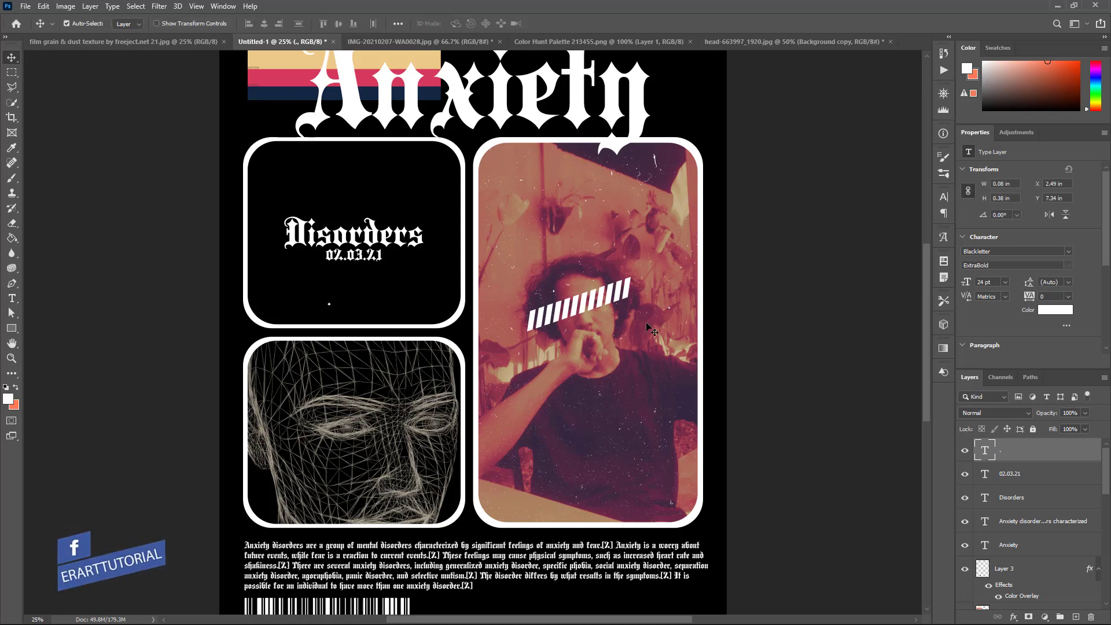
pyautogui.hotkey('ctrl', 't')
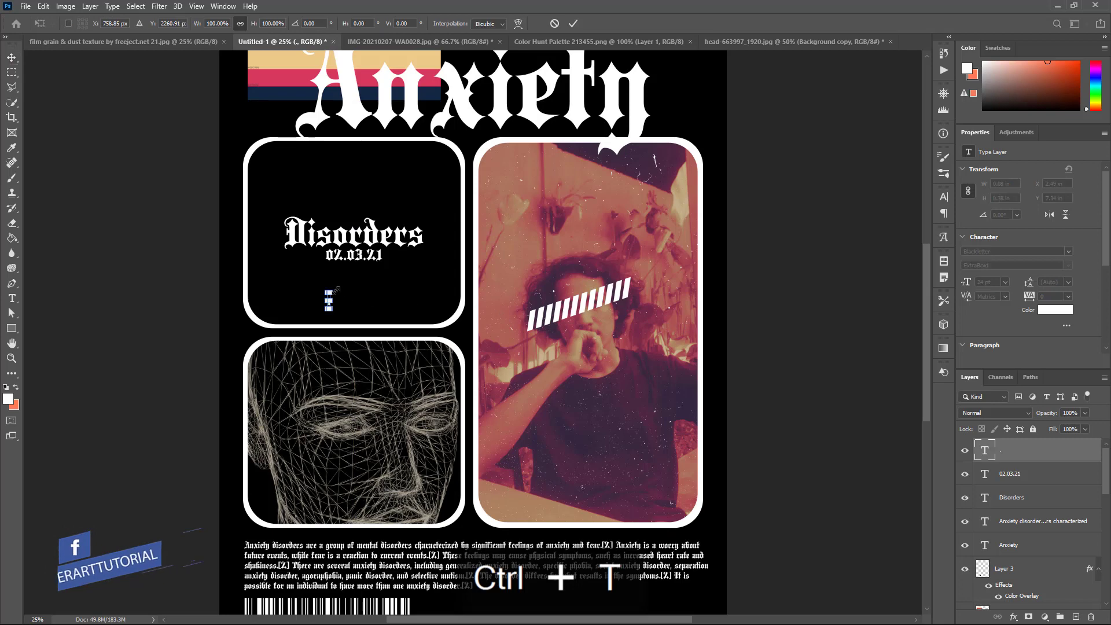
pyautogui.moveTo(339, 289); pyautogui.dragTo(556, 191)
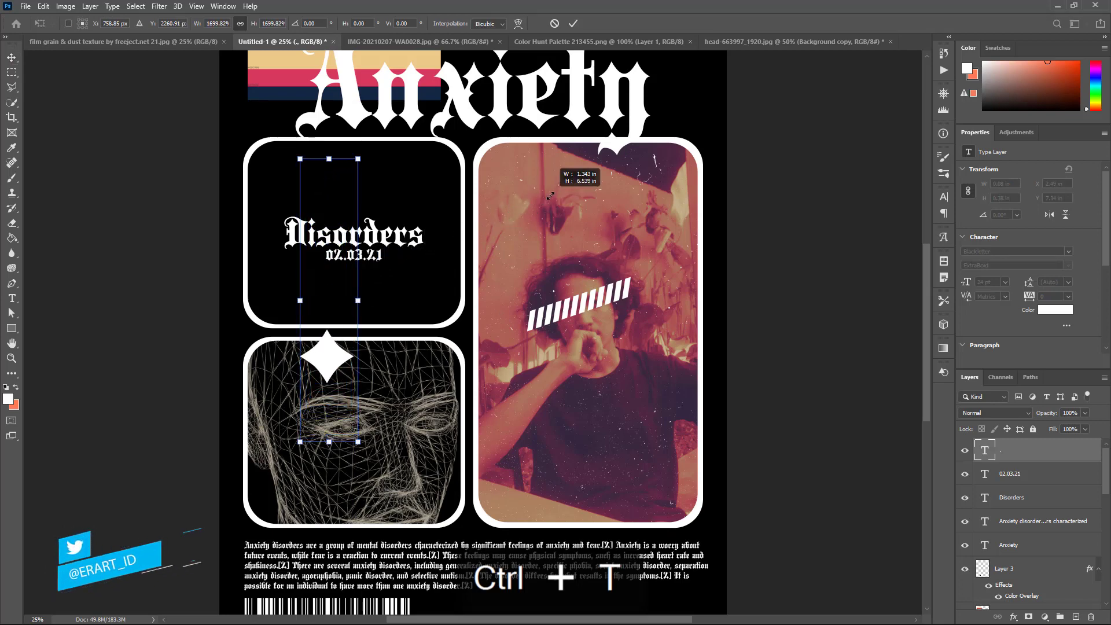
# Shrink the star and place it beside the barcode below the body text
pyautogui.moveTo(929, 279); pyautogui.dragTo(925, 296)
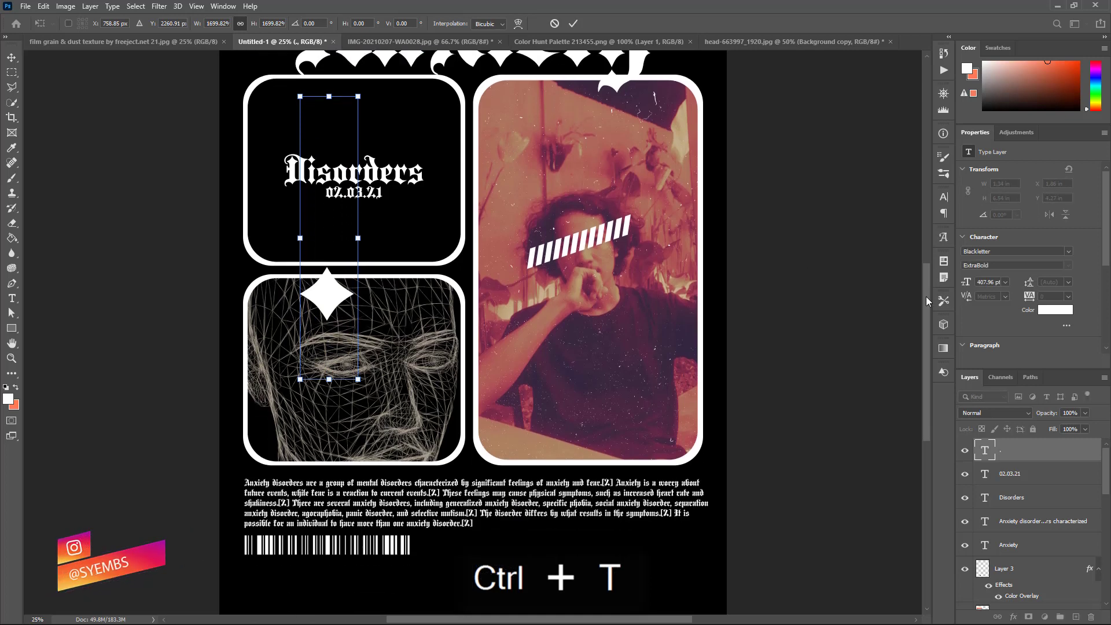
pyautogui.moveTo(360, 97); pyautogui.dragTo(335, 246)
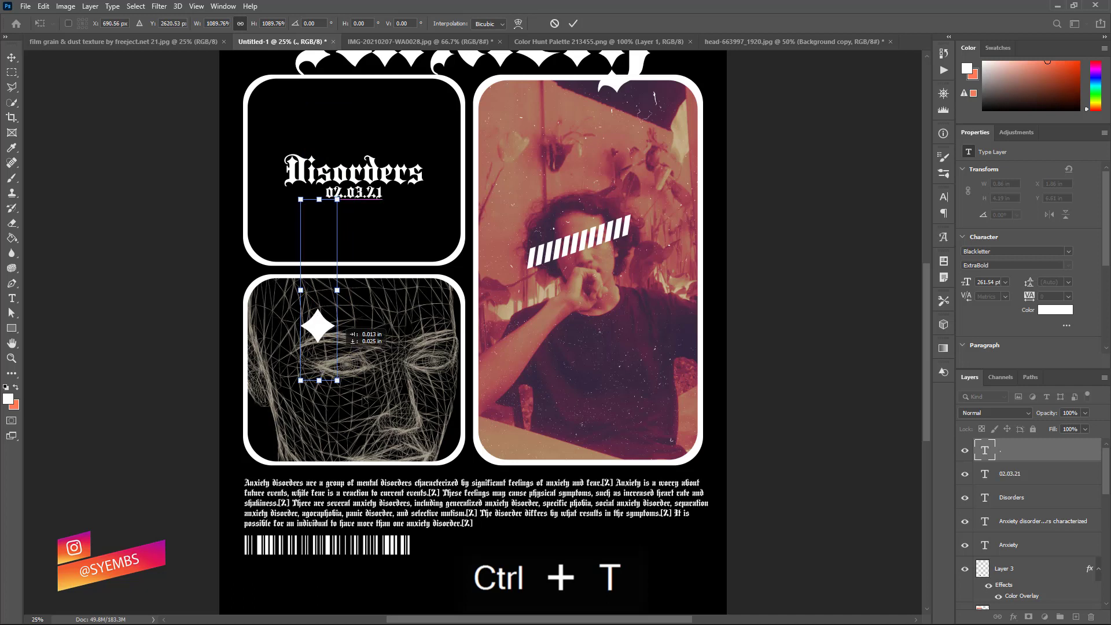
pyautogui.moveTo(318, 324); pyautogui.dragTo(436, 547)
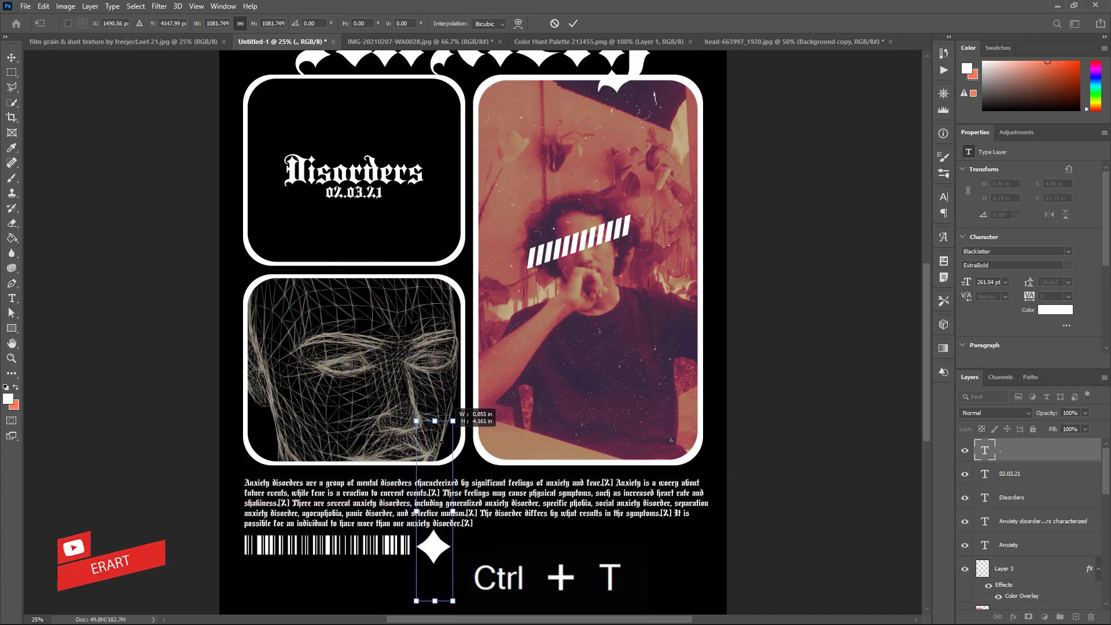
pyautogui.moveTo(452, 419); pyautogui.dragTo(425, 466)
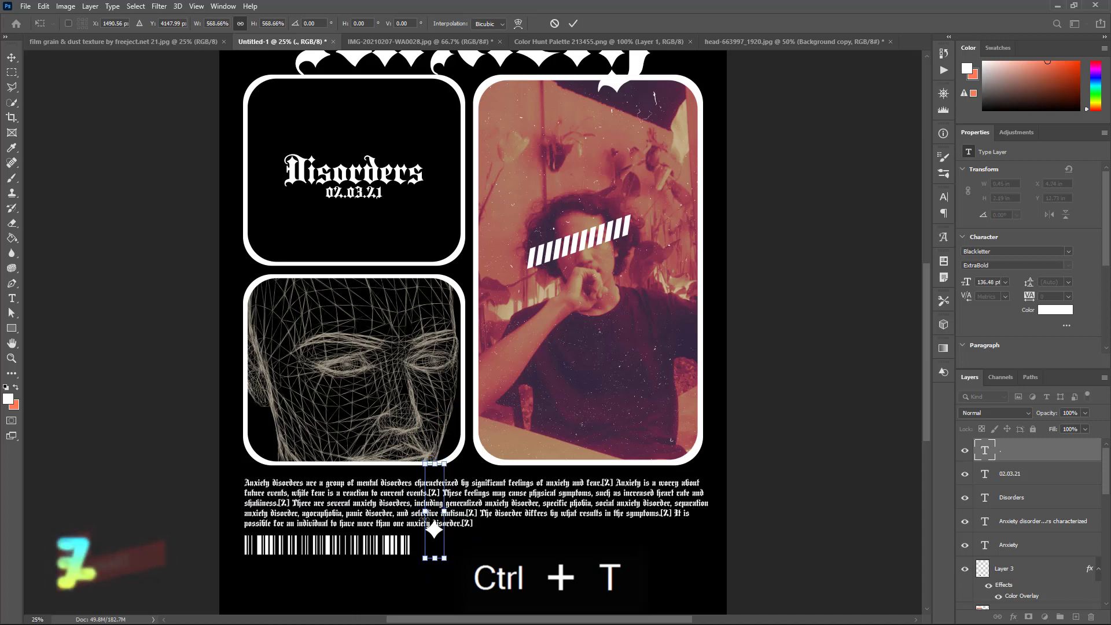
pyautogui.moveTo(434, 533); pyautogui.dragTo(423, 549)
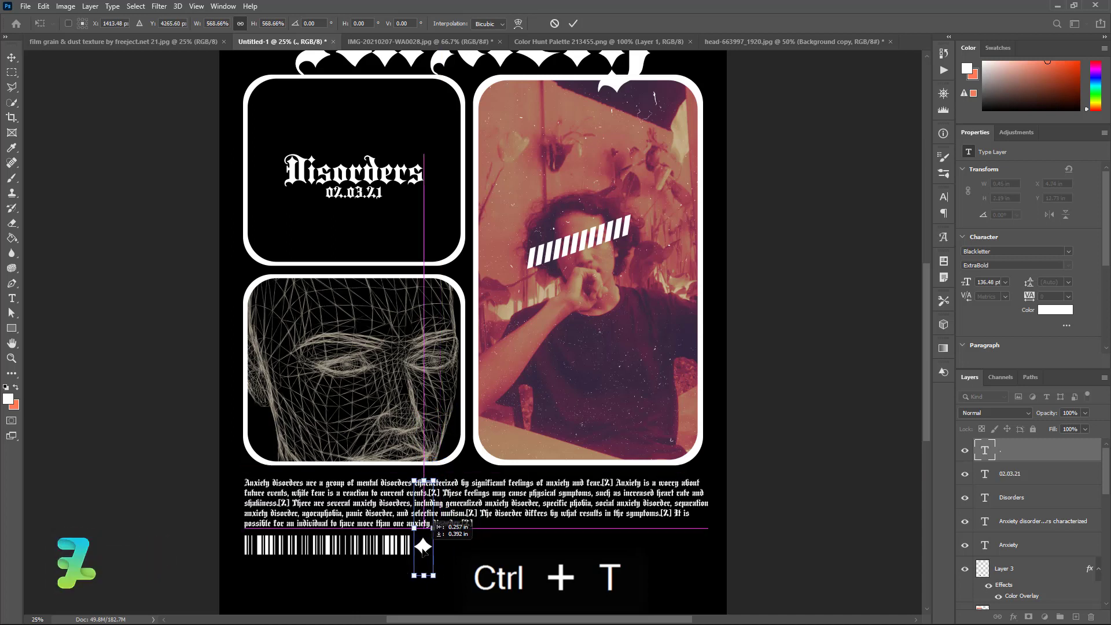
pyautogui.moveTo(427, 551); pyautogui.dragTo(425, 555)
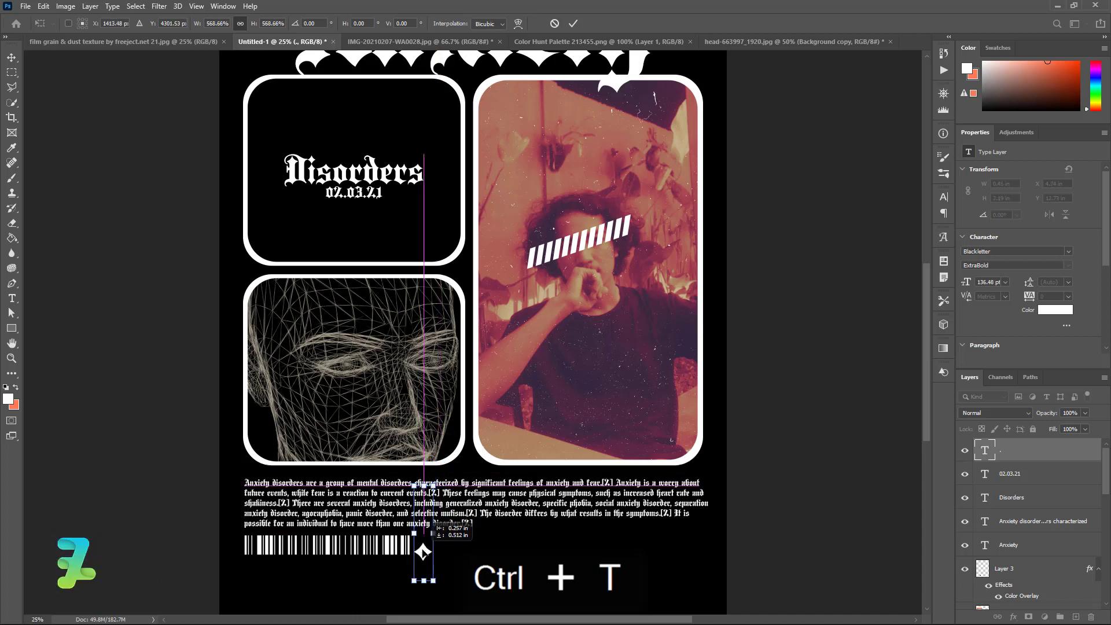
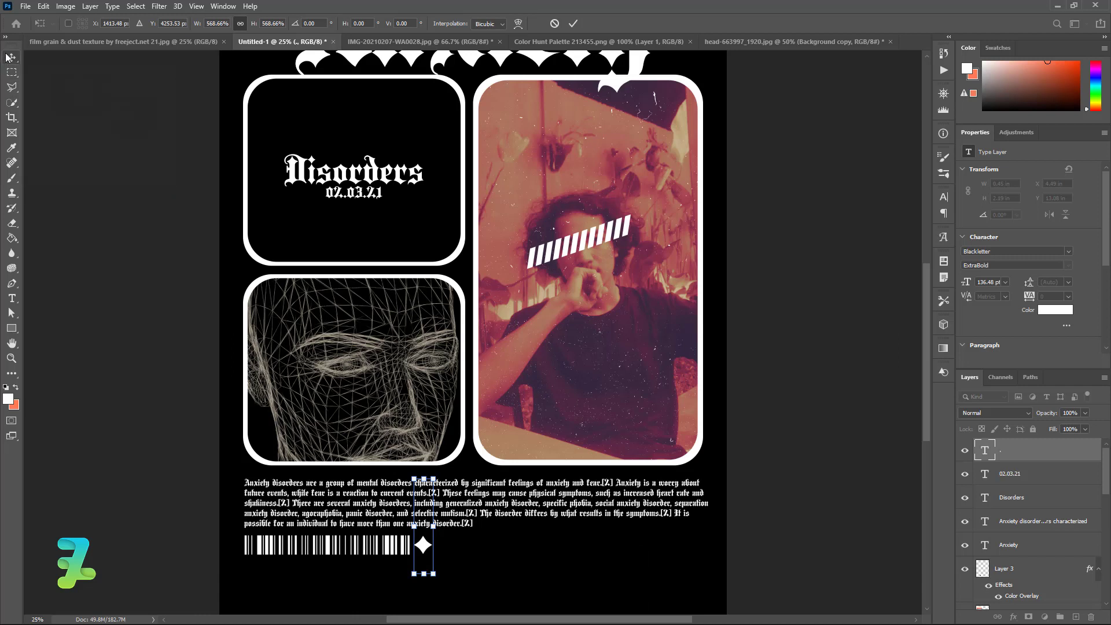
# Duplicate the white four-point star and space the copies into a row right of the barcode
pyautogui.press('Return')
pyautogui.hotkey('ctrl', 'j')
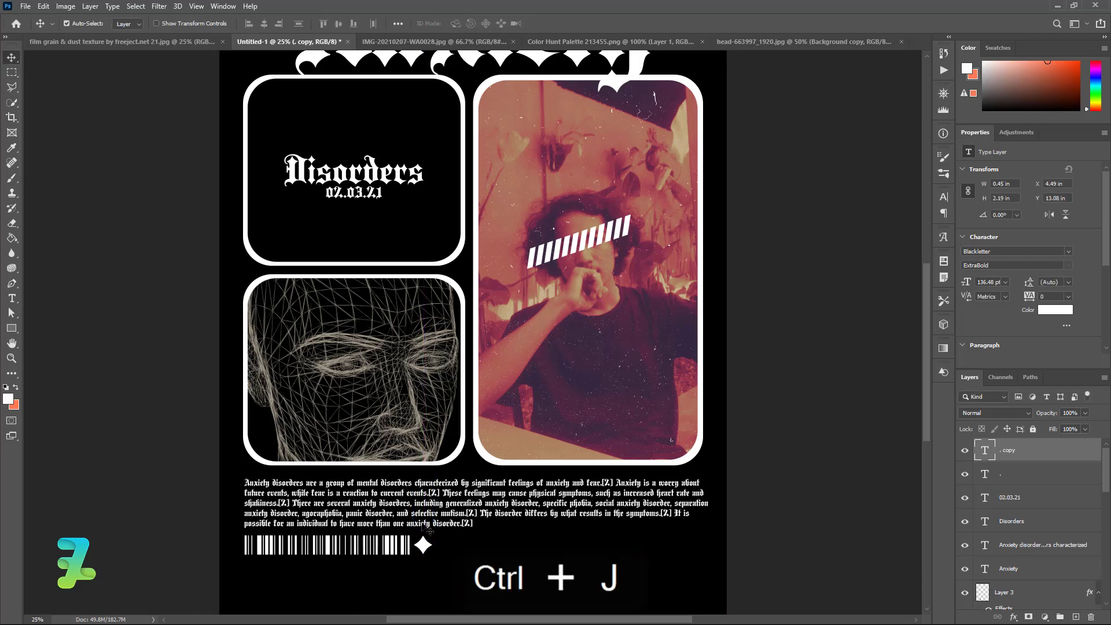
pyautogui.moveTo(432, 548); pyautogui.dragTo(519, 549)
pyautogui.hotkey('ctrl', 'j')
pyautogui.hotkey('ctrl', 'j')
pyautogui.hotkey('ctrl', 'j')
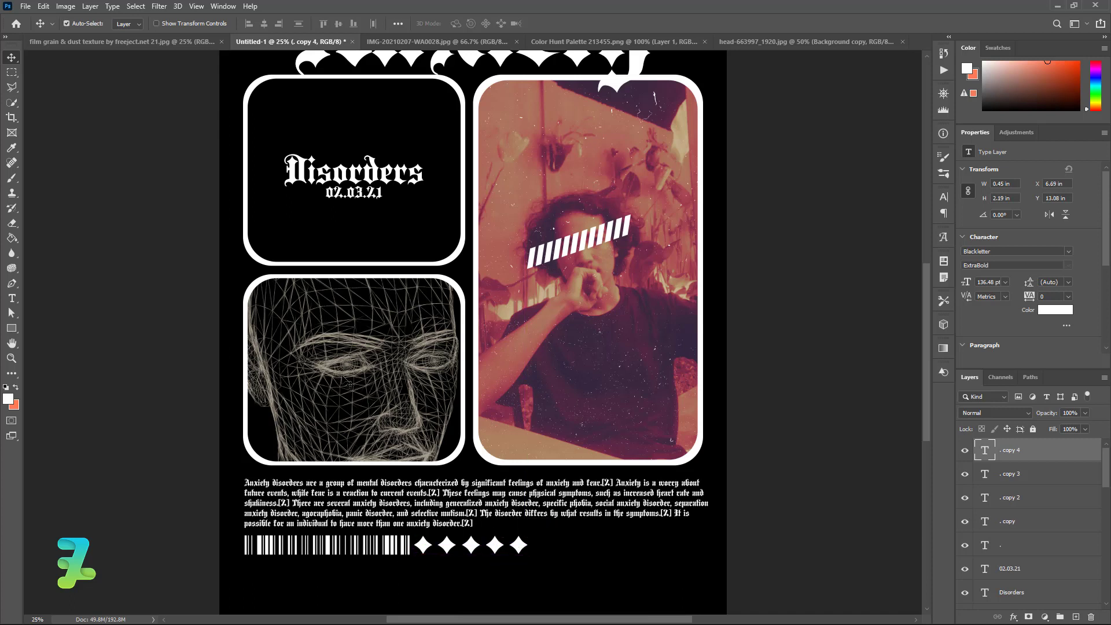
pyautogui.rightClick(12, 328)
# Draw a thin 1165 × 17 px white rectangle on a new layer, from the stars rightward
pyautogui.click(40, 329)
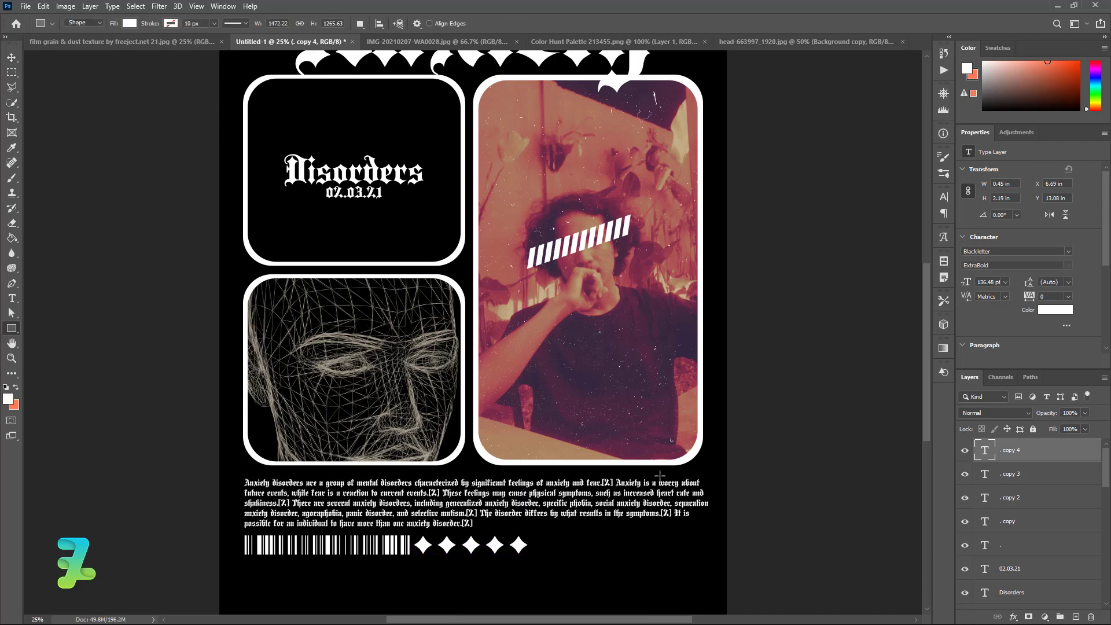
pyautogui.click(1076, 617)
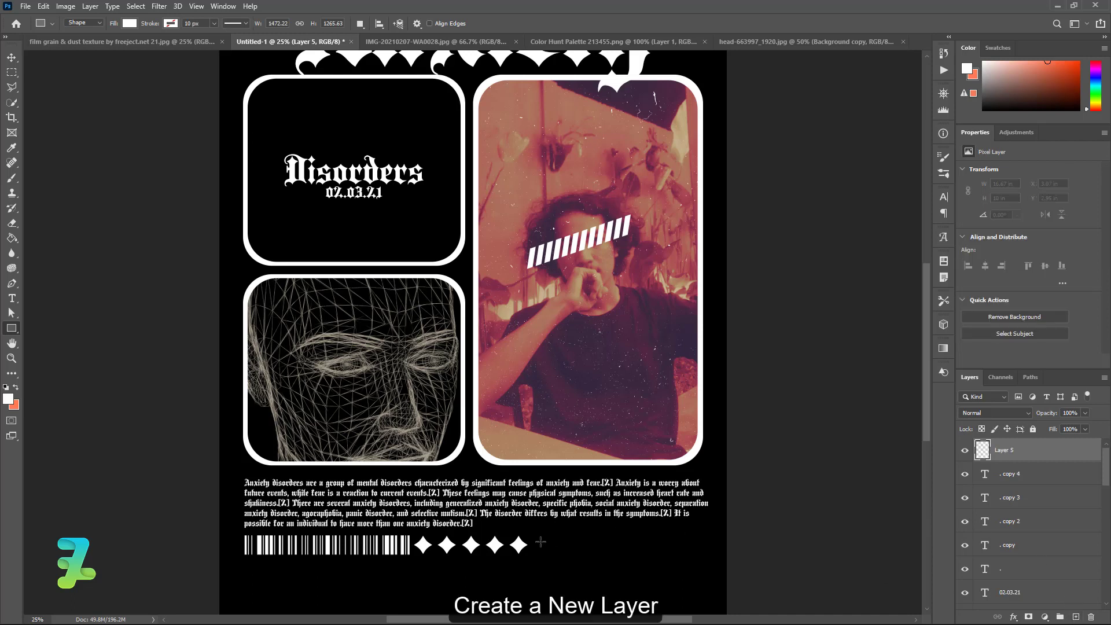
pyautogui.moveTo(535, 544); pyautogui.dragTo(704, 545)
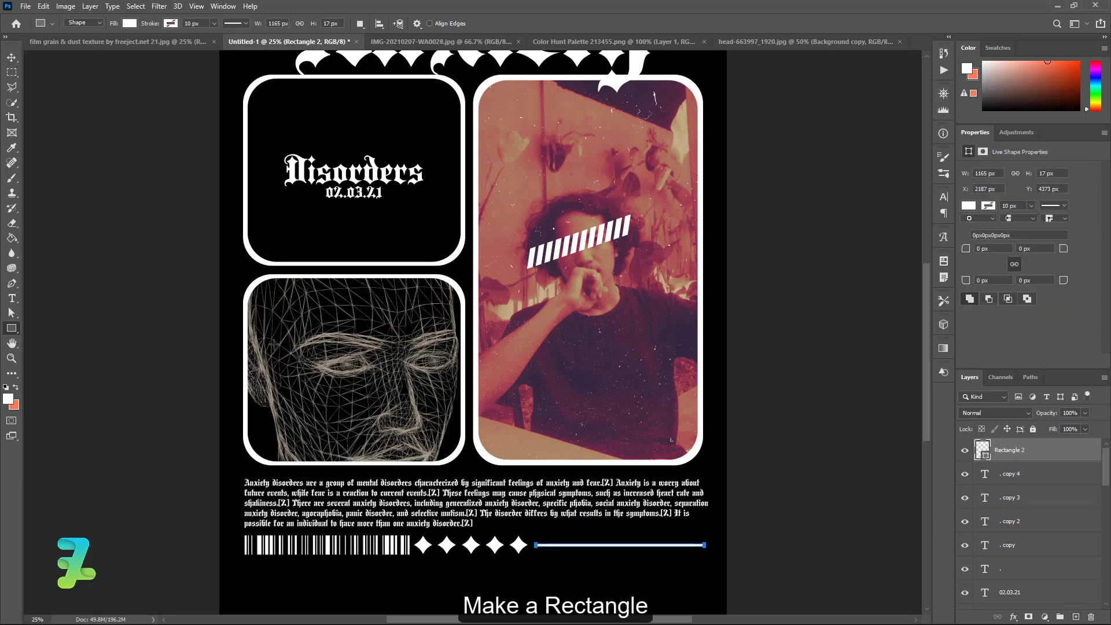
pyautogui.click(8, 61)
pyautogui.scroll(1, 250, 298)
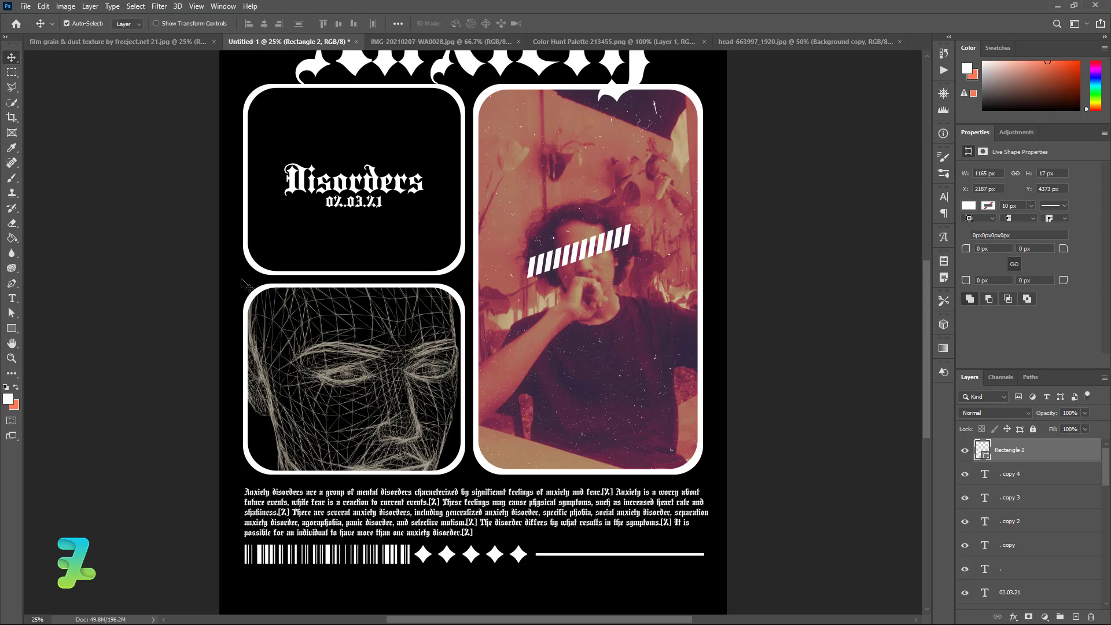
pyautogui.scroll(-1, 243, 284)
pyautogui.scroll(-1, 347, 331)
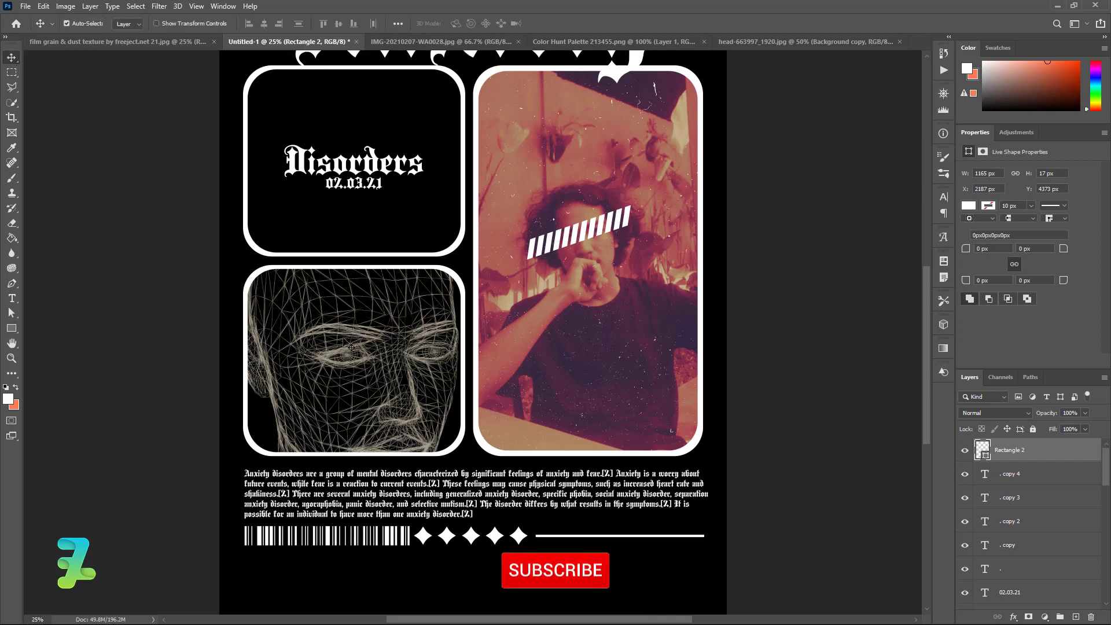
pyautogui.scroll(1, 344, 341)
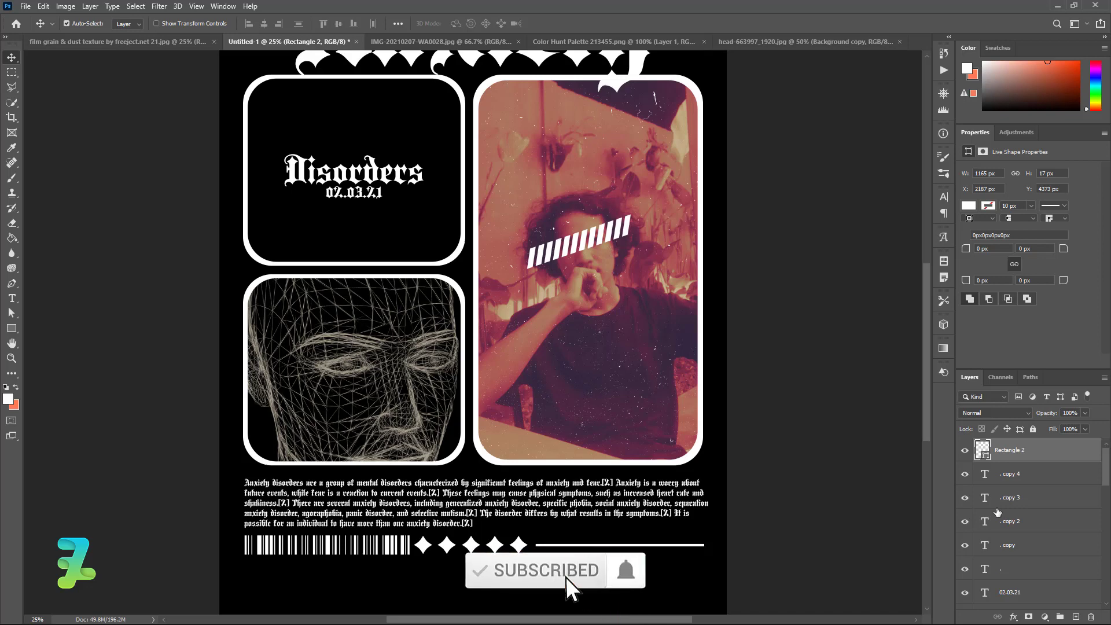
pyautogui.scroll(-1, 1001, 493)
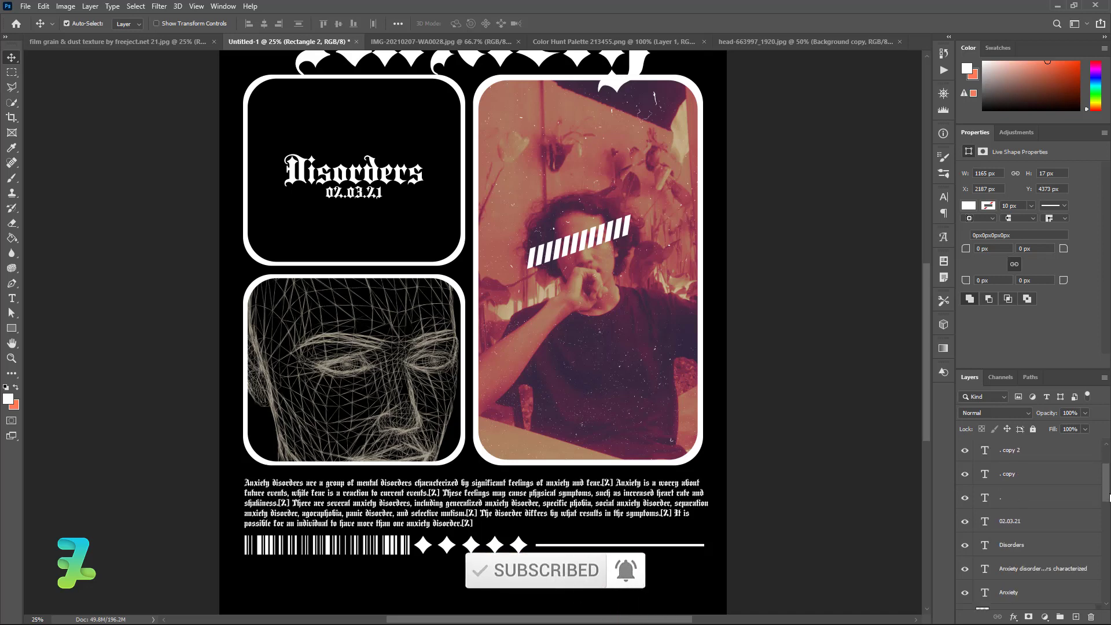
pyautogui.moveTo(1106, 486)
pyautogui.mouseDown()
pyautogui.moveTo(1107, 532)
pyautogui.moveTo(1105, 457)
pyautogui.moveTo(1107, 492)
pyautogui.mouseUp()
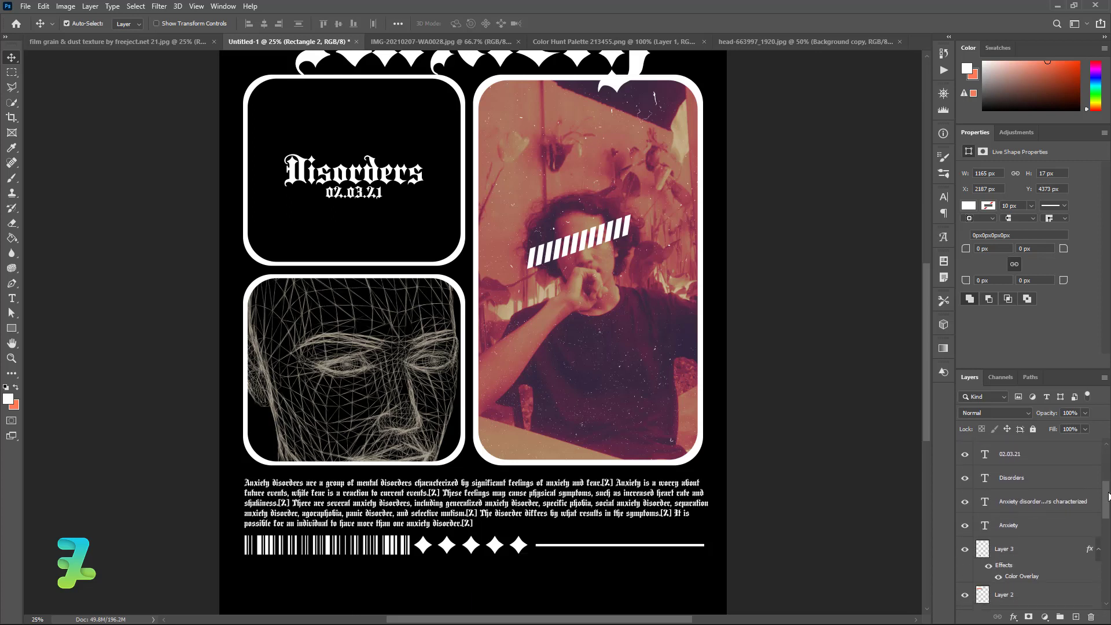
# Group the Disorders title and 02.03.21 date layers into Group 2
pyautogui.click(1046, 480)
pyautogui.keyDown('shift'); pyautogui.click(1046, 461); pyautogui.keyUp('shift')
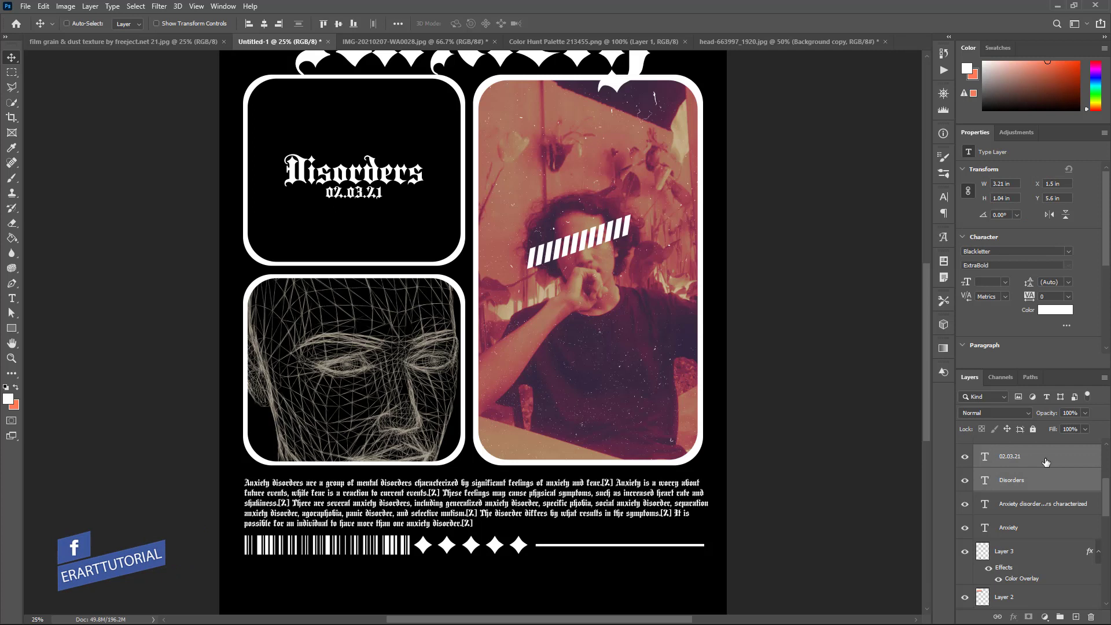
pyautogui.hotkey('ctrl', 'g')
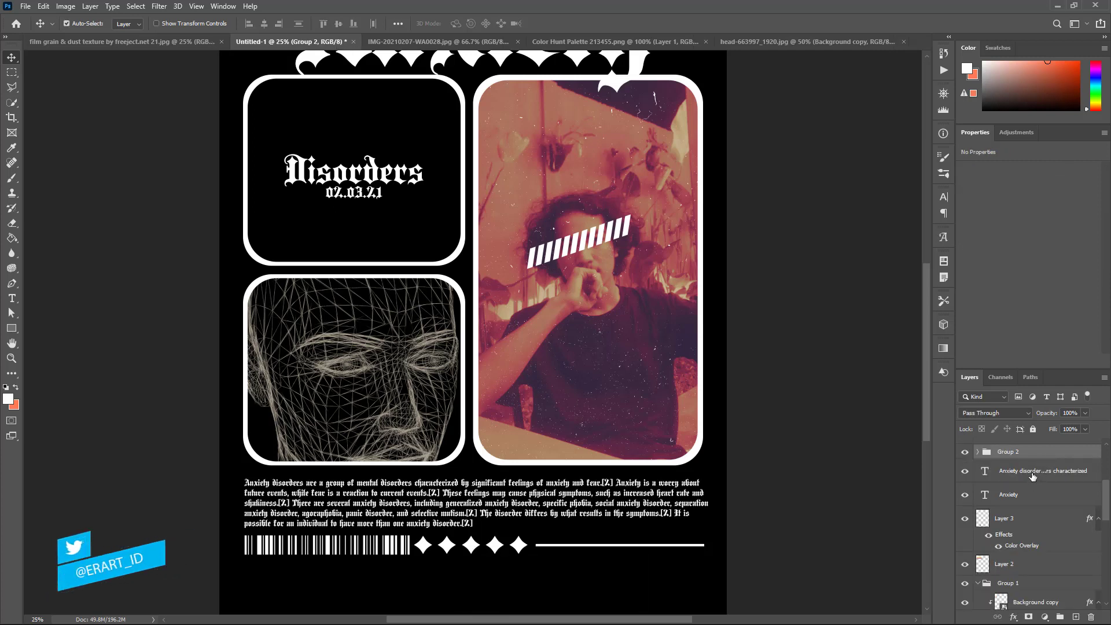
pyautogui.scroll(5, 1033, 476)
pyautogui.scroll(1, 1024, 506)
# Duplicate Group 2, move the copy beneath it, and convert the copy to a smart object
pyautogui.hotkey('ctrl', 'j')
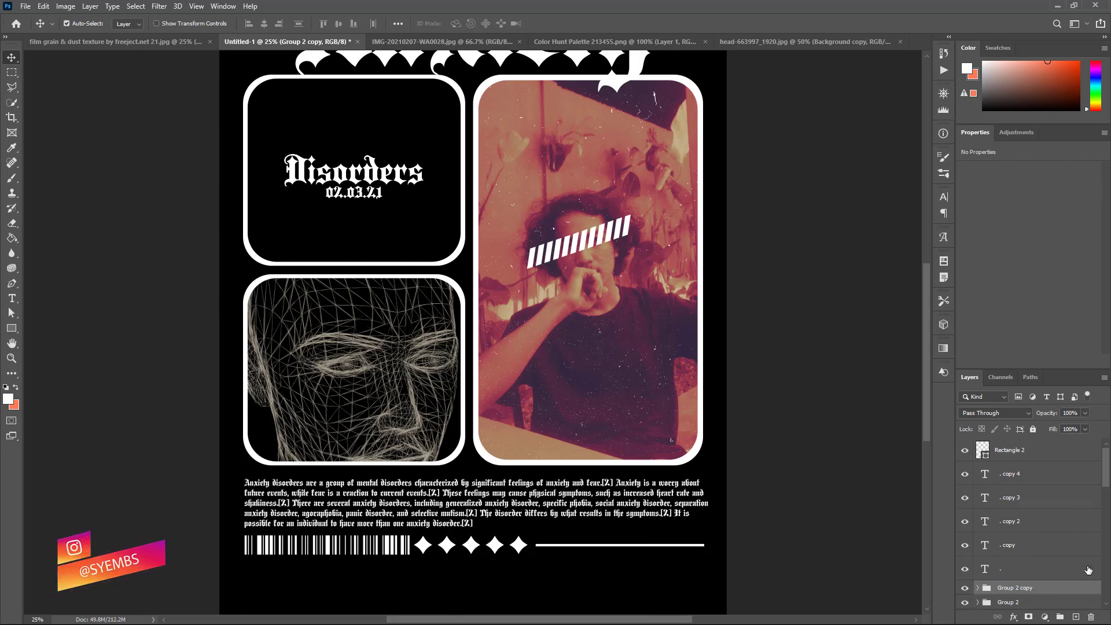
pyautogui.scroll(-4, 1107, 472)
pyautogui.moveTo(1012, 498); pyautogui.dragTo(1014, 520)
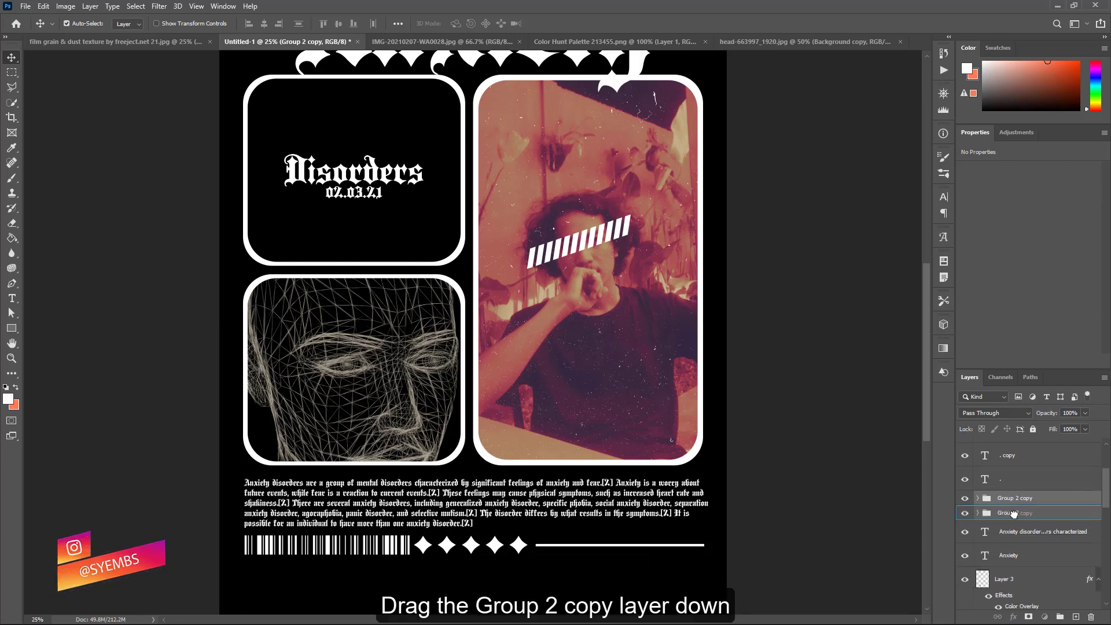
pyautogui.rightClick(1052, 515)
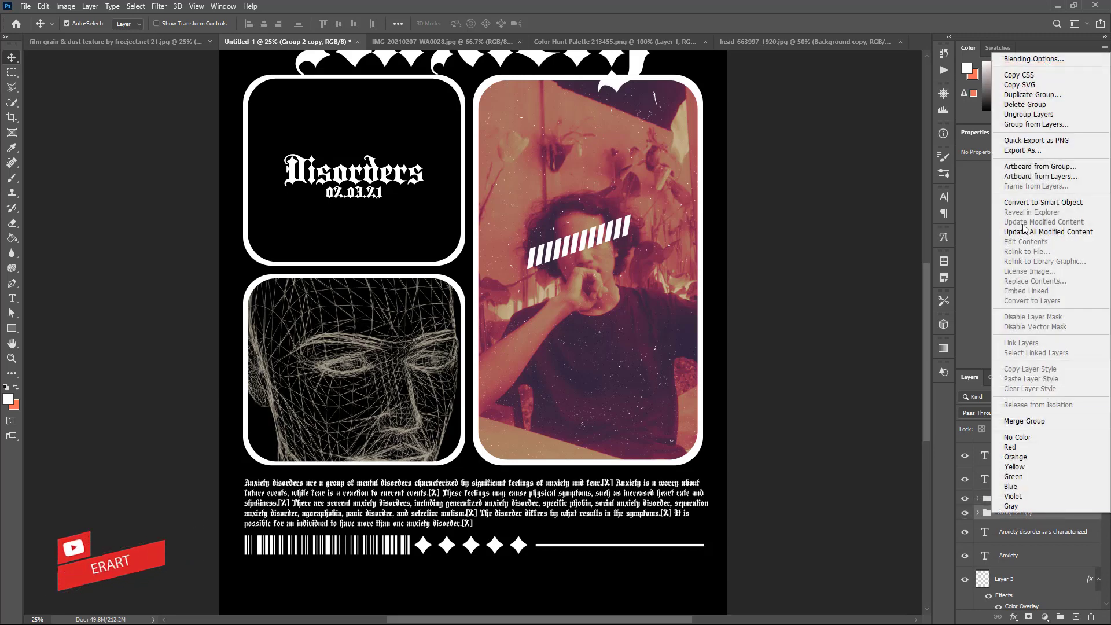
pyautogui.click(1026, 202)
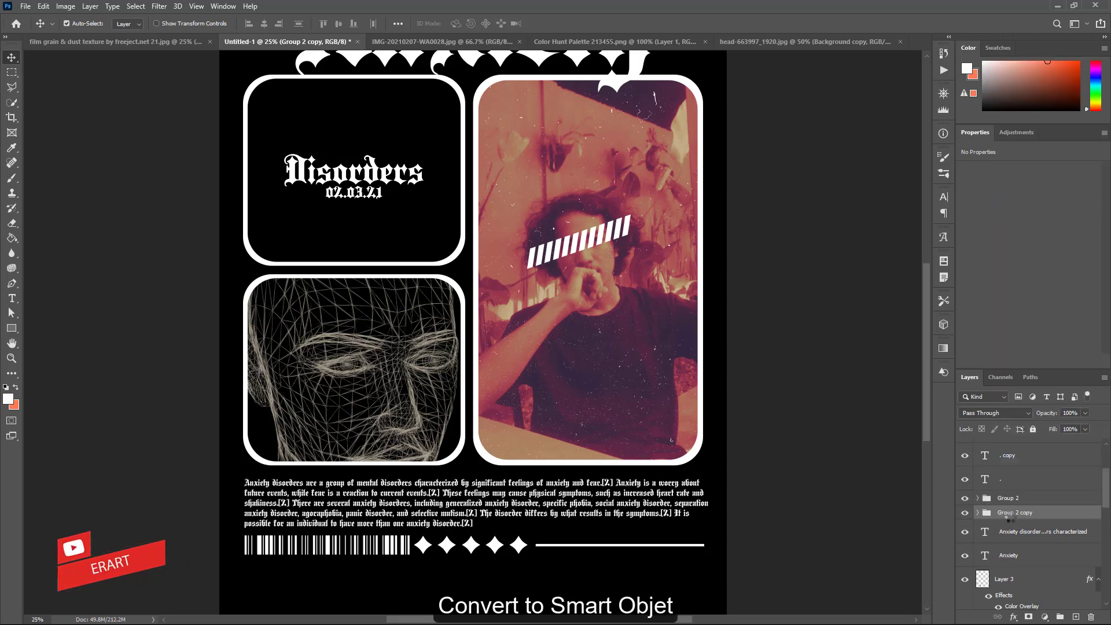
pyautogui.click(159, 6)
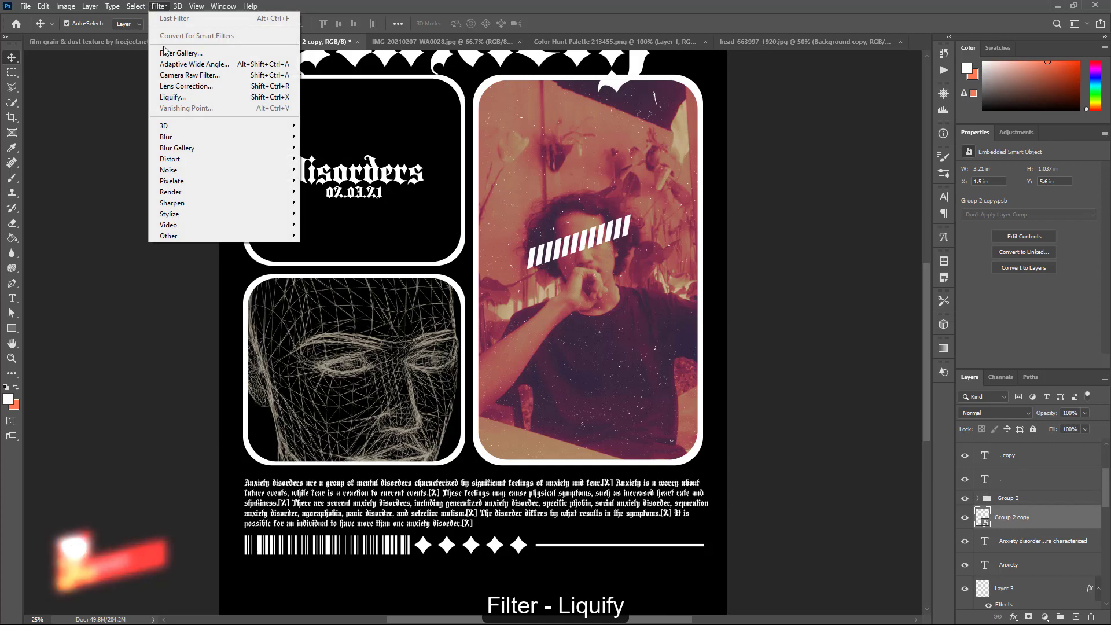
# Swirl the Group 2 copy with Liquify's Forward Warp into a marbled shape behind Disorders
pyautogui.click(169, 103)
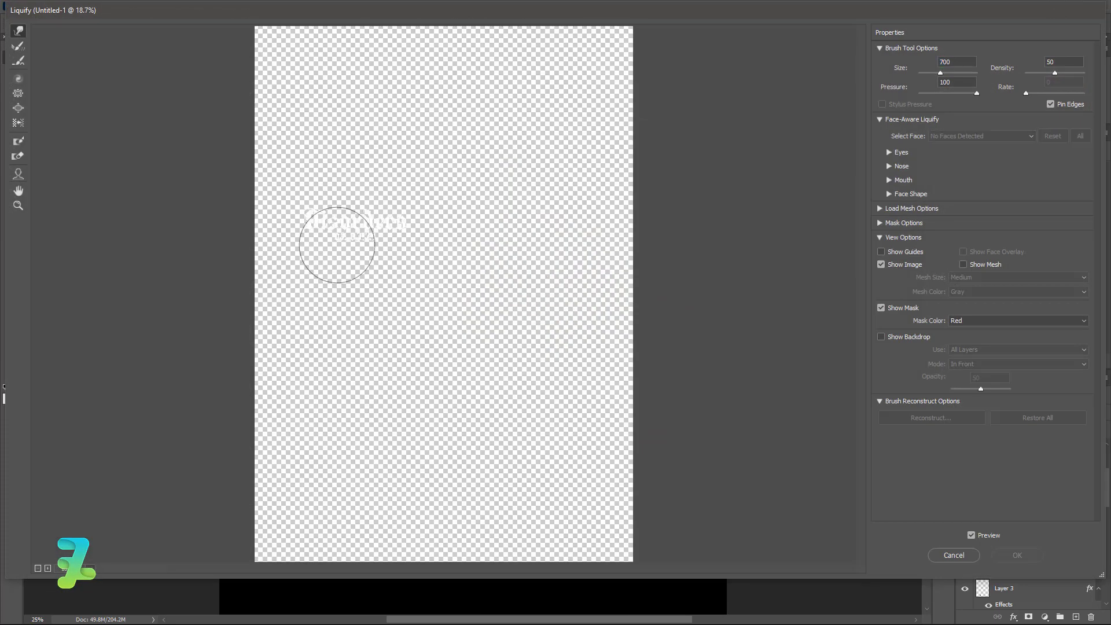
pyautogui.moveTo(337, 241)
pyautogui.mouseDown()
pyautogui.moveTo(338, 216)
pyautogui.moveTo(344, 245)
pyautogui.moveTo(311, 186)
pyautogui.moveTo(347, 235)
pyautogui.moveTo(384, 232)
pyautogui.mouseUp()
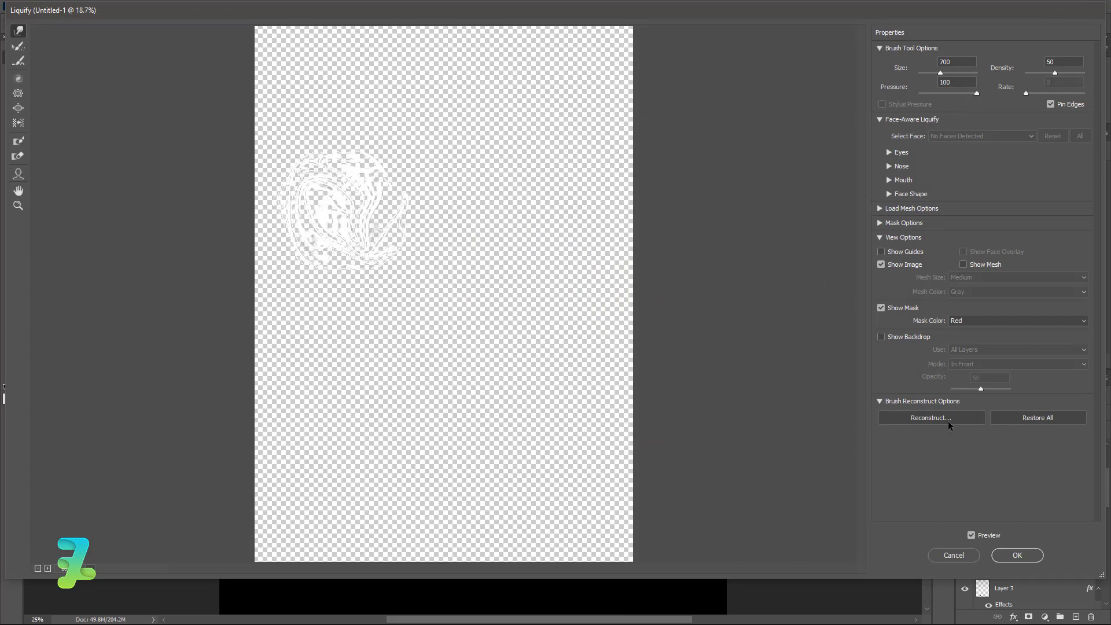
pyautogui.click(1011, 557)
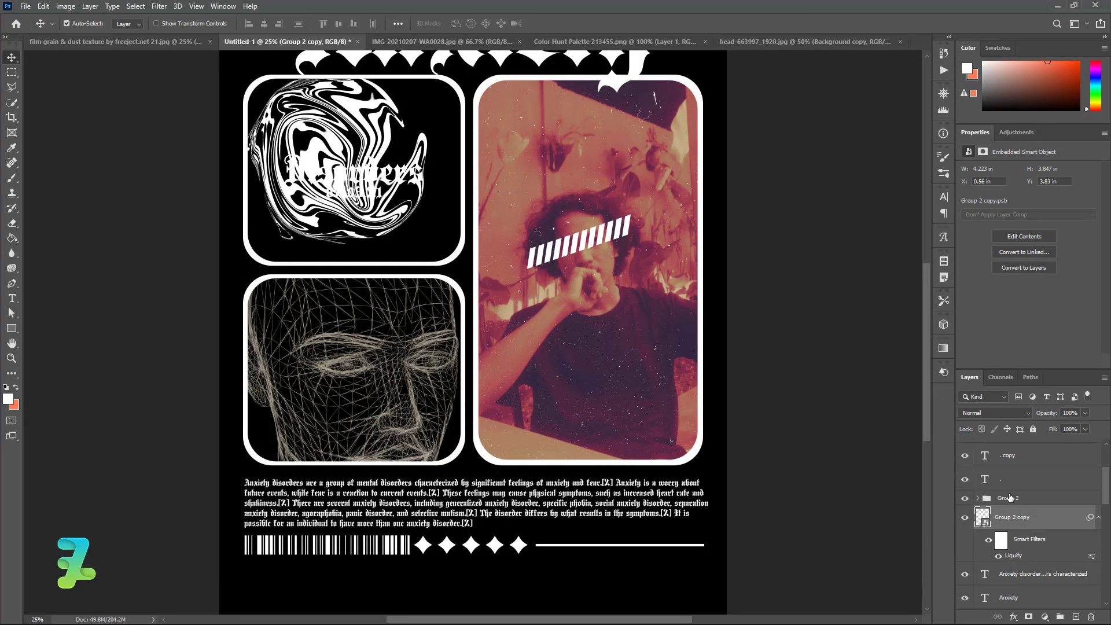
# Clip the swirl layer to the top-left panel shape Rectangle 1 copy 4, then rasterize it
pyautogui.moveTo(989, 522)
pyautogui.mouseDown()
pyautogui.moveTo(1002, 620)
pyautogui.moveTo(1063, 464)
pyautogui.mouseUp()
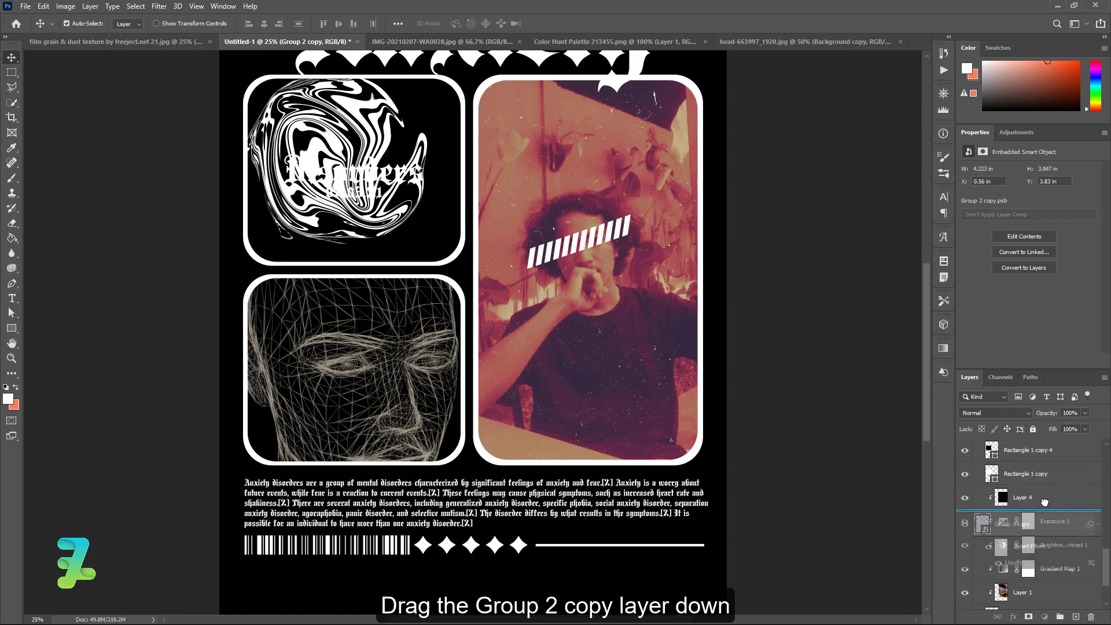
pyautogui.moveTo(1063, 464); pyautogui.dragTo(1031, 456)
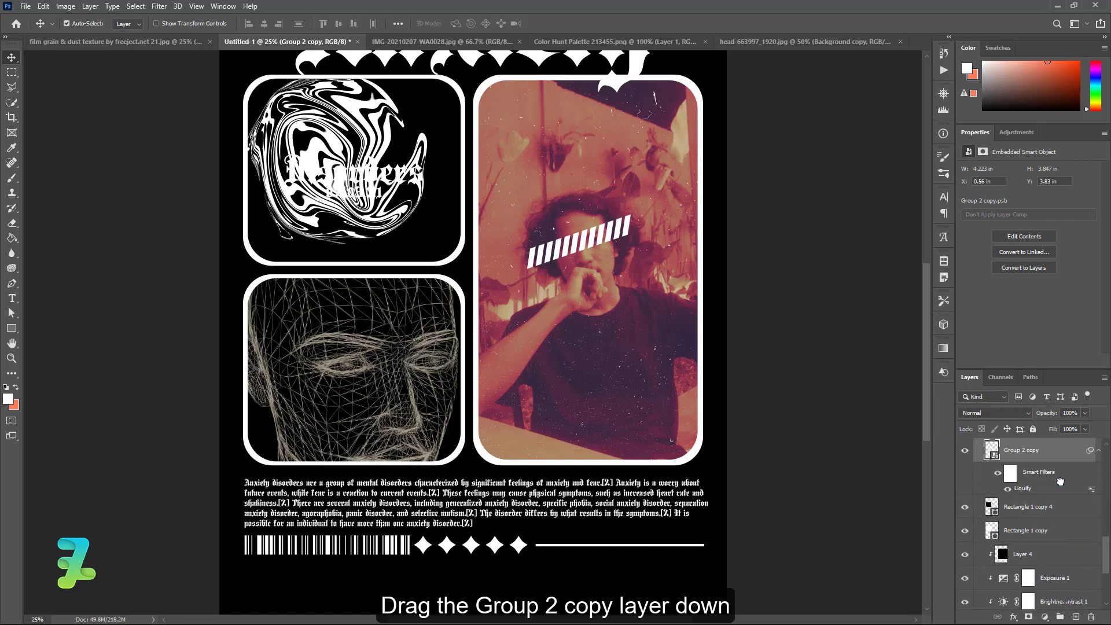
pyautogui.rightClick(1050, 451)
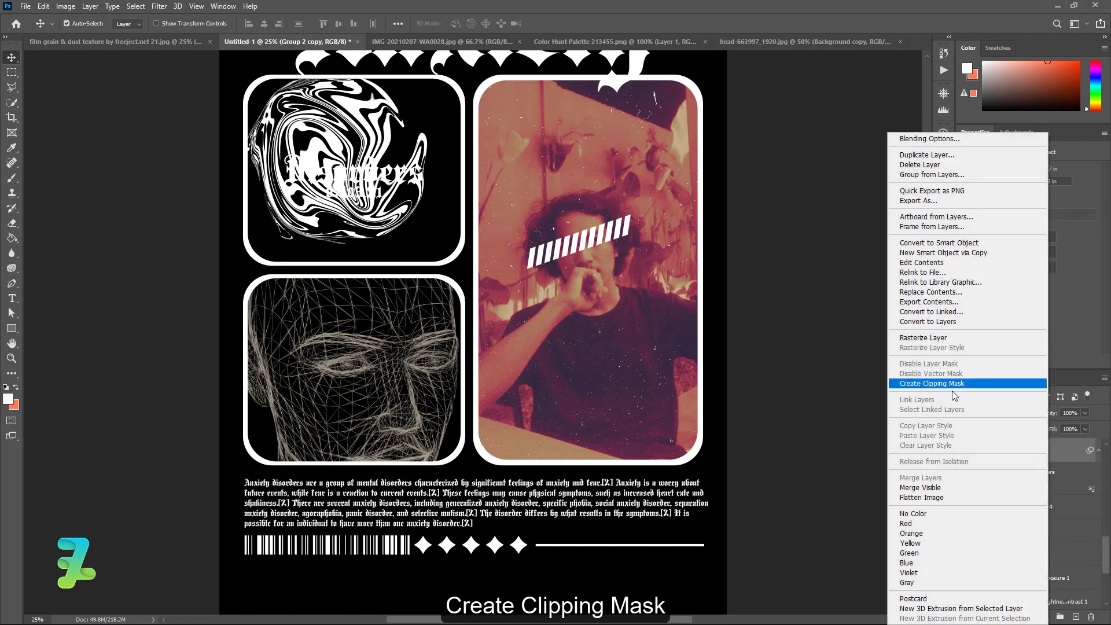
pyautogui.click(926, 384)
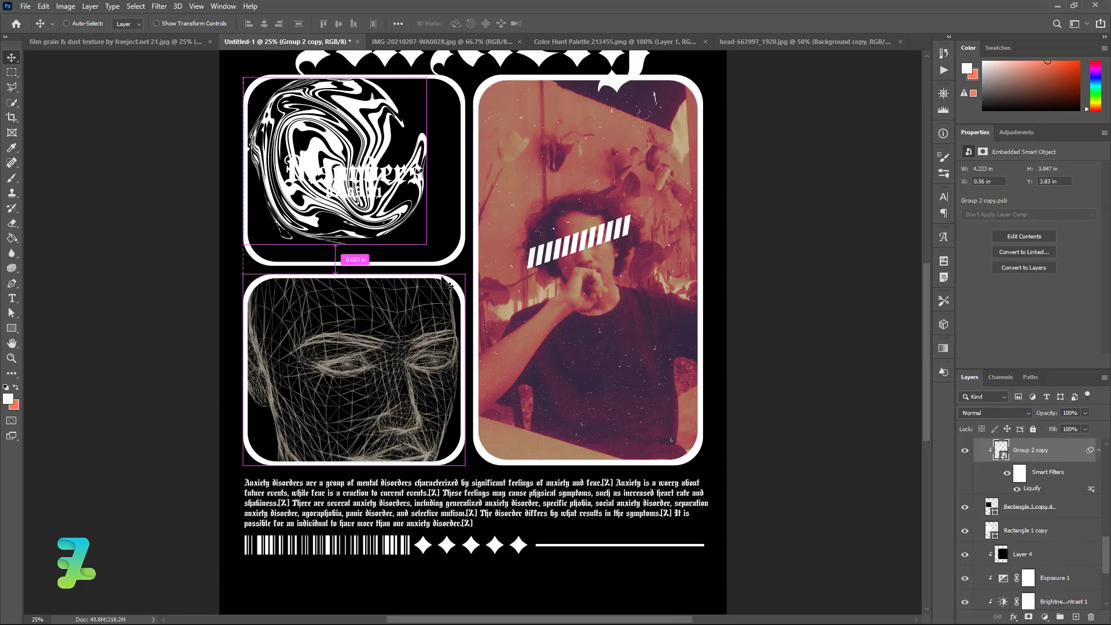
pyautogui.rightClick(1063, 452)
pyautogui.click(969, 338)
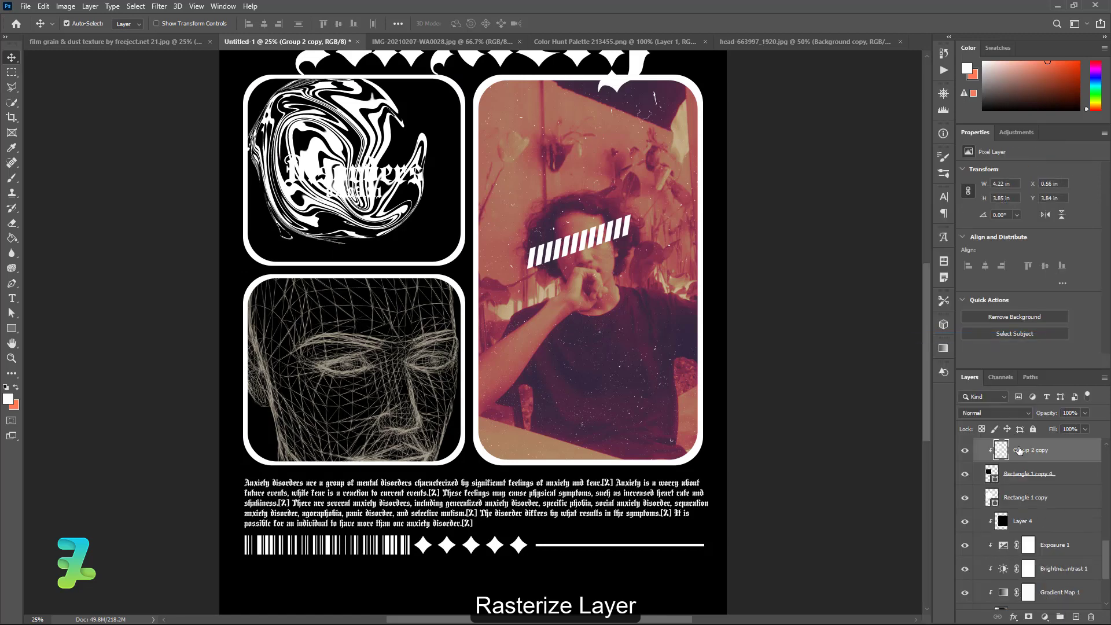
# Scale the swirl to about 195% (roughly 8.2 × 7.47 in) to fill the top-left panel
pyautogui.hotkey('ctrl', 't')
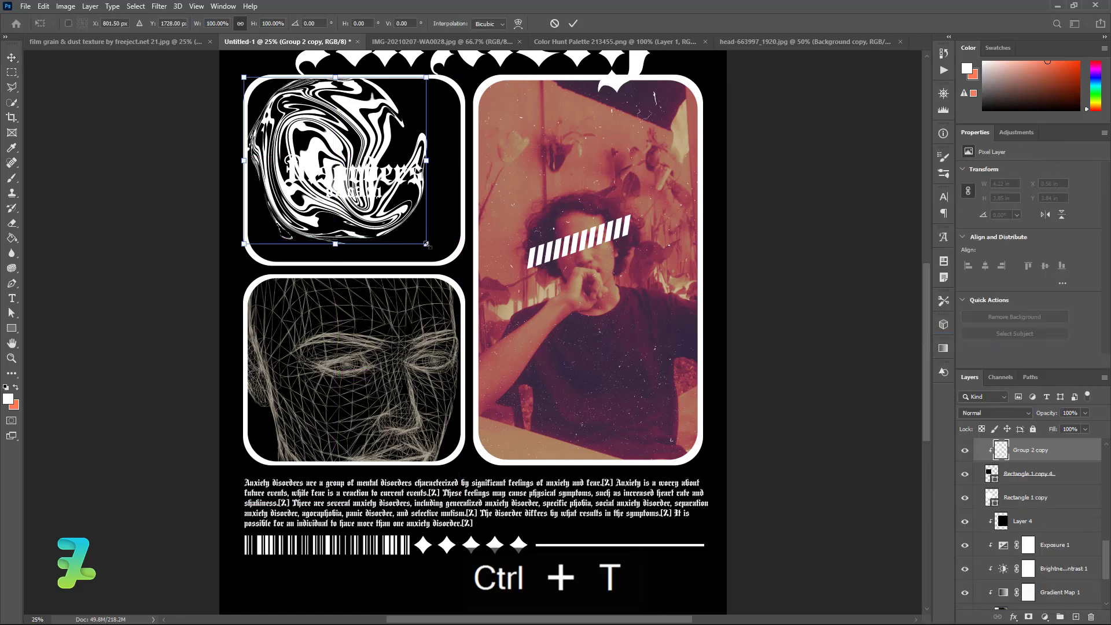
pyautogui.moveTo(426, 243); pyautogui.dragTo(542, 347)
pyautogui.moveTo(419, 195); pyautogui.dragTo(371, 176)
pyautogui.moveTo(492, 328); pyautogui.dragTo(556, 381)
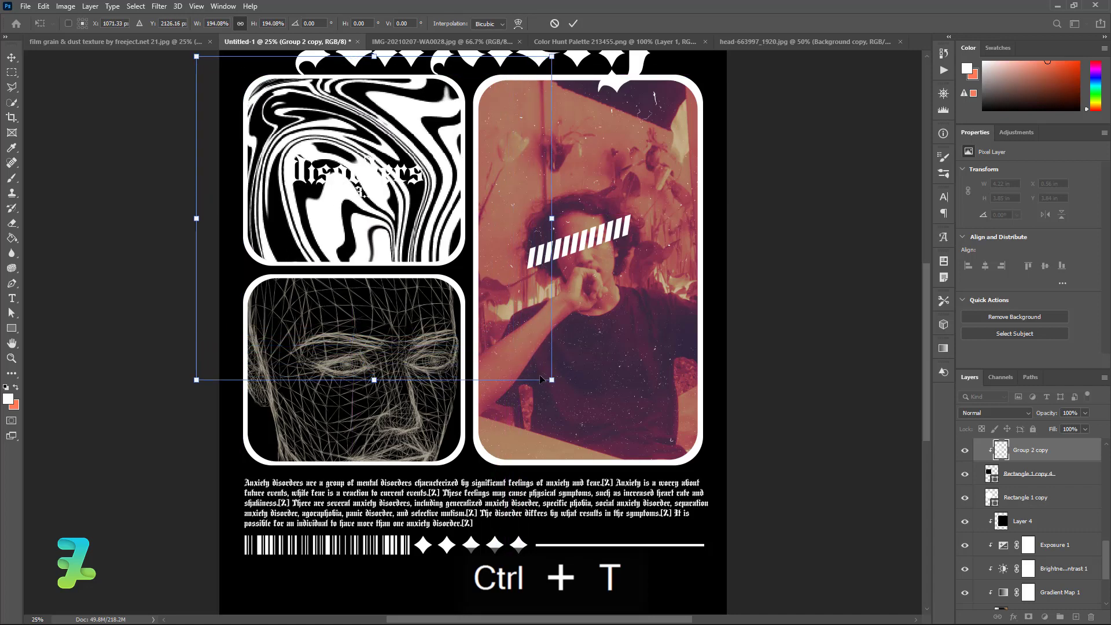
pyautogui.click(11, 58)
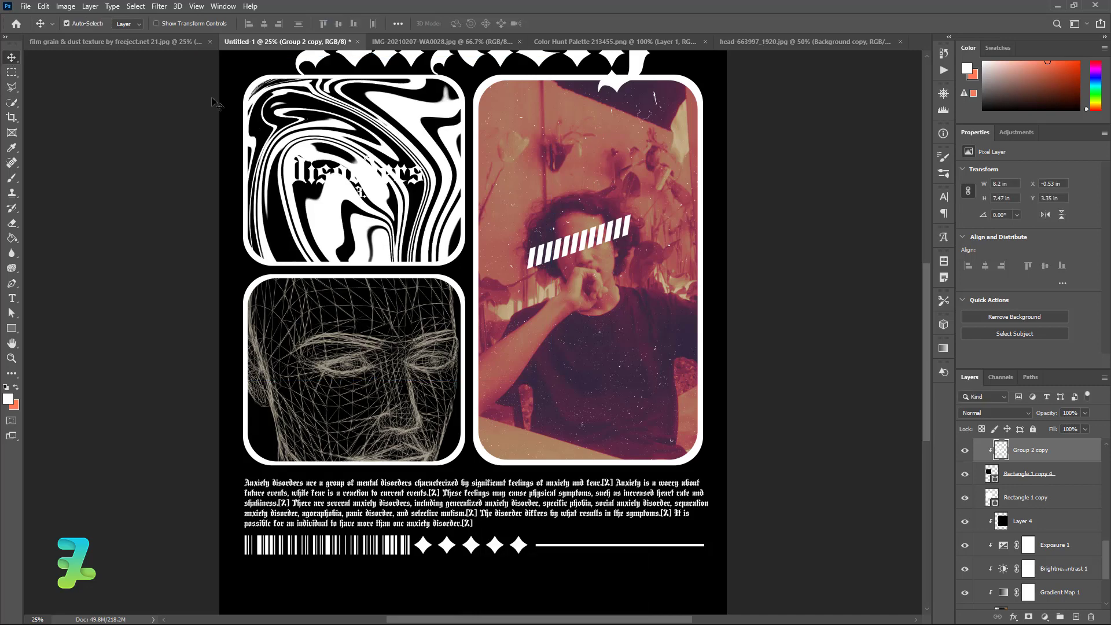
# Recolour the Disorders title to pink #d7385e sampled from the palette strip
pyautogui.click(308, 171)
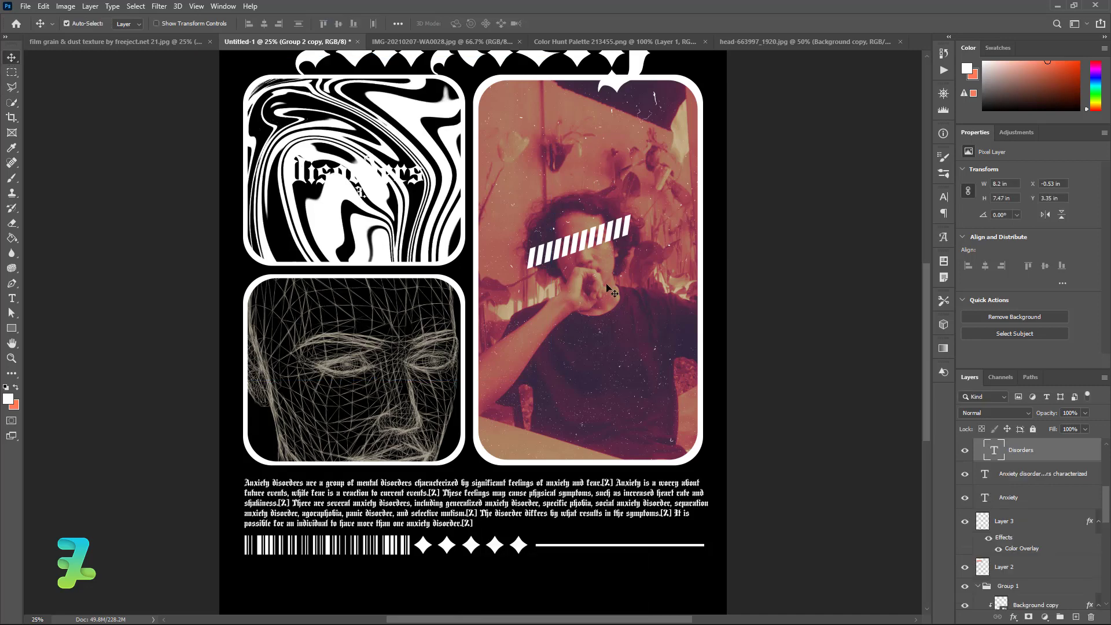
pyautogui.scroll(3, 597, 214)
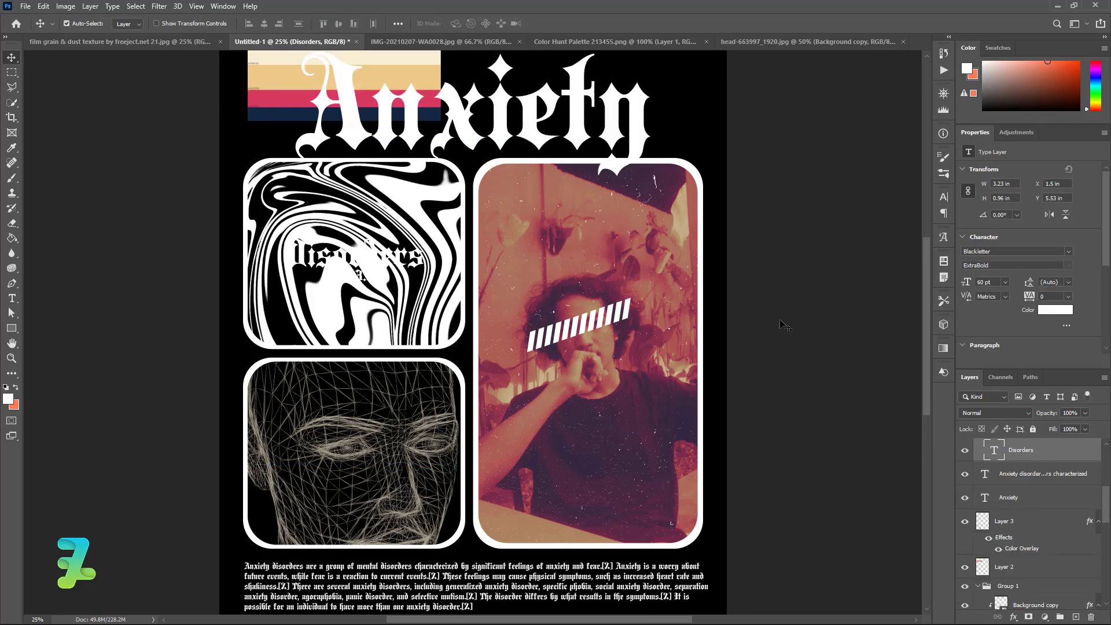
pyautogui.scroll(4, 782, 325)
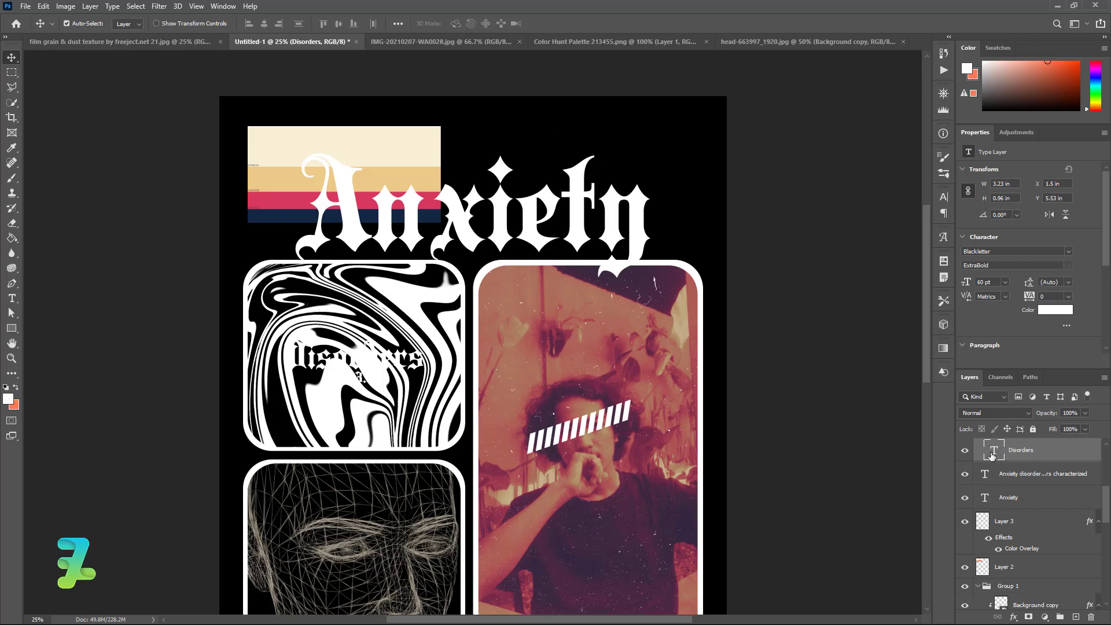
pyautogui.doubleClick(991, 455)
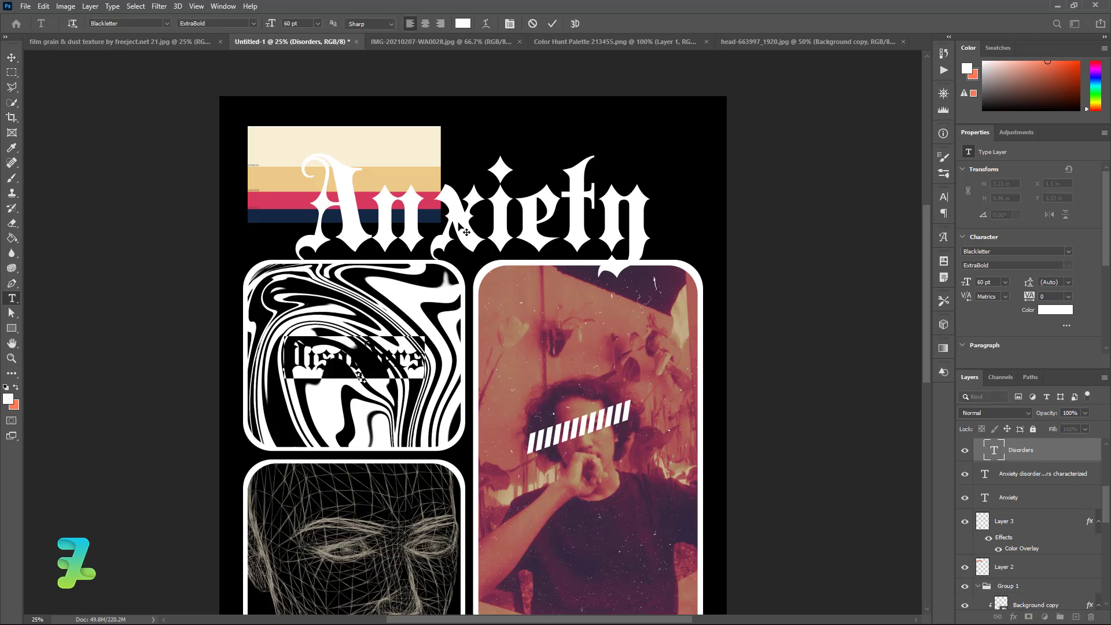
pyautogui.click(7, 398)
pyautogui.click(283, 200)
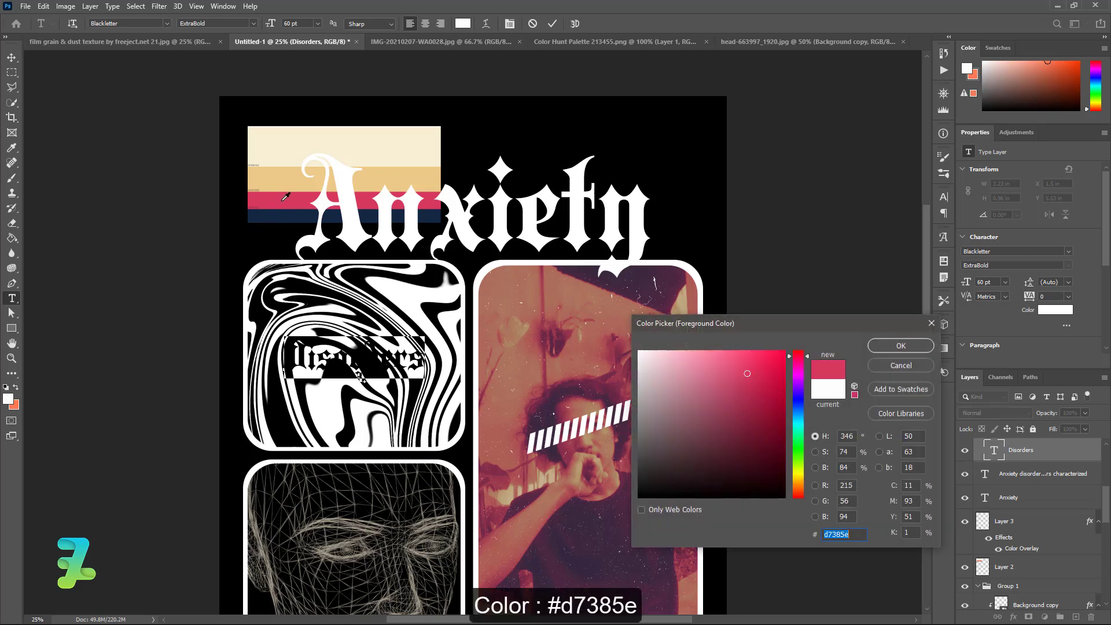
pyautogui.click(900, 345)
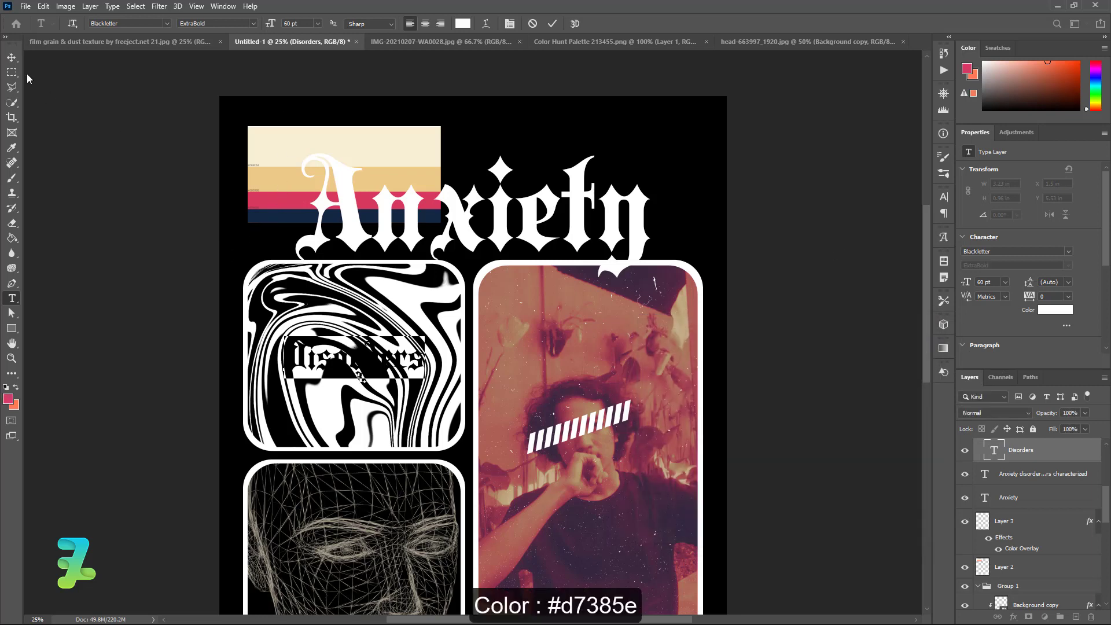
pyautogui.click(10, 58)
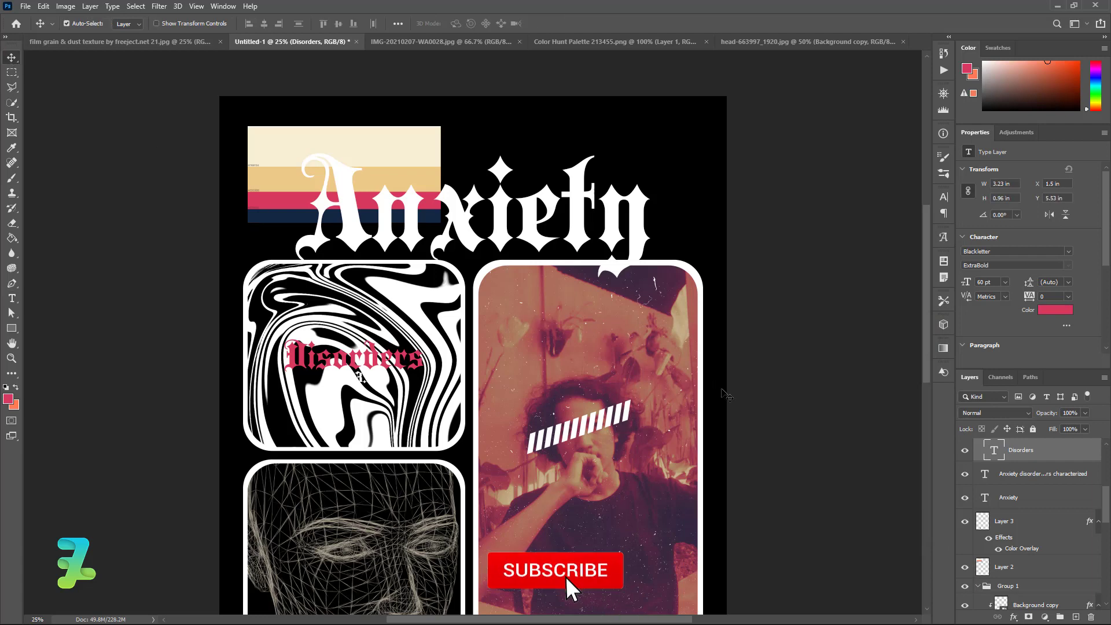
pyautogui.scroll(3, 1012, 494)
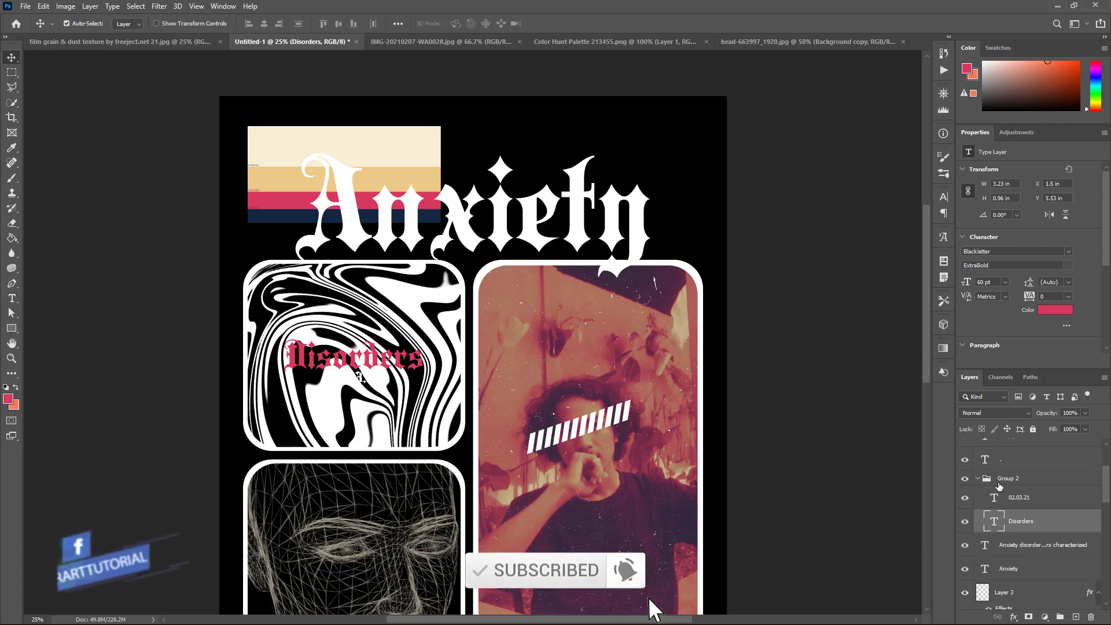
pyautogui.scroll(3, 1047, 500)
# Try colouring the 02.03.21 date tan, sampled from the palette strip
pyautogui.moveTo(1103, 473)
pyautogui.mouseDown()
pyautogui.moveTo(1108, 501)
pyautogui.moveTo(1107, 492)
pyautogui.mouseUp()
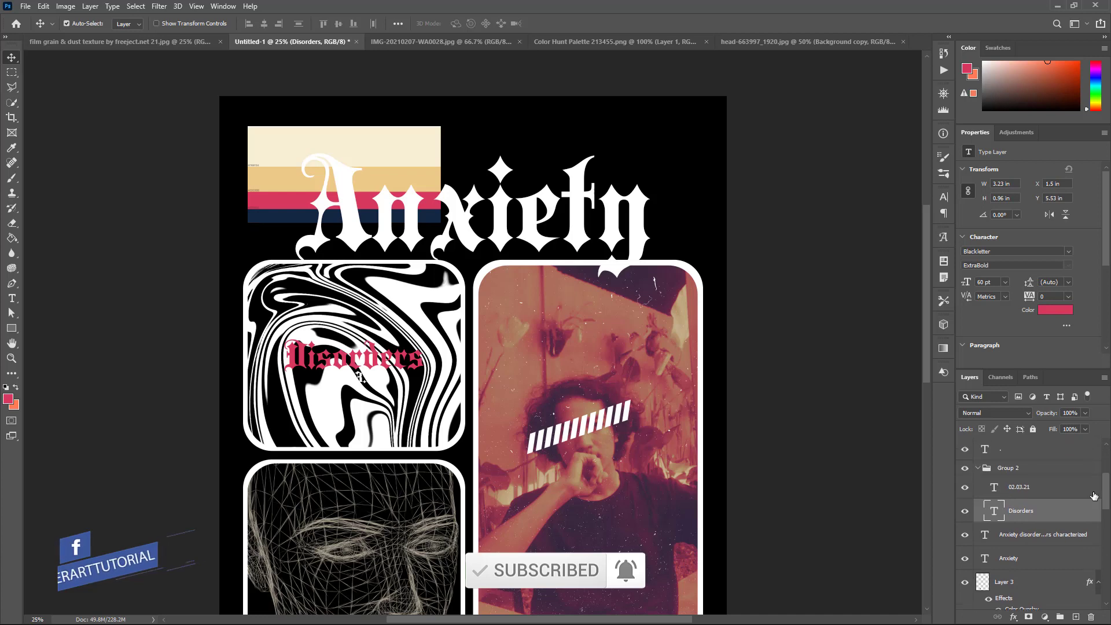
pyautogui.doubleClick(995, 489)
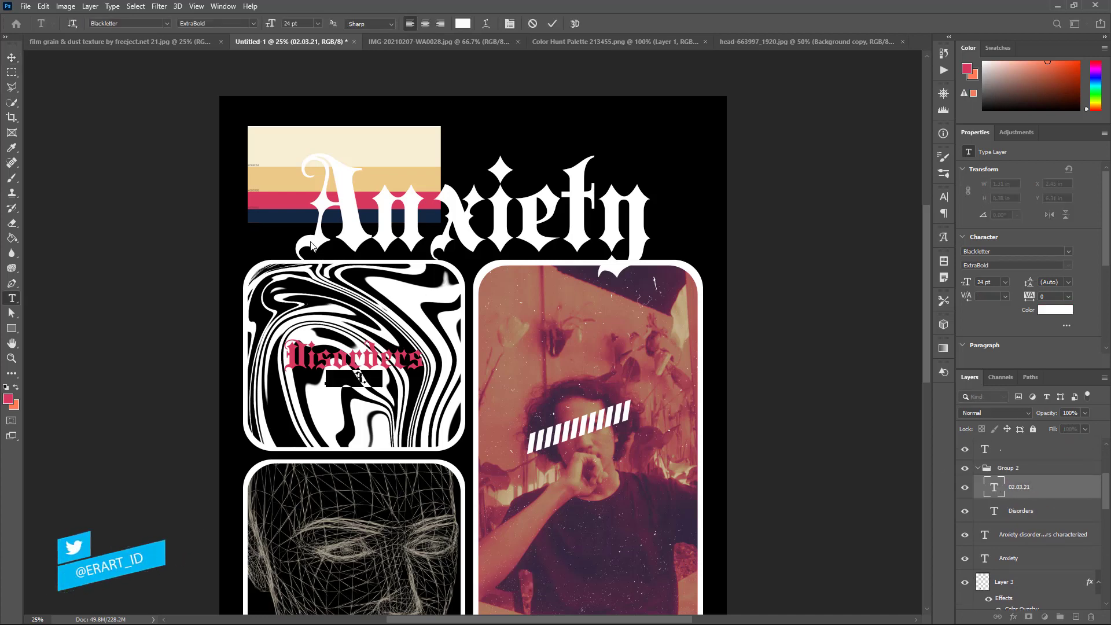
pyautogui.click(8, 398)
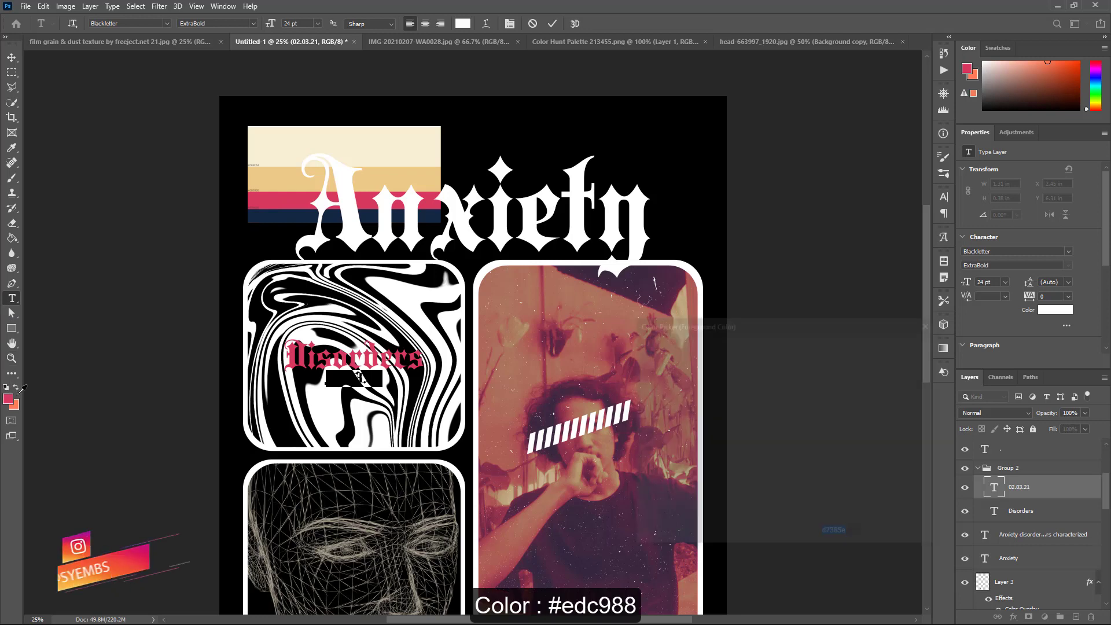
pyautogui.click(279, 175)
pyautogui.click(900, 345)
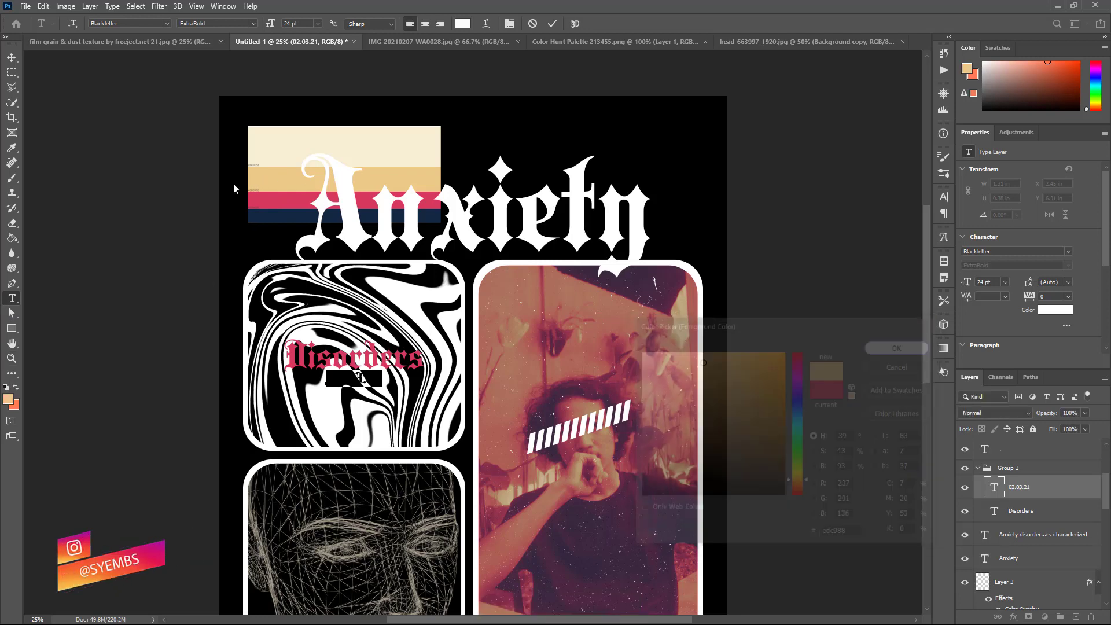
pyautogui.click(12, 58)
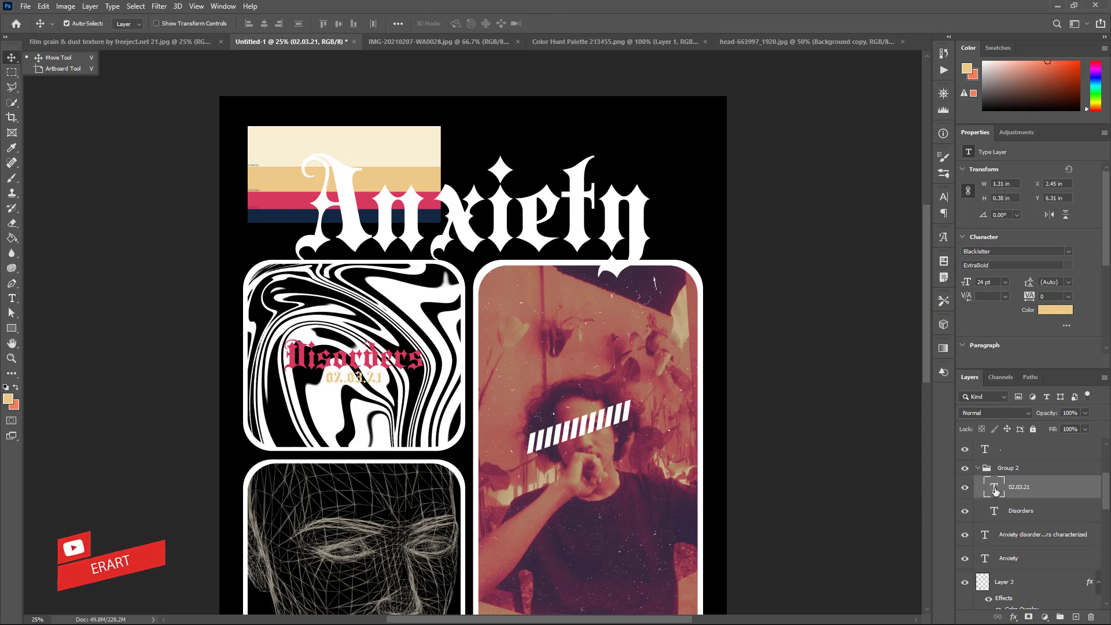
# Change the 02.03.21 date text colour to black
pyautogui.doubleClick(993, 488)
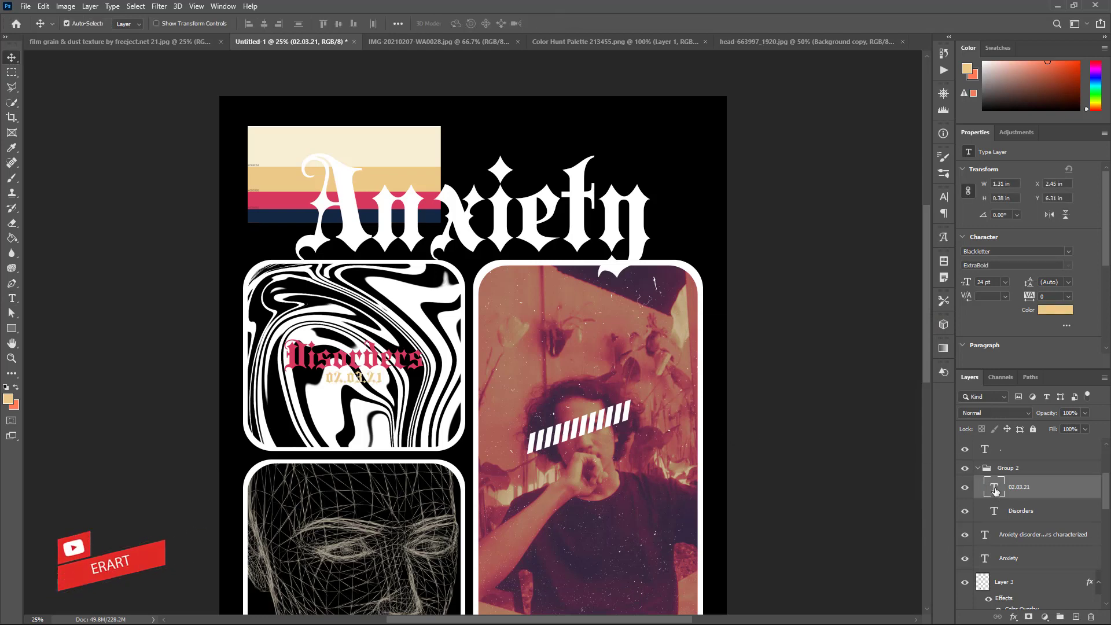
pyautogui.click(15, 403)
pyautogui.click(639, 496)
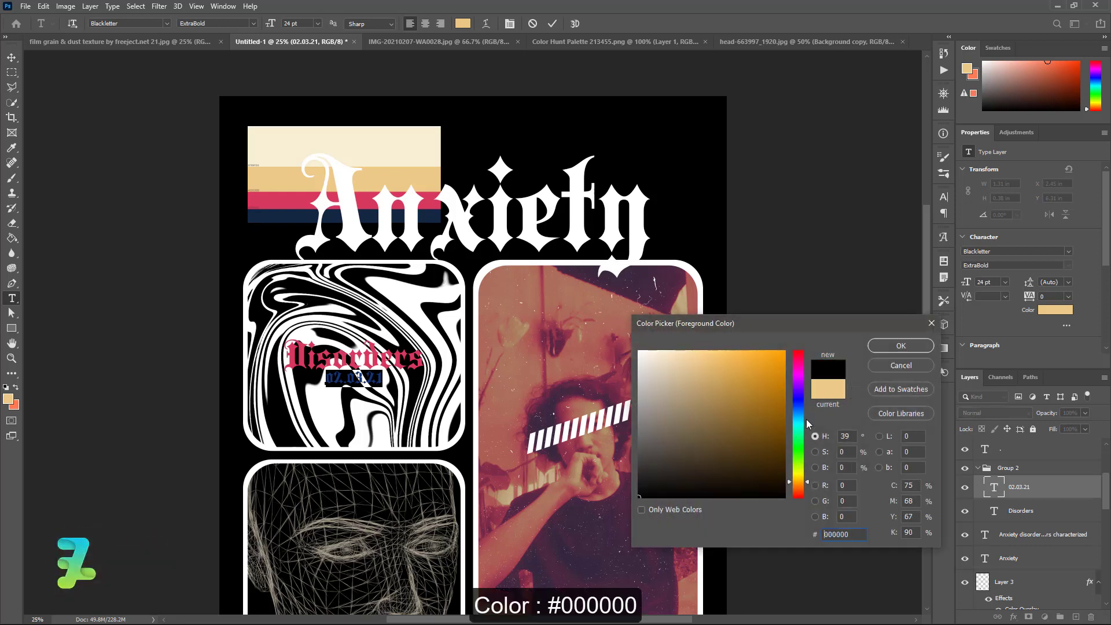
pyautogui.click(884, 345)
pyautogui.click(12, 57)
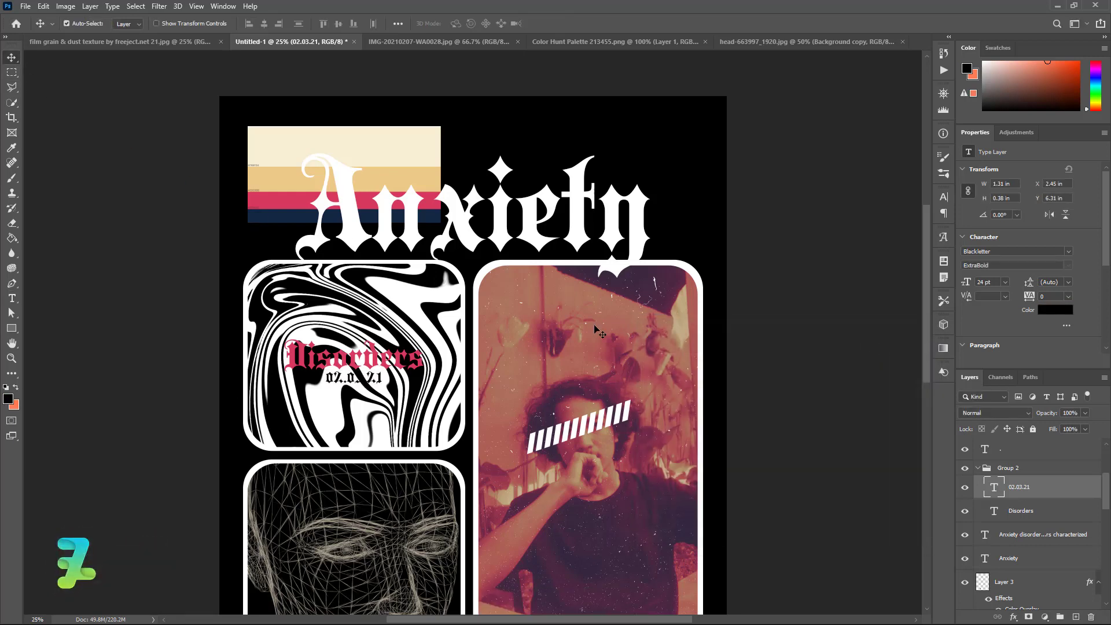
# Recolour the 02.03.21 date to the palette's pink #d7385e and commit the edit
pyautogui.doubleClick(993, 487)
pyautogui.click(8, 398)
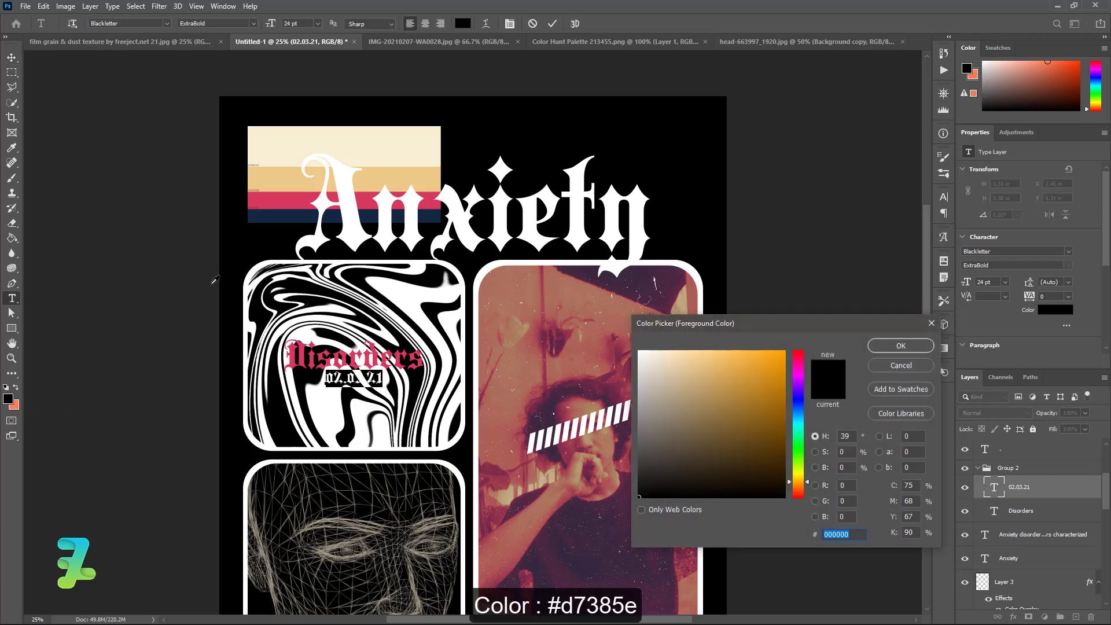
pyautogui.click(262, 202)
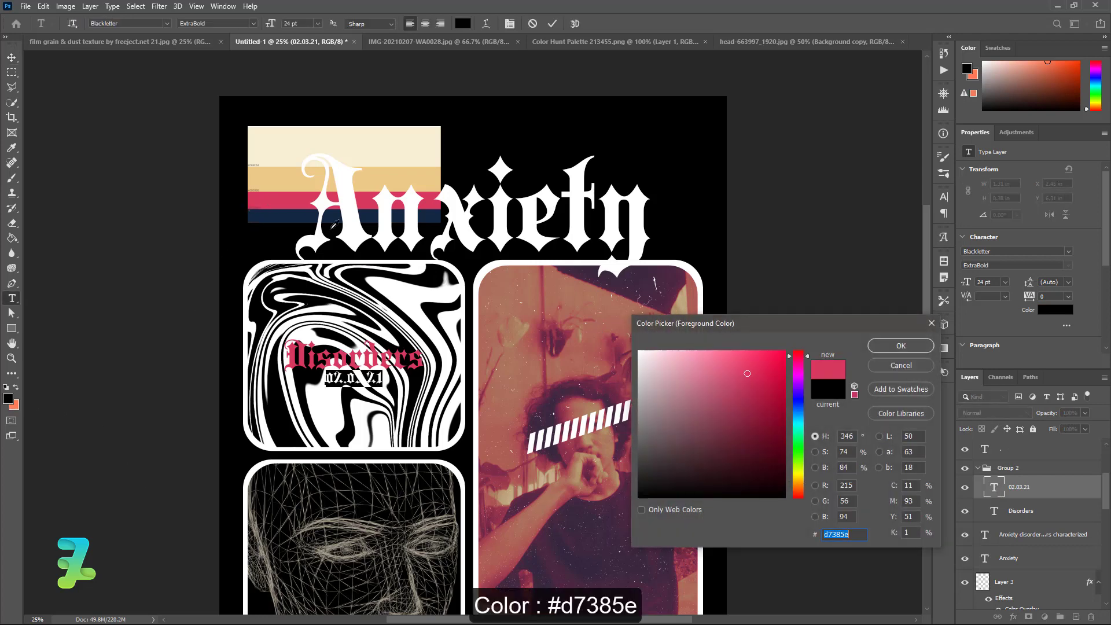
pyautogui.click(883, 347)
pyautogui.hotkey('ctrl', 'Return')
pyautogui.press('v')
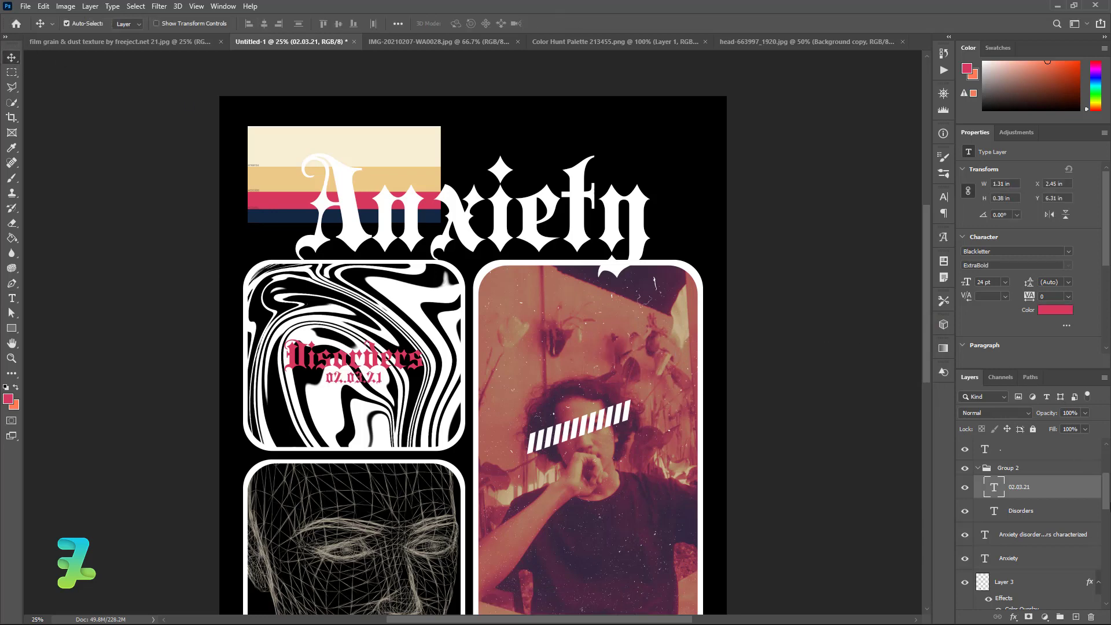
pyautogui.scroll(-3, 1030, 521)
# Select the Group 2 copy layer and zoom out to view the whole poster
pyautogui.scroll(-3, 1030, 520)
pyautogui.scroll(-3, 1030, 521)
pyautogui.scroll(-3, 1030, 521)
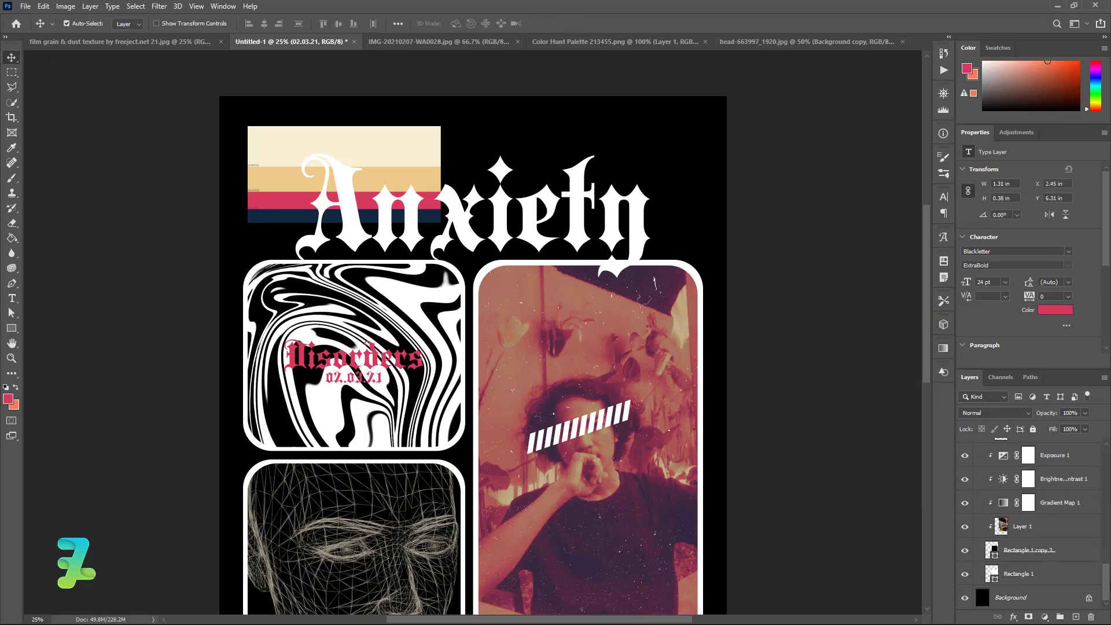
pyautogui.scroll(3, 1030, 521)
pyautogui.moveTo(1107, 557); pyautogui.dragTo(1107, 549)
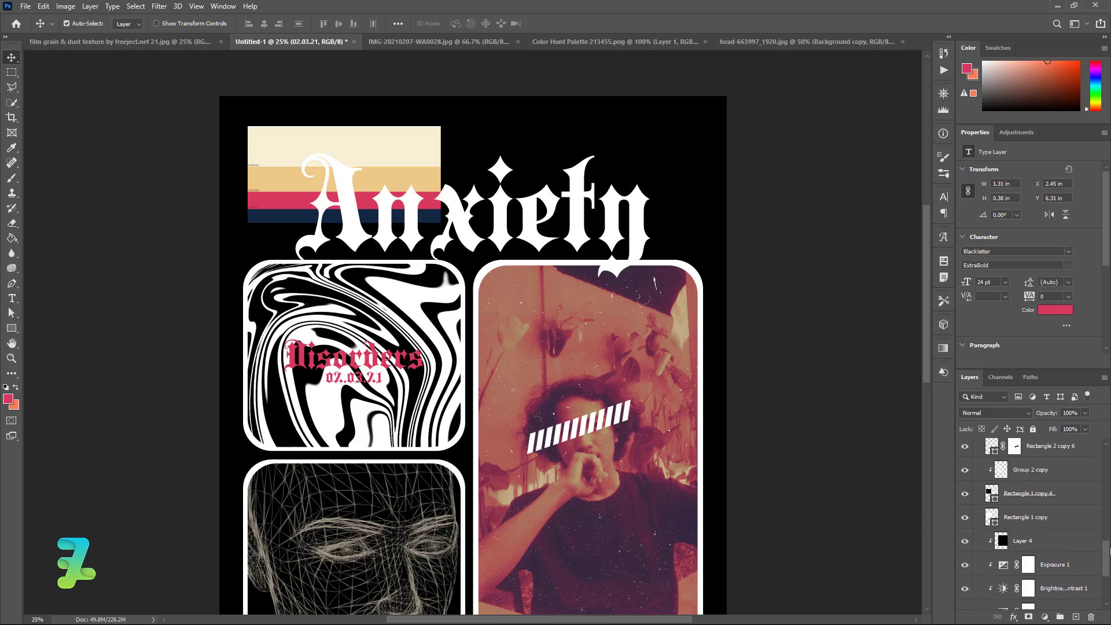
pyautogui.click(1047, 473)
pyautogui.press('m')
pyautogui.hotkey('ctrl', '-')
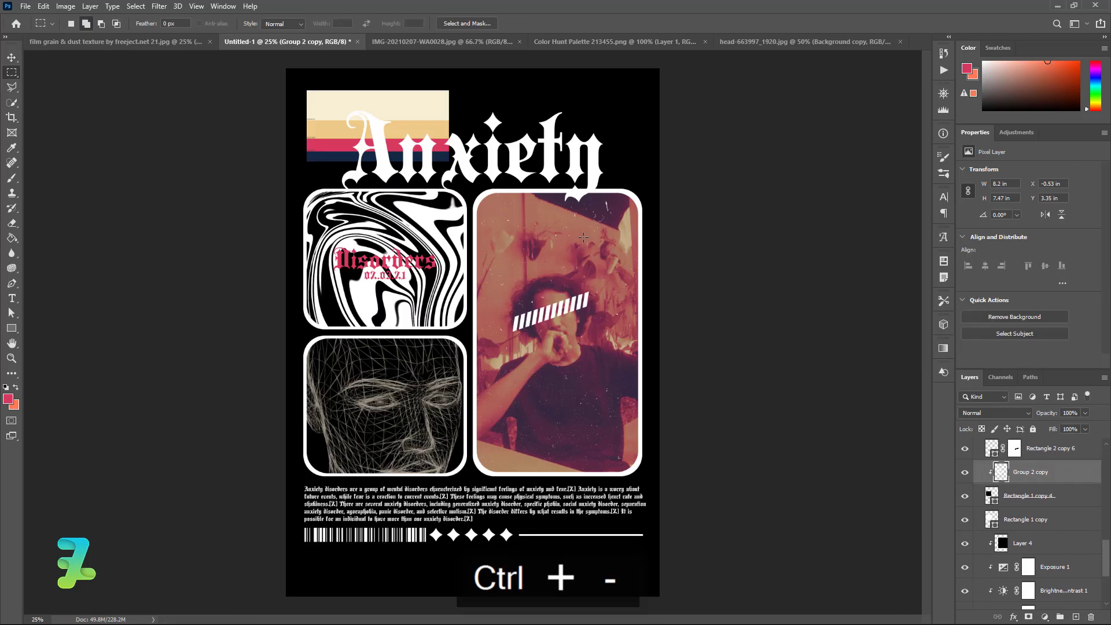
pyautogui.hotkey('ctrl', '-')
pyautogui.hotkey('ctrl', '=')
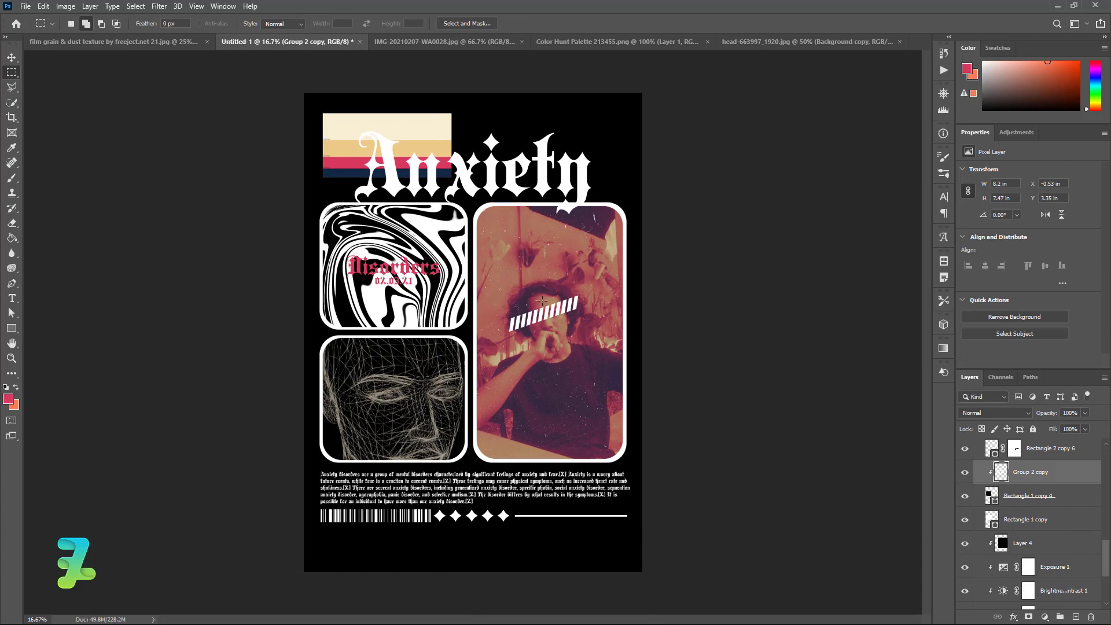
pyautogui.click(11, 57)
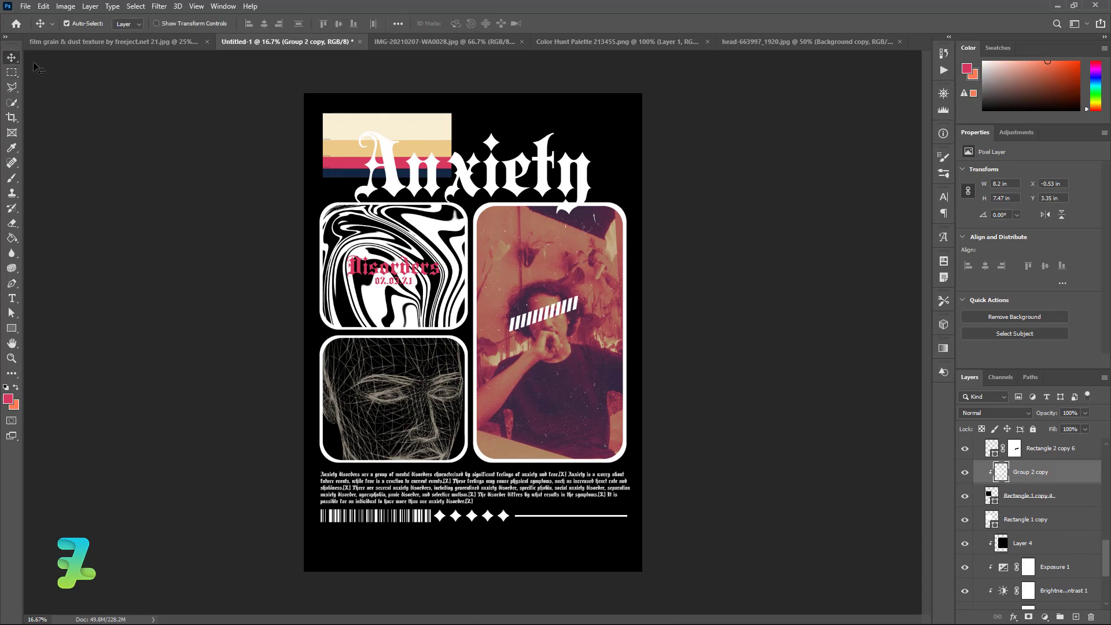
# Hide the palette swatch Layer 2, collapse Group 1, and switch to the film grain document
pyautogui.click(357, 174)
pyautogui.click(965, 451)
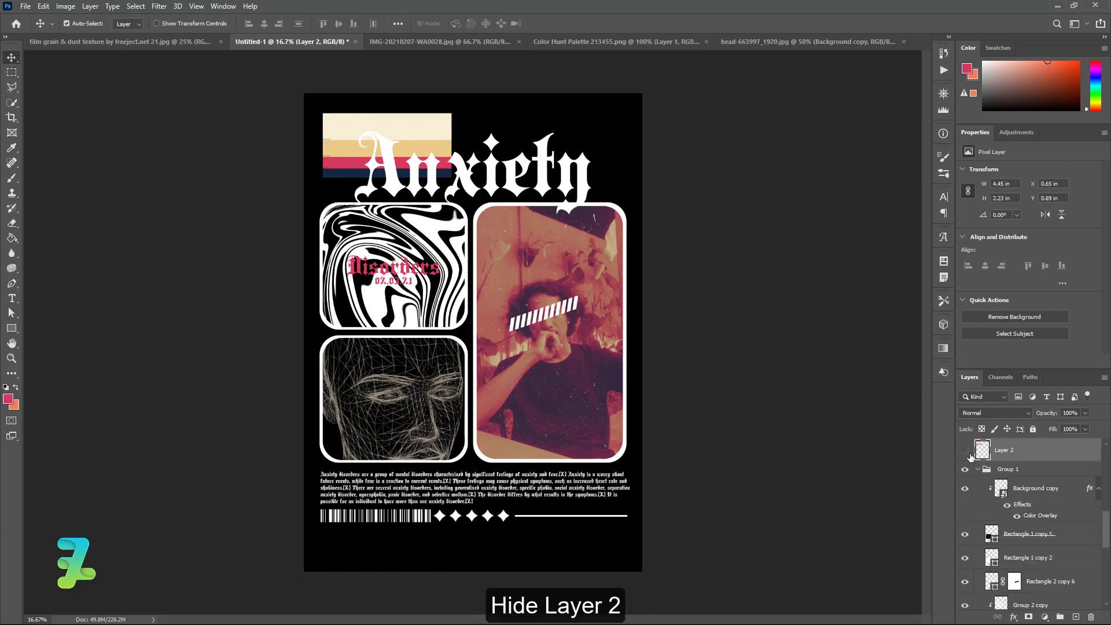
pyautogui.click(978, 469)
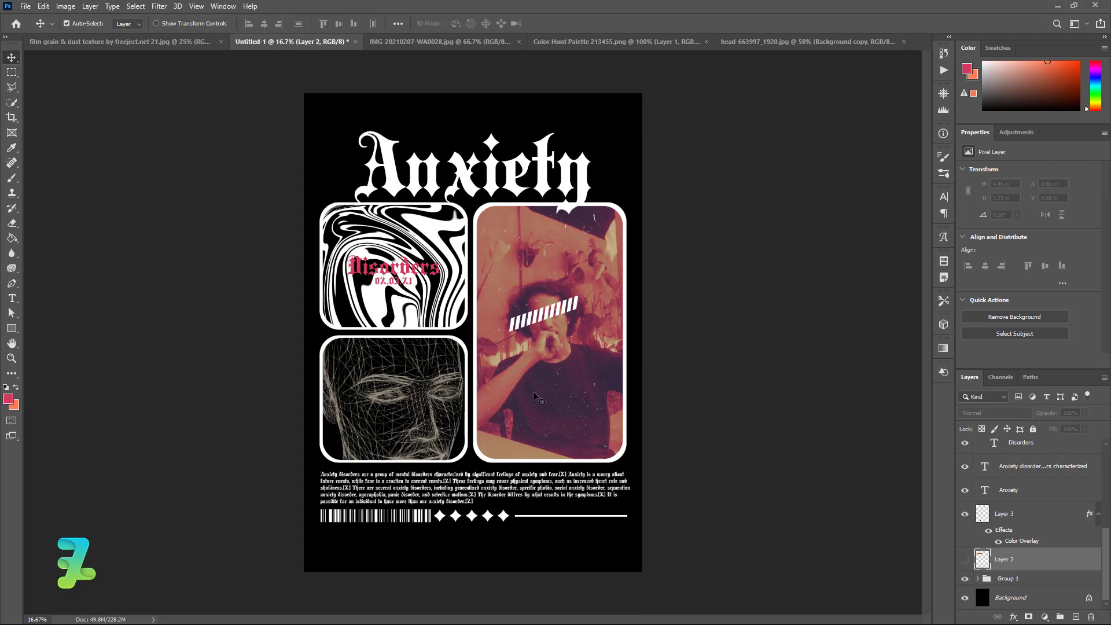
pyautogui.click(72, 46)
# Bring the film grain & dust texture into the poster as Layer 5, topmost in the stack
pyautogui.rightClick(81, 41)
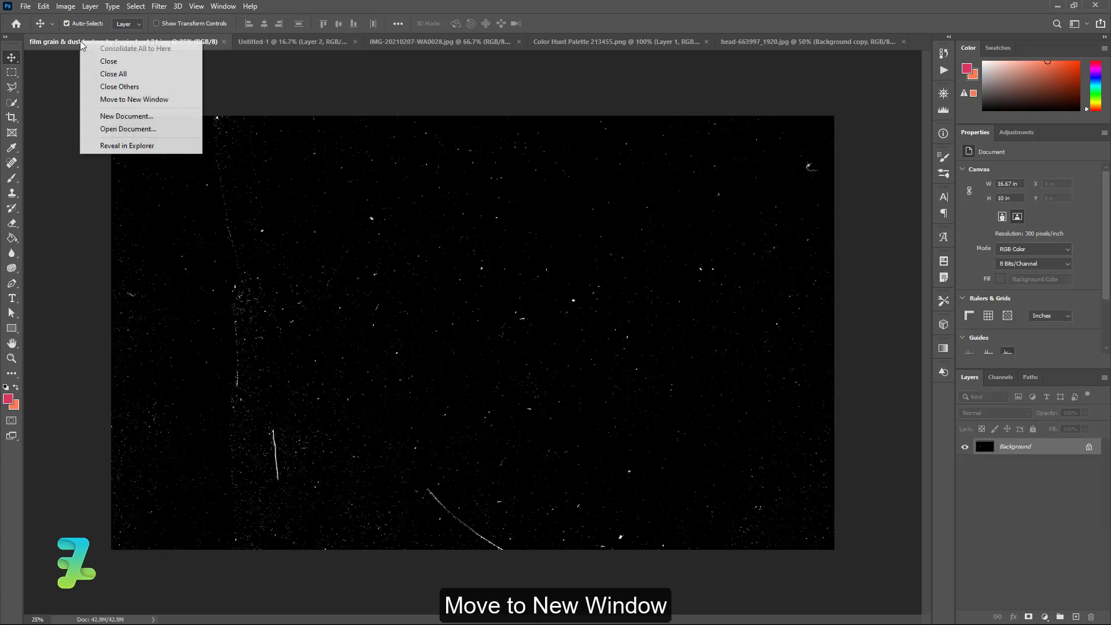
pyautogui.click(132, 100)
pyautogui.moveTo(378, 192); pyautogui.dragTo(491, 521)
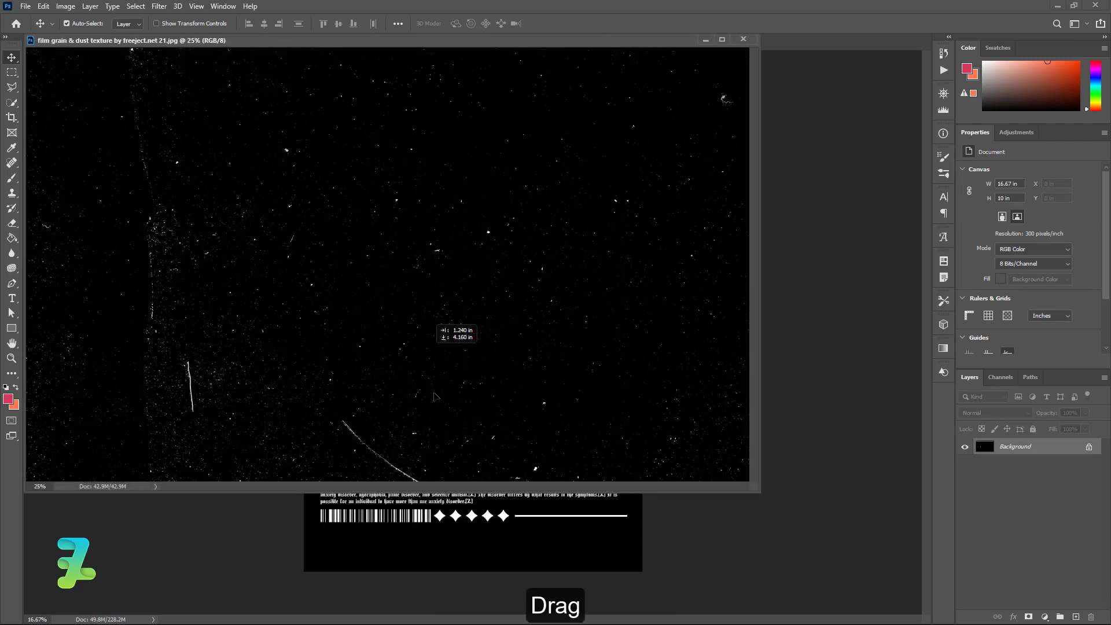
pyautogui.click(743, 39)
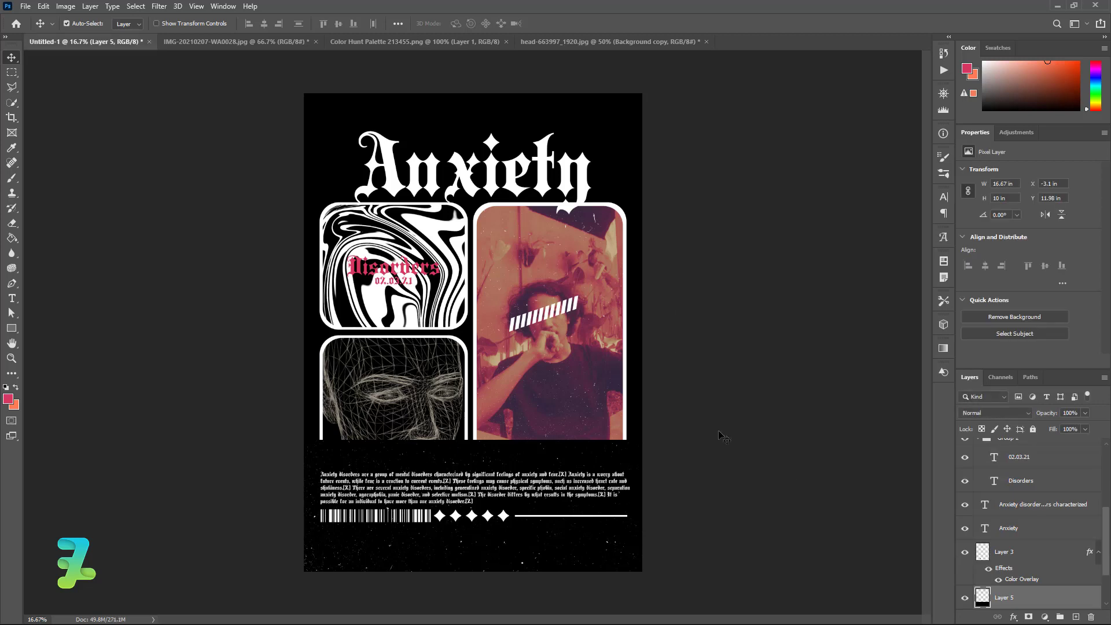
pyautogui.moveTo(984, 596)
pyautogui.mouseDown()
pyautogui.moveTo(1034, 423)
pyautogui.moveTo(1034, 446)
pyautogui.mouseUp()
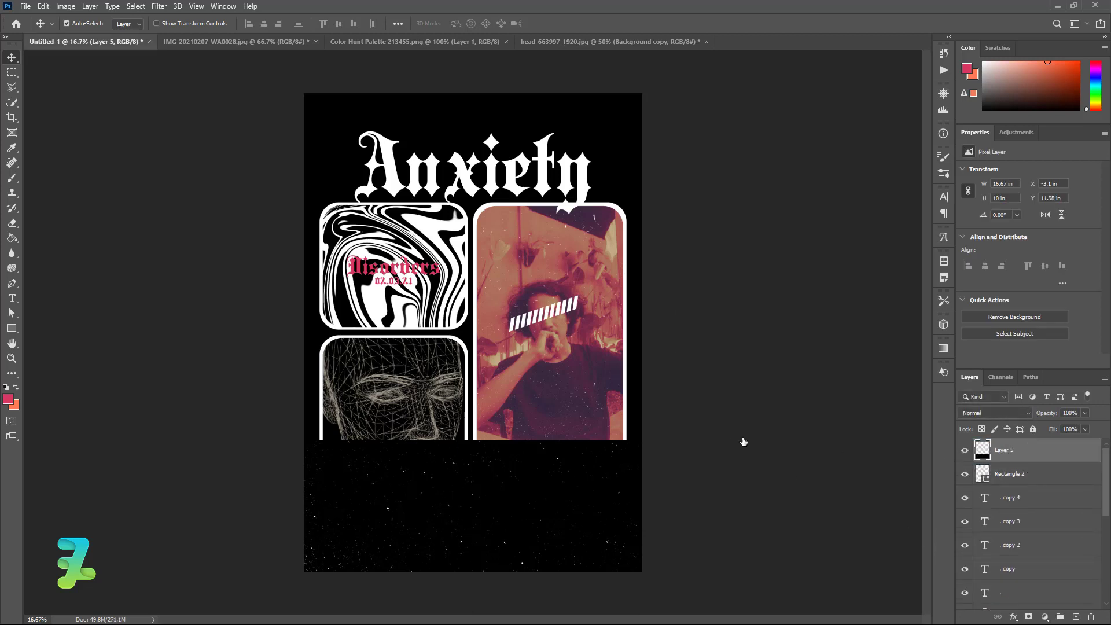
pyautogui.moveTo(576, 497)
pyautogui.mouseDown()
pyautogui.moveTo(553, 313)
pyautogui.moveTo(555, 127)
pyautogui.mouseUp()
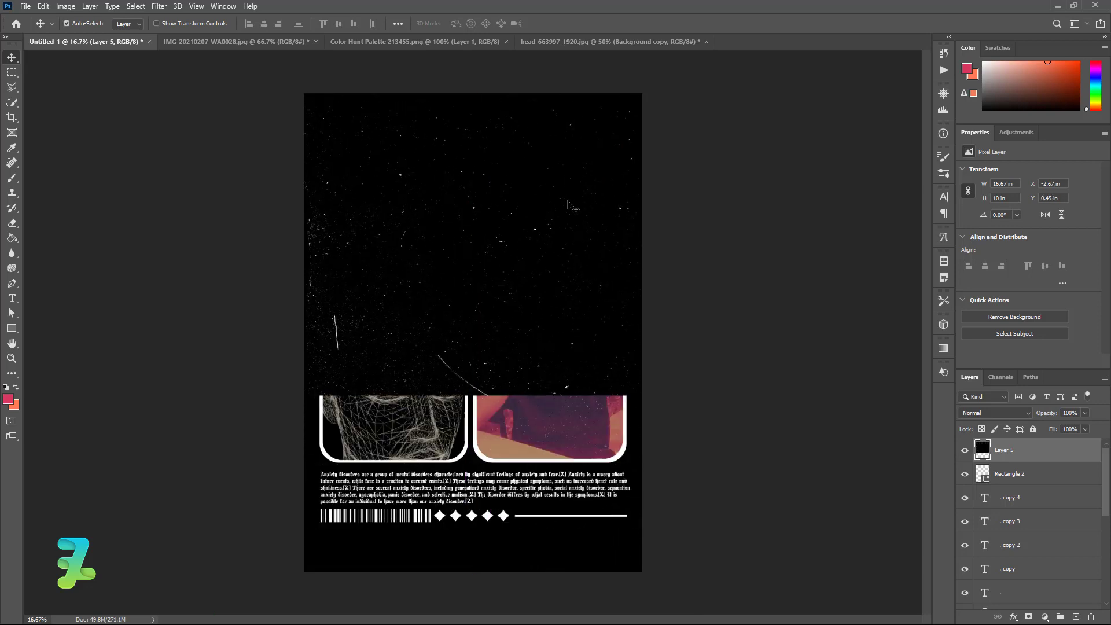
# Rotate Layer 5 -90°, enlarge it over the whole poster, and set it to Screen
pyautogui.hotkey('ctrl', 't')
pyautogui.moveTo(741, 334); pyautogui.dragTo(532, 64)
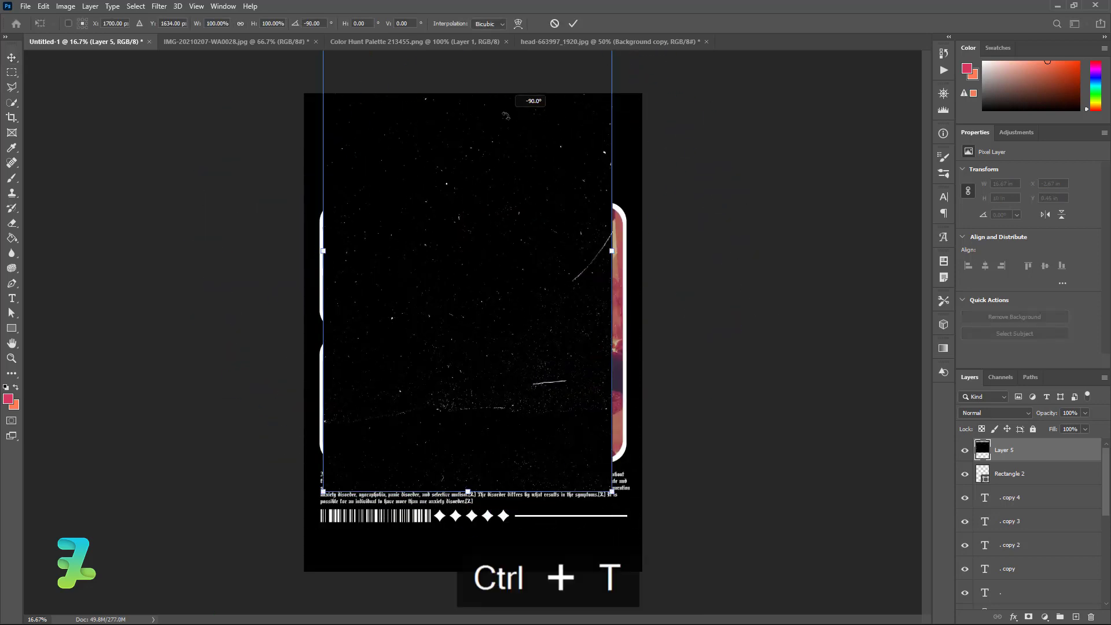
pyautogui.moveTo(611, 490); pyautogui.dragTo(703, 547)
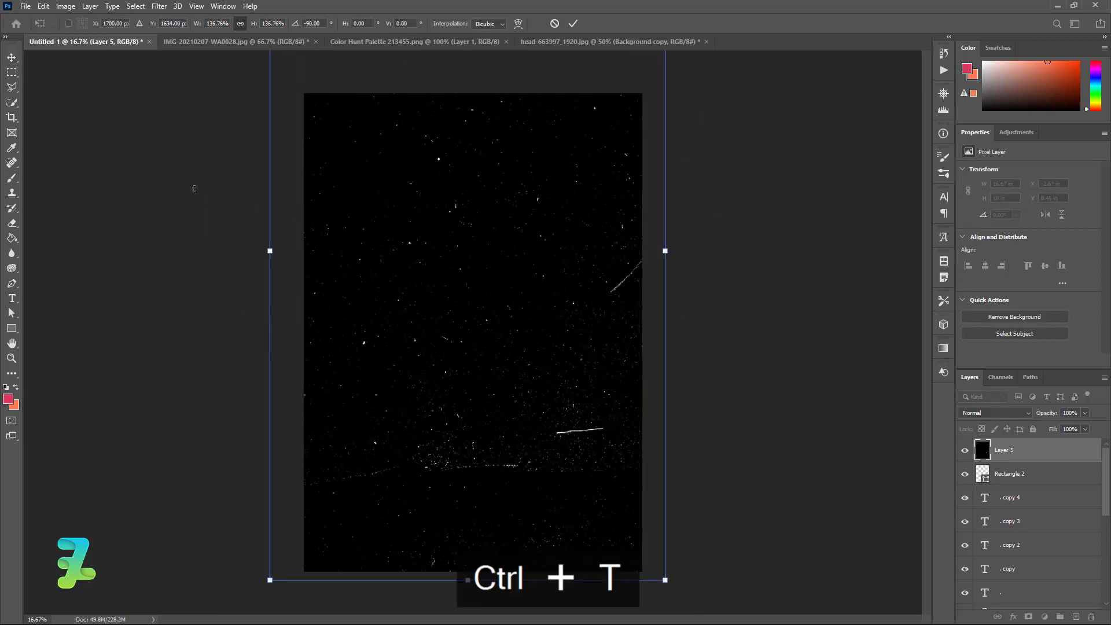
pyautogui.click(11, 58)
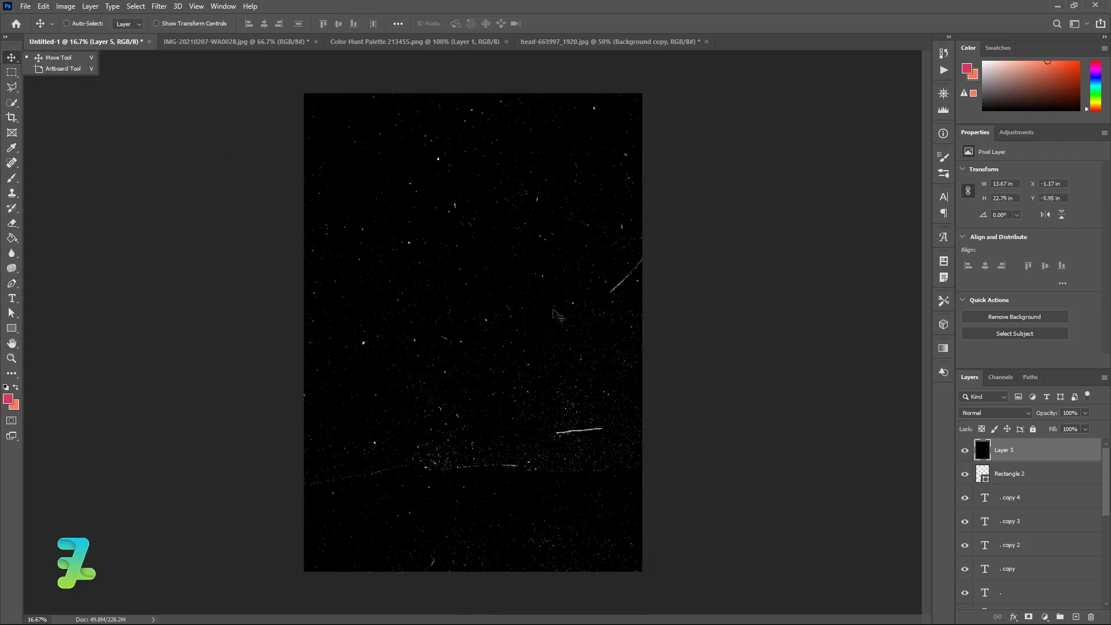
pyautogui.moveTo(565, 330); pyautogui.dragTo(565, 434)
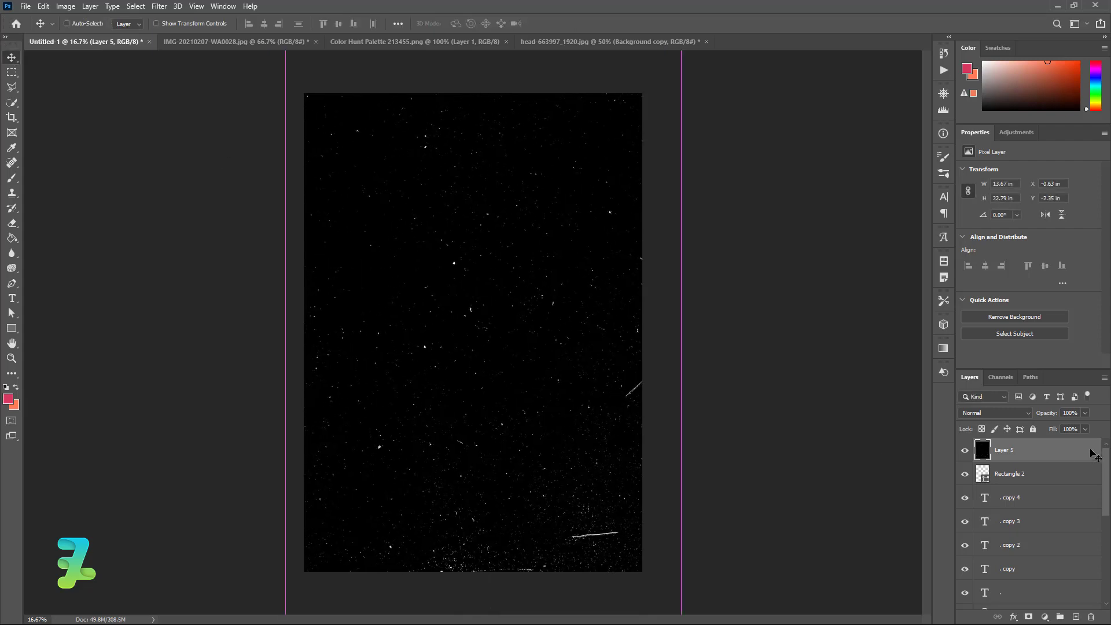
pyautogui.click(995, 412)
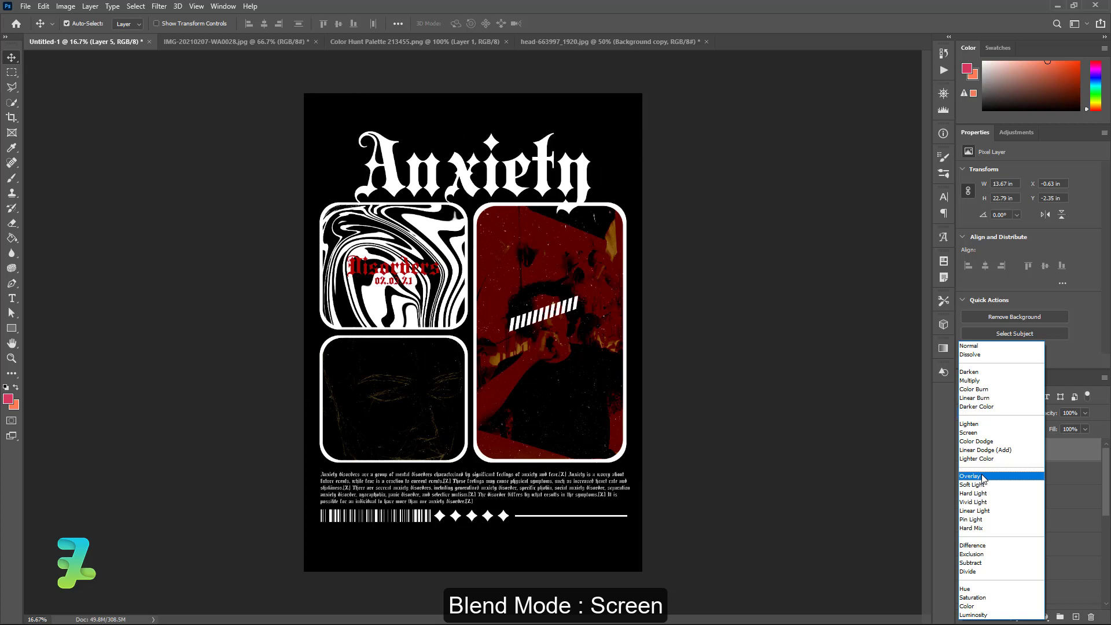
pyautogui.click(980, 434)
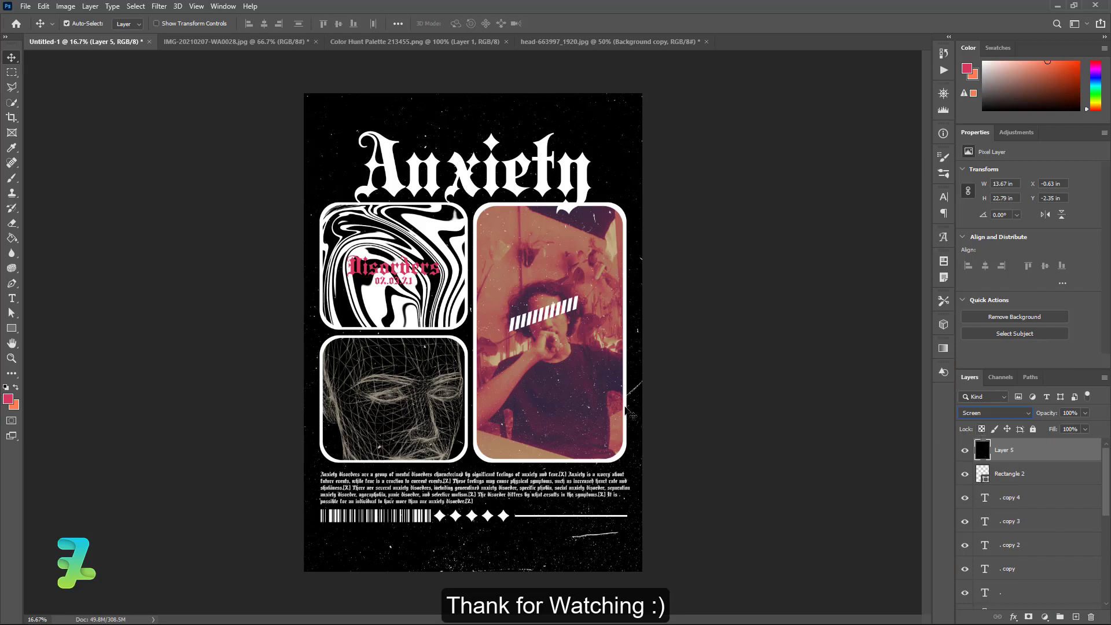